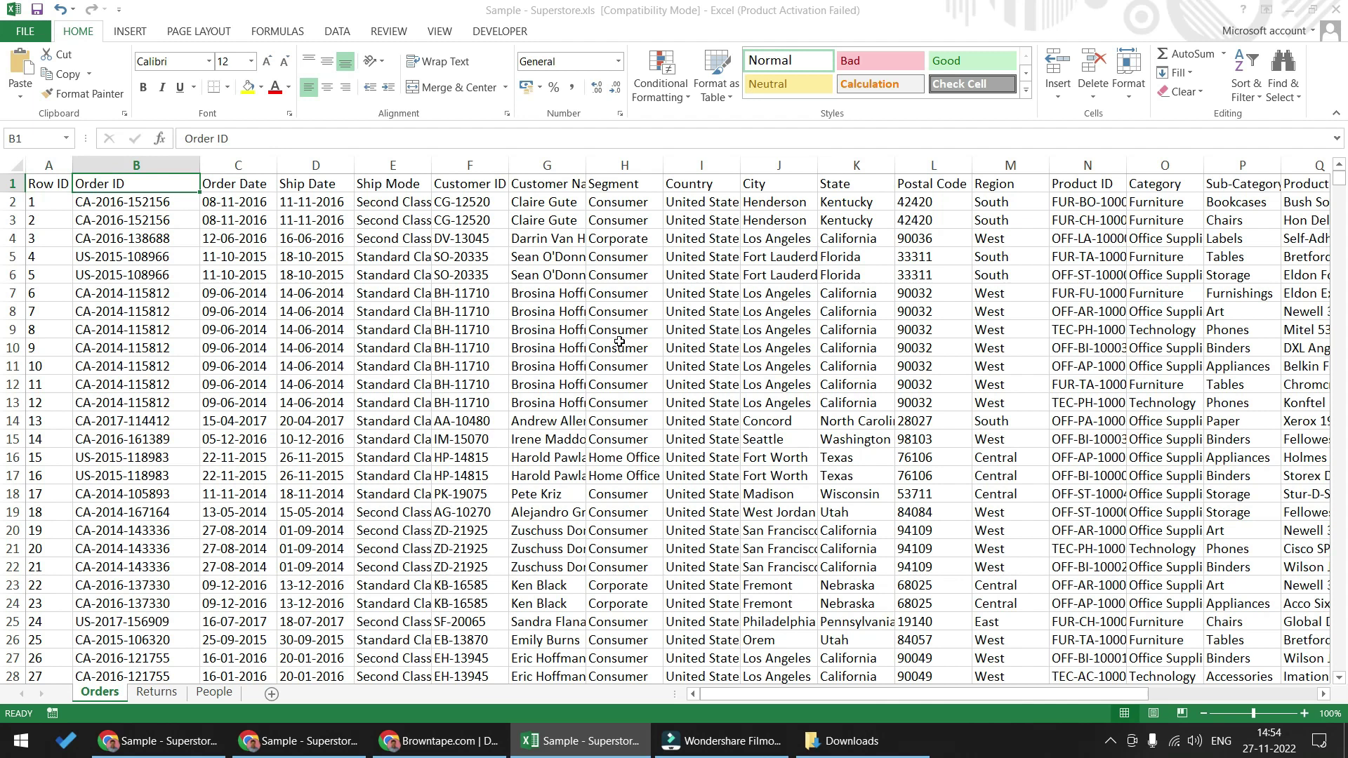
Review the column headers of the Orders sheet from Row ID through Profit.
{"action": "key", "text": "ctrl+Right"}
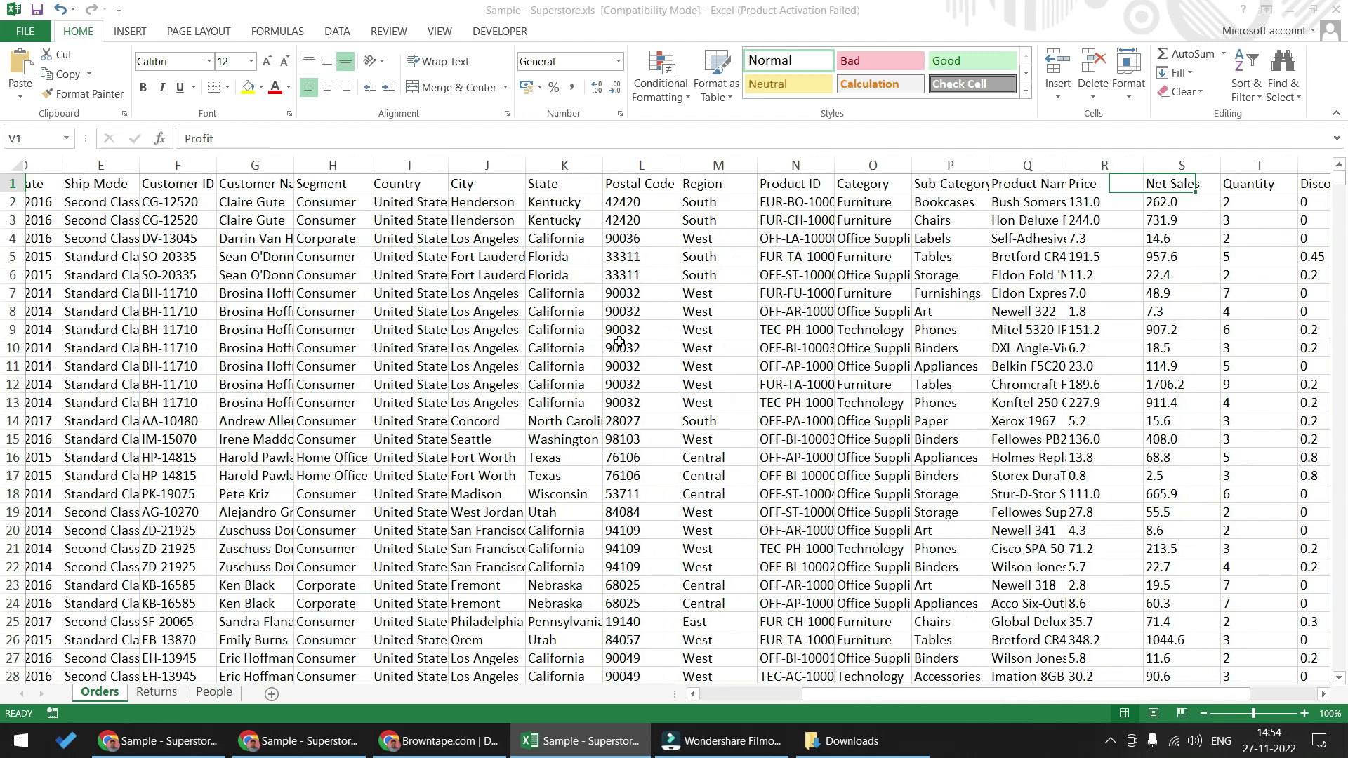
{"action": "key", "text": "ctrl+Left"}
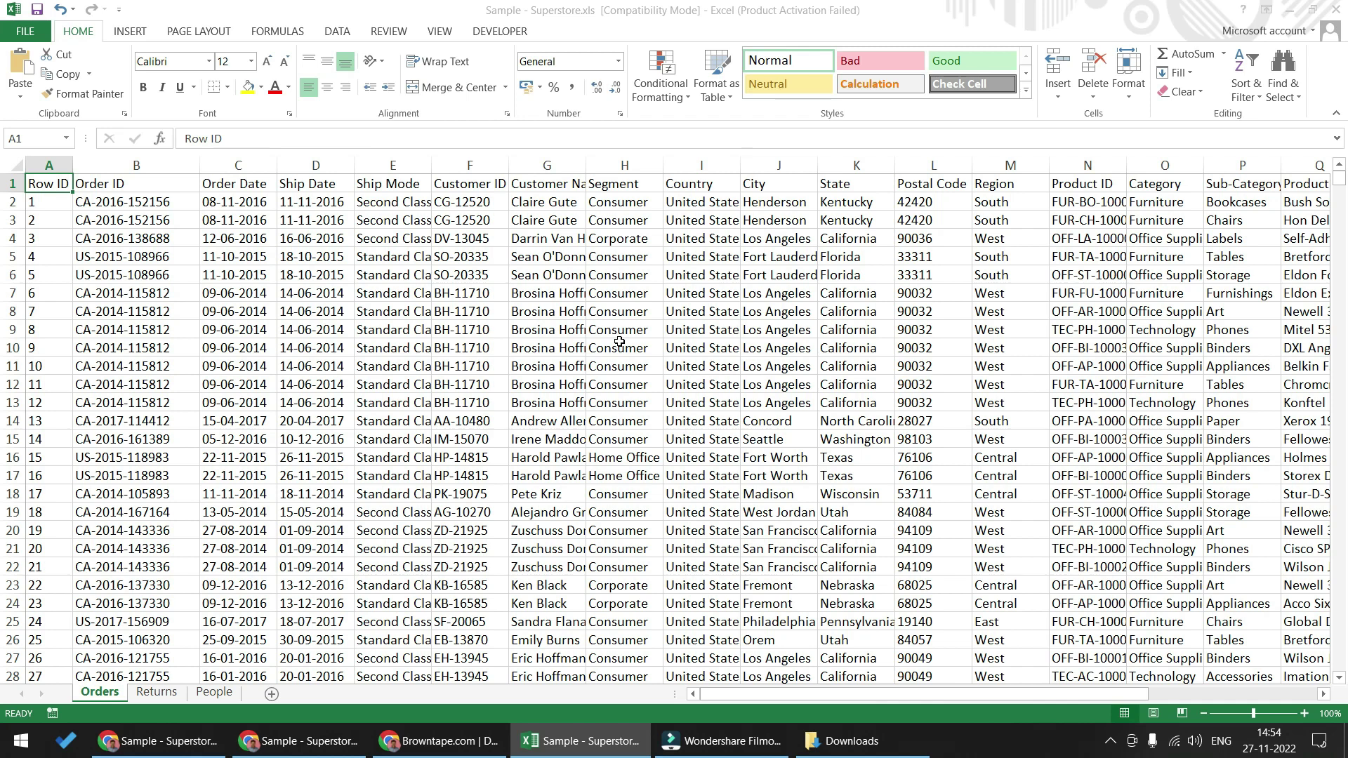
{"action": "key", "text": "ctrl+Right"}
{"action": "key", "text": "ctrl+Left"}
{"action": "key", "text": "Right"}
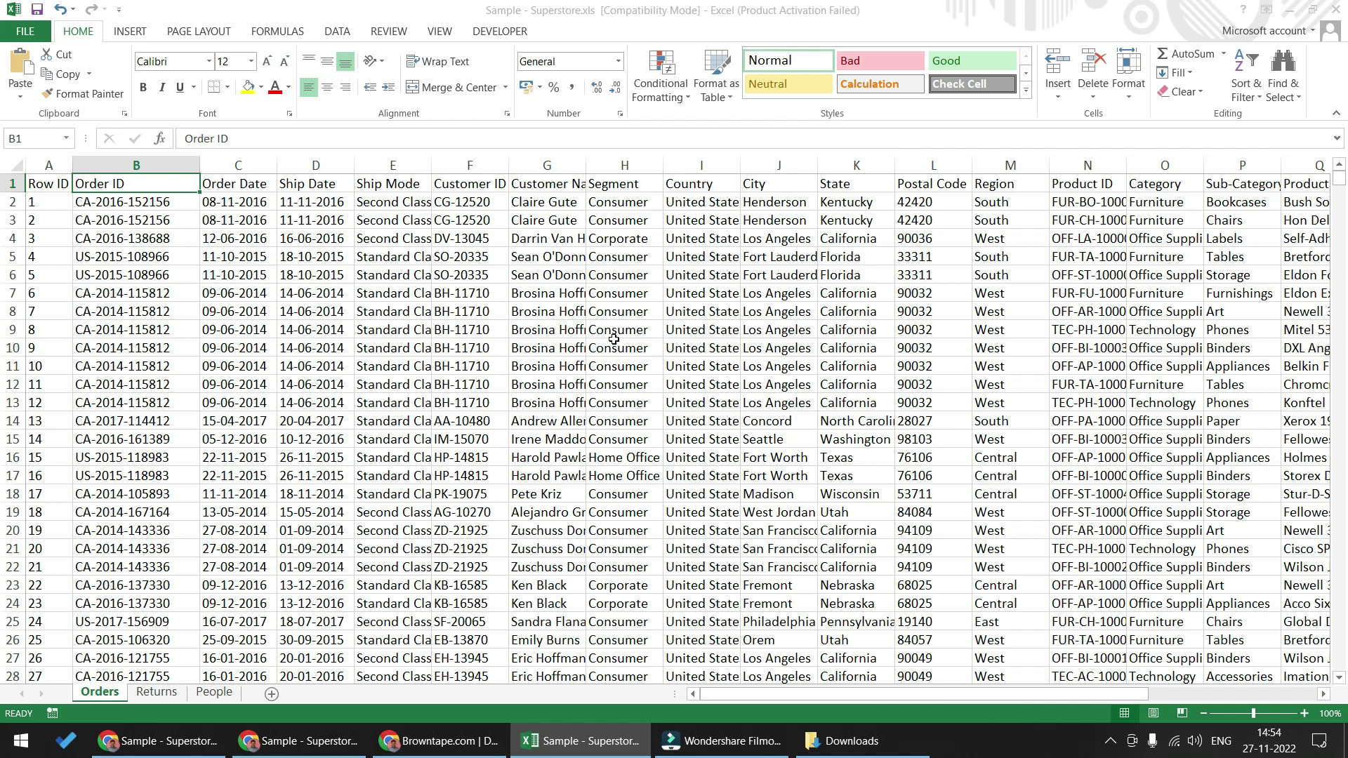
Switch to Chrome and examine the charts and scorecards of the Untitled Report sales dashboard in Looker Studio.
{"action": "mouse_move", "coordinate": [344, 743]}
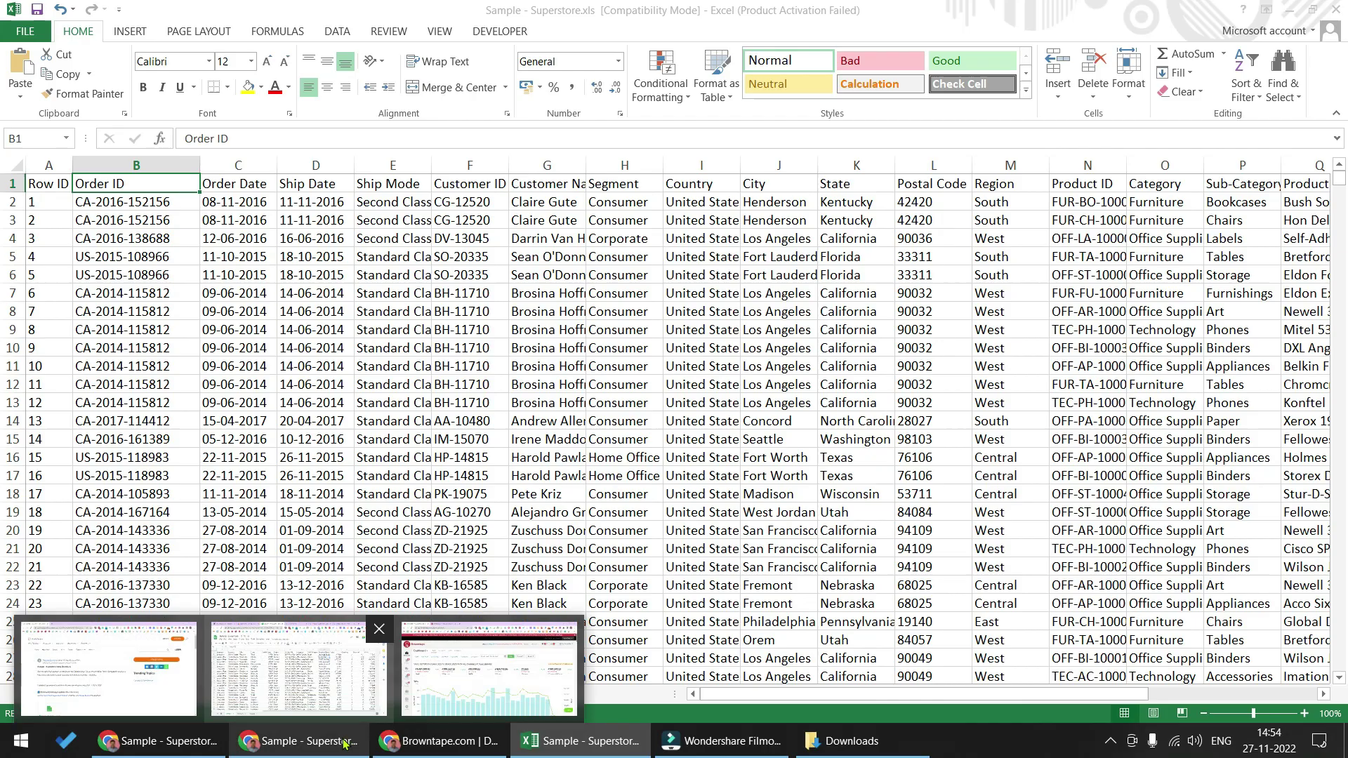
{"action": "left_click", "coordinate": [433, 740]}
{"action": "left_click", "coordinate": [302, 741]}
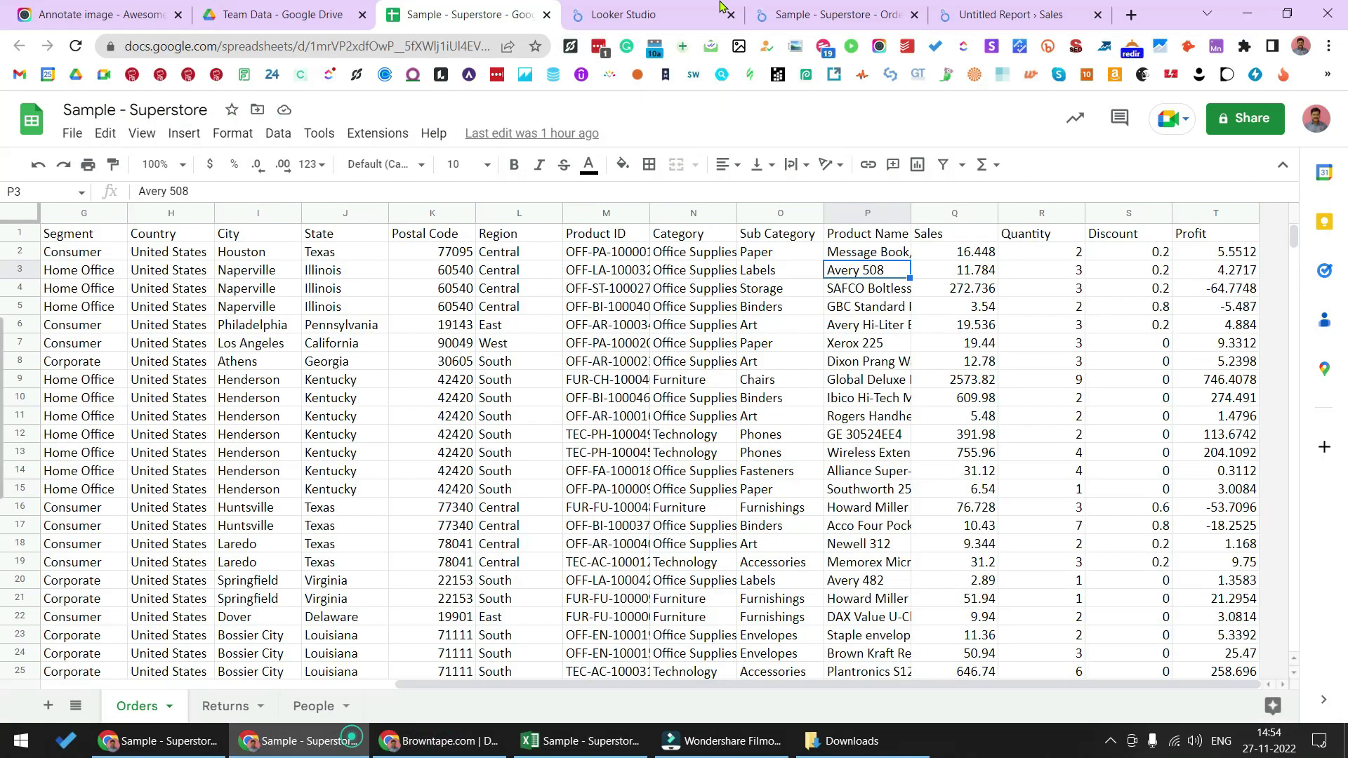
{"action": "left_click", "coordinate": [849, 5]}
{"action": "left_click", "coordinate": [1003, 14]}
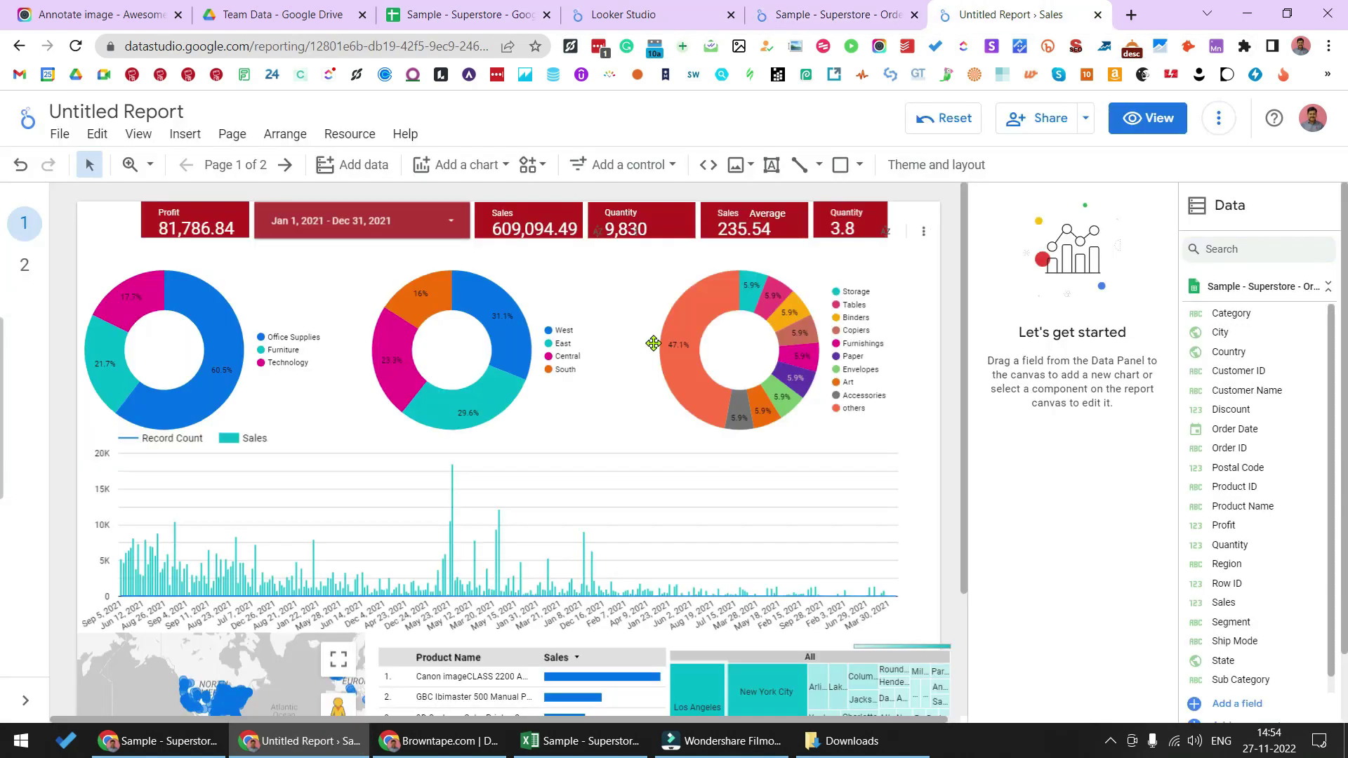
{"action": "scroll", "coordinate": [653, 346], "scroll_direction": "down", "scroll_amount": 5}
{"action": "scroll", "coordinate": [653, 346], "scroll_direction": "up", "scroll_amount": 3}
{"action": "scroll", "coordinate": [603, 407], "scroll_direction": "down", "scroll_amount": 1}
{"action": "scroll", "coordinate": [602, 411], "scroll_direction": "down", "scroll_amount": 1}
{"action": "scroll", "coordinate": [636, 364], "scroll_direction": "up", "scroll_amount": 3}
{"action": "mouse_move", "coordinate": [224, 322]}
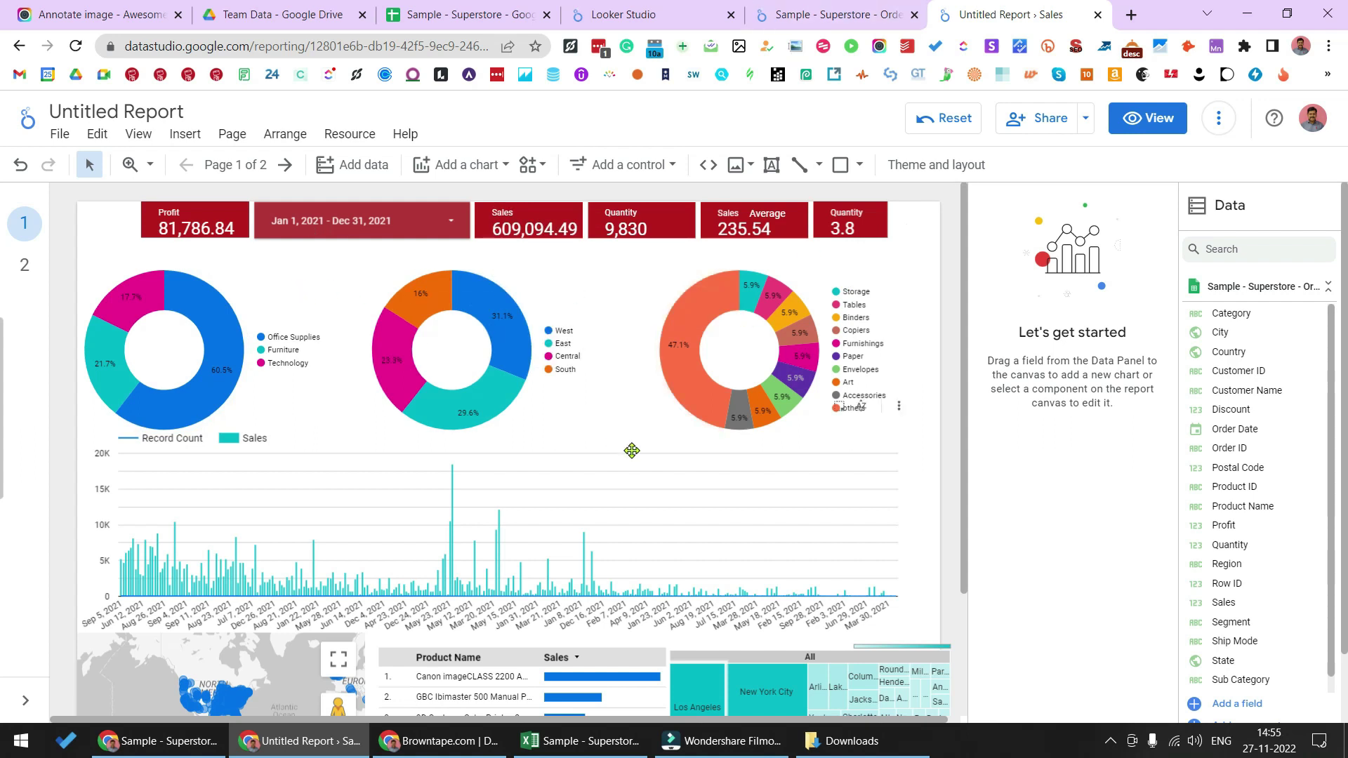
Compare the raw Orders rows in Excel with the charts of the Looker Studio sales report.
{"action": "left_click", "coordinate": [582, 741]}
{"action": "left_click", "coordinate": [470, 273]}
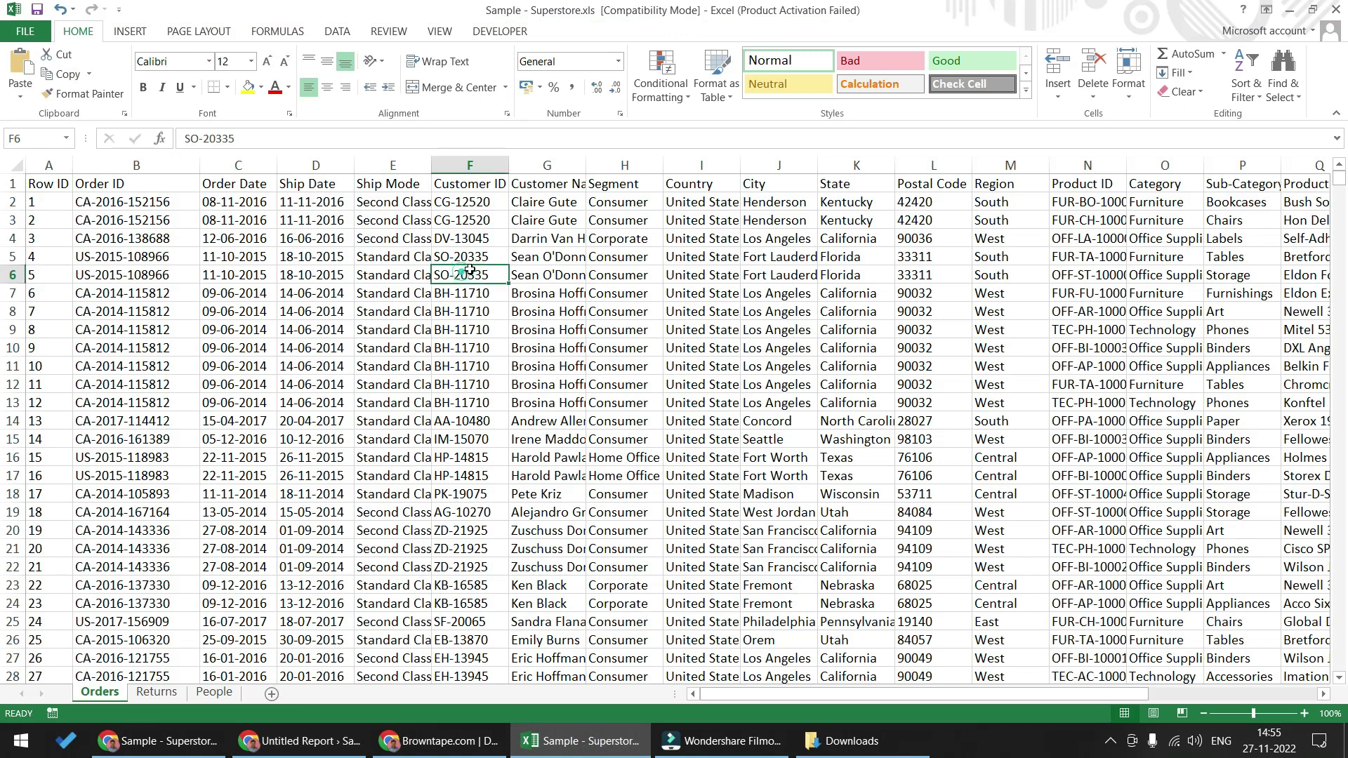
{"action": "scroll", "coordinate": [699, 273], "scroll_direction": "down", "scroll_amount": 5}
{"action": "scroll", "coordinate": [700, 273], "scroll_direction": "up", "scroll_amount": 5}
{"action": "mouse_move", "coordinate": [440, 735]}
{"action": "left_click", "coordinate": [299, 667]}
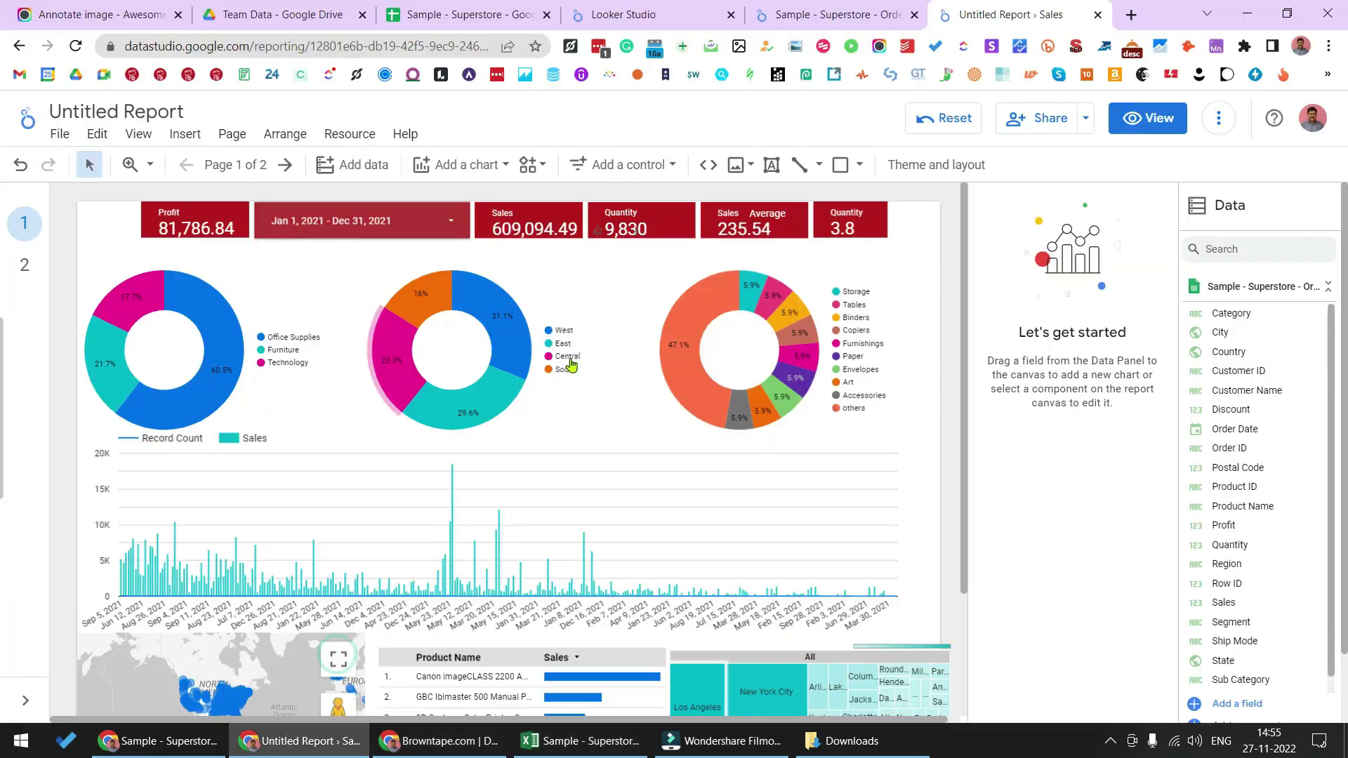
{"action": "scroll", "coordinate": [575, 361], "scroll_direction": "down", "scroll_amount": 1}
{"action": "scroll", "coordinate": [576, 362], "scroll_direction": "down", "scroll_amount": 1}
{"action": "scroll", "coordinate": [614, 305], "scroll_direction": "up", "scroll_amount": 3}
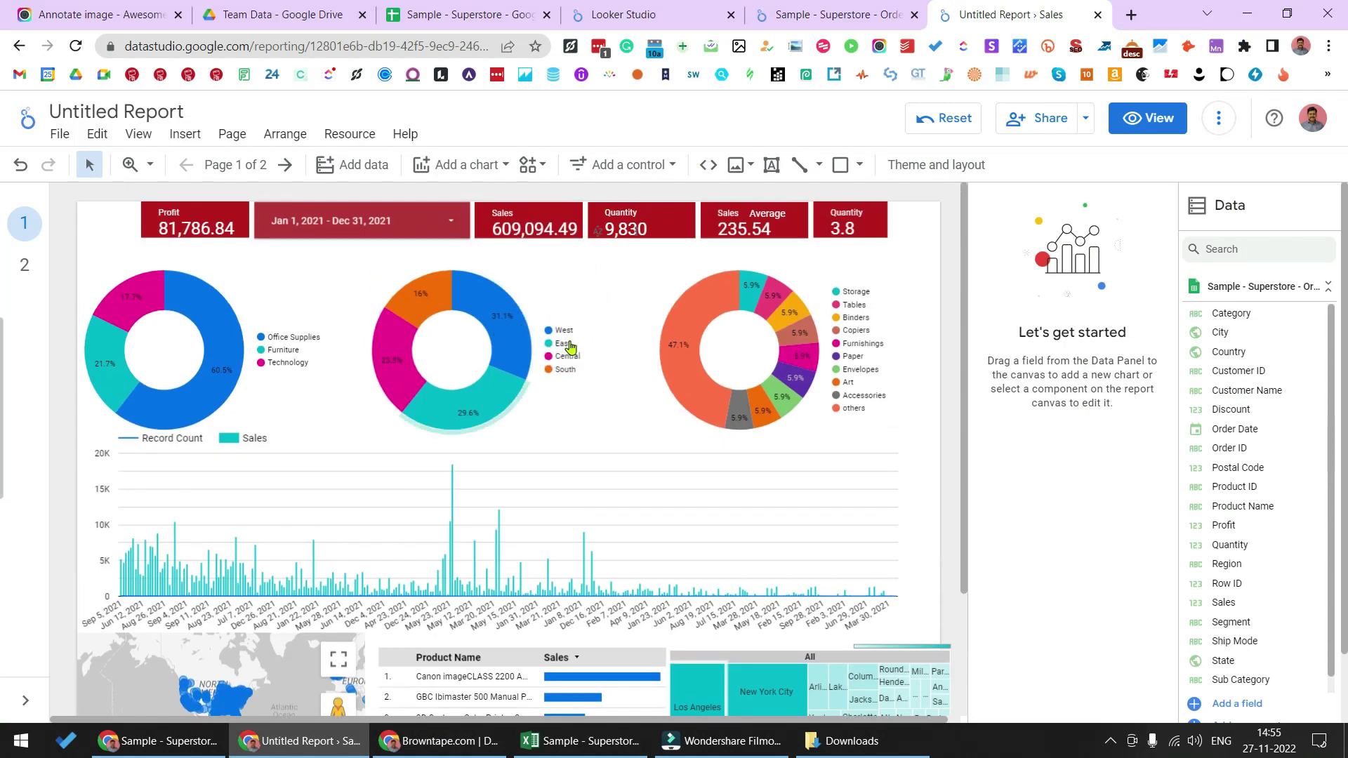
Switch to the Browntape sales dashboard and examine its summary figures, charts and channel filter options.
{"action": "mouse_move", "coordinate": [472, 748]}
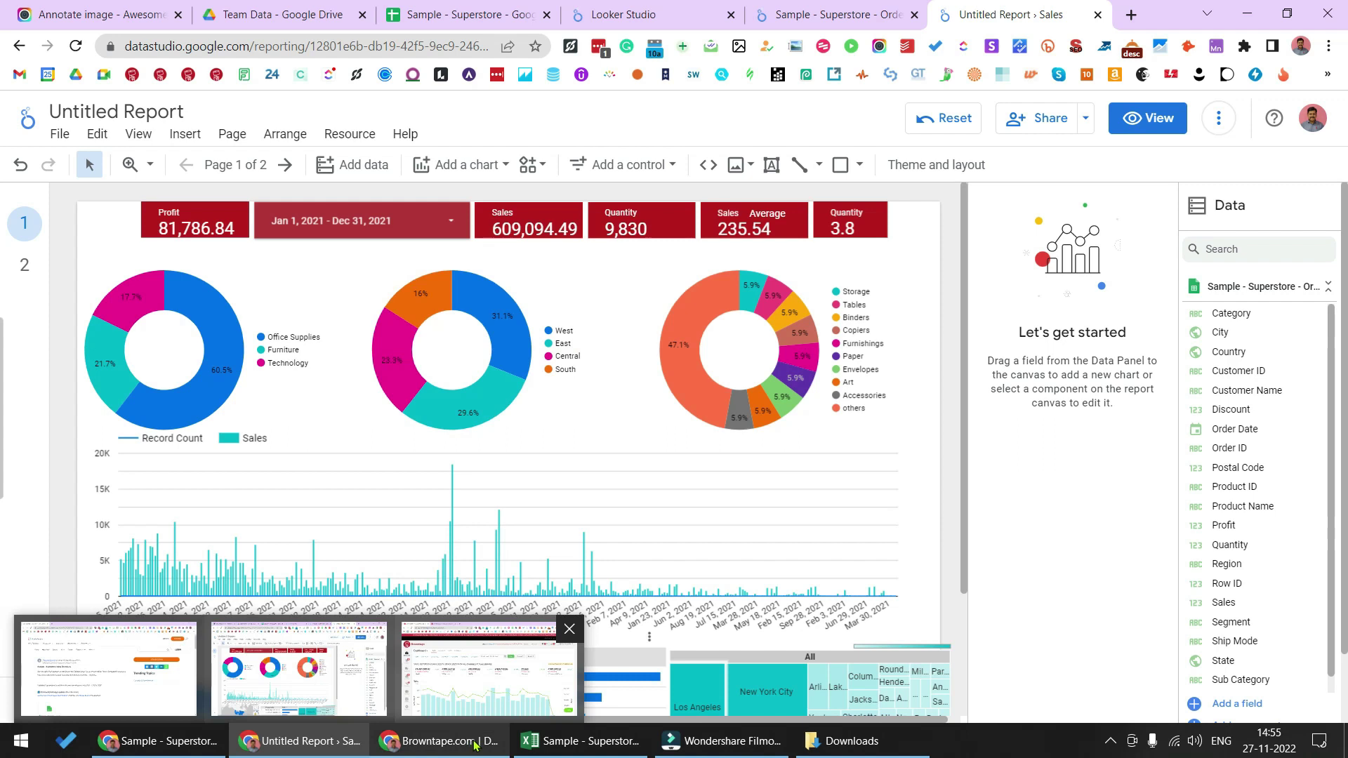
{"action": "left_click", "coordinate": [475, 745]}
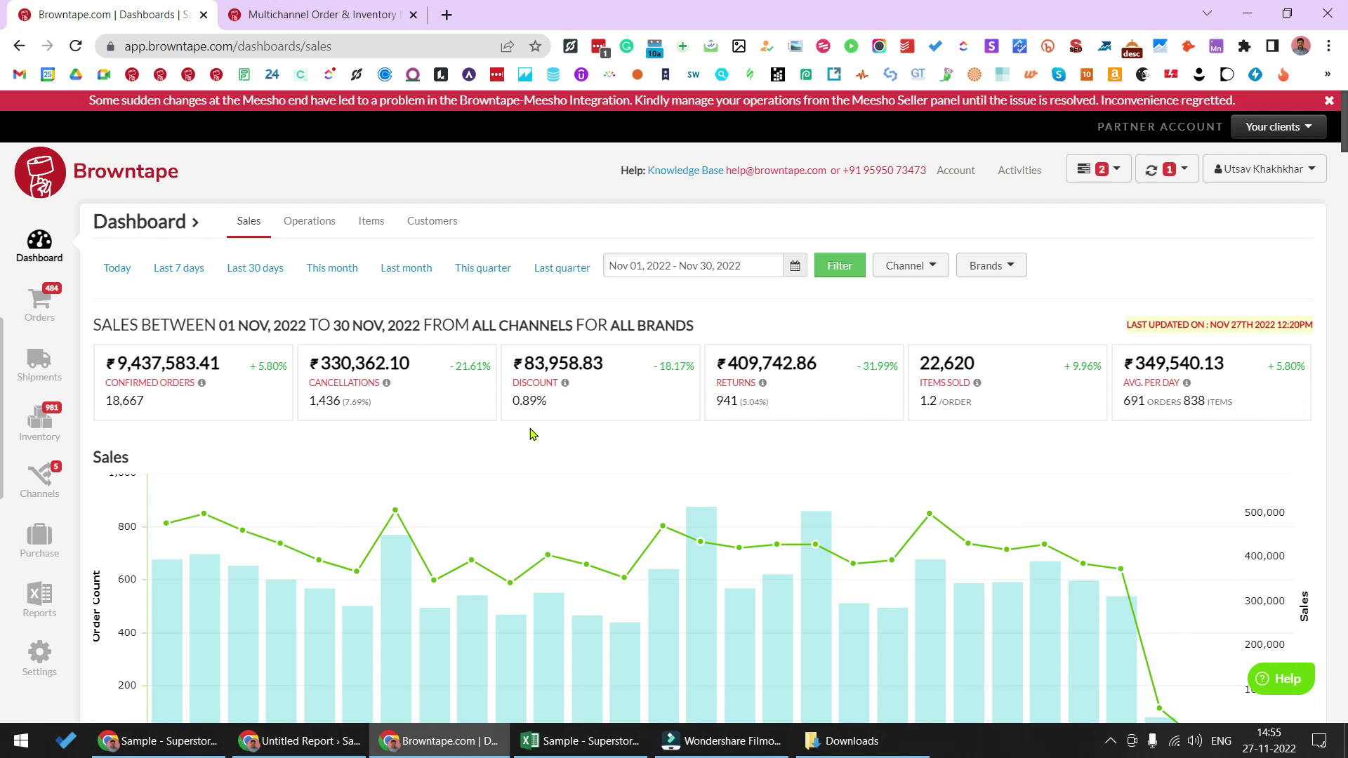
{"action": "scroll", "coordinate": [533, 434], "scroll_direction": "down", "scroll_amount": 15}
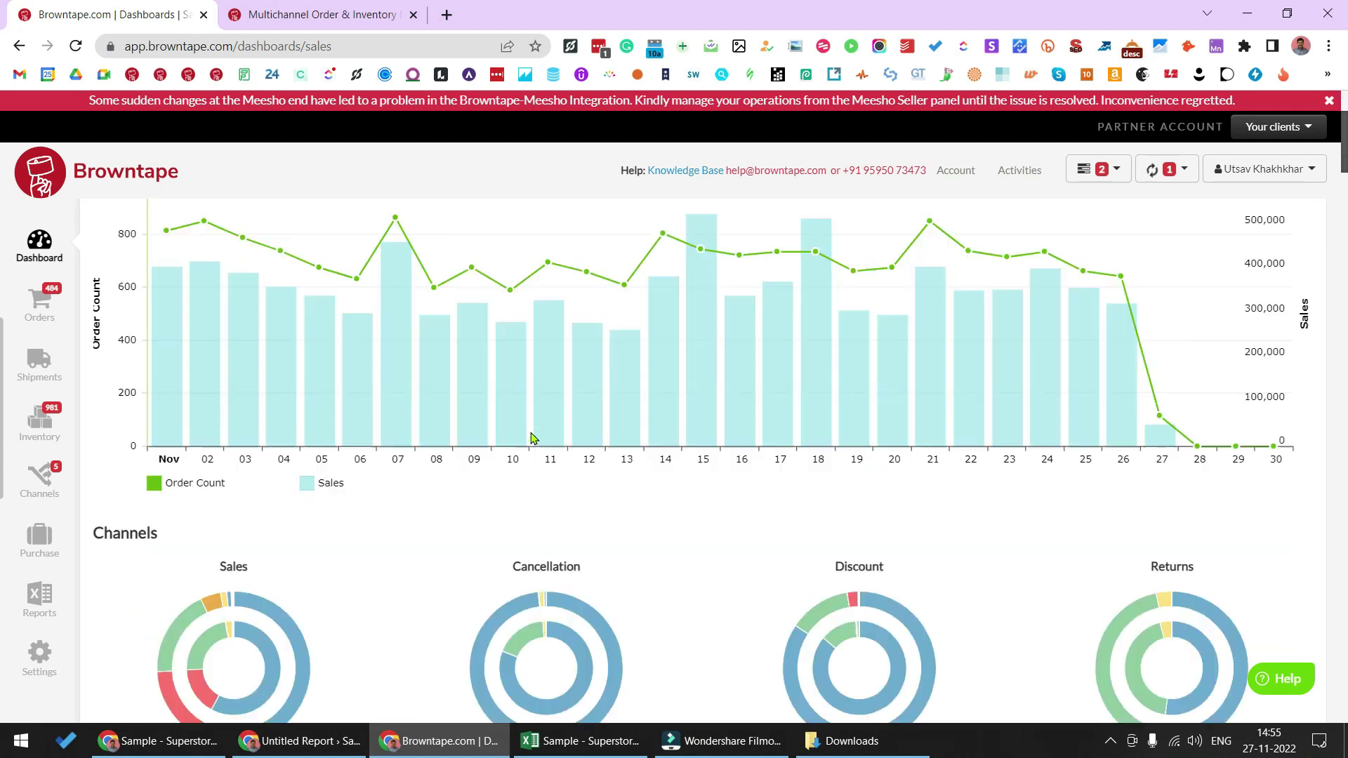
{"action": "scroll", "coordinate": [556, 426], "scroll_direction": "up", "scroll_amount": 15}
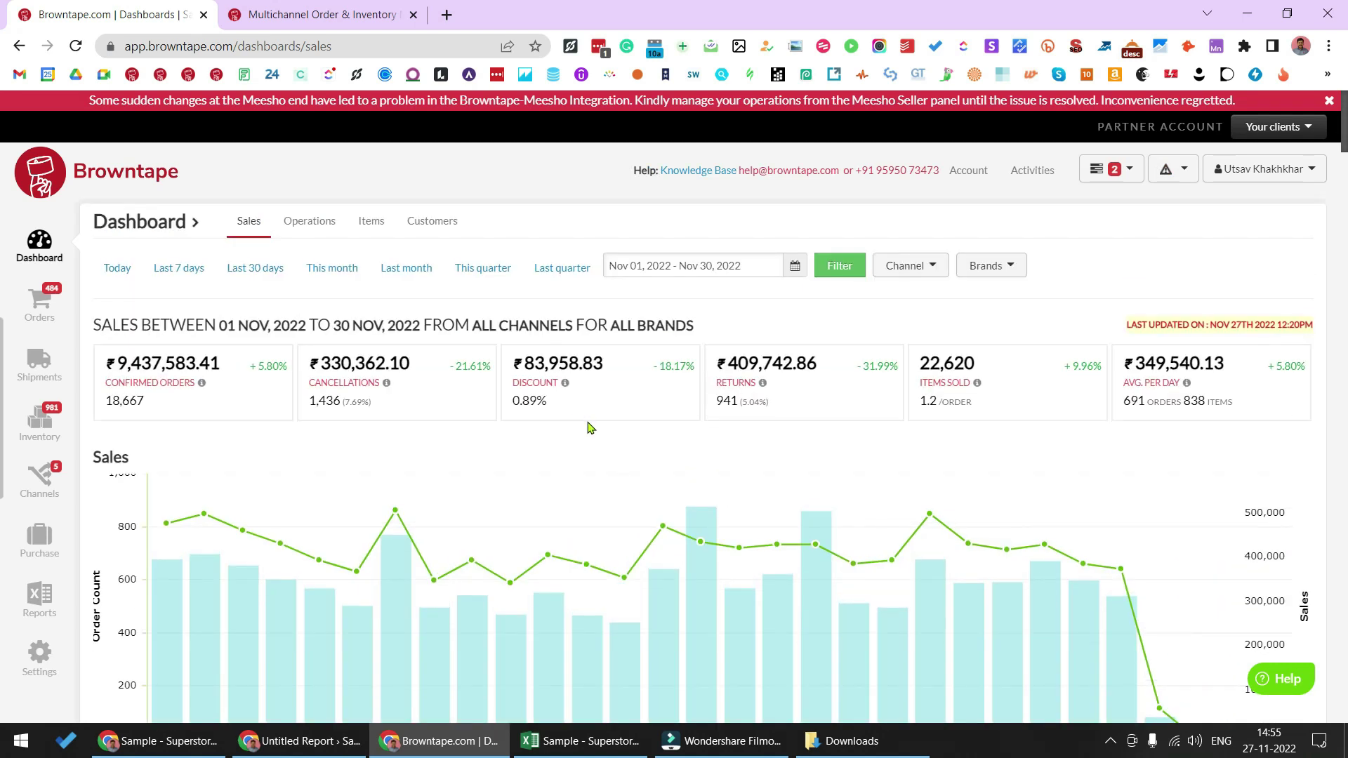
{"action": "scroll", "coordinate": [590, 428], "scroll_direction": "down", "scroll_amount": 3}
{"action": "scroll", "coordinate": [593, 430], "scroll_direction": "up", "scroll_amount": 3}
{"action": "left_click", "coordinate": [919, 266]}
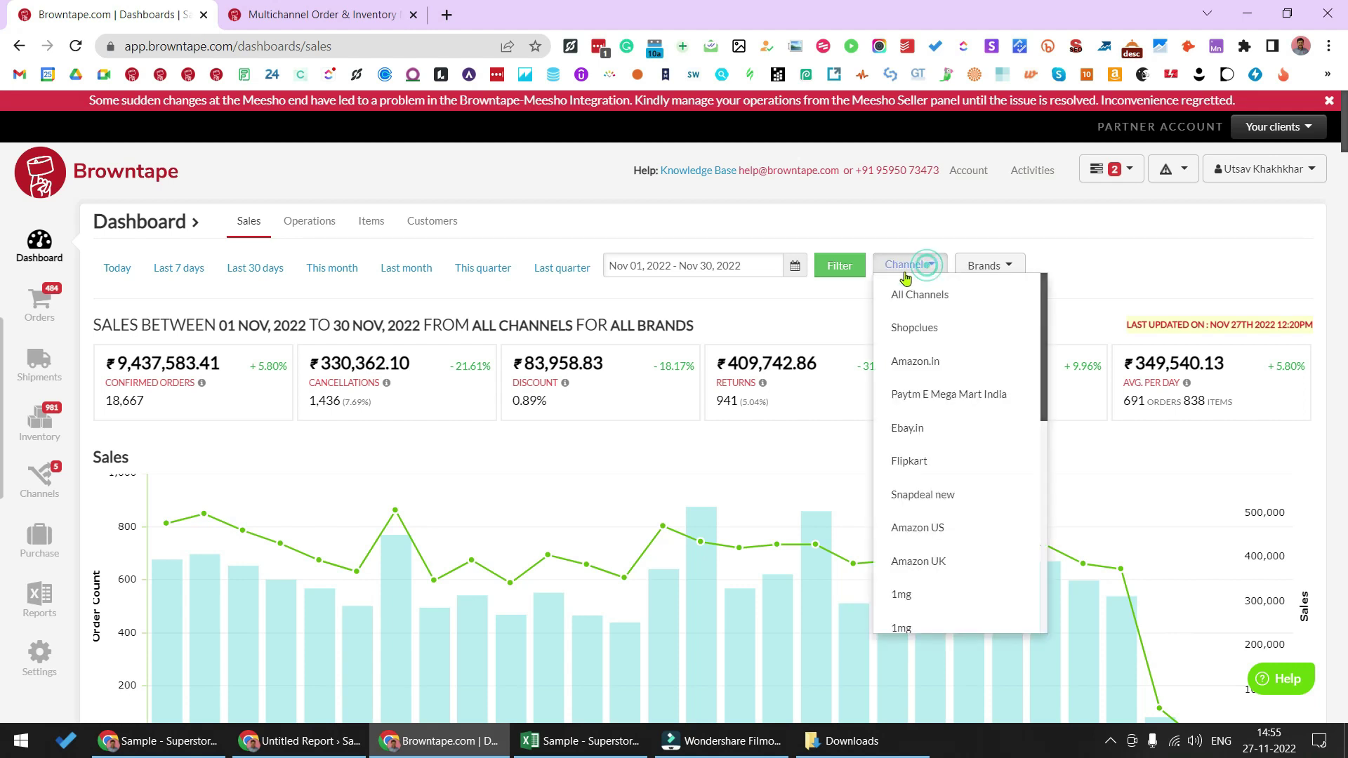
{"action": "left_click", "coordinate": [1123, 259]}
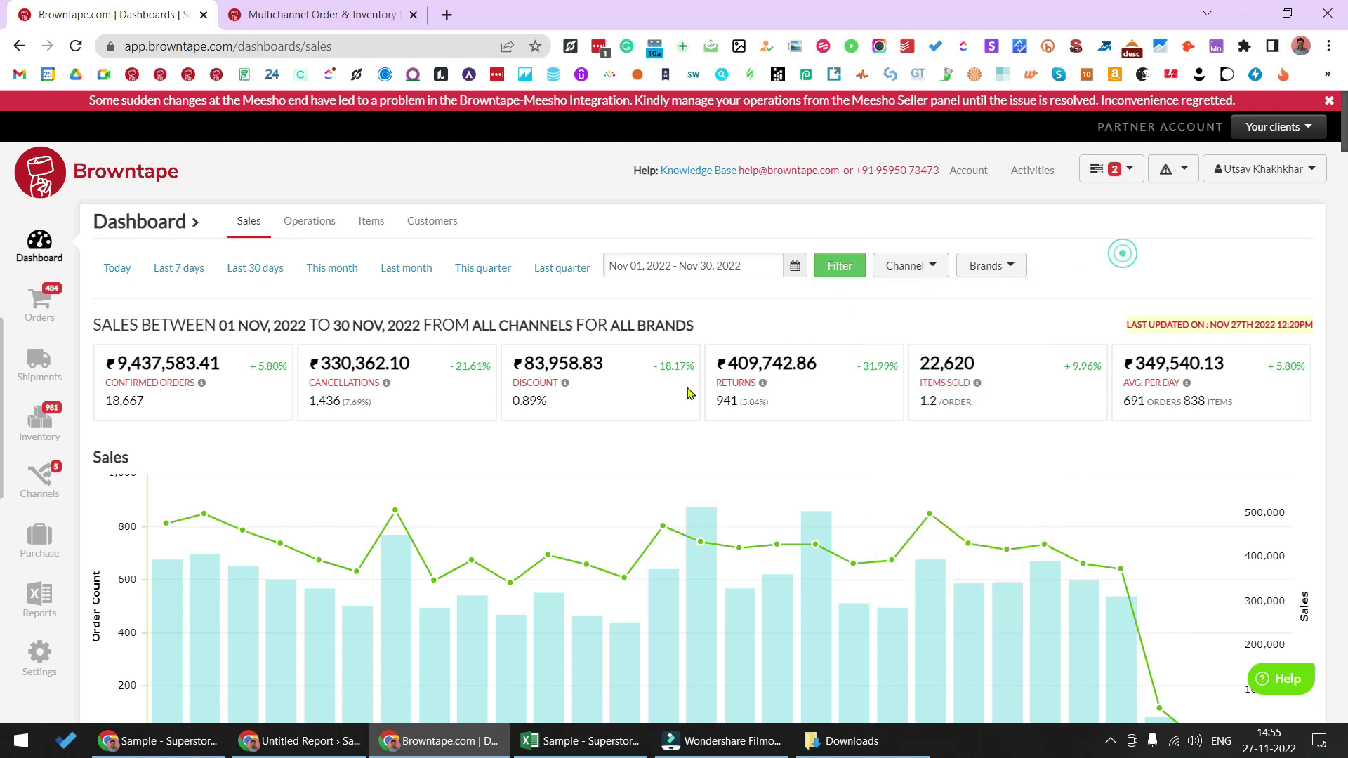
{"action": "scroll", "coordinate": [537, 451], "scroll_direction": "down", "scroll_amount": 5}
{"action": "scroll", "coordinate": [544, 448], "scroll_direction": "up", "scroll_amount": 4}
{"action": "scroll", "coordinate": [541, 449], "scroll_direction": "up", "scroll_amount": 1}
{"action": "scroll", "coordinate": [588, 452], "scroll_direction": "down", "scroll_amount": 2}
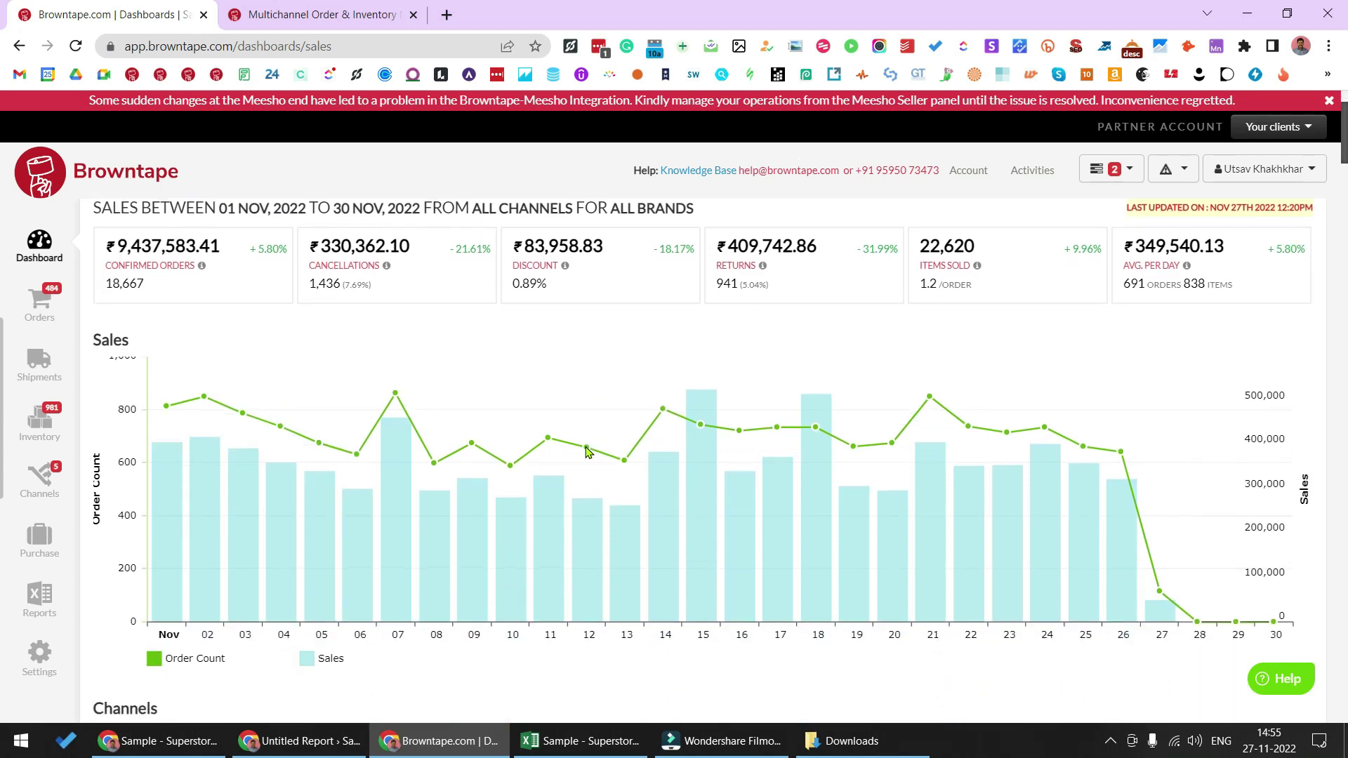
{"action": "scroll", "coordinate": [589, 452], "scroll_direction": "up", "scroll_amount": 2}
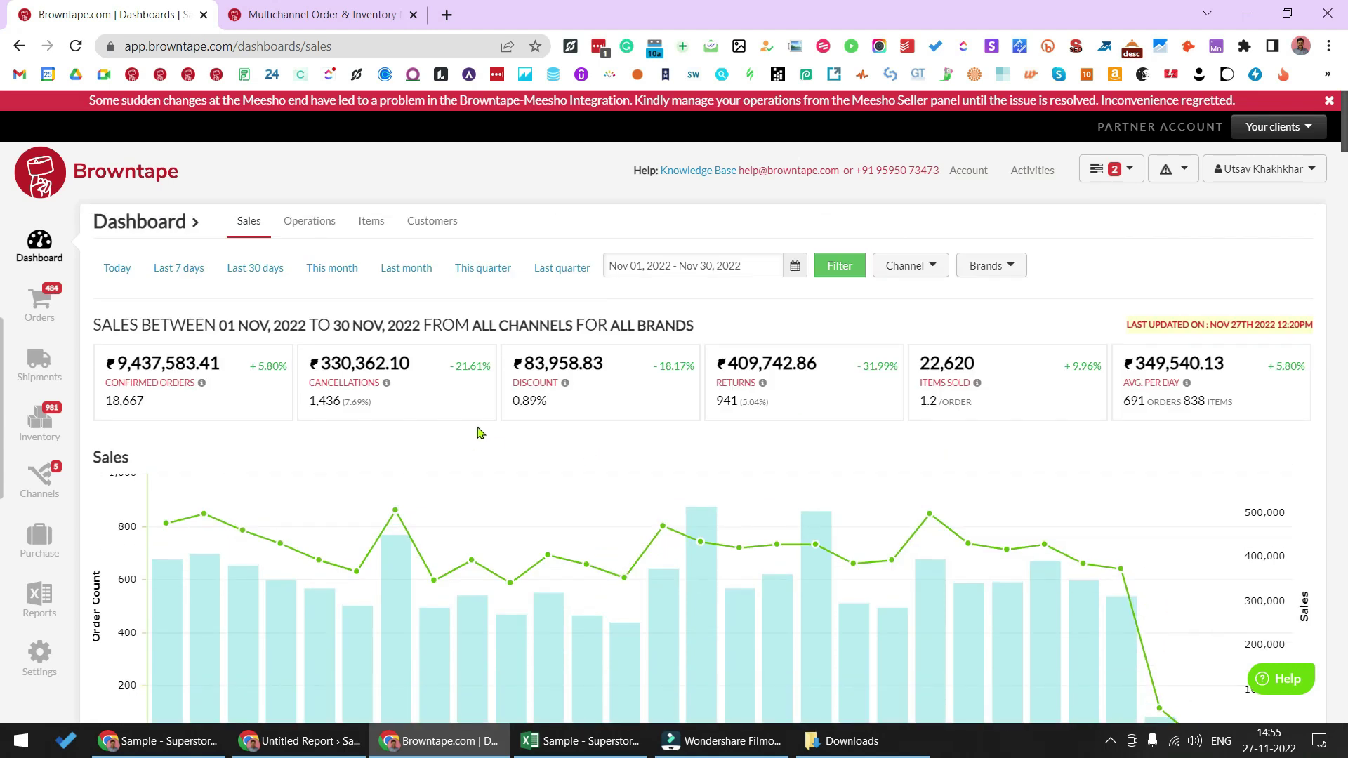
Return to the Superstore workbook in Excel and review the Orders sheet's header row and order data.
{"action": "left_click", "coordinate": [581, 741]}
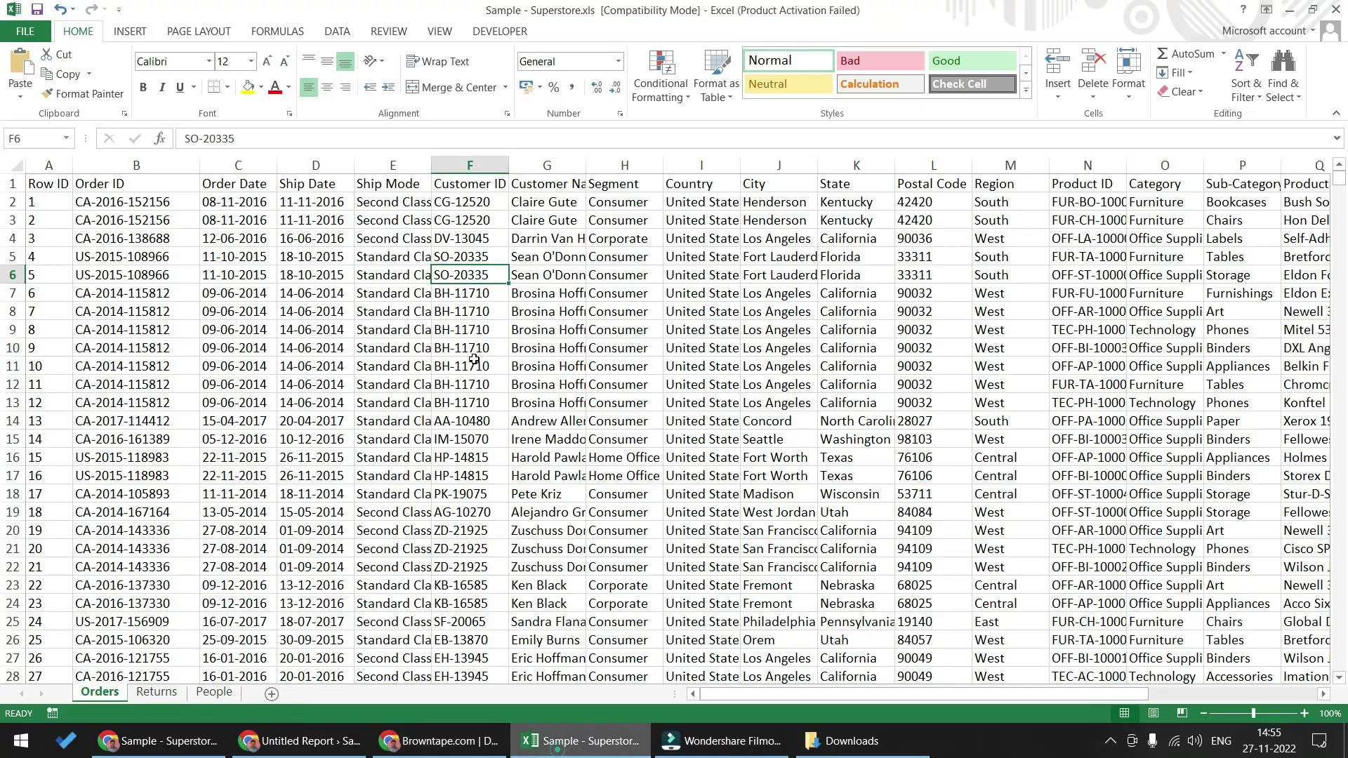
{"action": "left_click", "coordinate": [374, 295]}
{"action": "key", "text": "ctrl+Up"}
{"action": "key", "text": "ctrl+Left"}
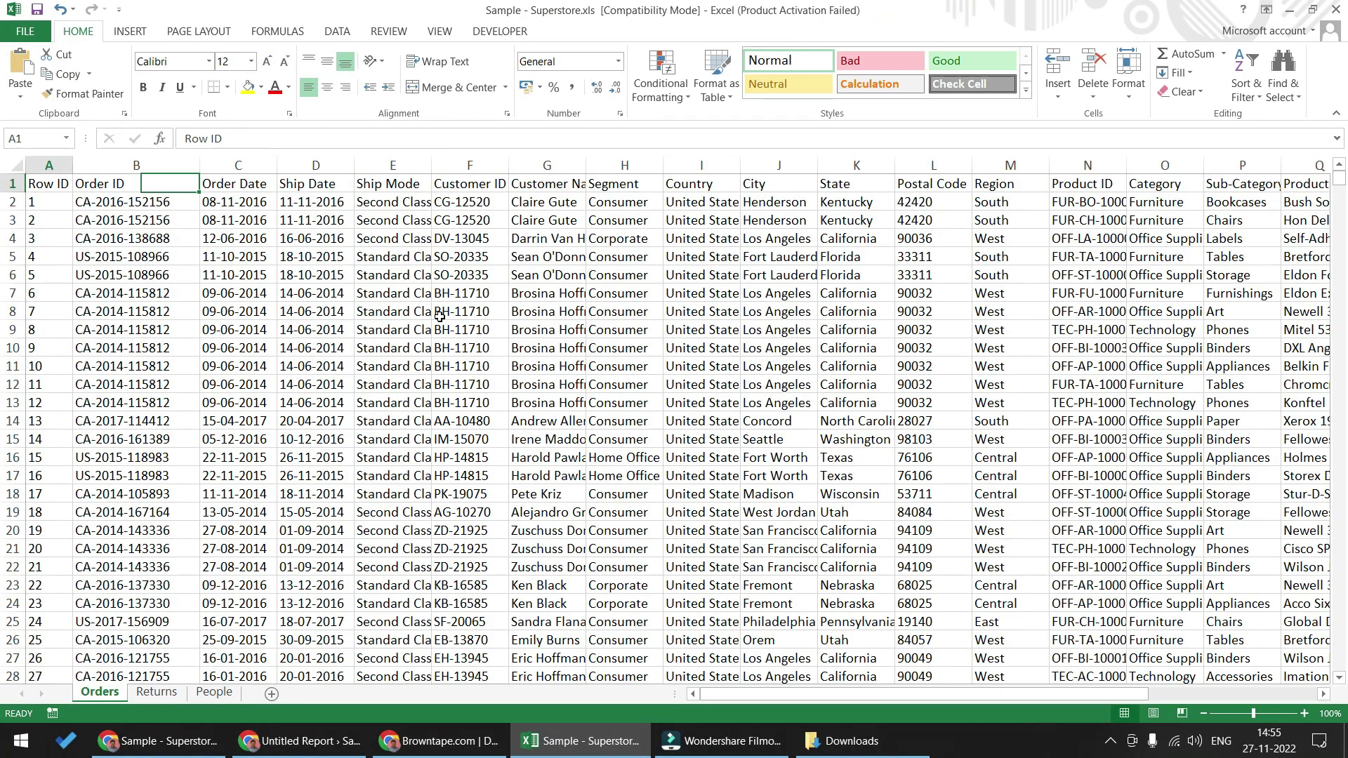
{"action": "key", "text": "Right"}
{"action": "key", "text": "Right"}
{"action": "key", "text": "ctrl+Right"}
{"action": "key", "text": "ctrl+Left"}
{"action": "left_click", "coordinate": [451, 287]}
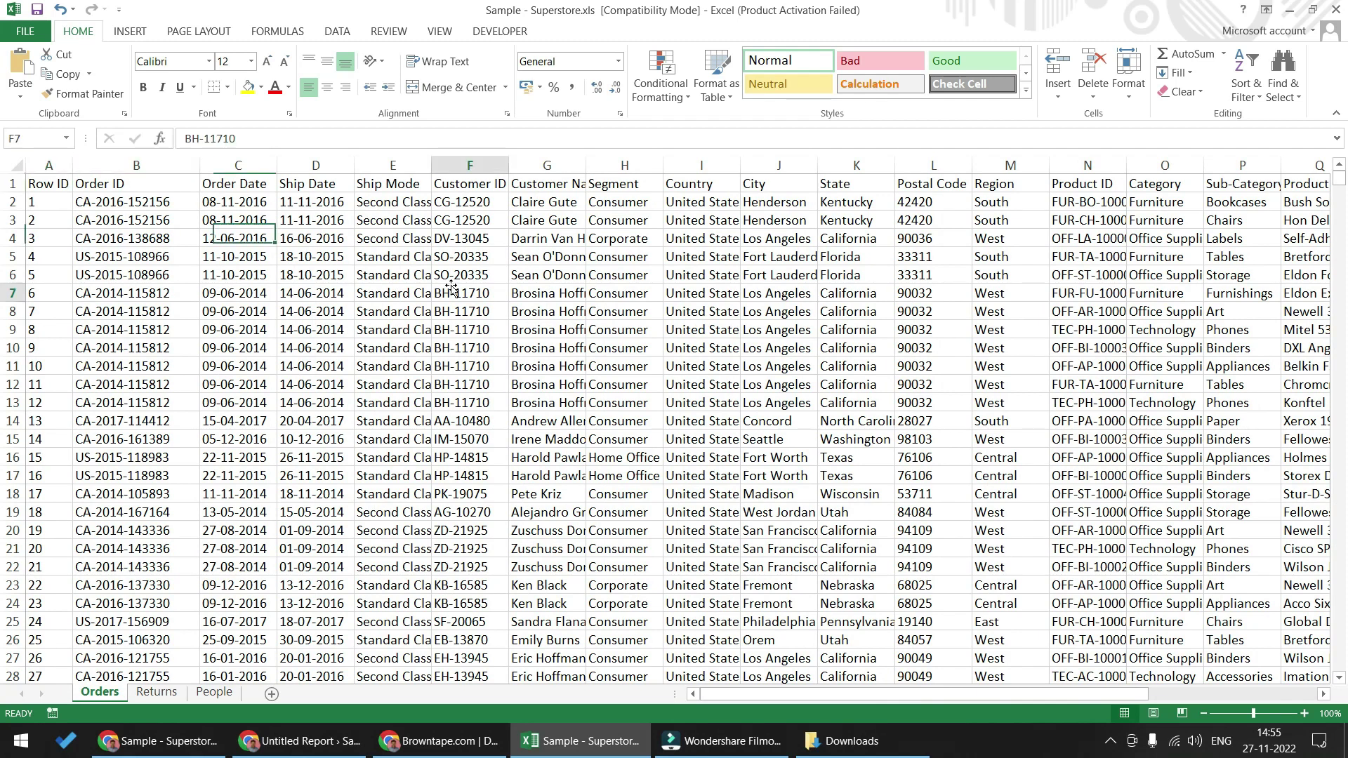
{"action": "left_click", "coordinate": [336, 263]}
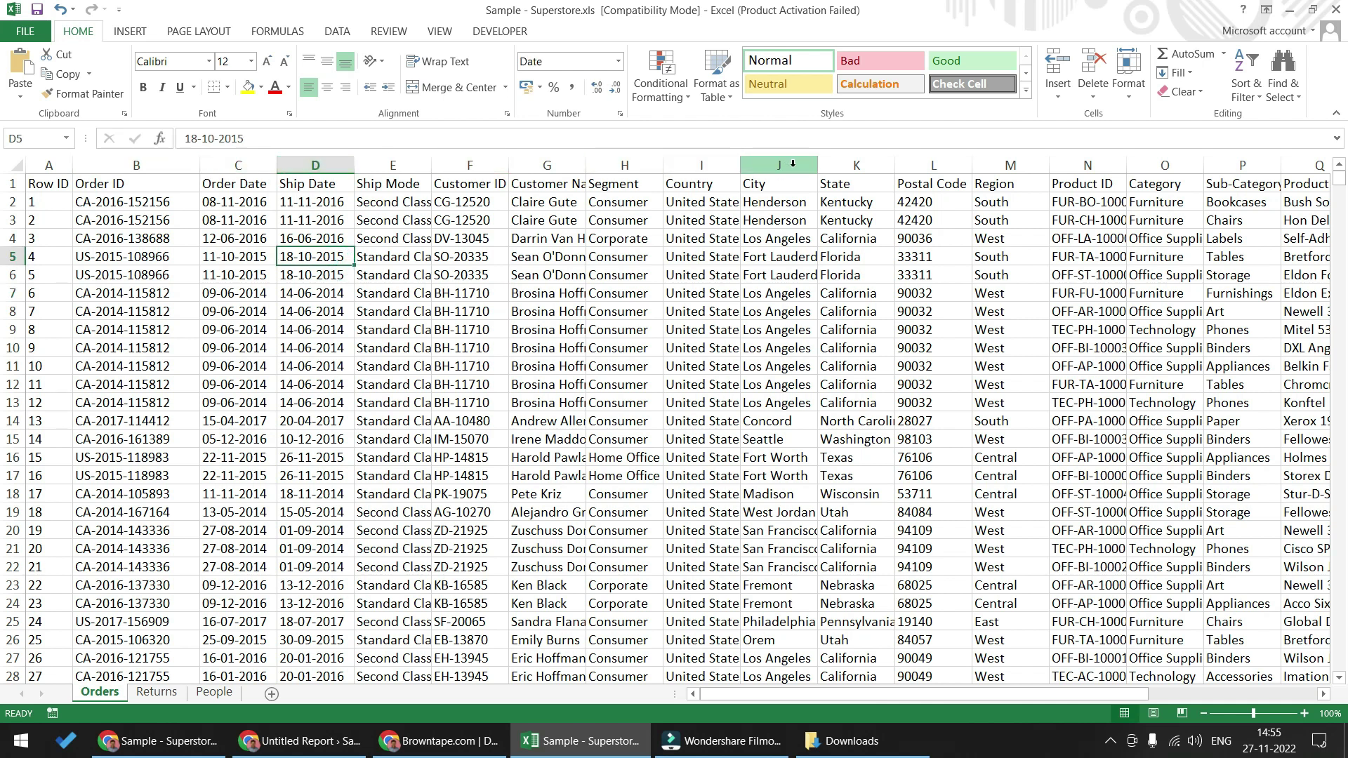
Inspect row 4 of the Orders sheet across the product, sales, quantity, discount and profit columns.
{"action": "left_click", "coordinate": [1006, 232]}
{"action": "key", "text": "Right"}
{"action": "key", "text": "Right"}
{"action": "key", "text": "Right"}
{"action": "key", "text": "Right"}
{"action": "key", "text": "Right"}
{"action": "key", "text": "Right"}
{"action": "key", "text": "Right"}
{"action": "key", "text": "Right"}
{"action": "key", "text": "Right"}
{"action": "key", "text": "Right"}
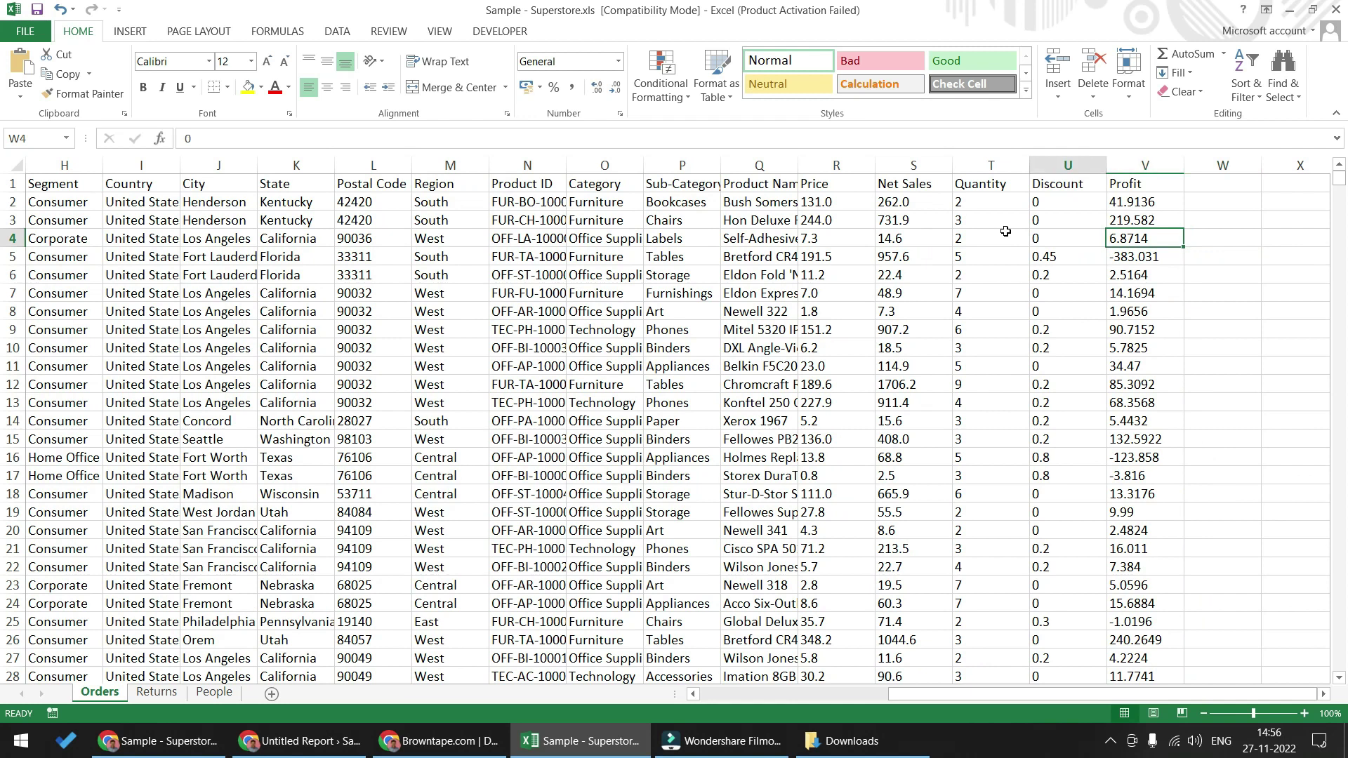
{"action": "key", "text": "Home"}
Switch to Google Drive in Chrome and view the Superstore files in the Team Data folder.
{"action": "mouse_move", "coordinate": [320, 752]}
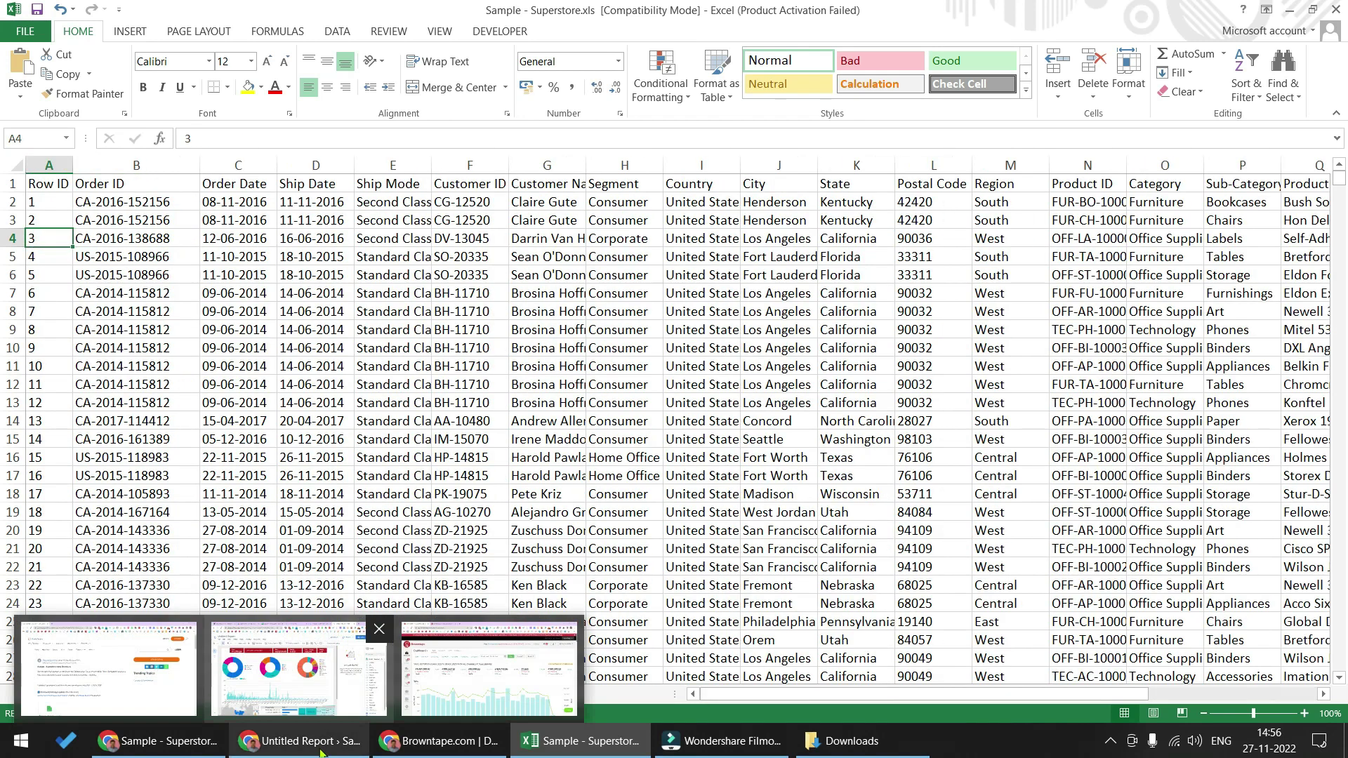
{"action": "left_click", "coordinate": [318, 710]}
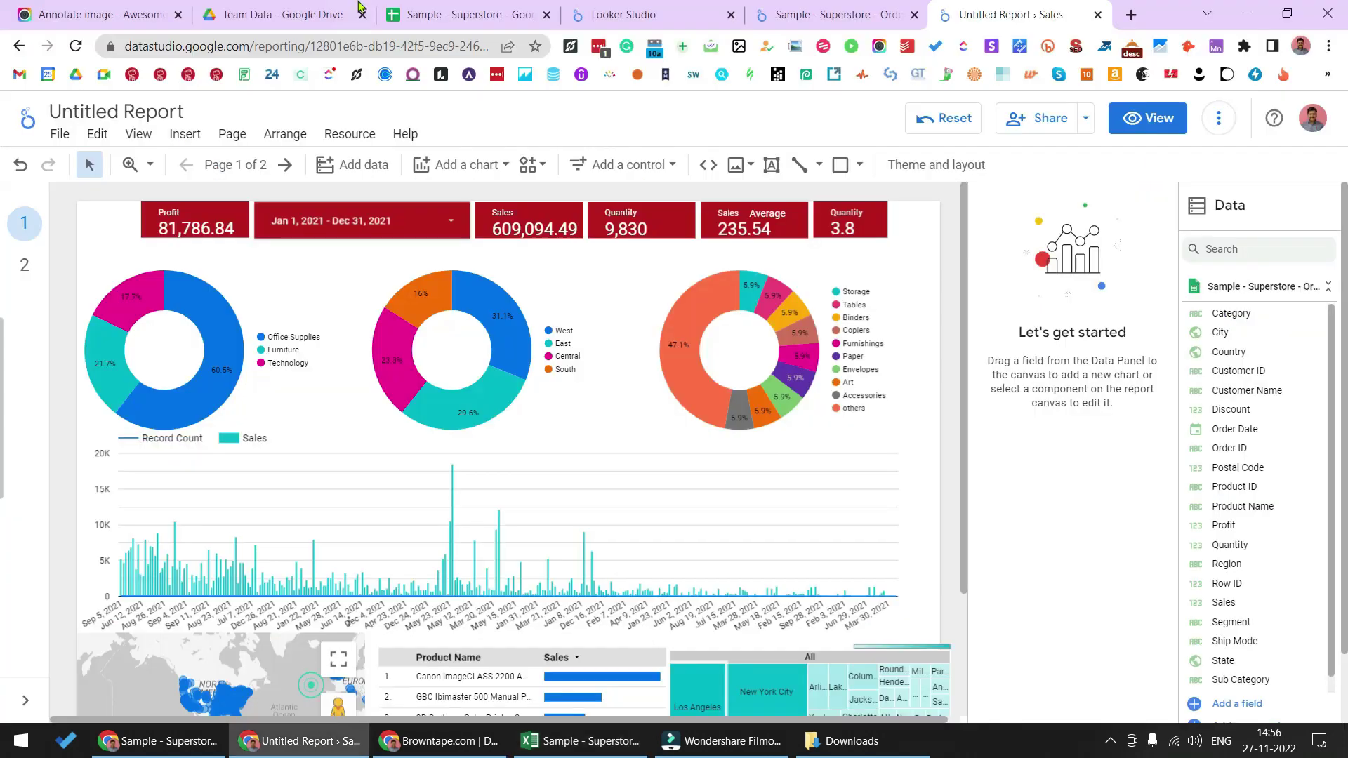
{"action": "left_click", "coordinate": [313, 15]}
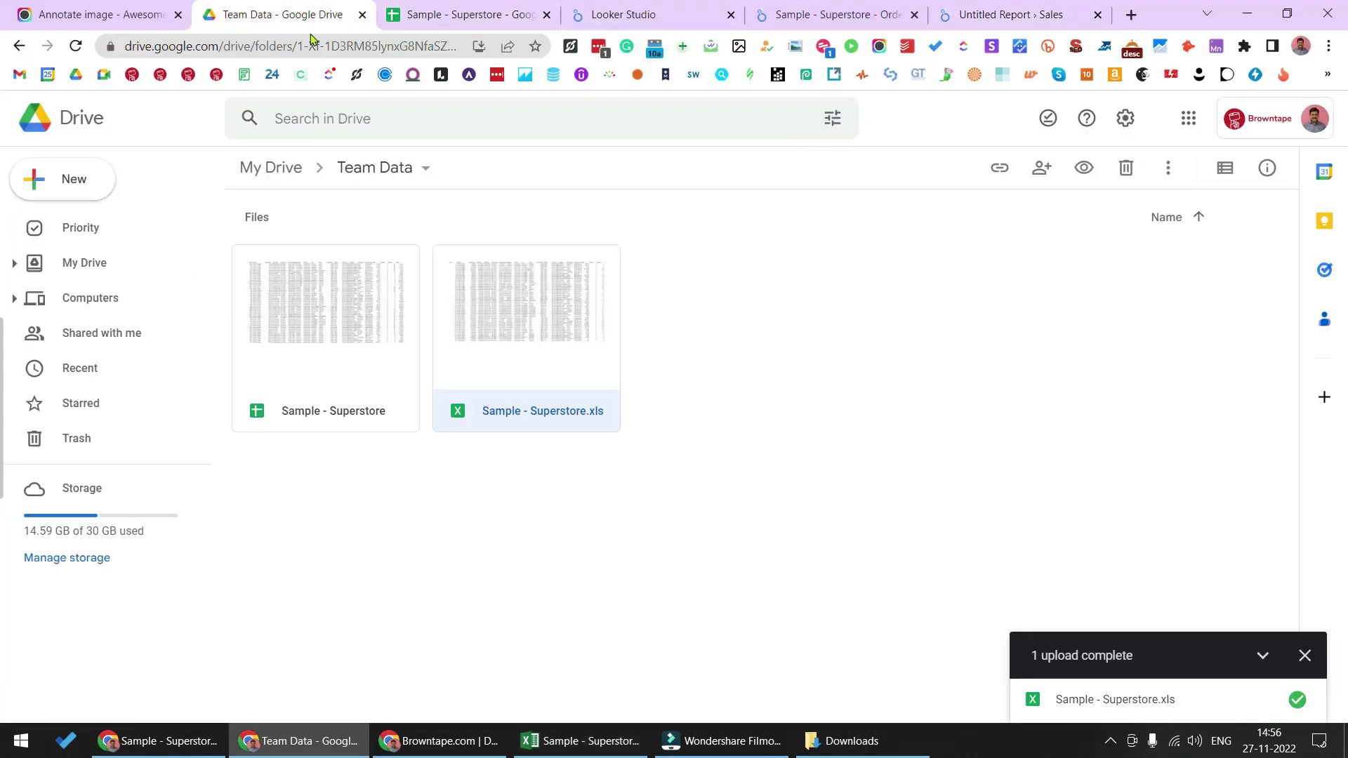
{"action": "left_click", "coordinate": [754, 406]}
View the Orders data and the file options of the Sample - Superstore spreadsheet in Google Sheets.
{"action": "key", "text": "ctrl+Tab"}
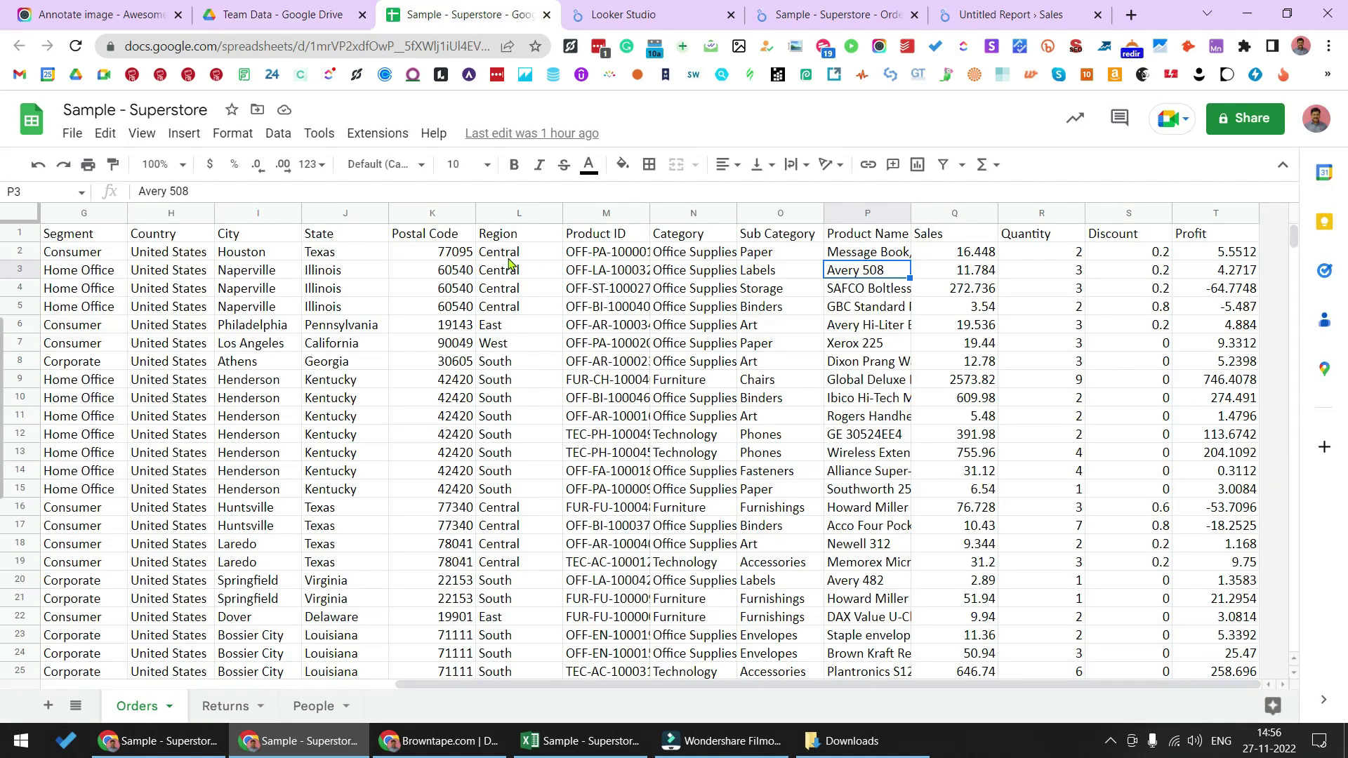
{"action": "left_click", "coordinate": [299, 289]}
{"action": "left_click", "coordinate": [73, 134]}
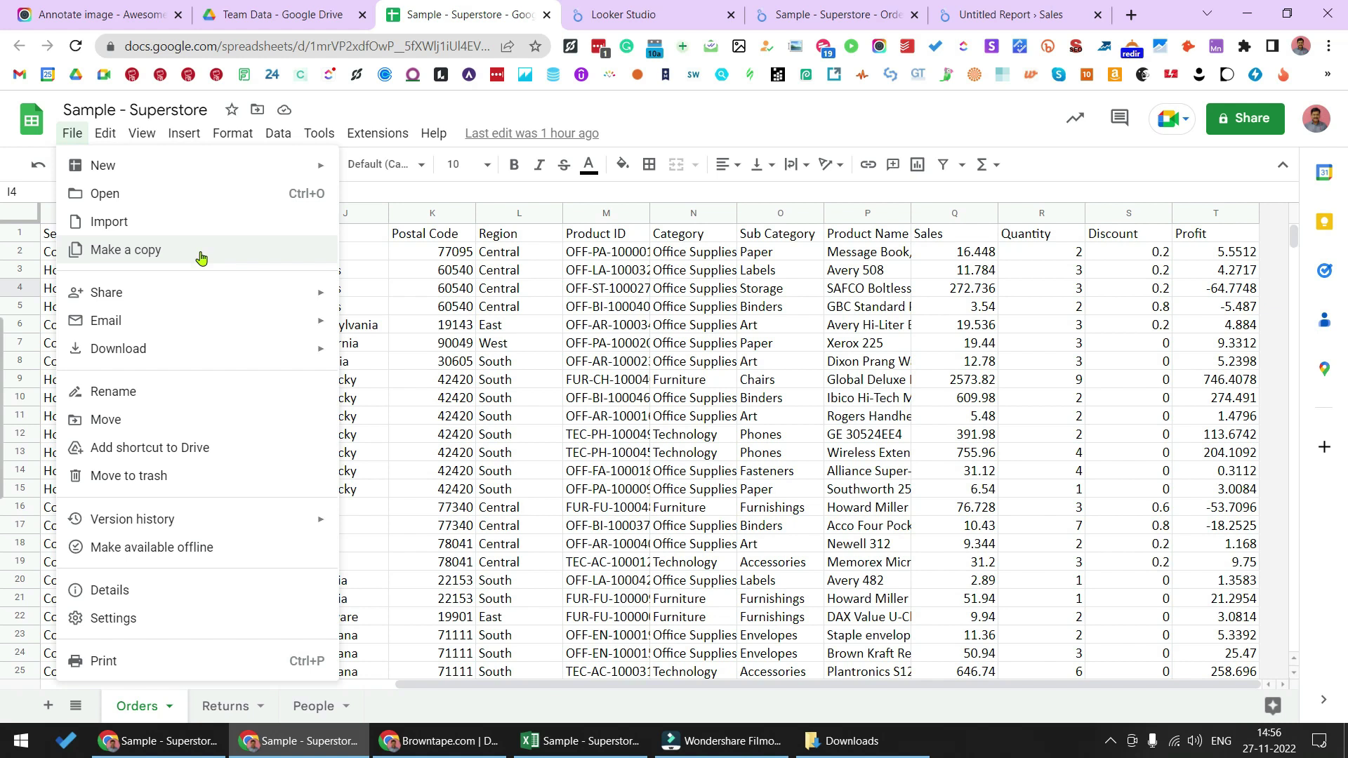
{"action": "left_click", "coordinate": [433, 275]}
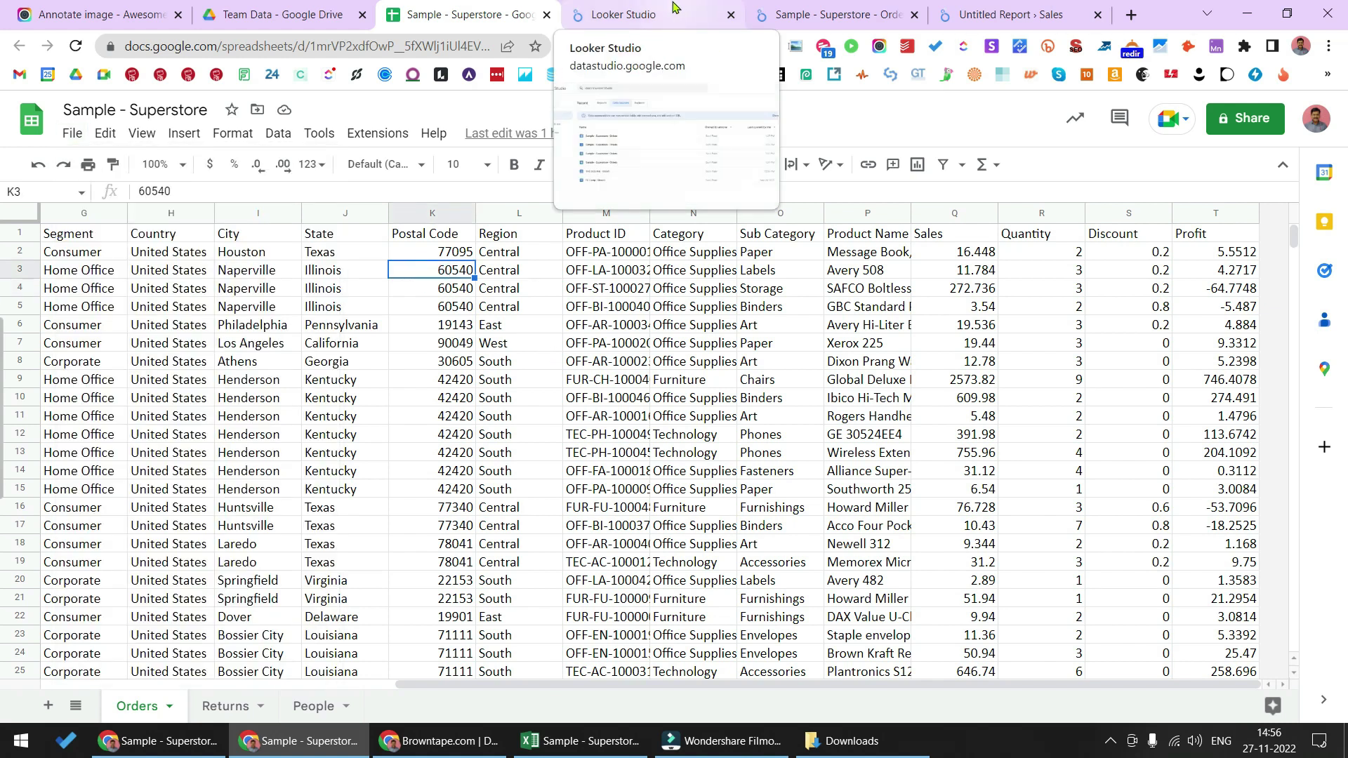
{"action": "left_click", "coordinate": [538, 321]}
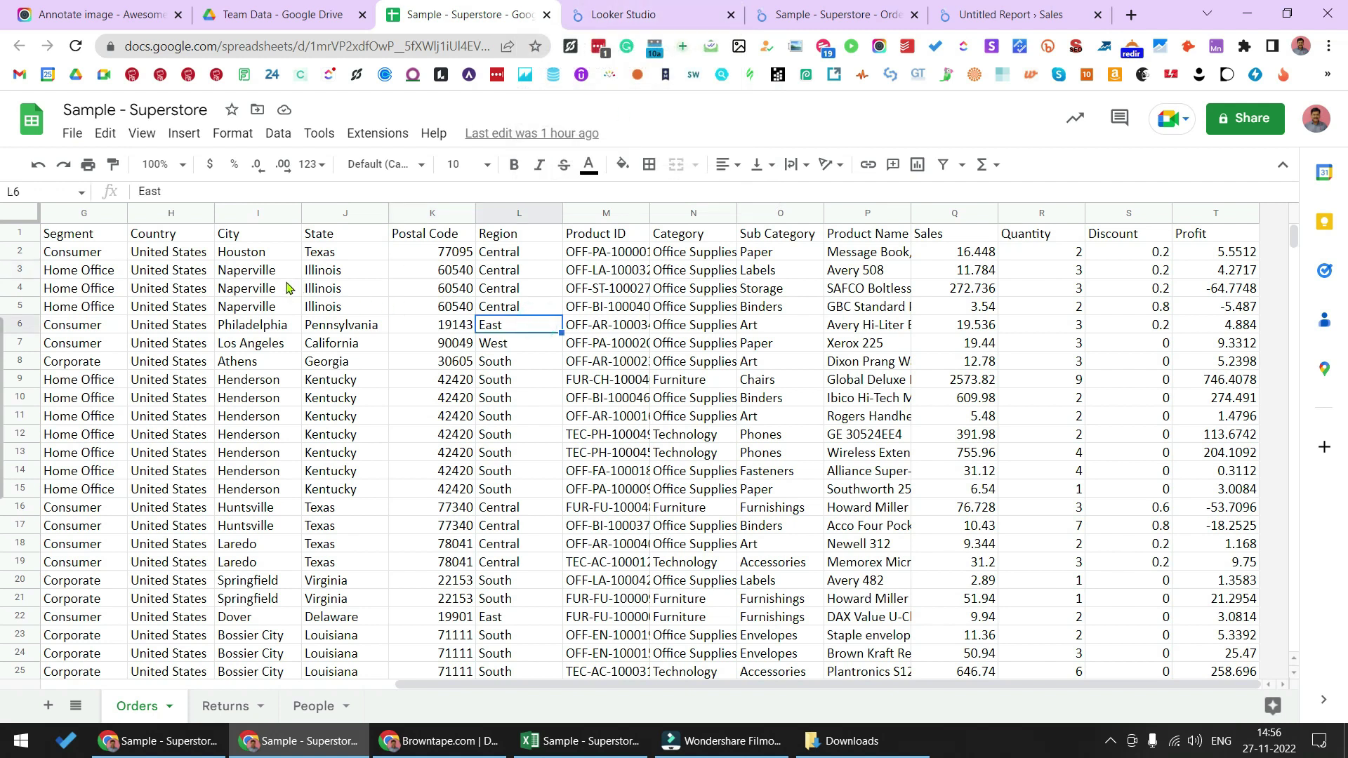
In Looker Studio, create a data source with the Google Sheets connector and choose the Sample - Superstore spreadsheet from Google Drive.
{"action": "left_click", "coordinate": [649, 9]}
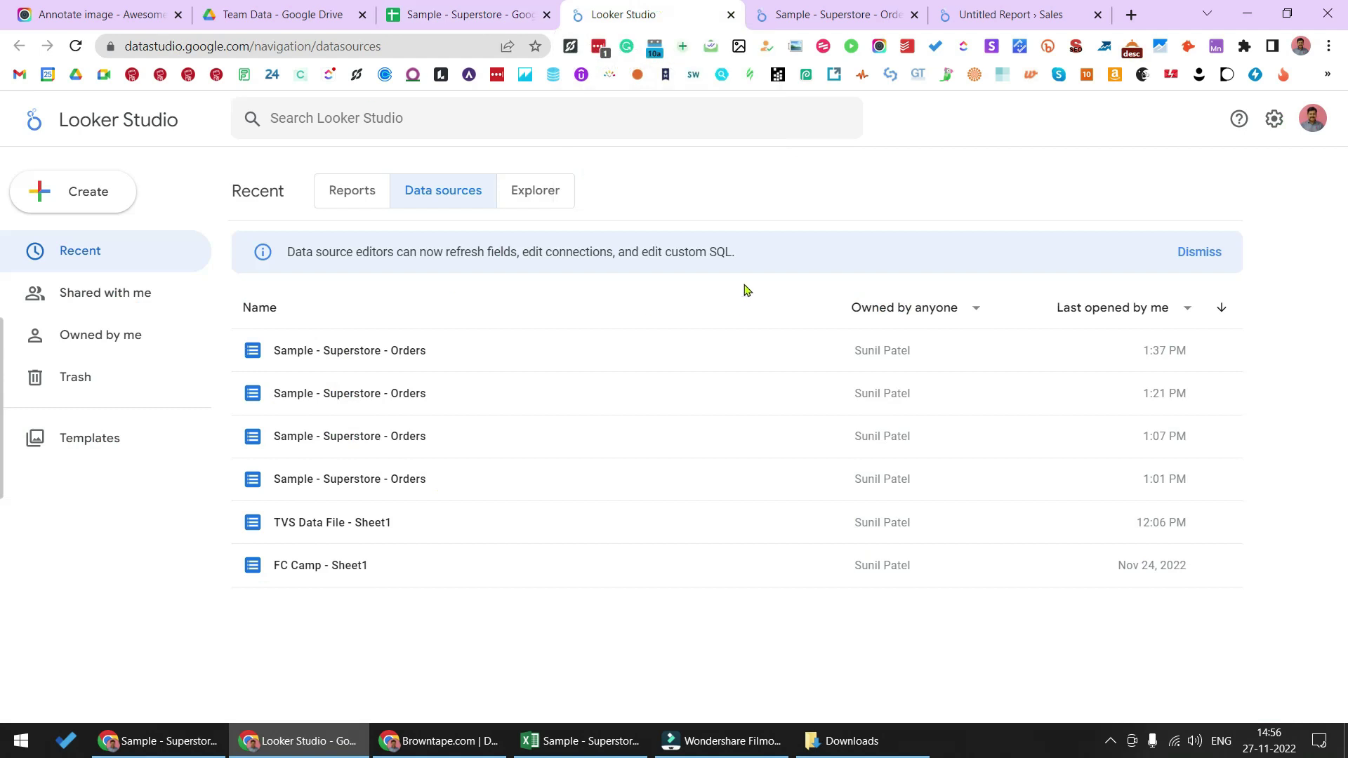
{"action": "left_click", "coordinate": [80, 209]}
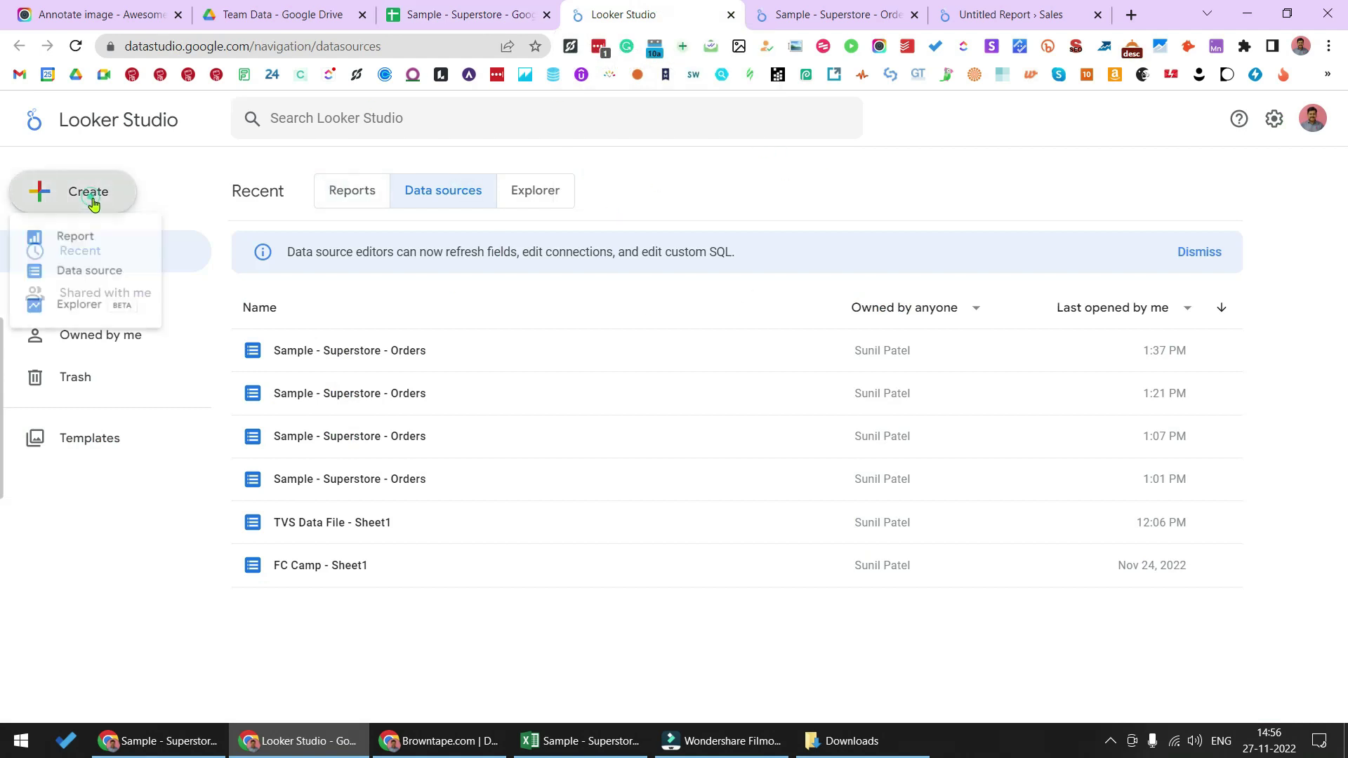
{"action": "left_click", "coordinate": [113, 274]}
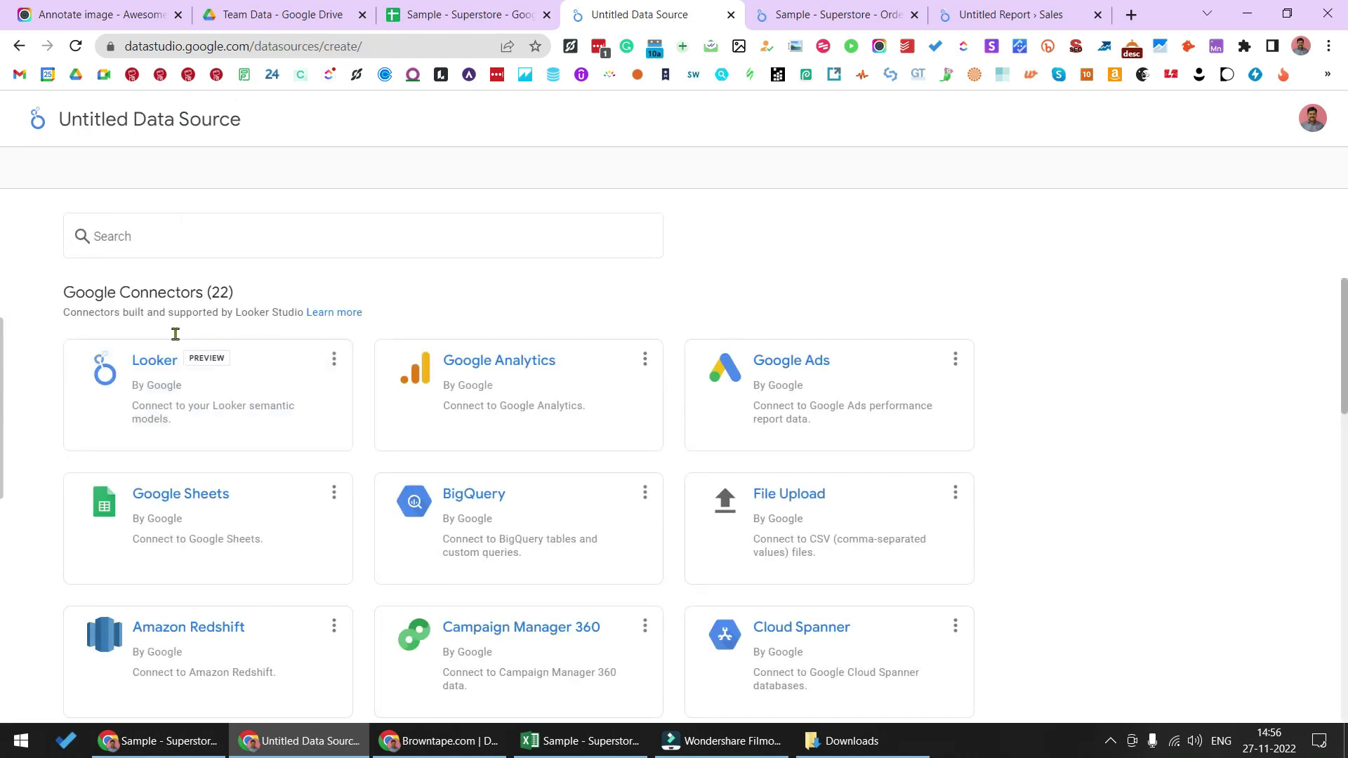
{"action": "left_click", "coordinate": [180, 499]}
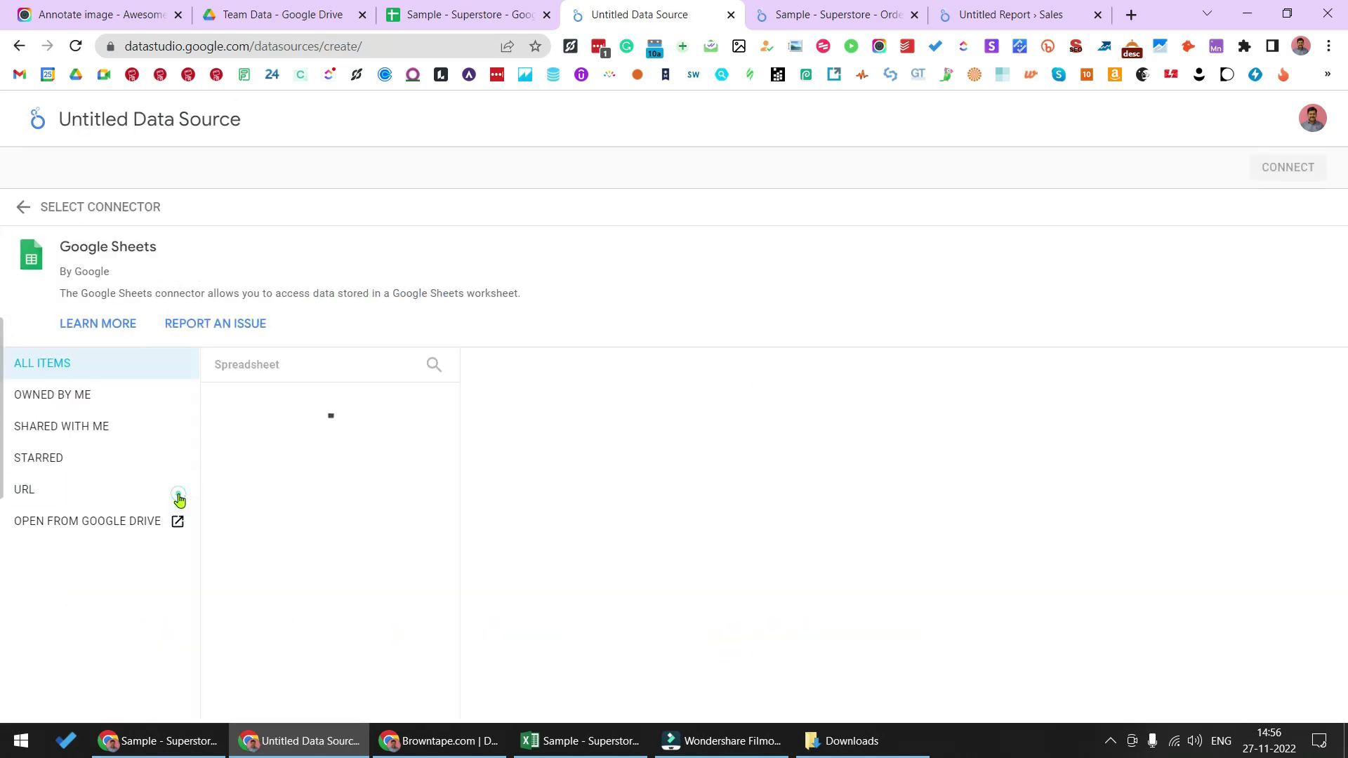
{"action": "left_click", "coordinate": [101, 525]}
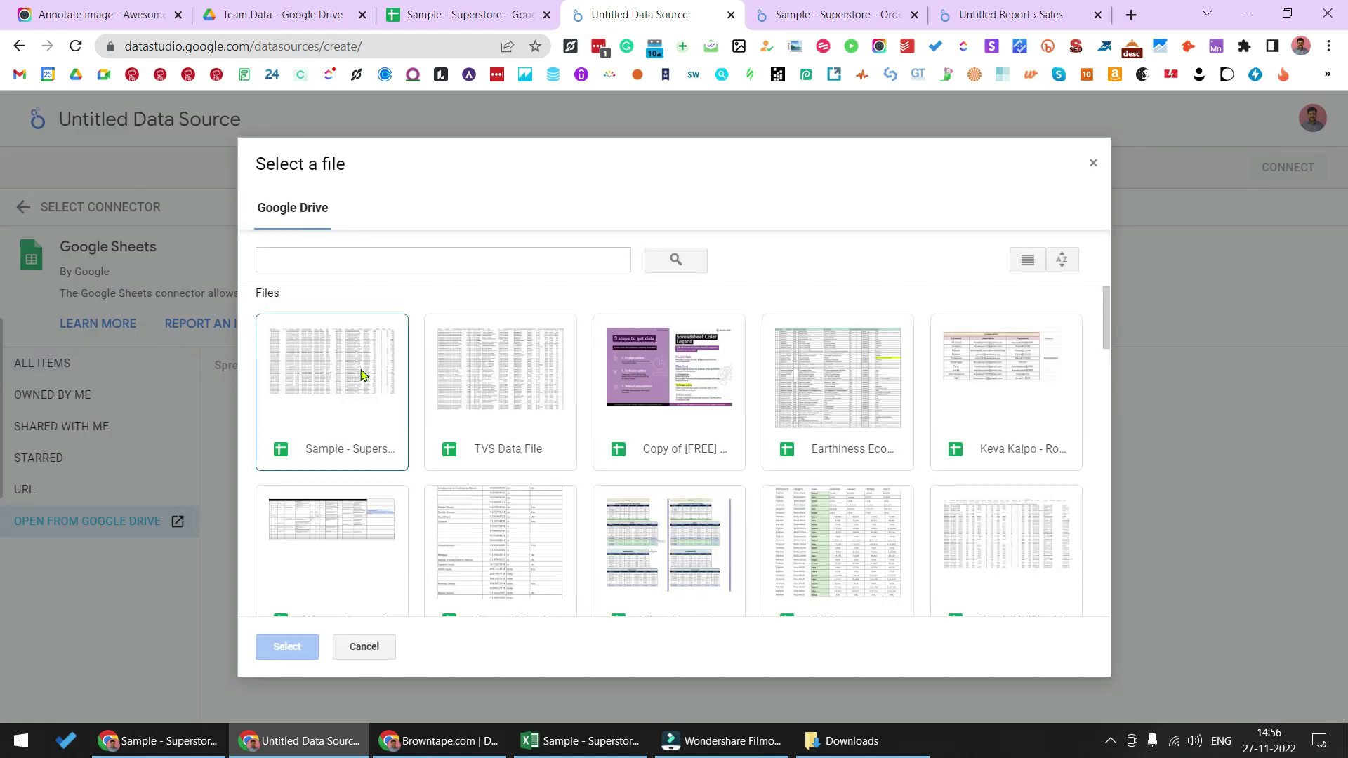
{"action": "double_click", "coordinate": [361, 374]}
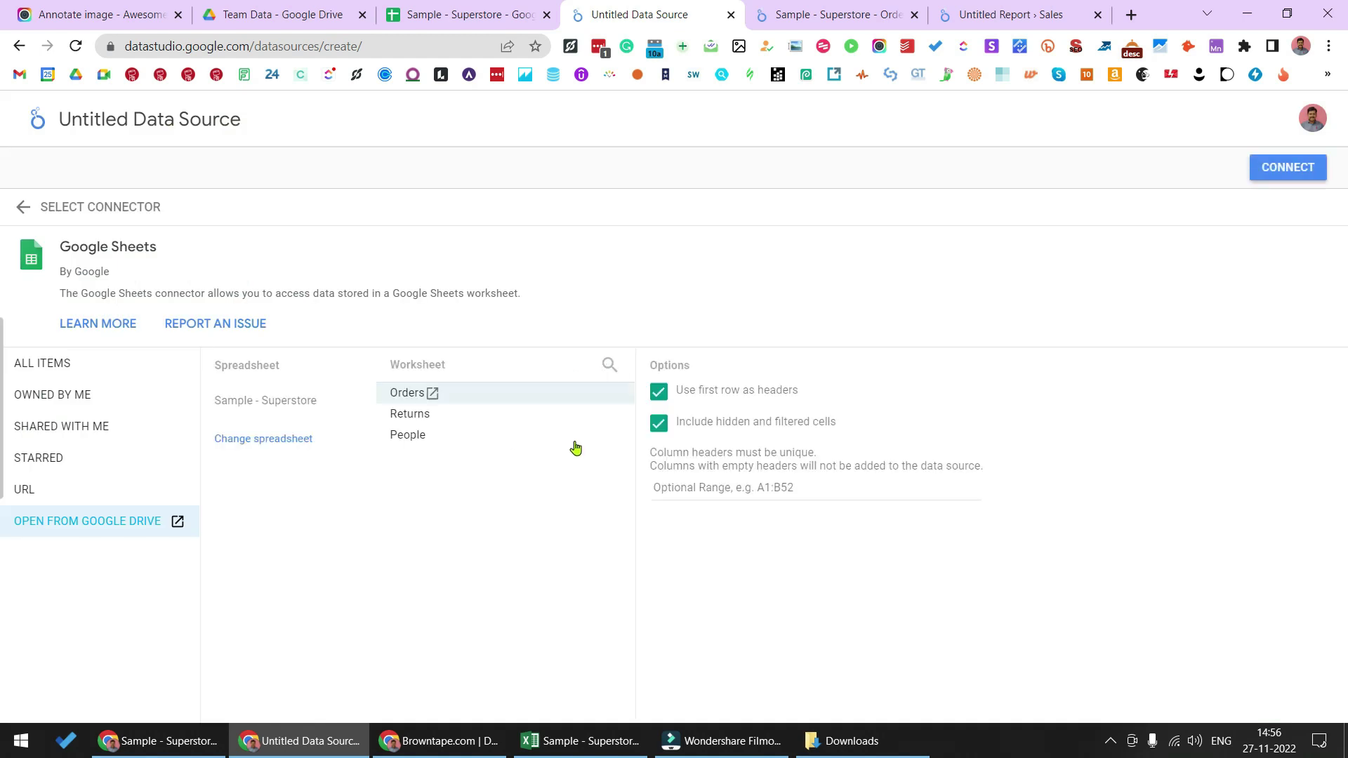
Exclude hidden and filtered cells and select the Orders worksheet for the new data source.
{"action": "left_click", "coordinate": [658, 424]}
{"action": "left_click", "coordinate": [499, 414]}
{"action": "left_click", "coordinate": [513, 392]}
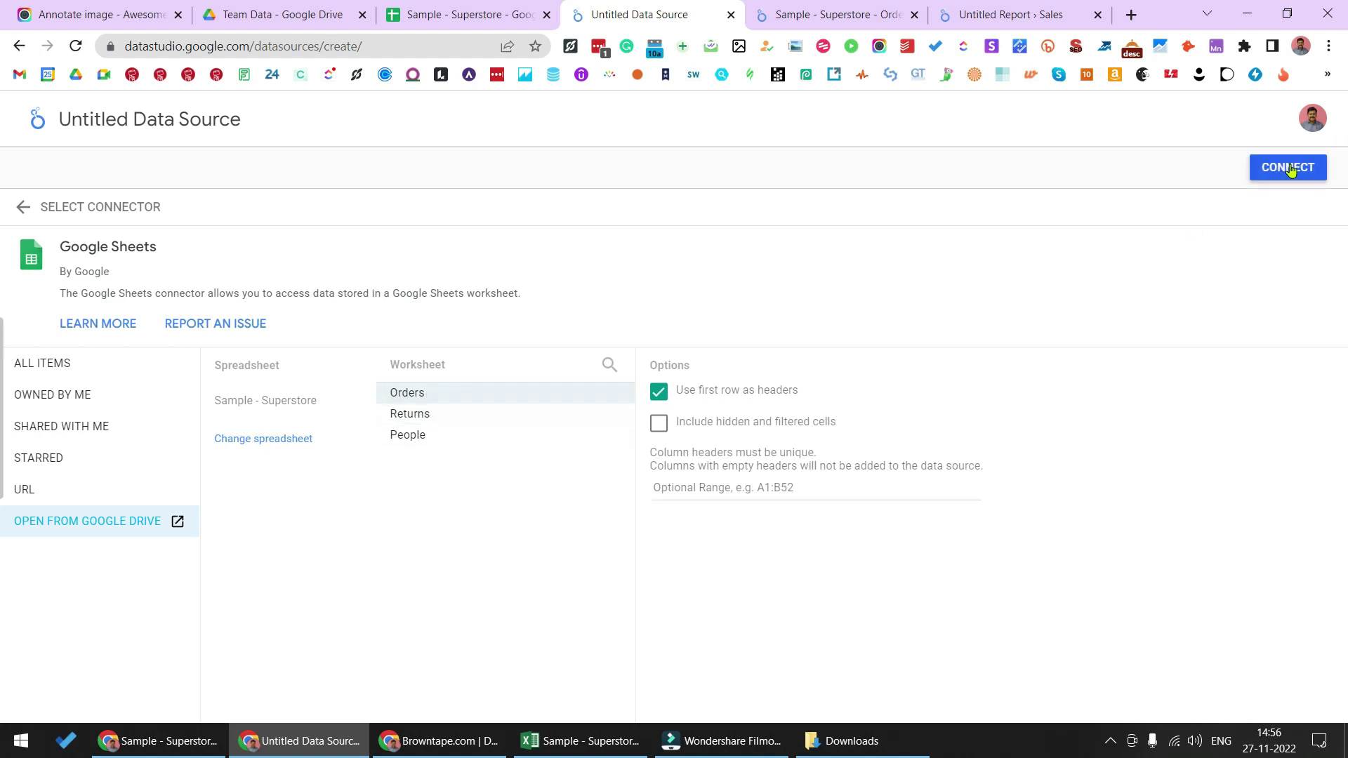
Review the field names, types and default aggregations in the existing Sample - Superstore - Orders data source.
{"action": "left_click", "coordinate": [774, 8]}
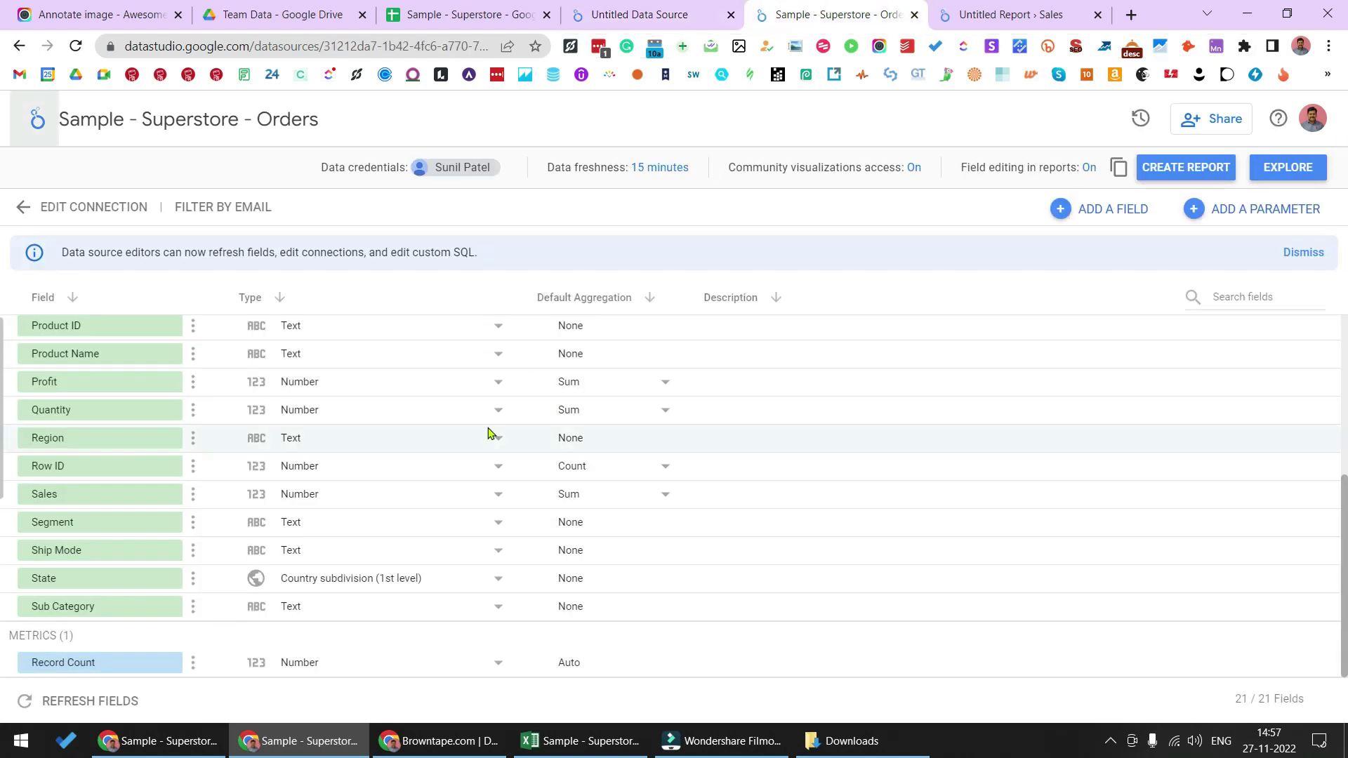
{"action": "scroll", "coordinate": [397, 424], "scroll_direction": "up", "scroll_amount": 5}
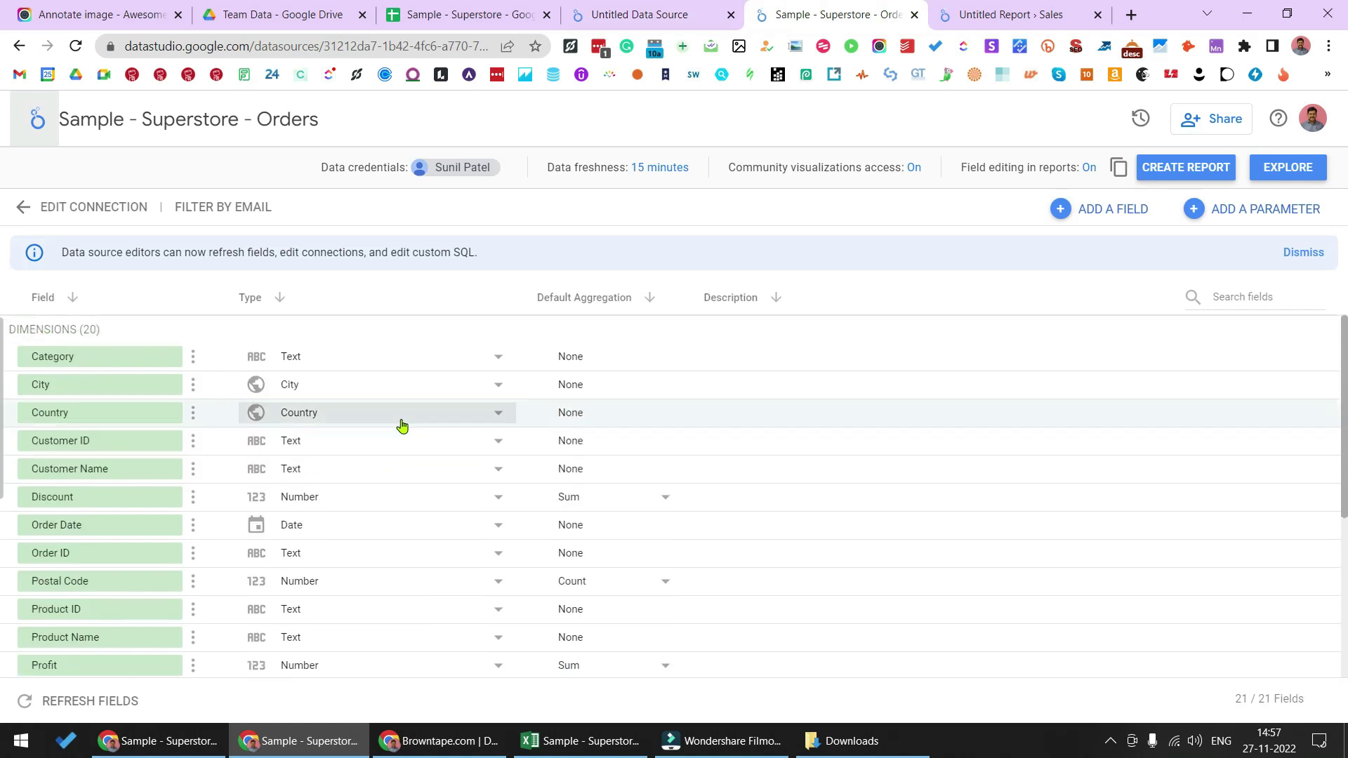
{"action": "scroll", "coordinate": [404, 424], "scroll_direction": "down", "scroll_amount": 4}
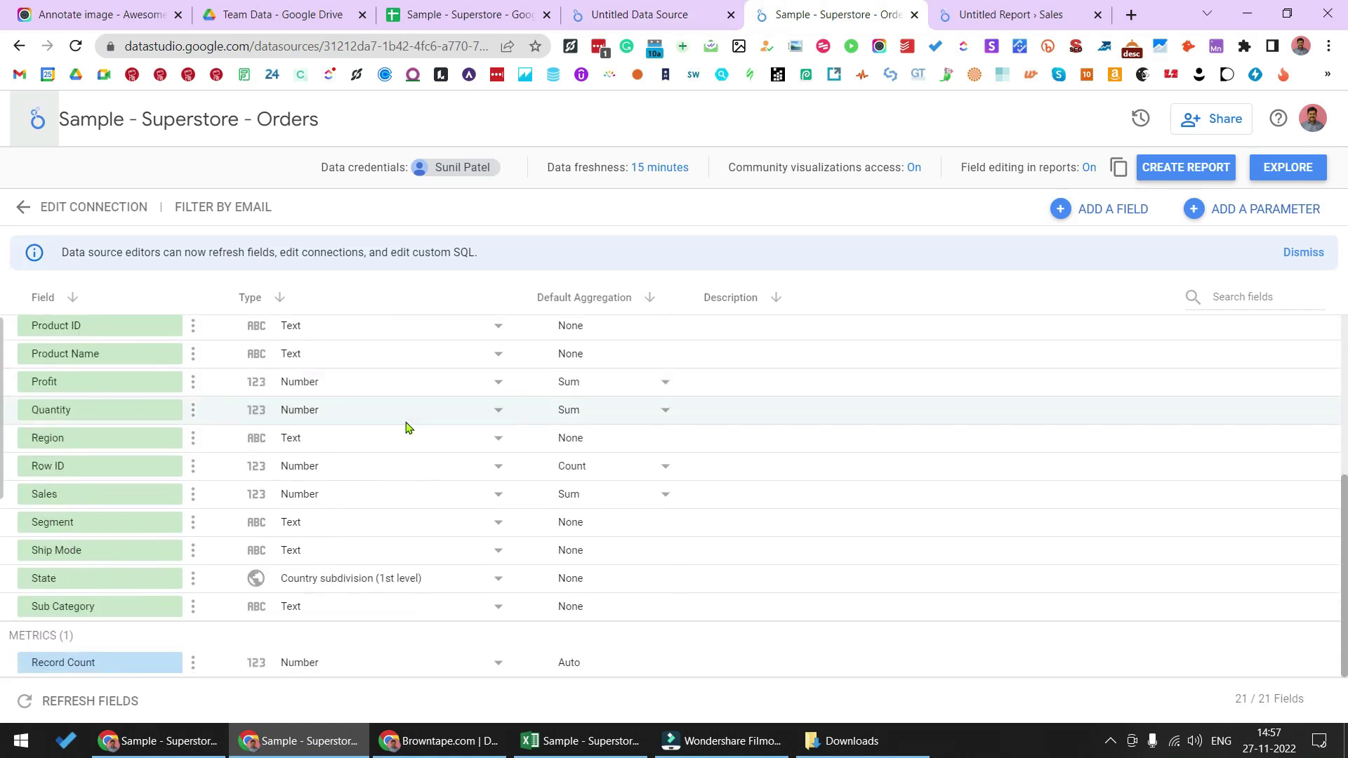
{"action": "scroll", "coordinate": [415, 431], "scroll_direction": "up", "scroll_amount": 4}
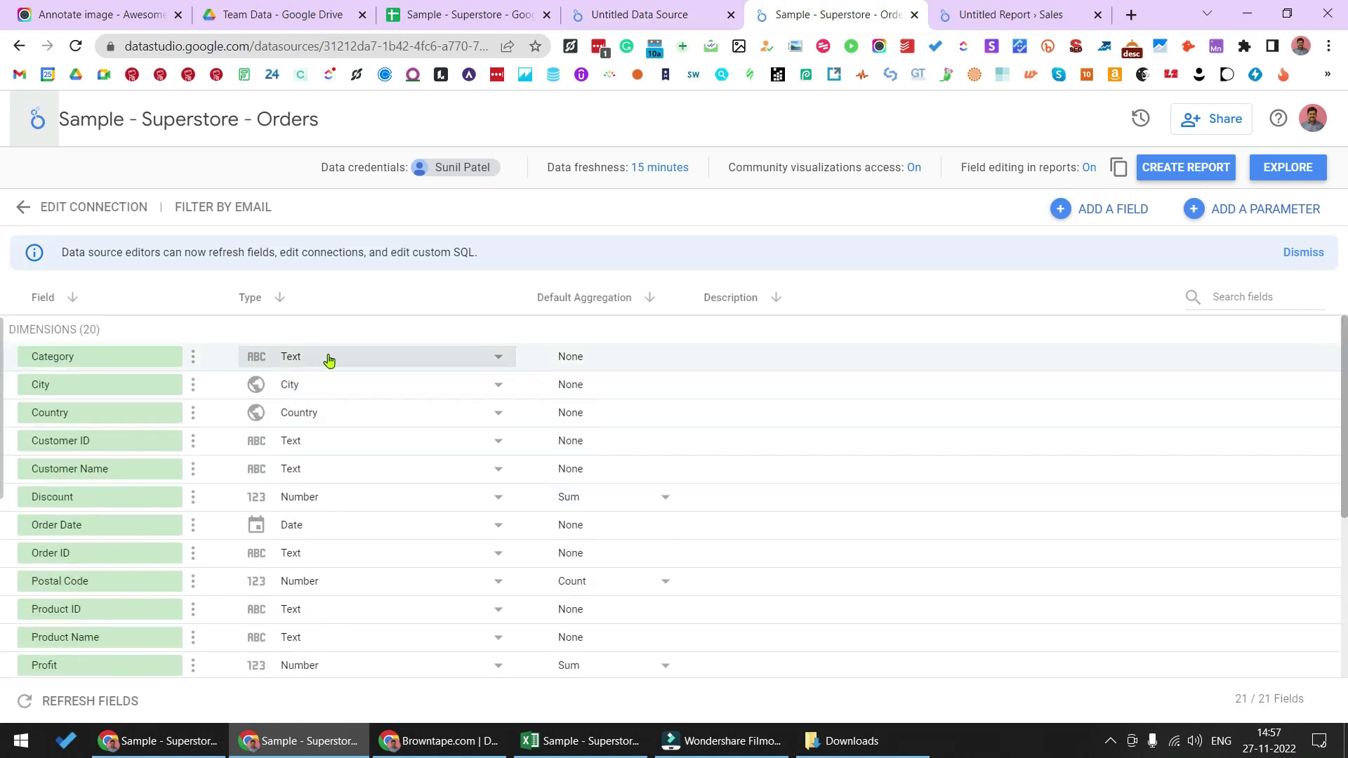
{"action": "scroll", "coordinate": [336, 475], "scroll_direction": "down", "scroll_amount": 4}
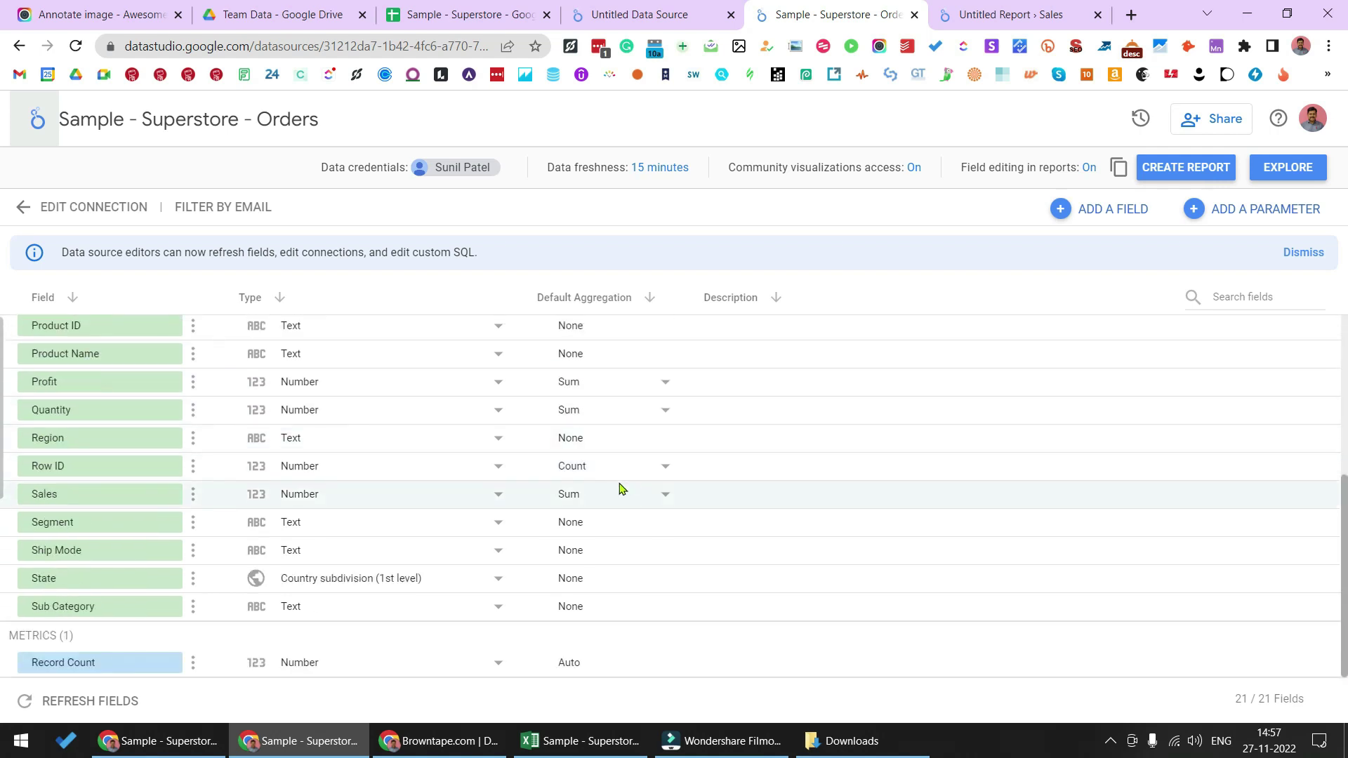
{"action": "scroll", "coordinate": [459, 437], "scroll_direction": "up", "scroll_amount": 4}
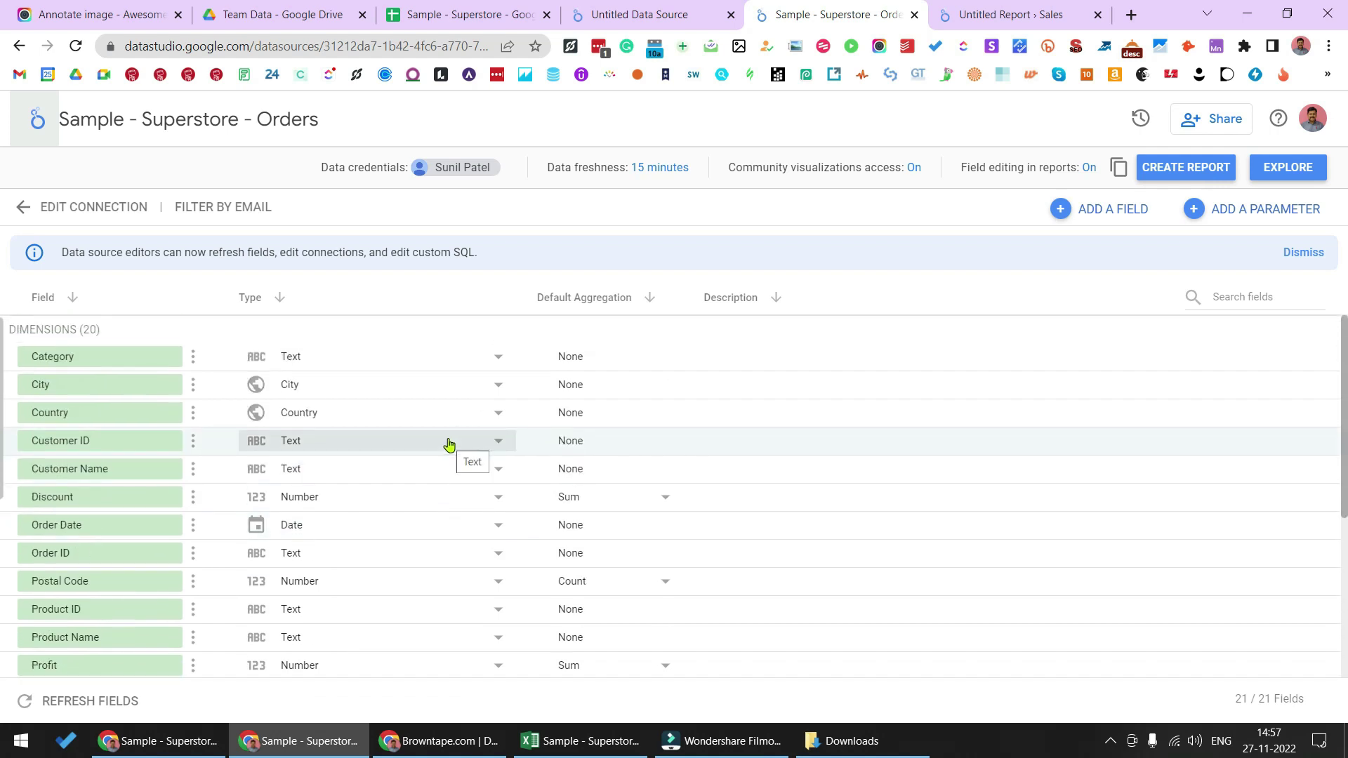
{"action": "scroll", "coordinate": [449, 458], "scroll_direction": "down", "scroll_amount": 5}
{"action": "scroll", "coordinate": [447, 460], "scroll_direction": "up", "scroll_amount": 5}
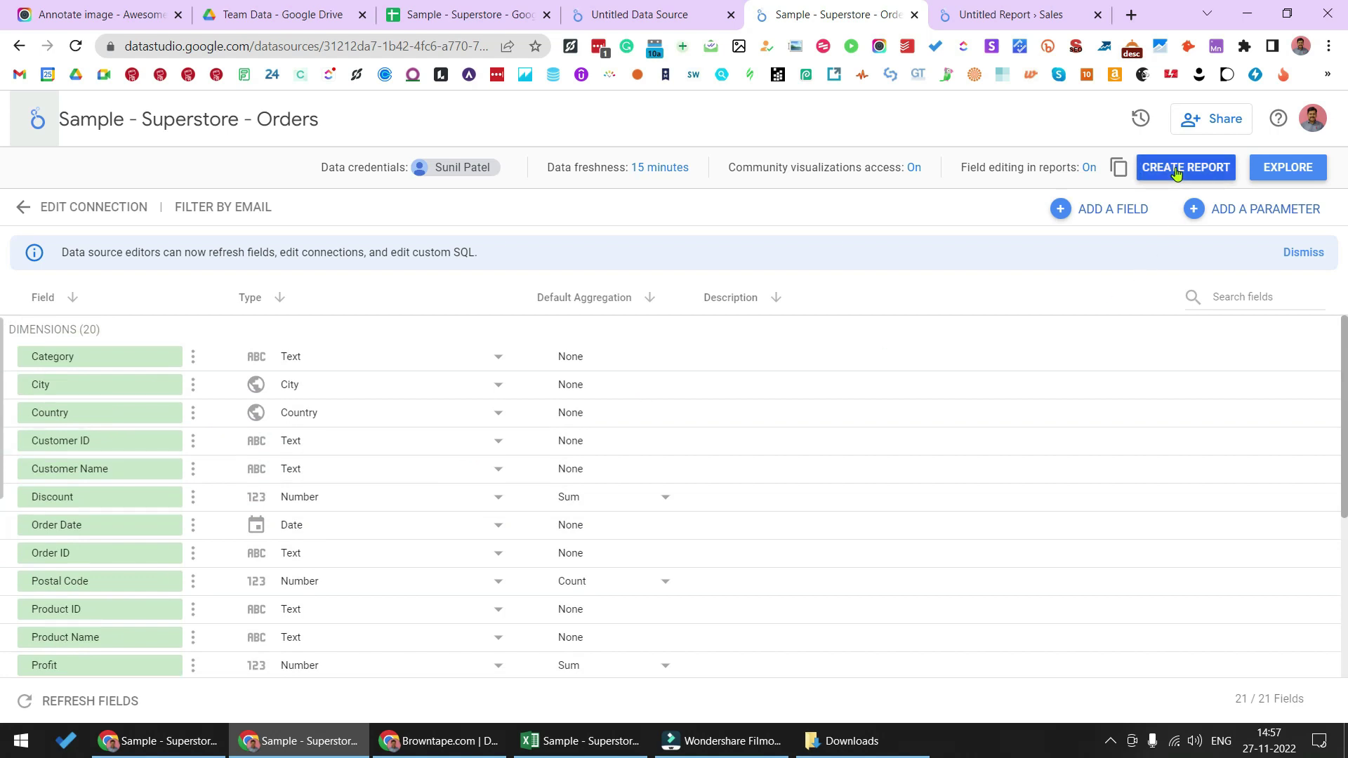
Clear page 2 of the untitled sales report by deleting its existing content, including the date range control.
{"action": "left_click", "coordinate": [1014, 8]}
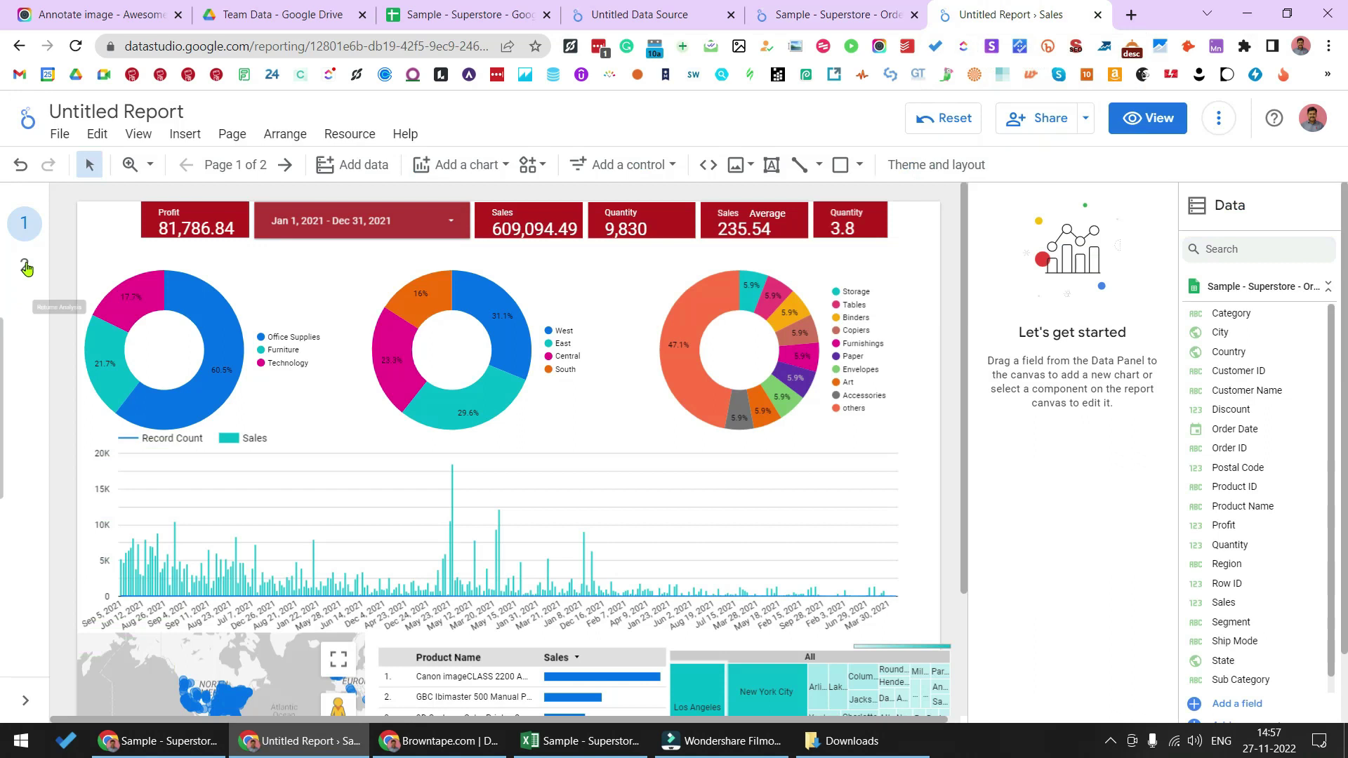
{"action": "left_click", "coordinate": [25, 266]}
{"action": "left_click", "coordinate": [388, 303]}
{"action": "key", "text": "Delete"}
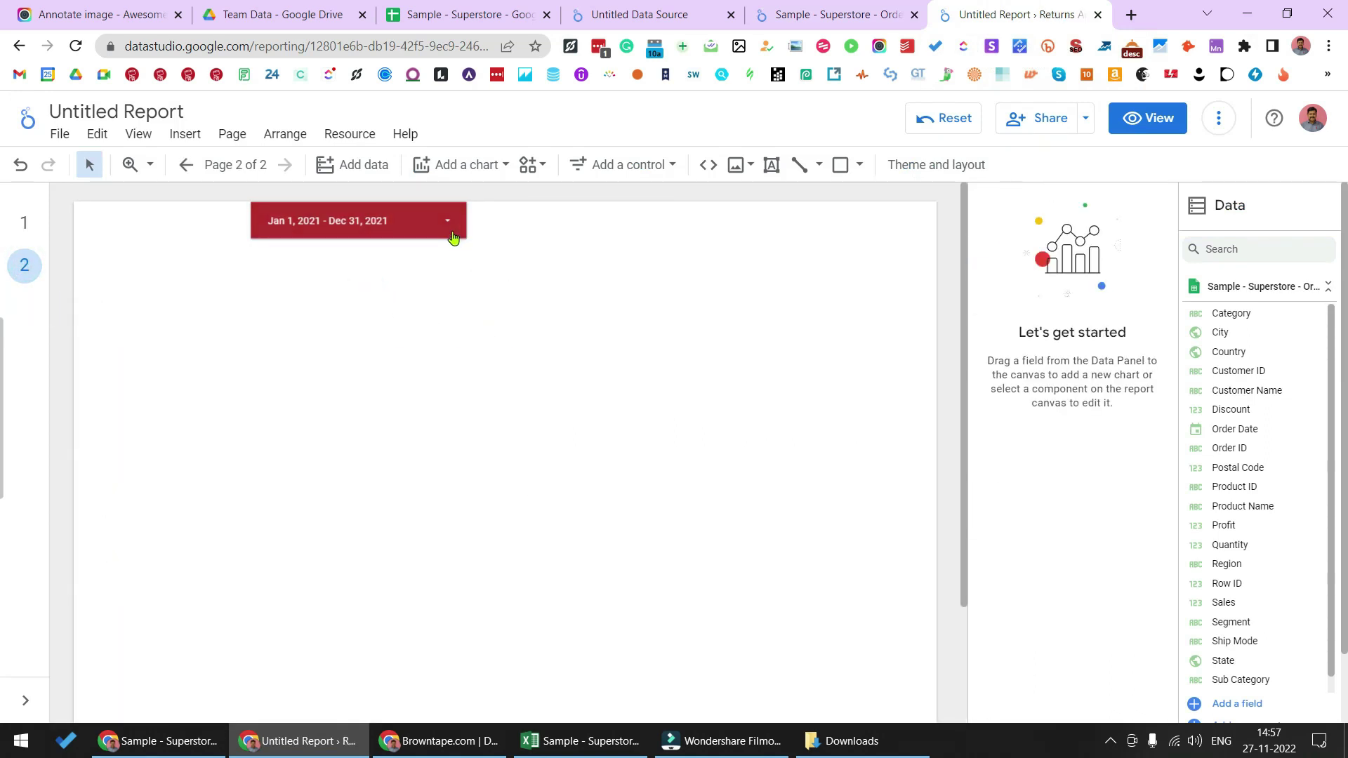
{"action": "left_click", "coordinate": [456, 241]}
{"action": "key", "text": "Delete"}
{"action": "left_click", "coordinate": [512, 242]}
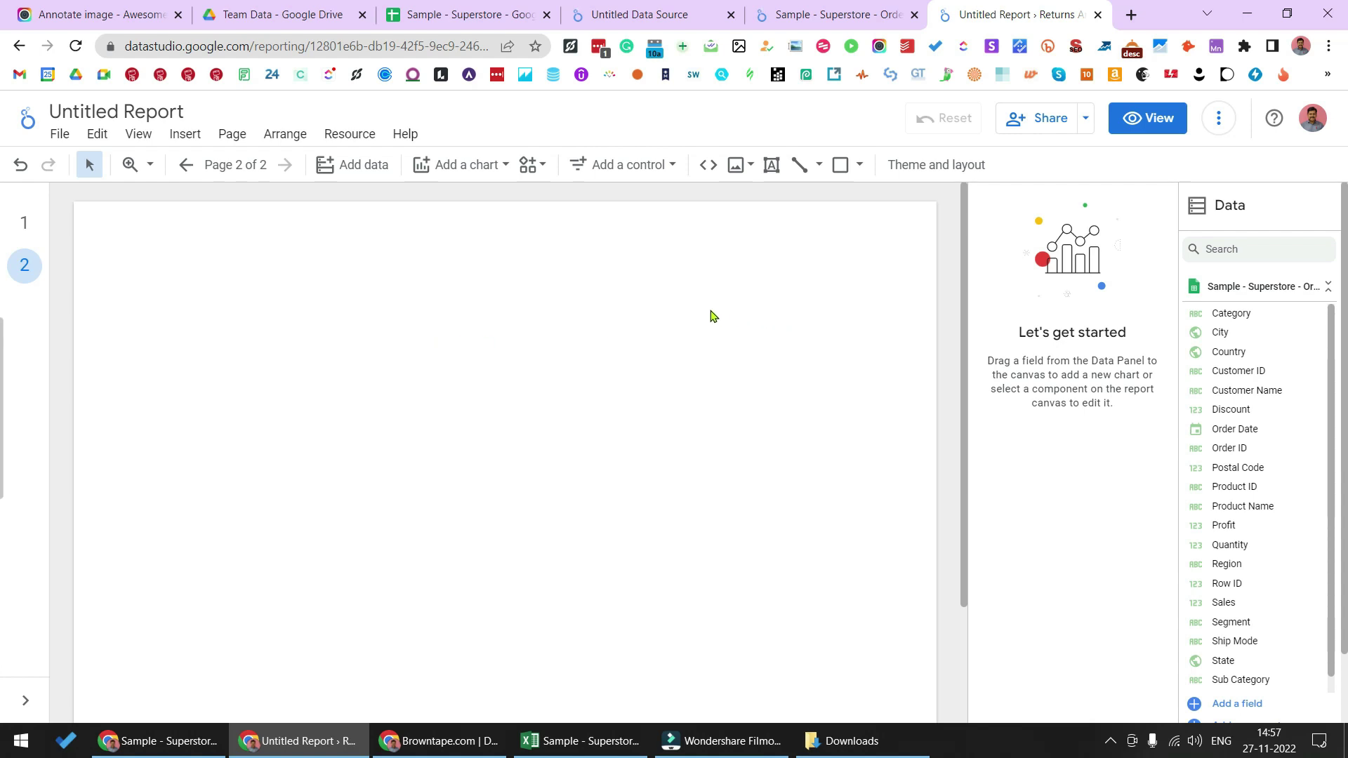
Review the Orders rows in the source spreadsheet and the scorecards and charts on page 1 of the report.
{"action": "left_click", "coordinate": [478, 9]}
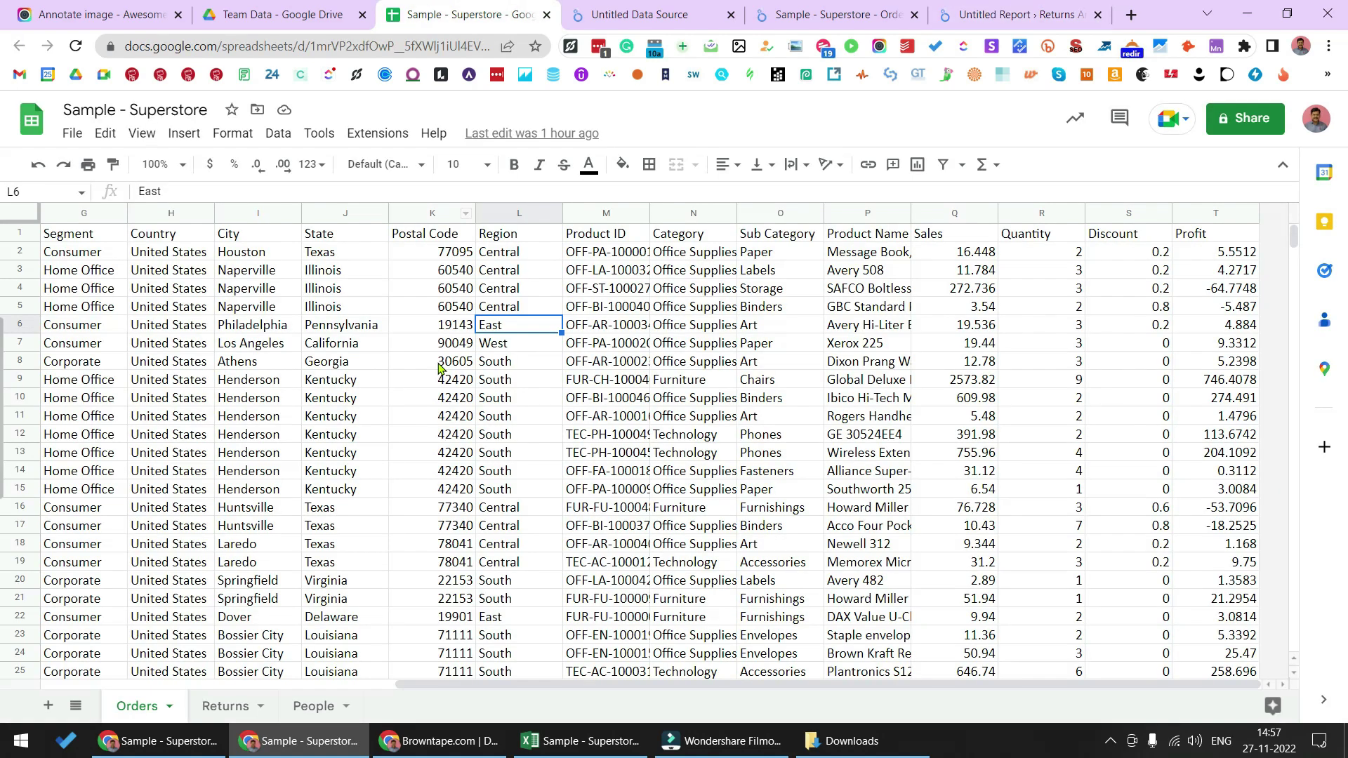
{"action": "scroll", "coordinate": [258, 441], "scroll_direction": "down", "scroll_amount": 10}
{"action": "scroll", "coordinate": [258, 442], "scroll_direction": "up", "scroll_amount": 8}
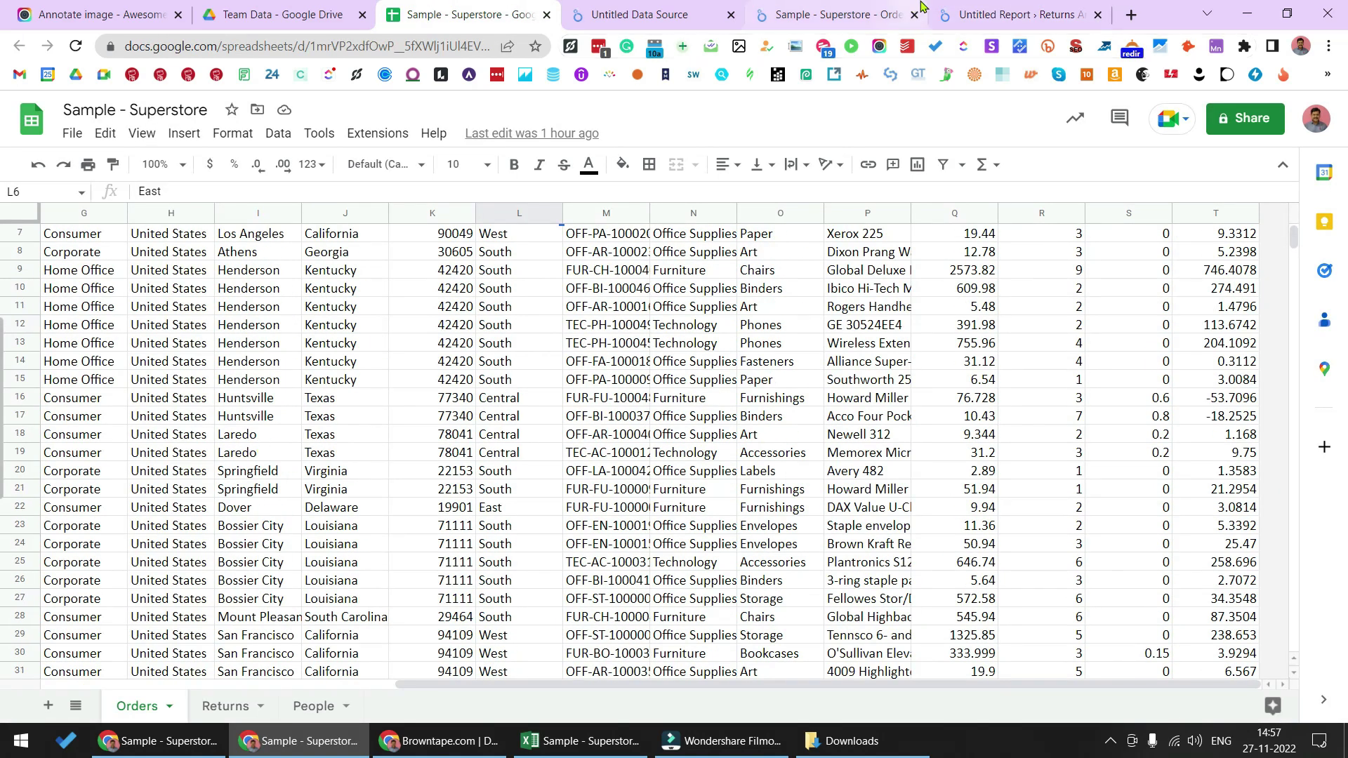
{"action": "left_click", "coordinate": [1004, 14]}
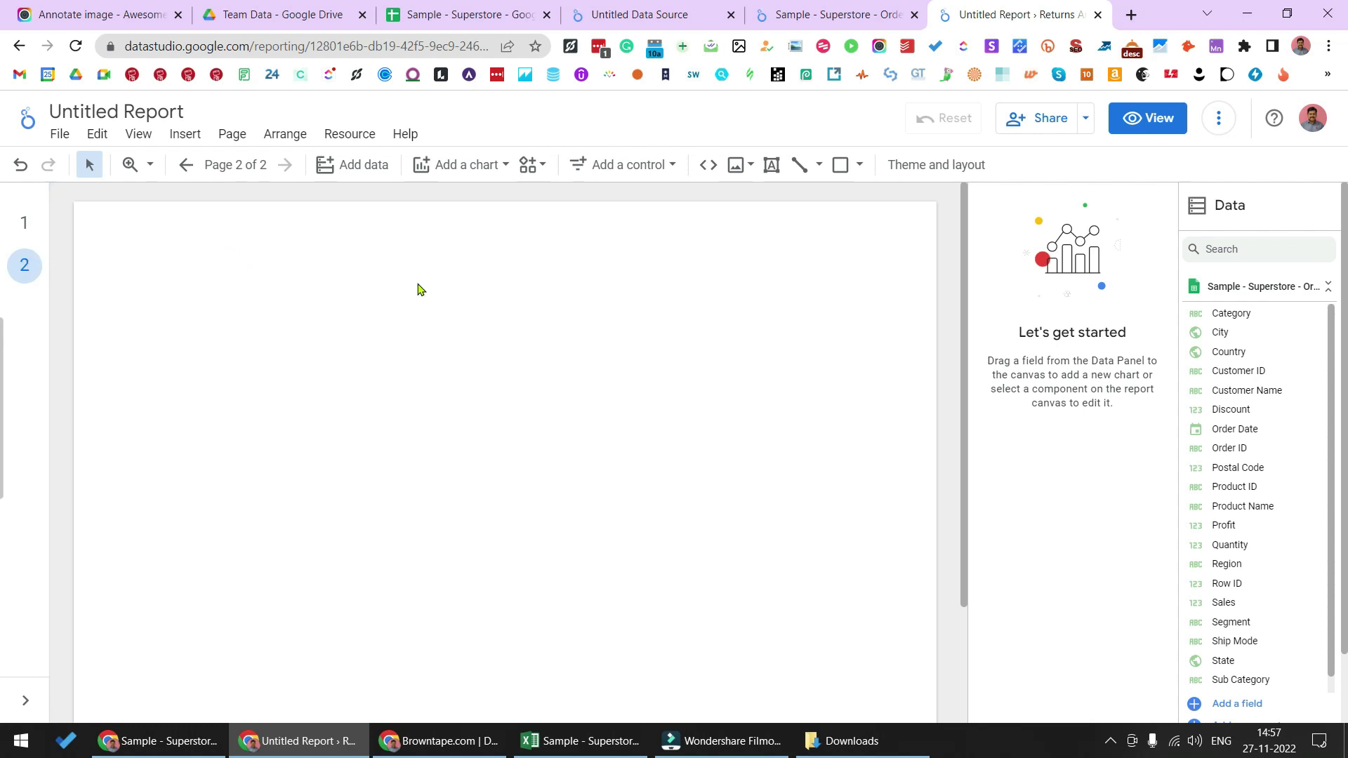
{"action": "left_click", "coordinate": [24, 222]}
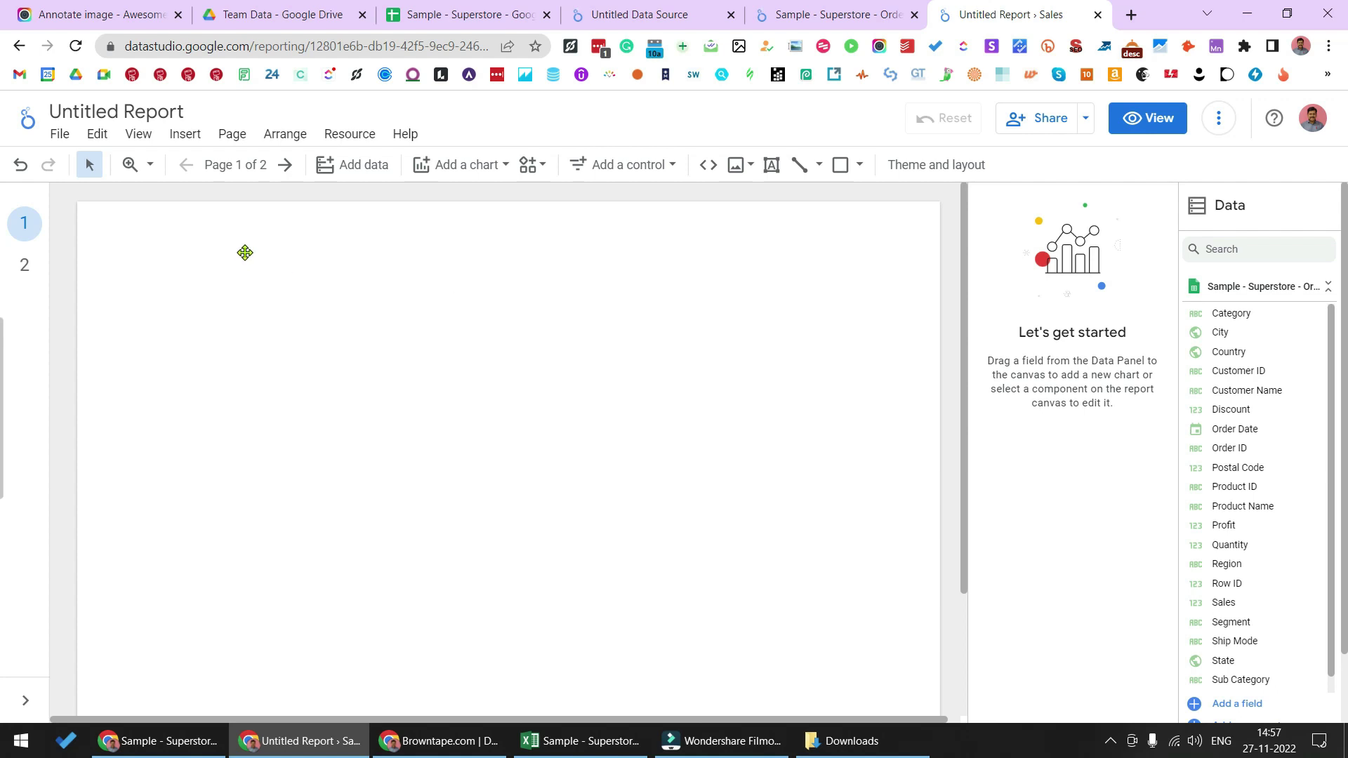
{"action": "left_click", "coordinate": [851, 10]}
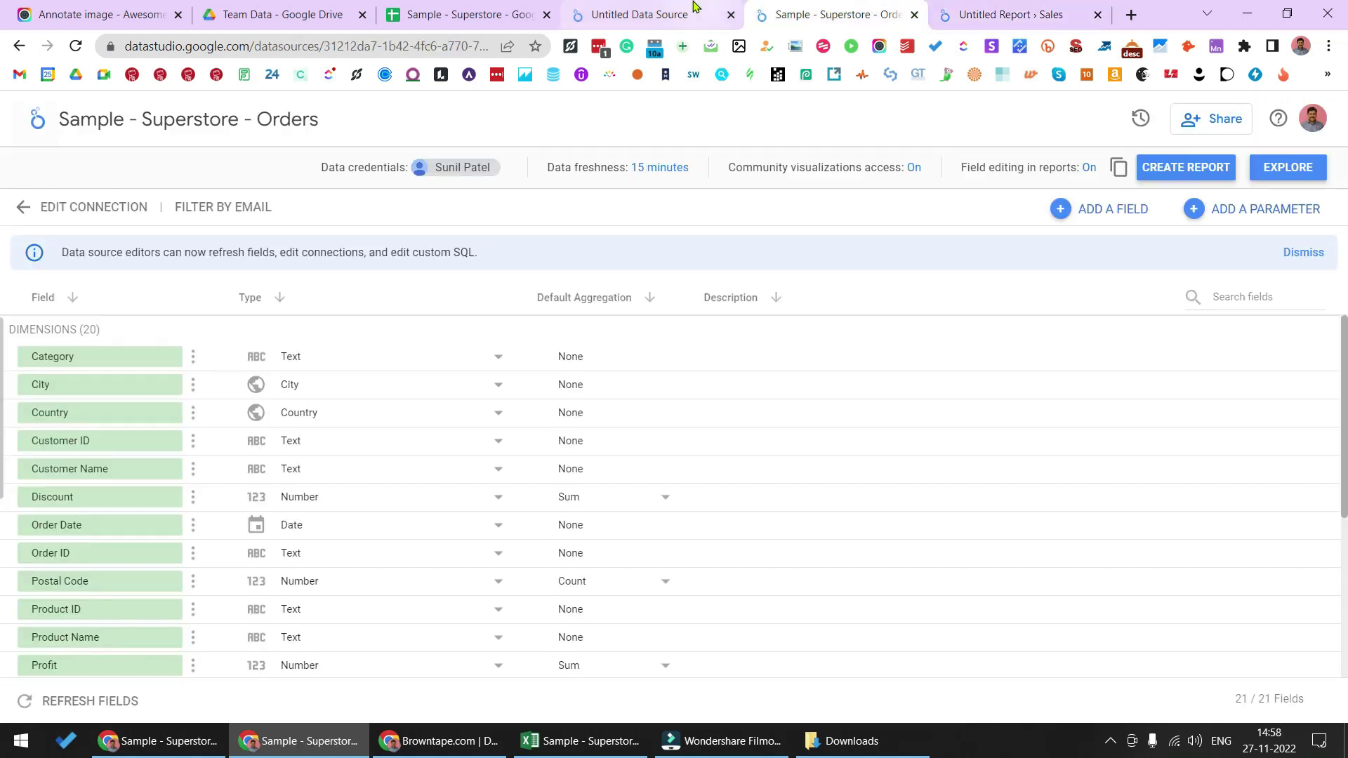
{"action": "left_click", "coordinate": [704, 10]}
{"action": "left_click", "coordinate": [935, 10]}
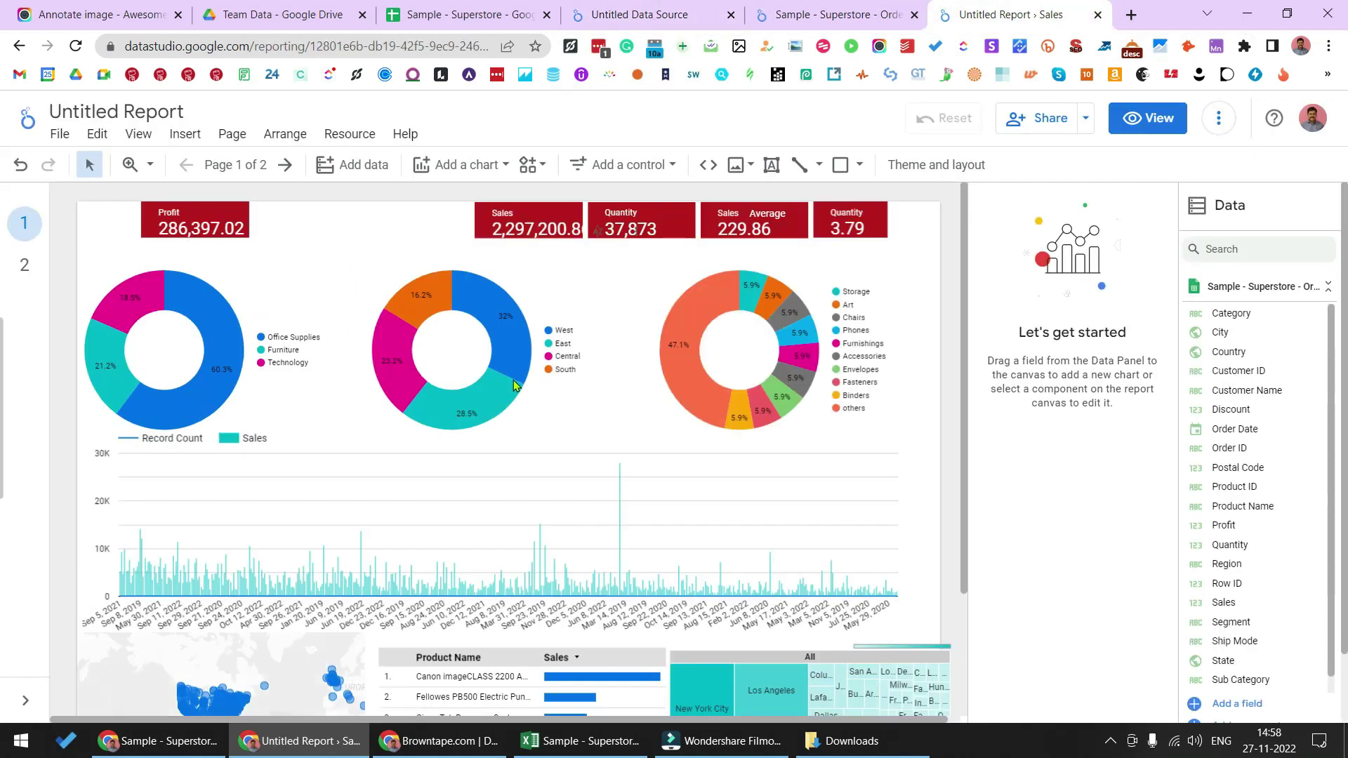
{"action": "scroll", "coordinate": [842, 376], "scroll_direction": "down", "scroll_amount": 3}
{"action": "scroll", "coordinate": [723, 548], "scroll_direction": "up", "scroll_amount": 3}
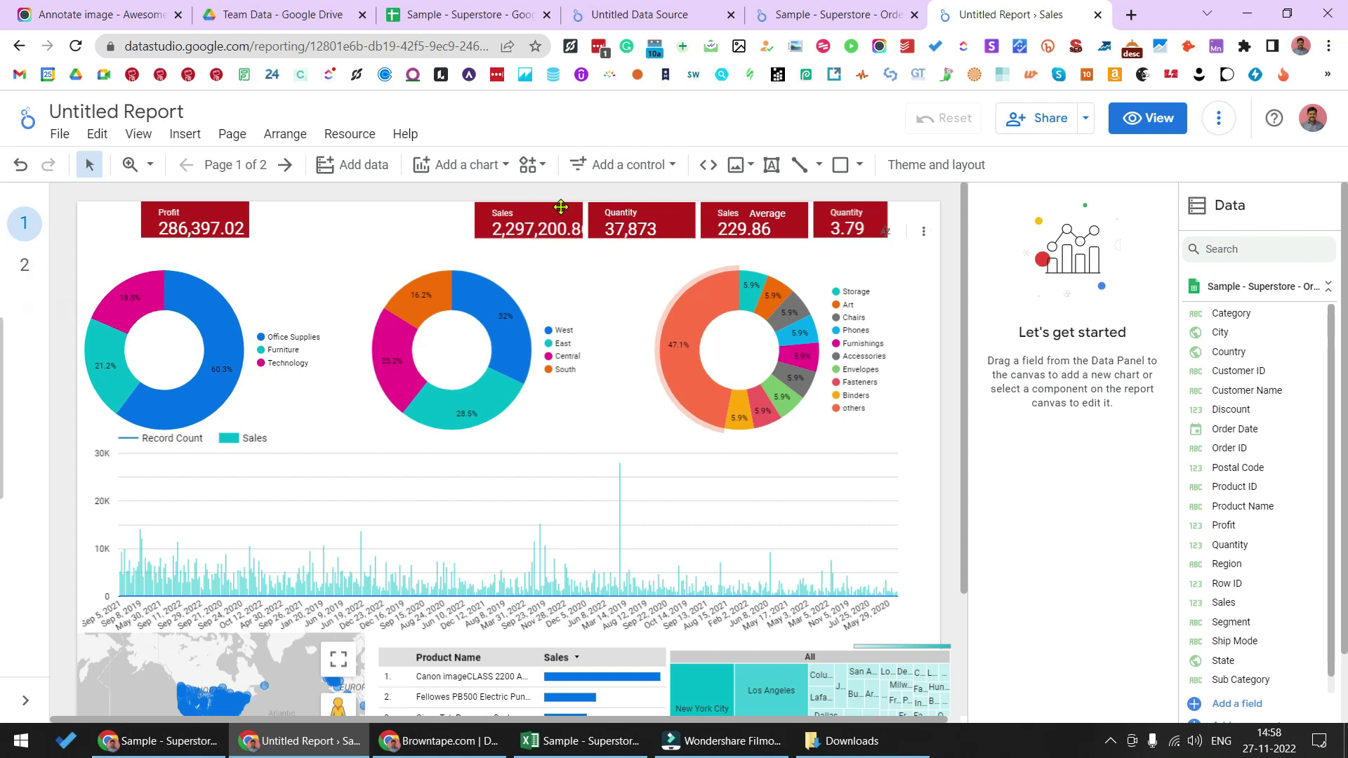
Undo the deletion of the date range control and check page 1 of the report for it.
{"action": "left_click", "coordinate": [341, 224]}
{"action": "left_click", "coordinate": [25, 265]}
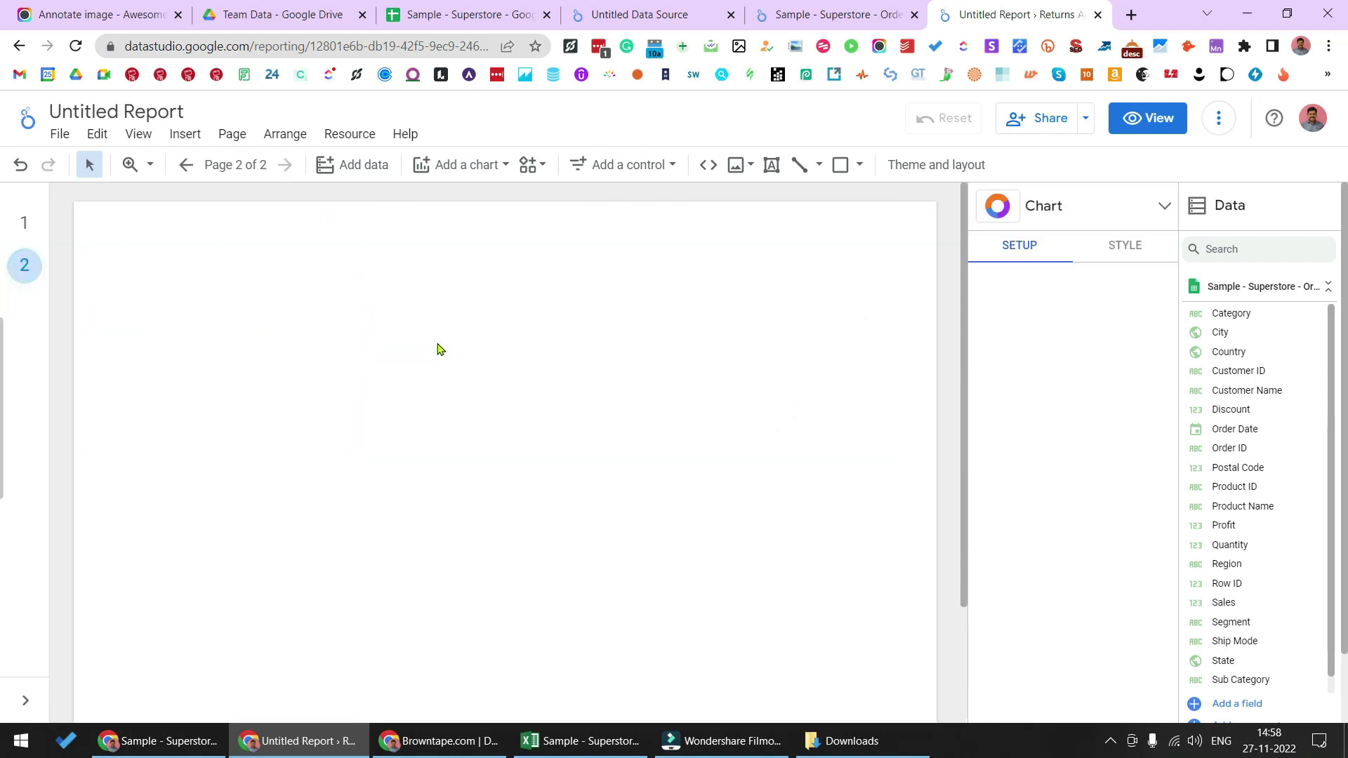
{"action": "left_click", "coordinate": [437, 344]}
{"action": "key", "text": "ctrl+z"}
{"action": "left_click", "coordinate": [23, 222]}
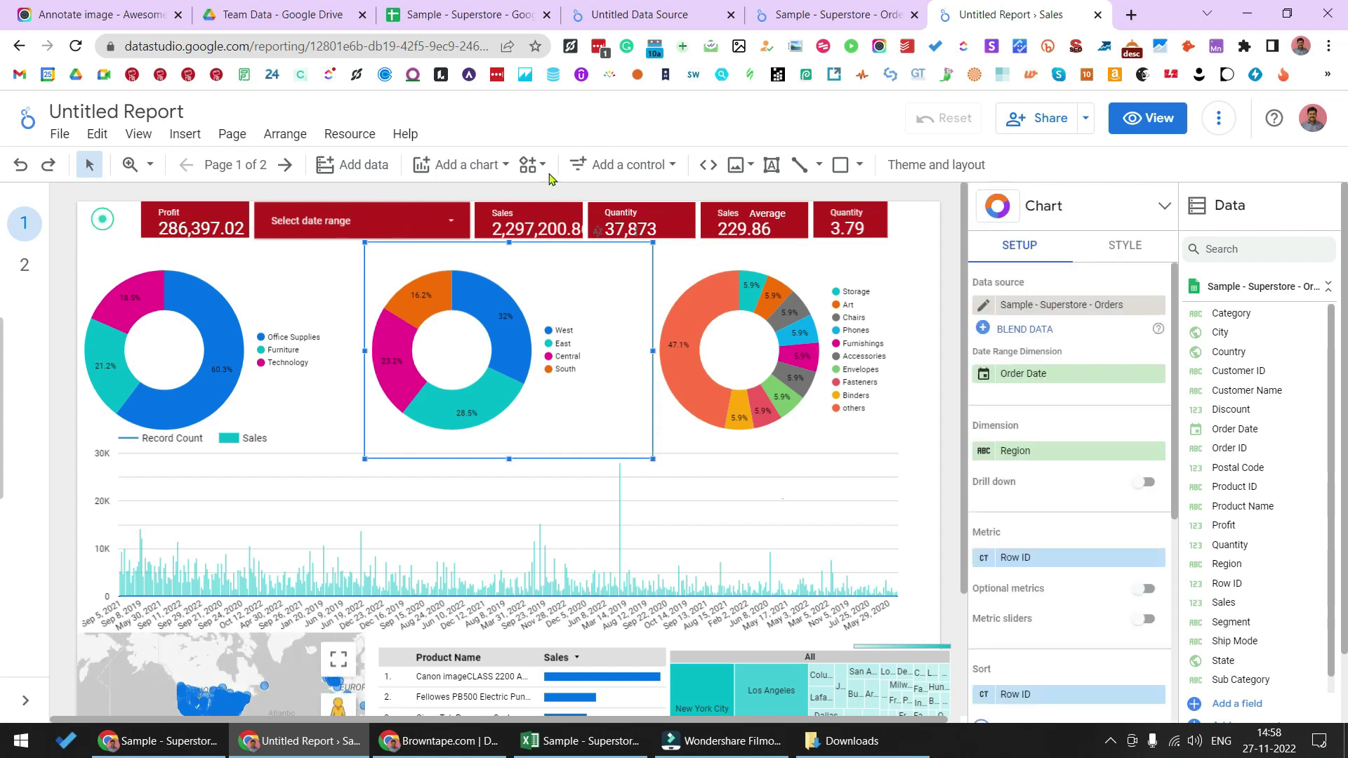
Add a second date range control to page 2, below the existing red one.
{"action": "left_click", "coordinate": [550, 178]}
{"action": "left_click", "coordinate": [630, 165]}
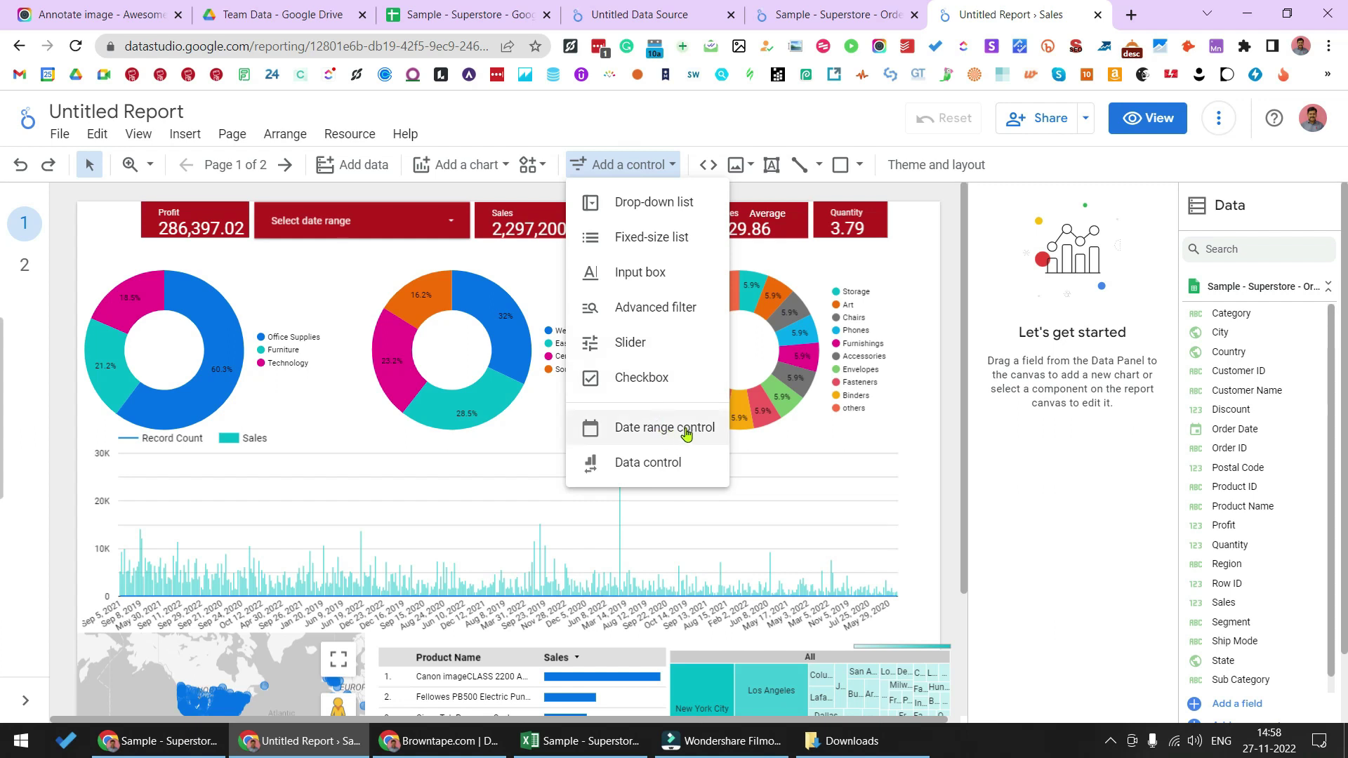
{"action": "left_click", "coordinate": [28, 266]}
{"action": "left_click", "coordinate": [26, 265]}
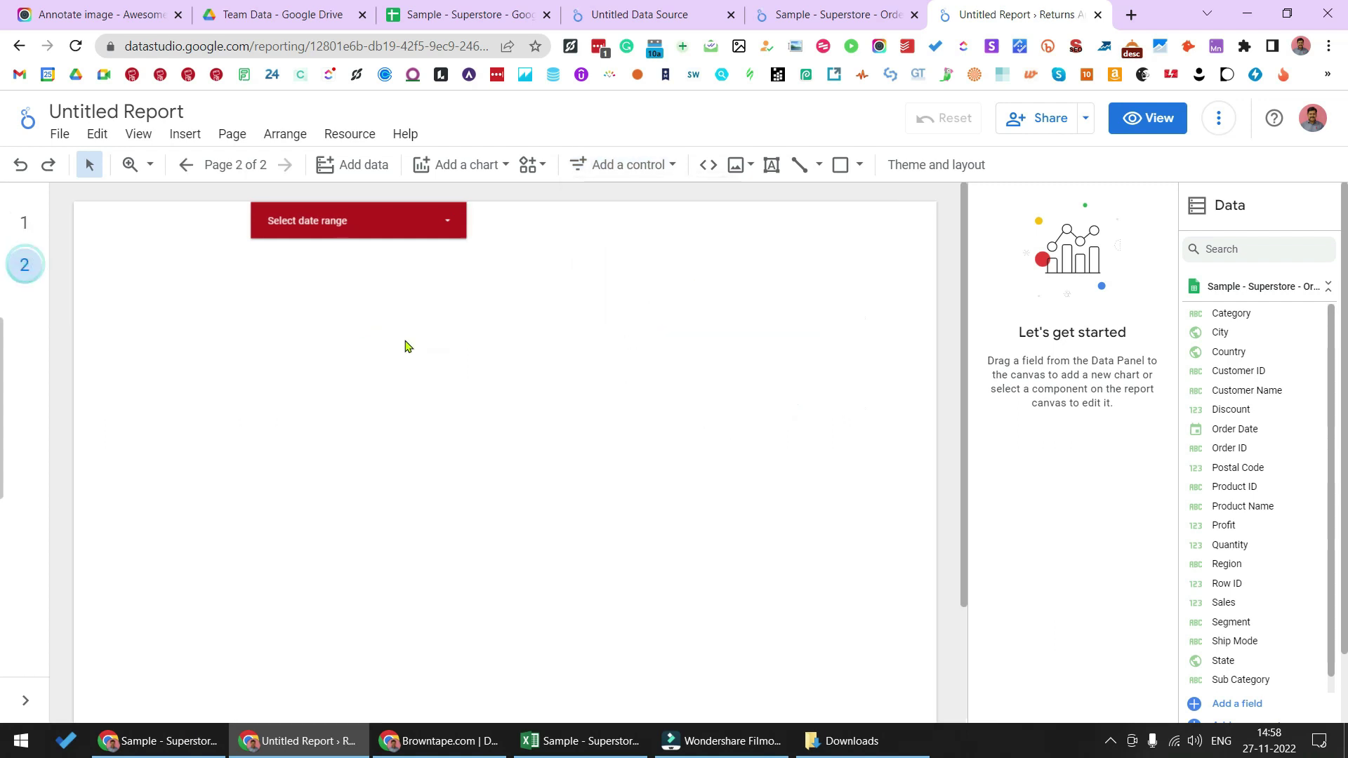
{"action": "left_click", "coordinate": [485, 160]}
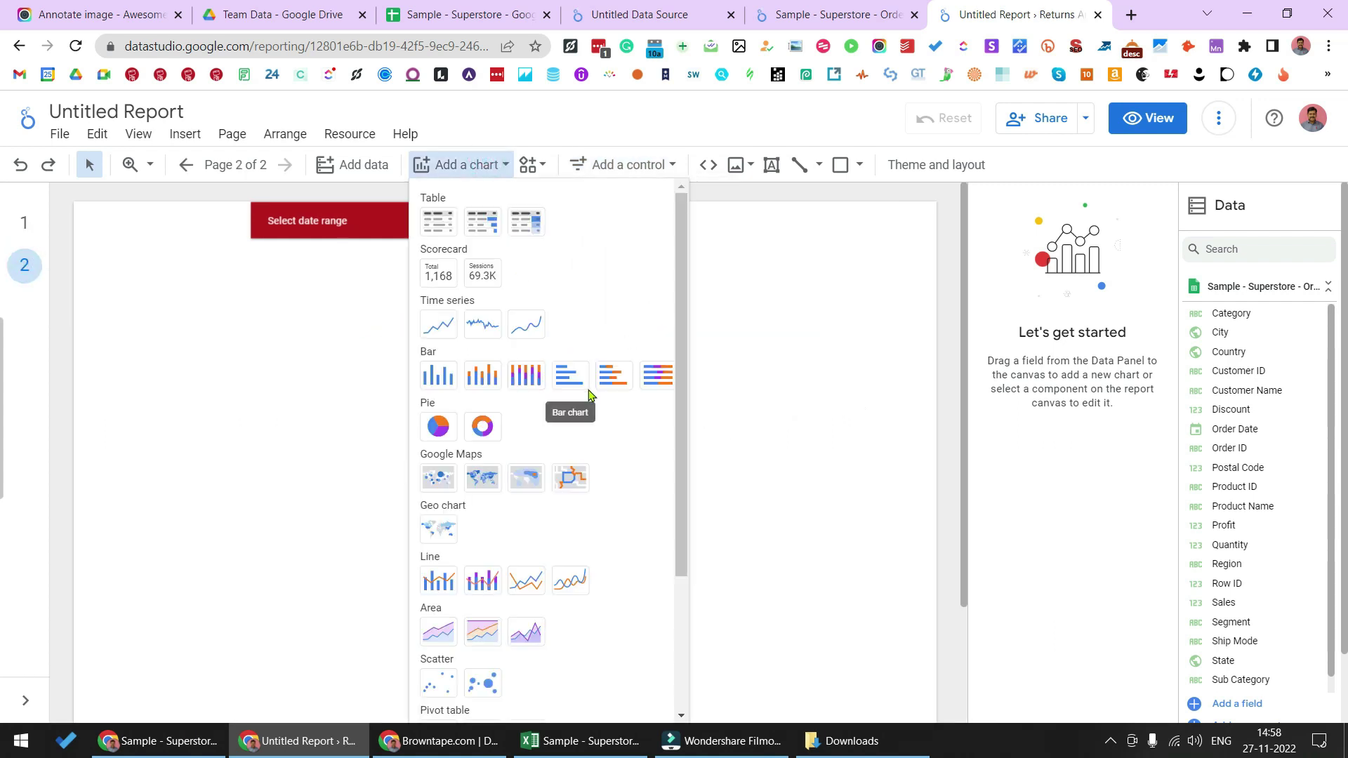
{"action": "left_click", "coordinate": [635, 161]}
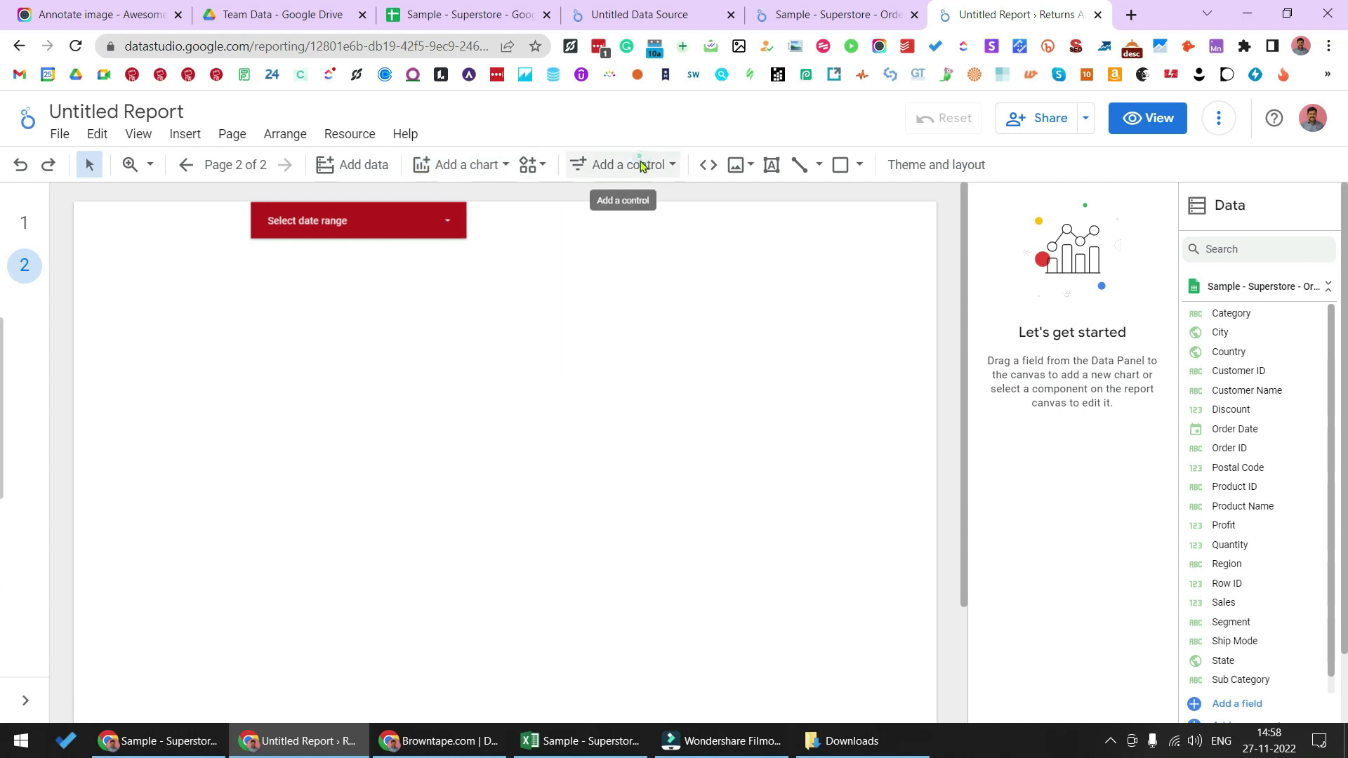
{"action": "left_click", "coordinate": [635, 163]}
{"action": "left_click", "coordinate": [647, 427]}
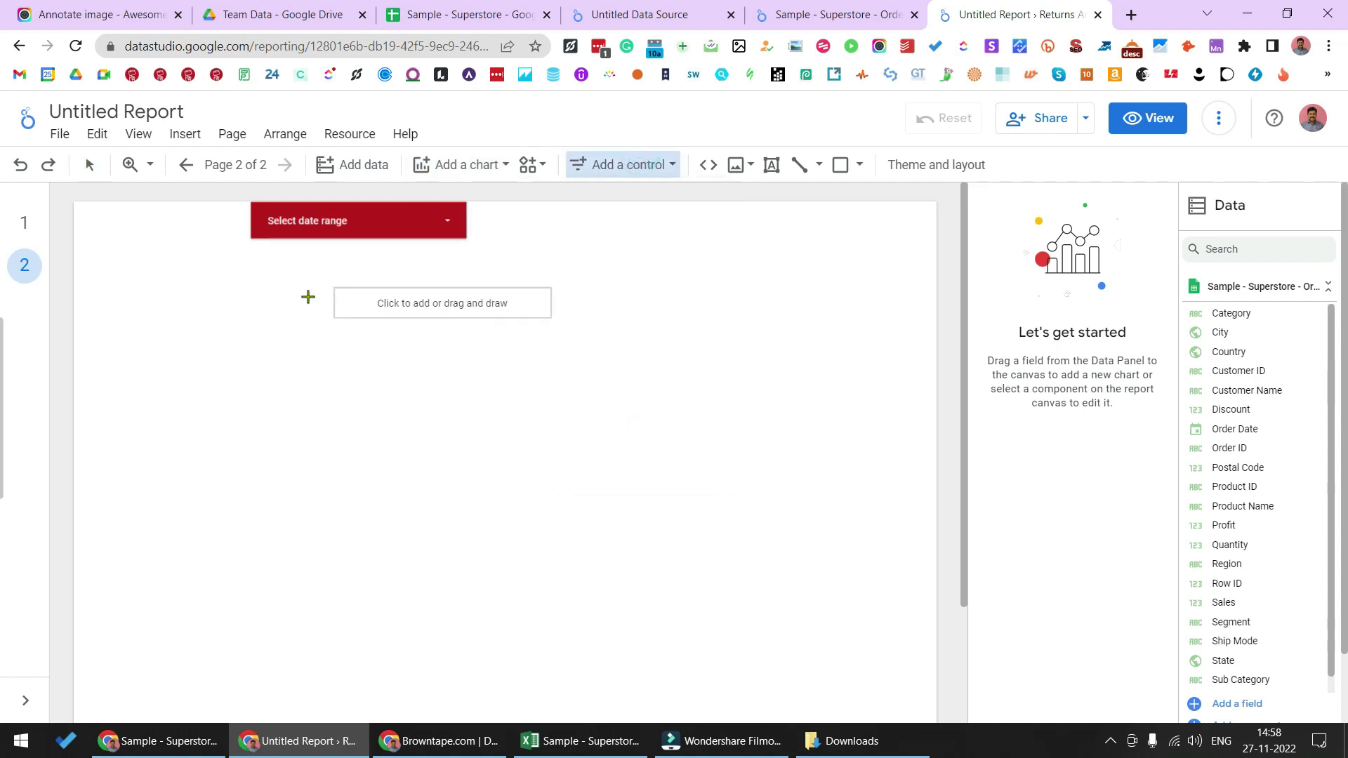
{"action": "left_click", "coordinate": [257, 307]}
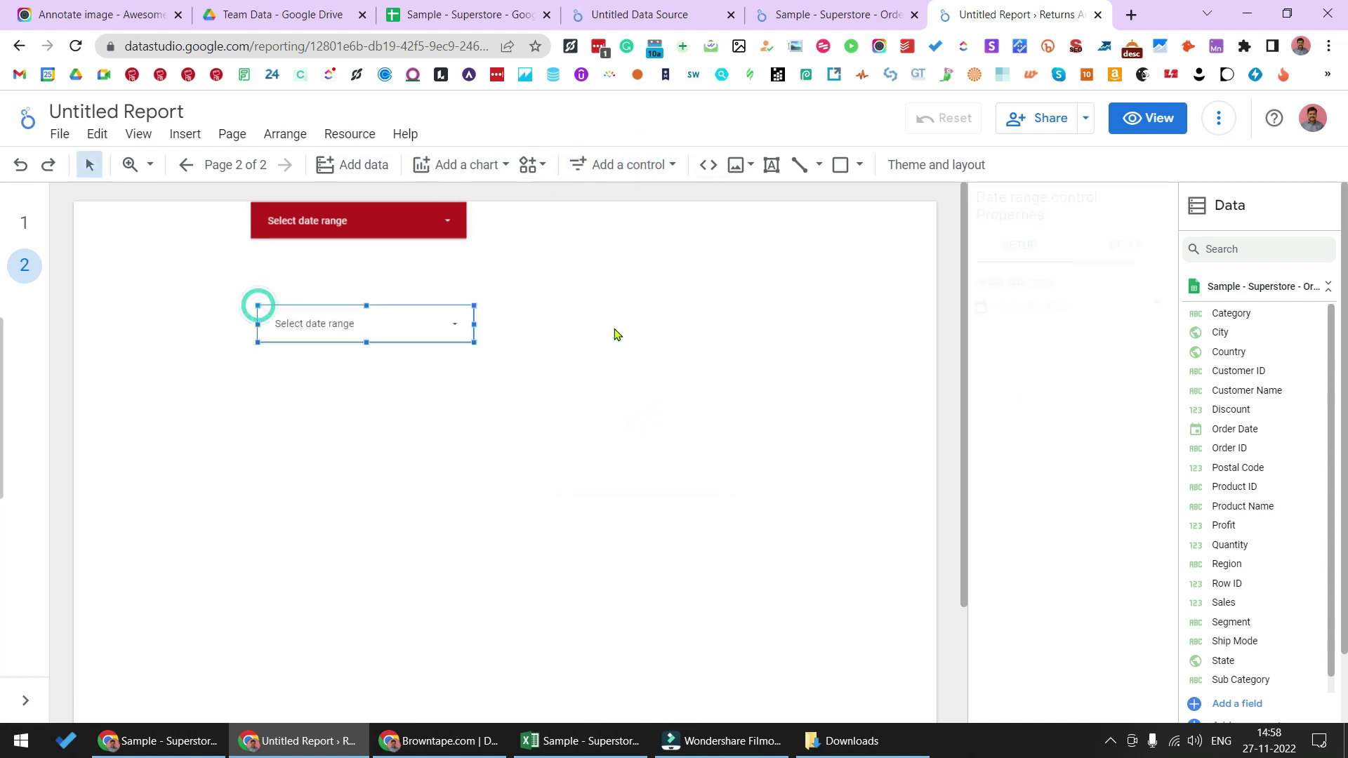
Make the new date range control report-level and open its style settings.
{"action": "right_click", "coordinate": [429, 325]}
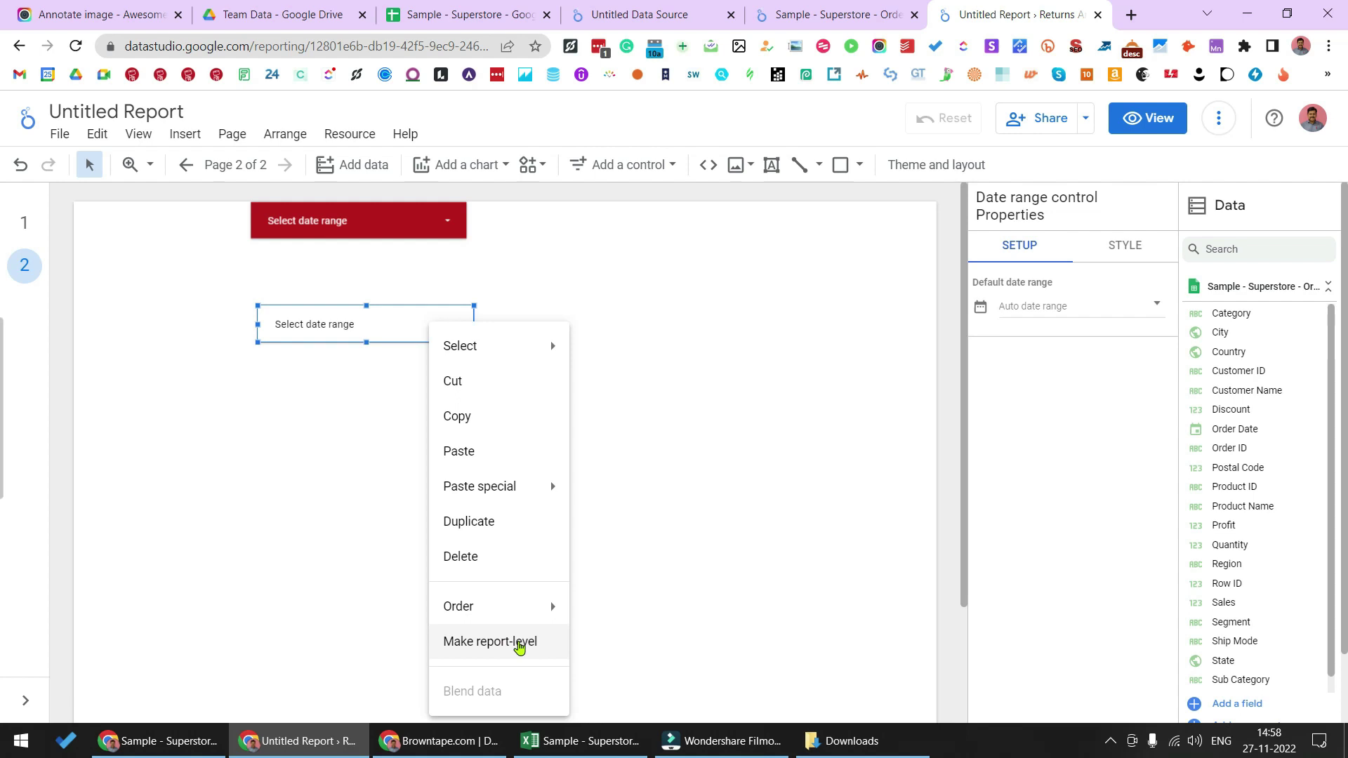
{"action": "left_click", "coordinate": [519, 645]}
{"action": "left_click", "coordinate": [436, 323]}
{"action": "left_click", "coordinate": [551, 325]}
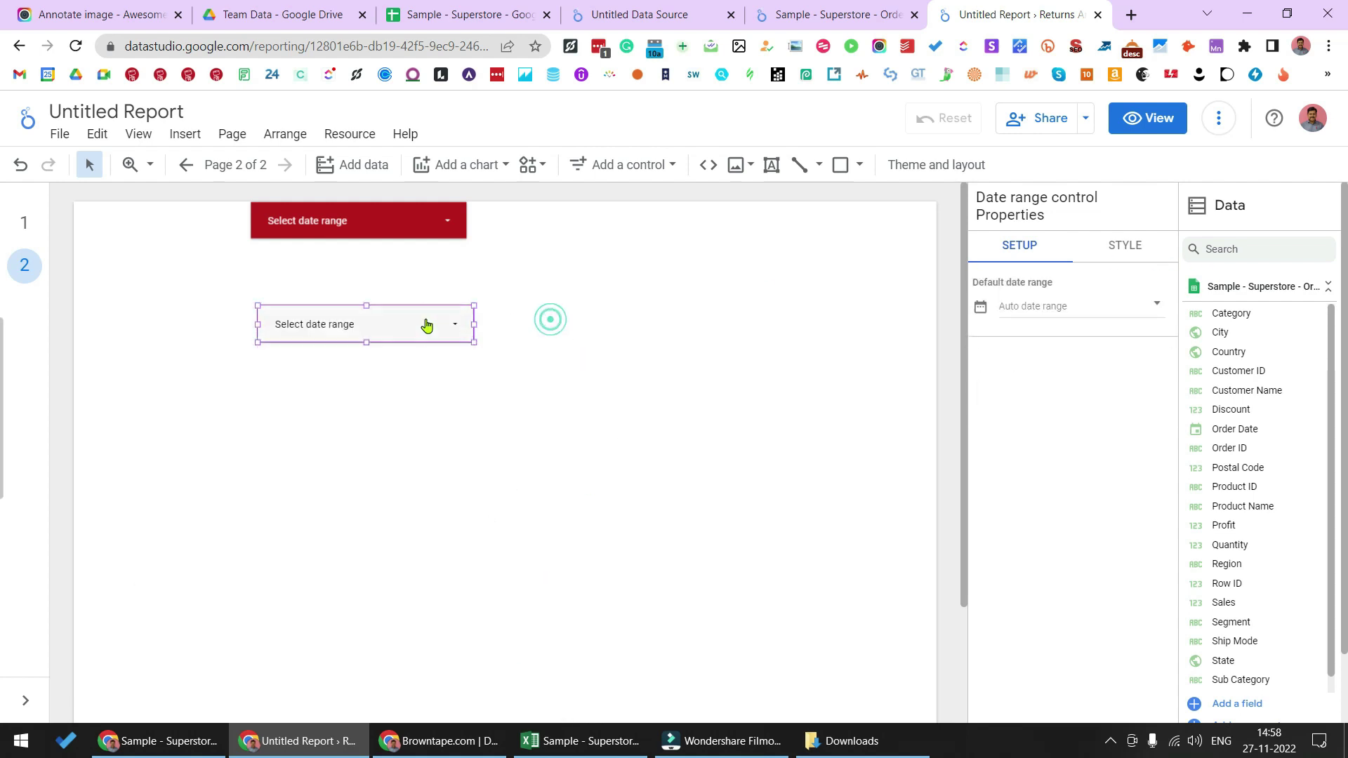
{"action": "left_click", "coordinate": [1135, 246]}
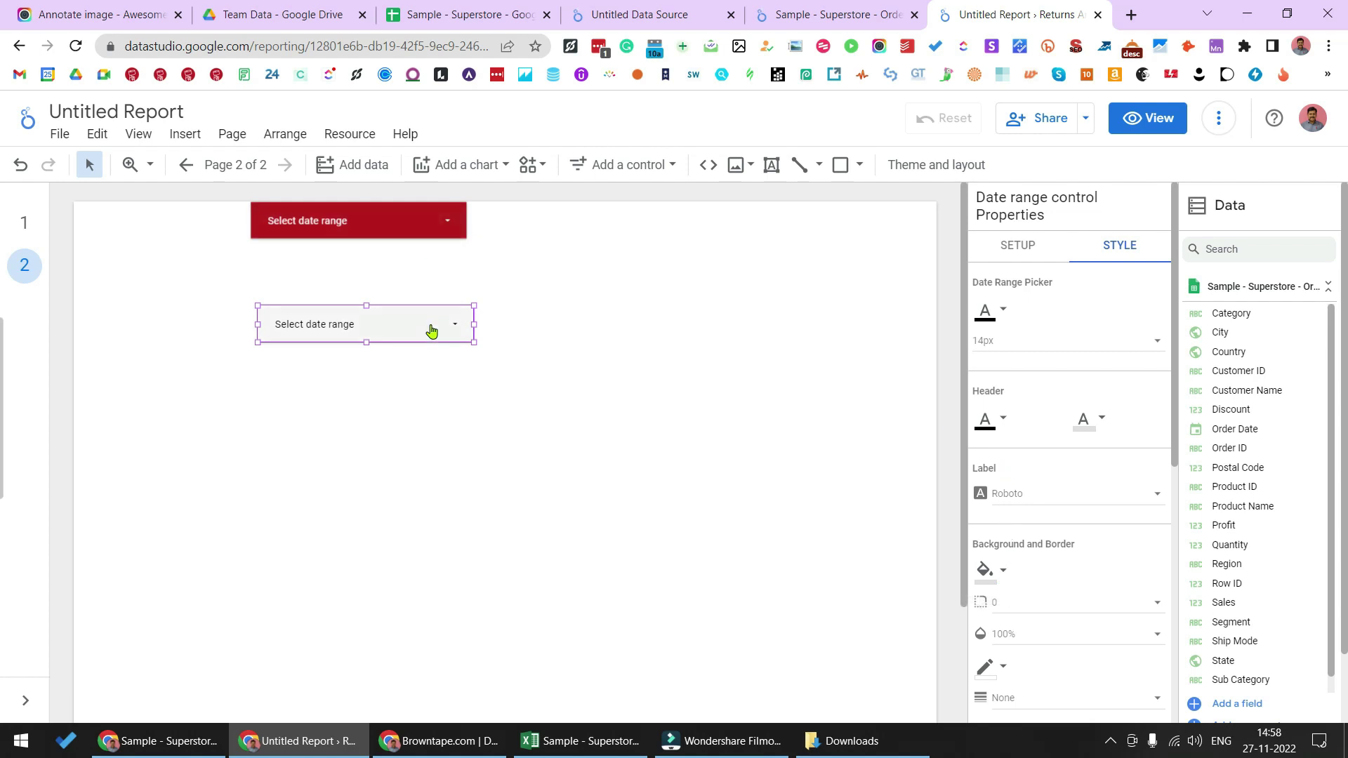
Delete the second date range control from page 2 and review the donut charts on page 1.
{"action": "key", "text": "Delete"}
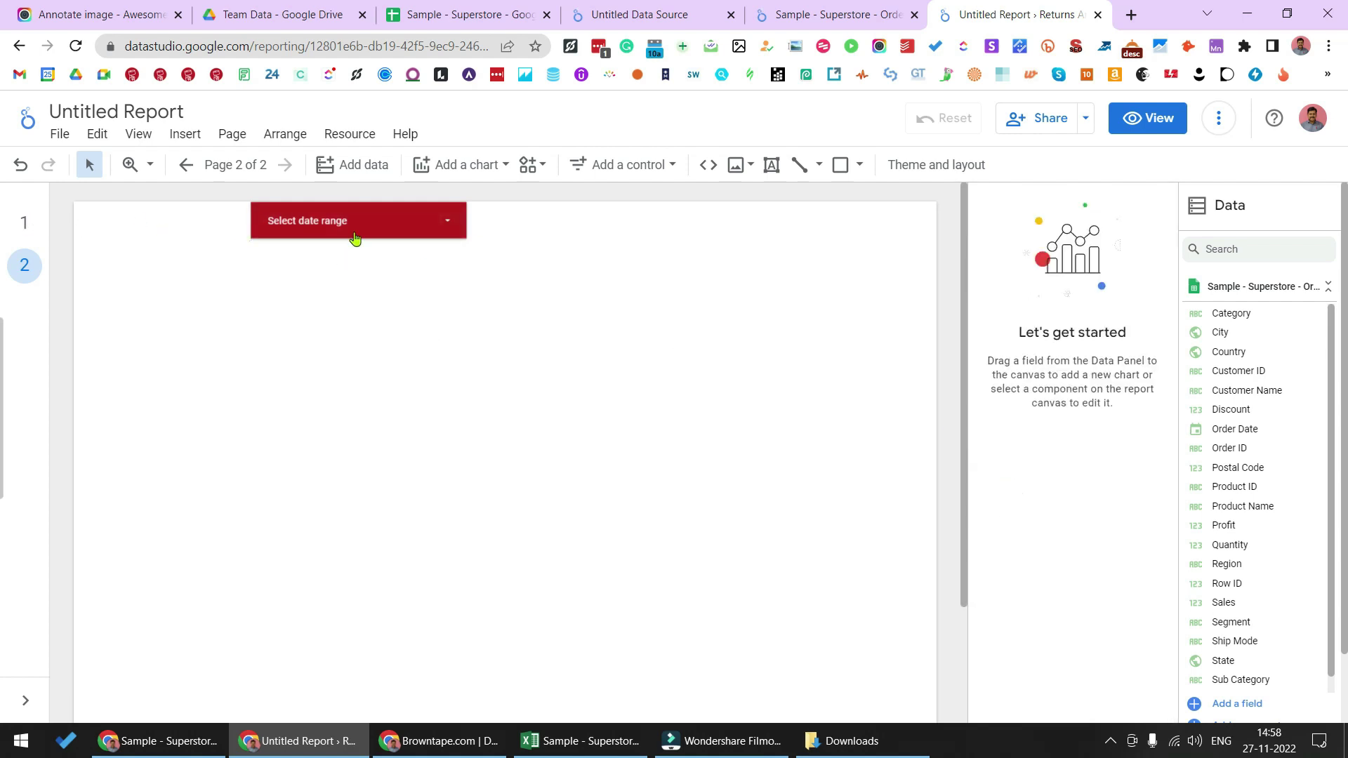
{"action": "left_click", "coordinate": [24, 225]}
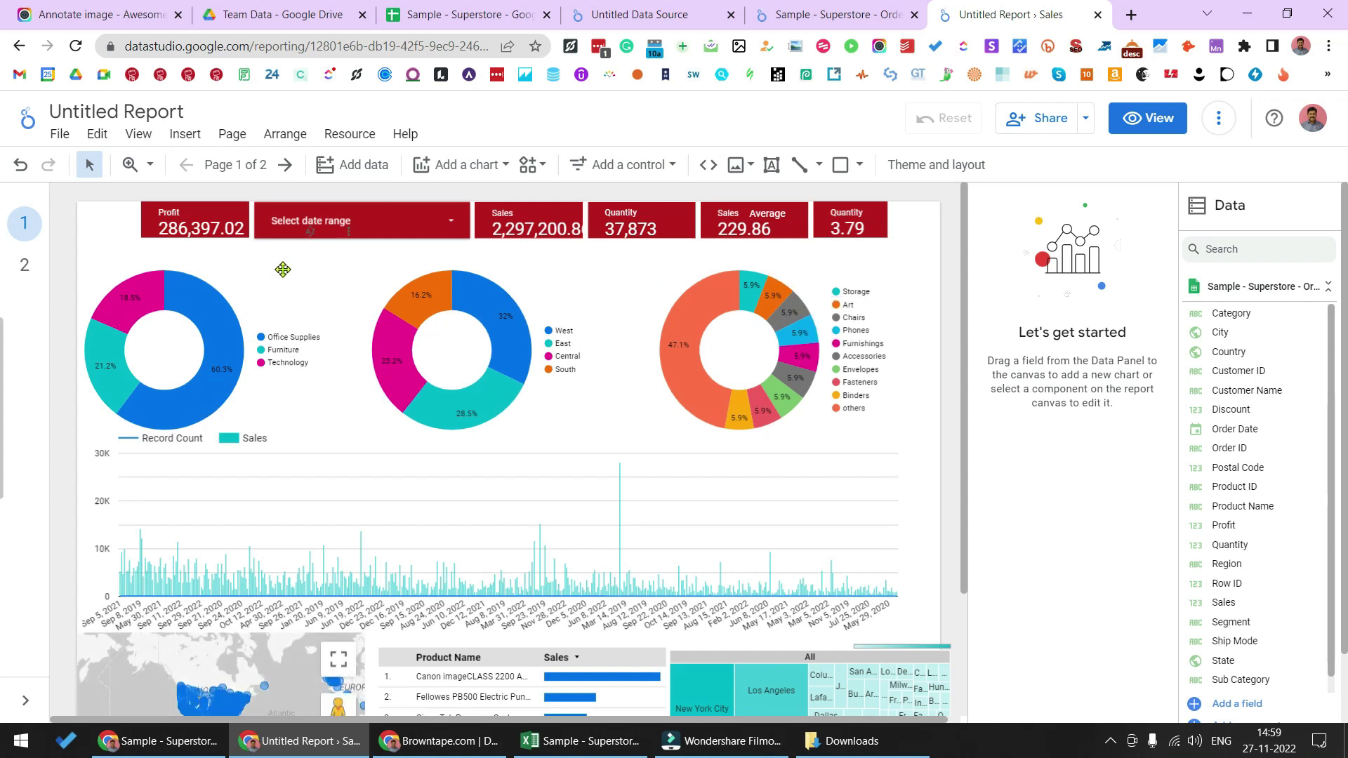
{"action": "left_click", "coordinate": [24, 264]}
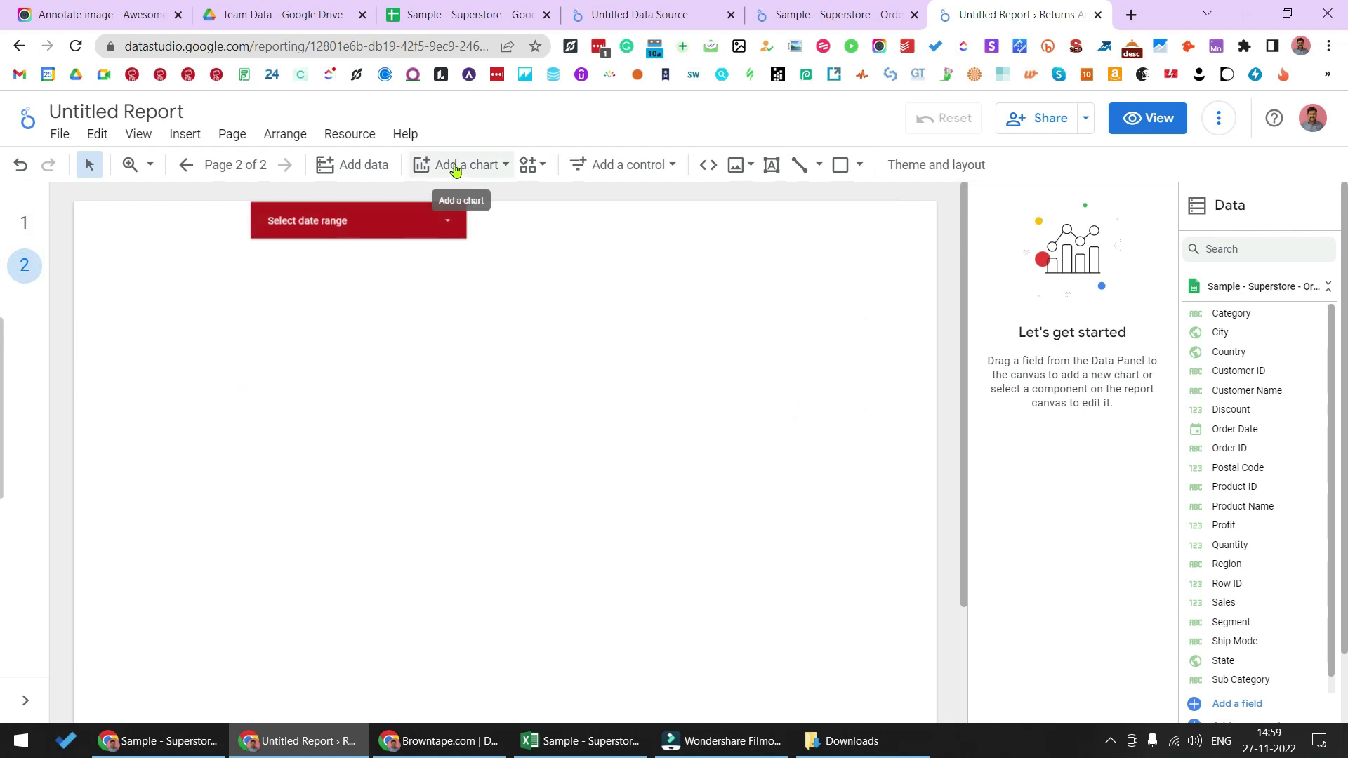
Add a donut chart below the date range control on page 2 with Category as its dimension.
{"action": "left_click", "coordinate": [455, 171]}
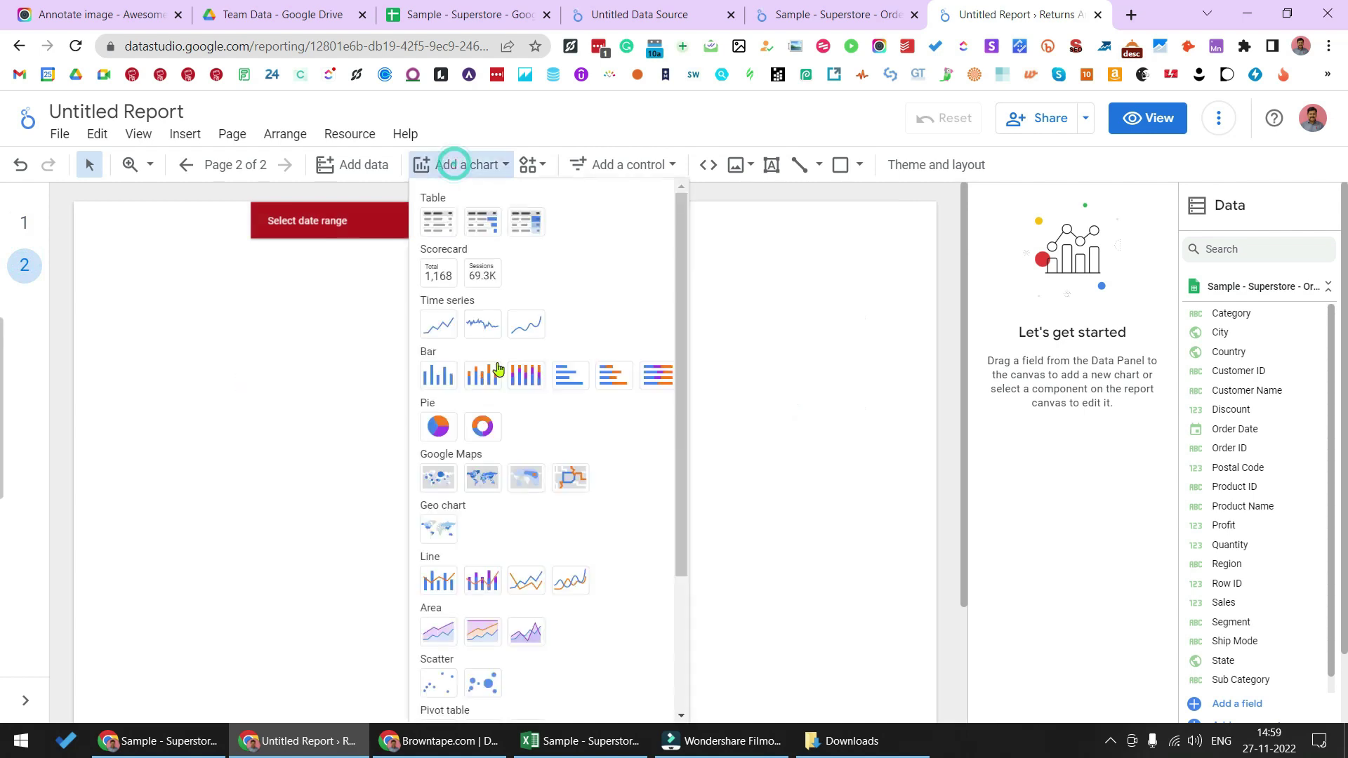
{"action": "left_click", "coordinate": [491, 436]}
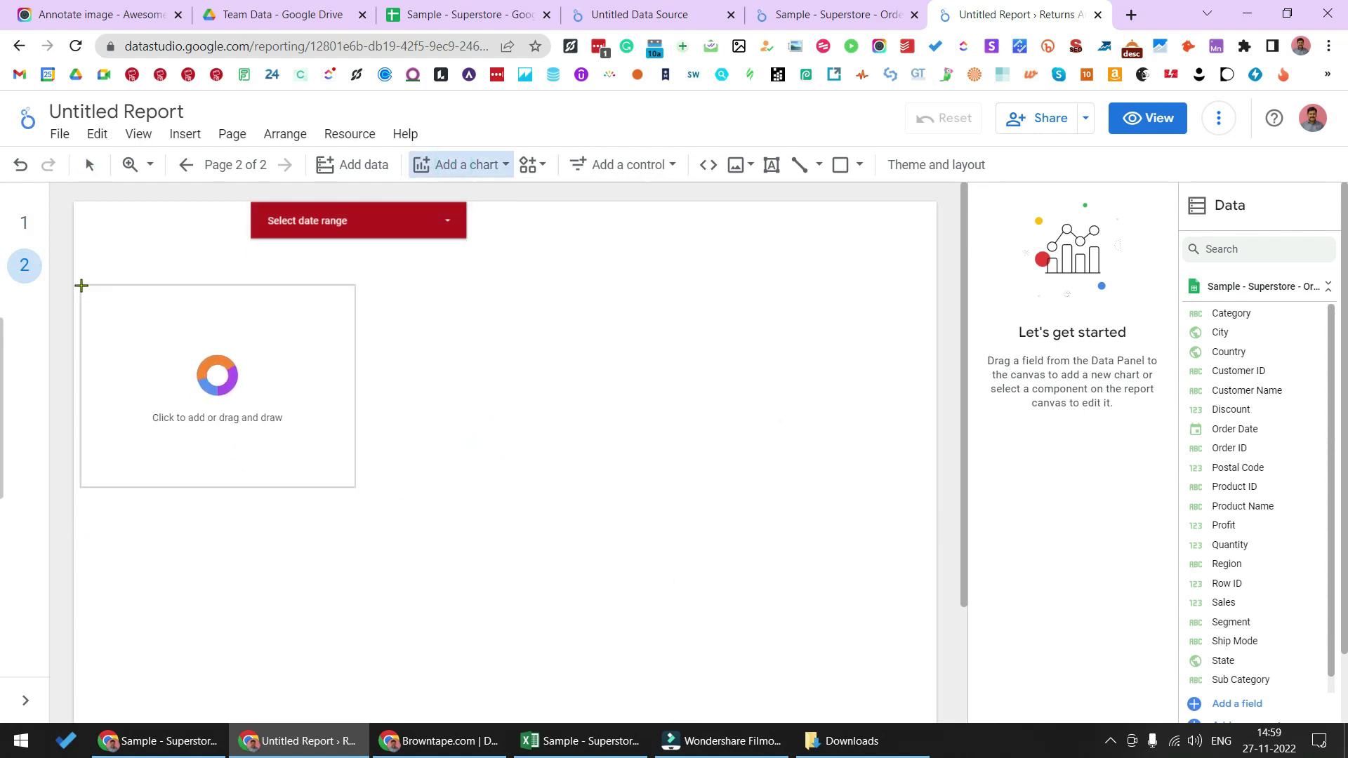
{"action": "left_click", "coordinate": [82, 285]}
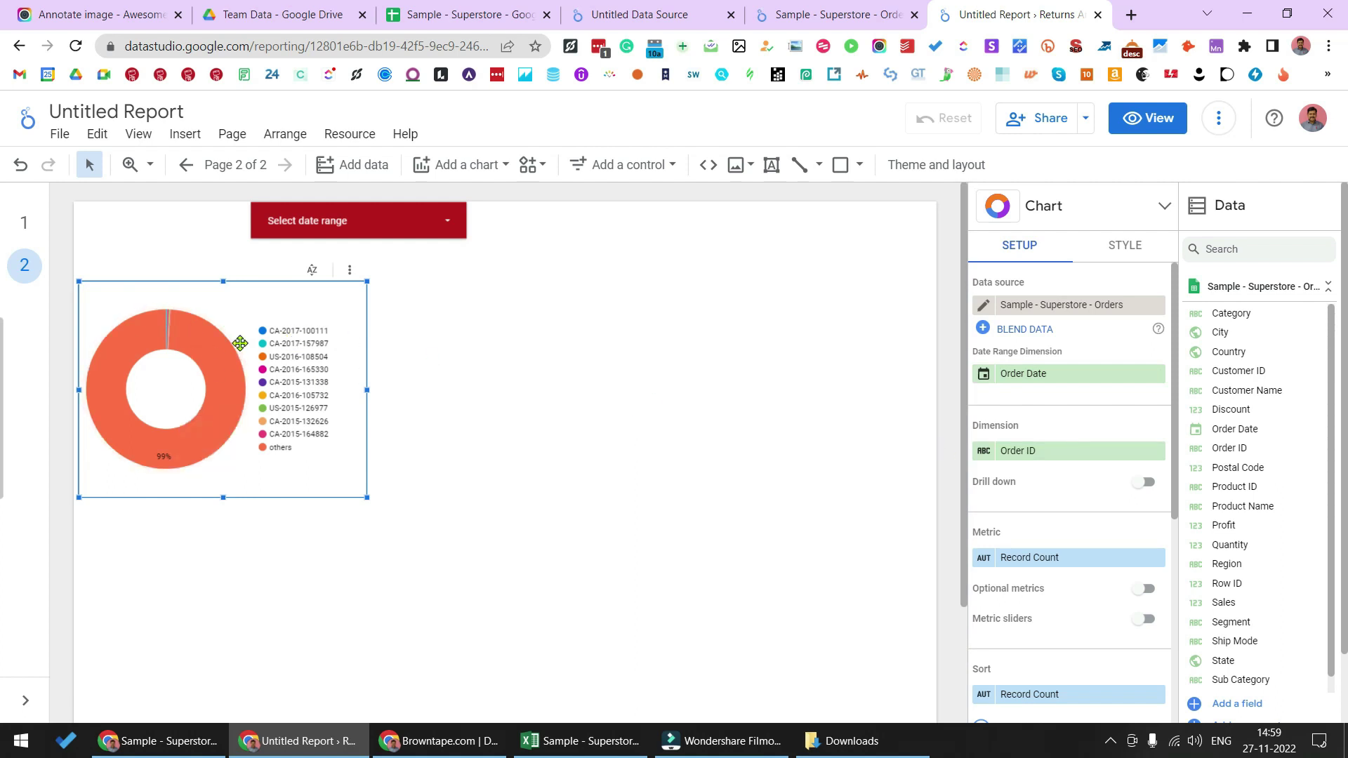
{"action": "left_click", "coordinate": [1050, 450]}
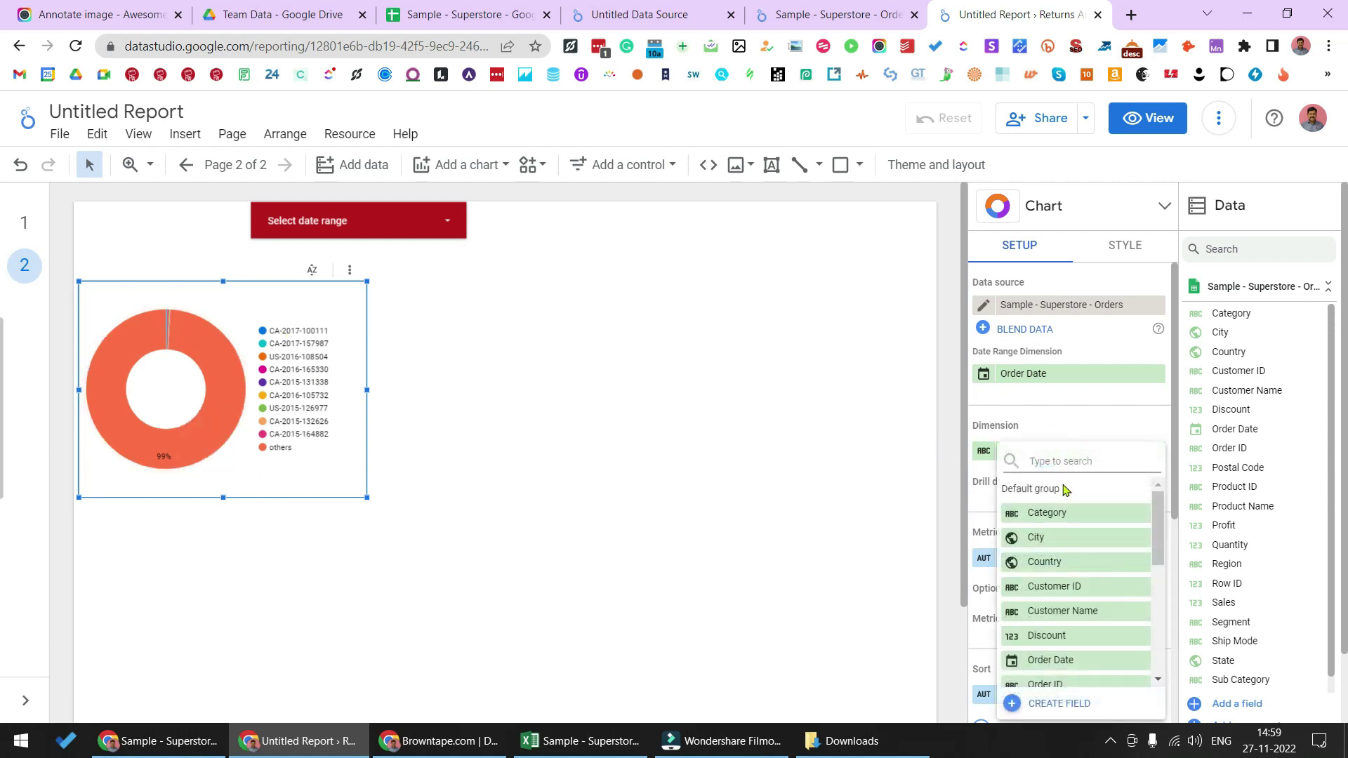
{"action": "left_click", "coordinate": [1074, 513]}
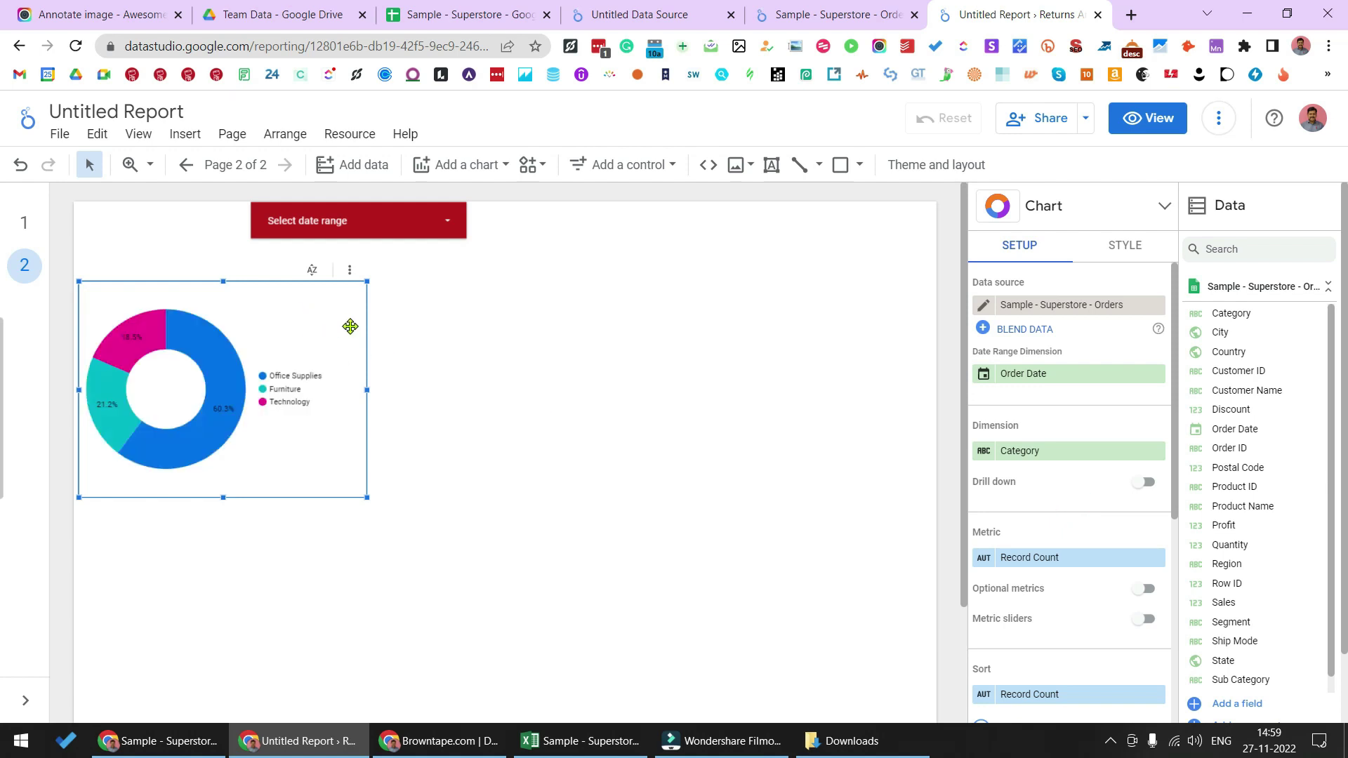
{"action": "left_click", "coordinate": [467, 340]}
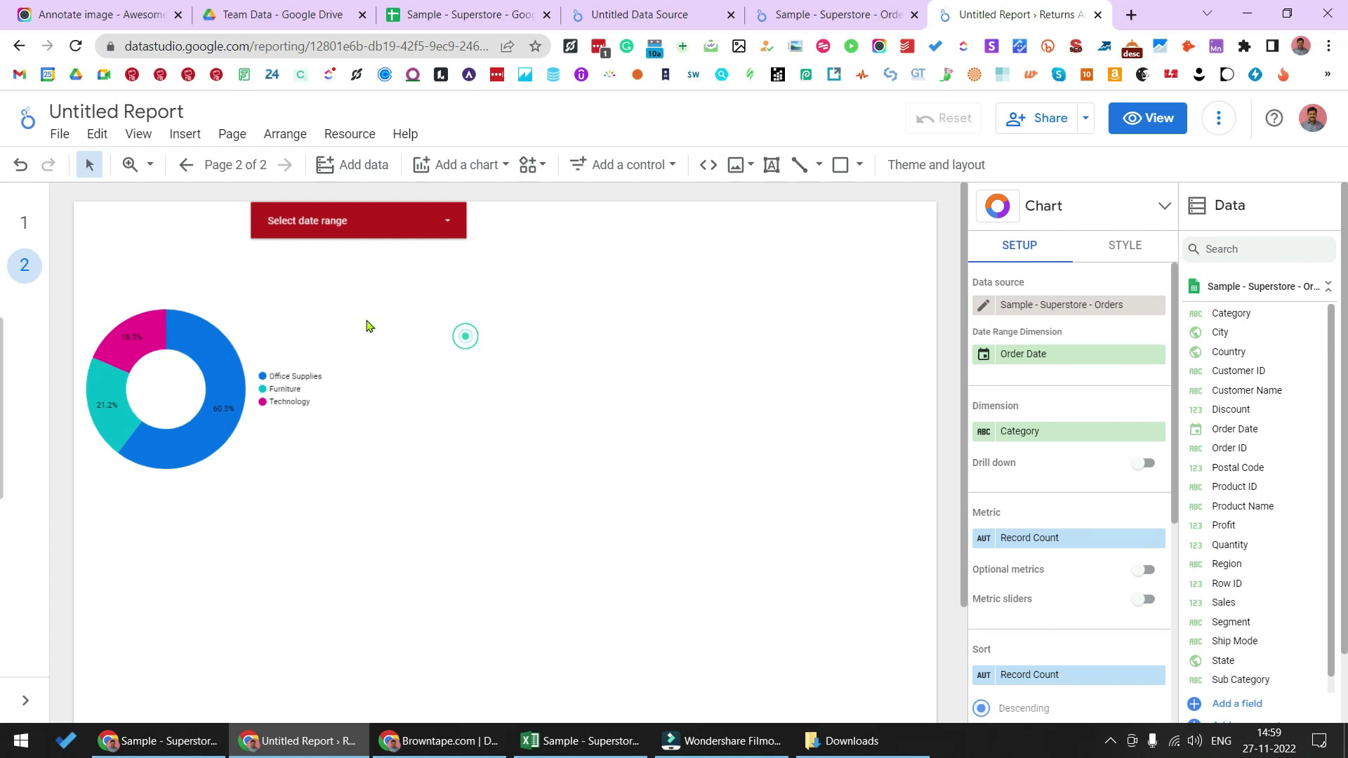
{"action": "left_click", "coordinate": [298, 311]}
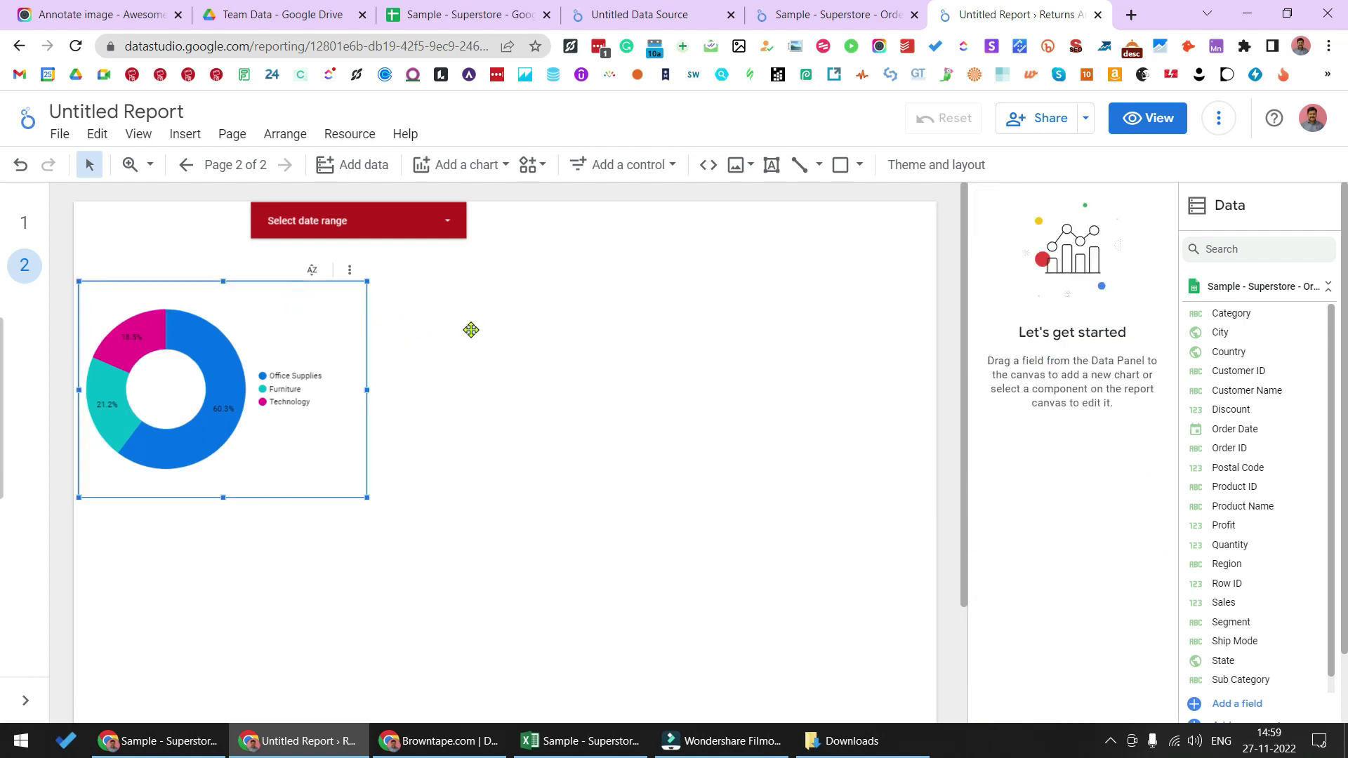
{"action": "left_click", "coordinate": [469, 309]}
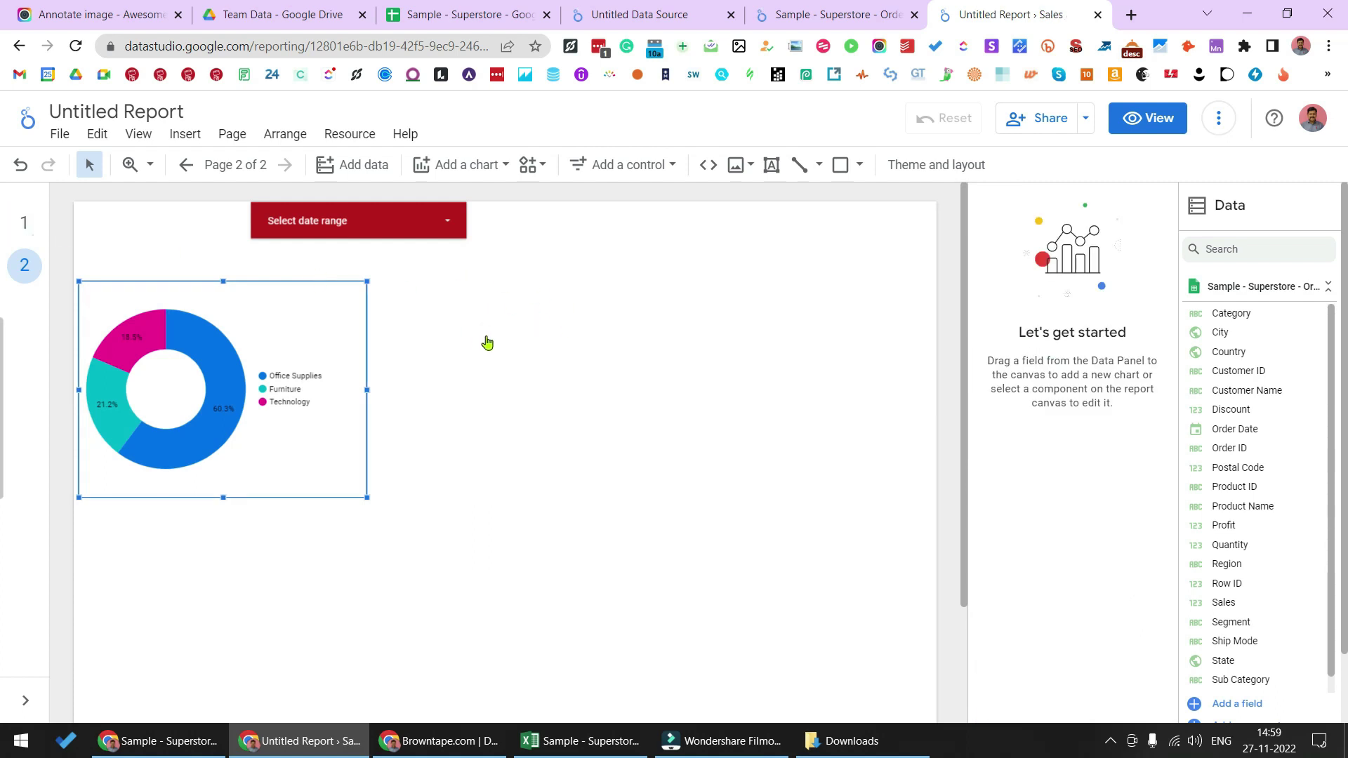
Check the region donut on page 1, and add a matching donut beside the Category donut on page 2 with Region as dimension.
{"action": "left_click", "coordinate": [38, 229]}
{"action": "left_click", "coordinate": [573, 287]}
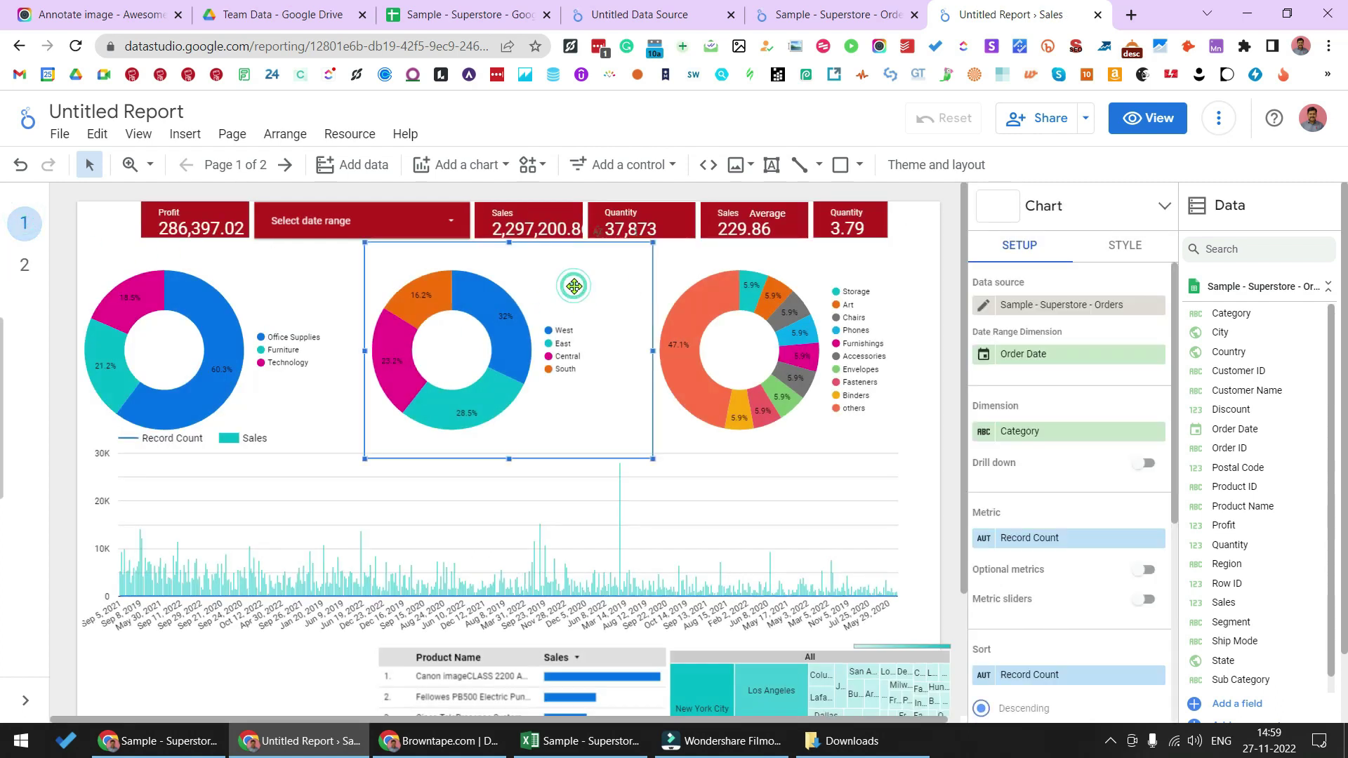
{"action": "left_click", "coordinate": [22, 264]}
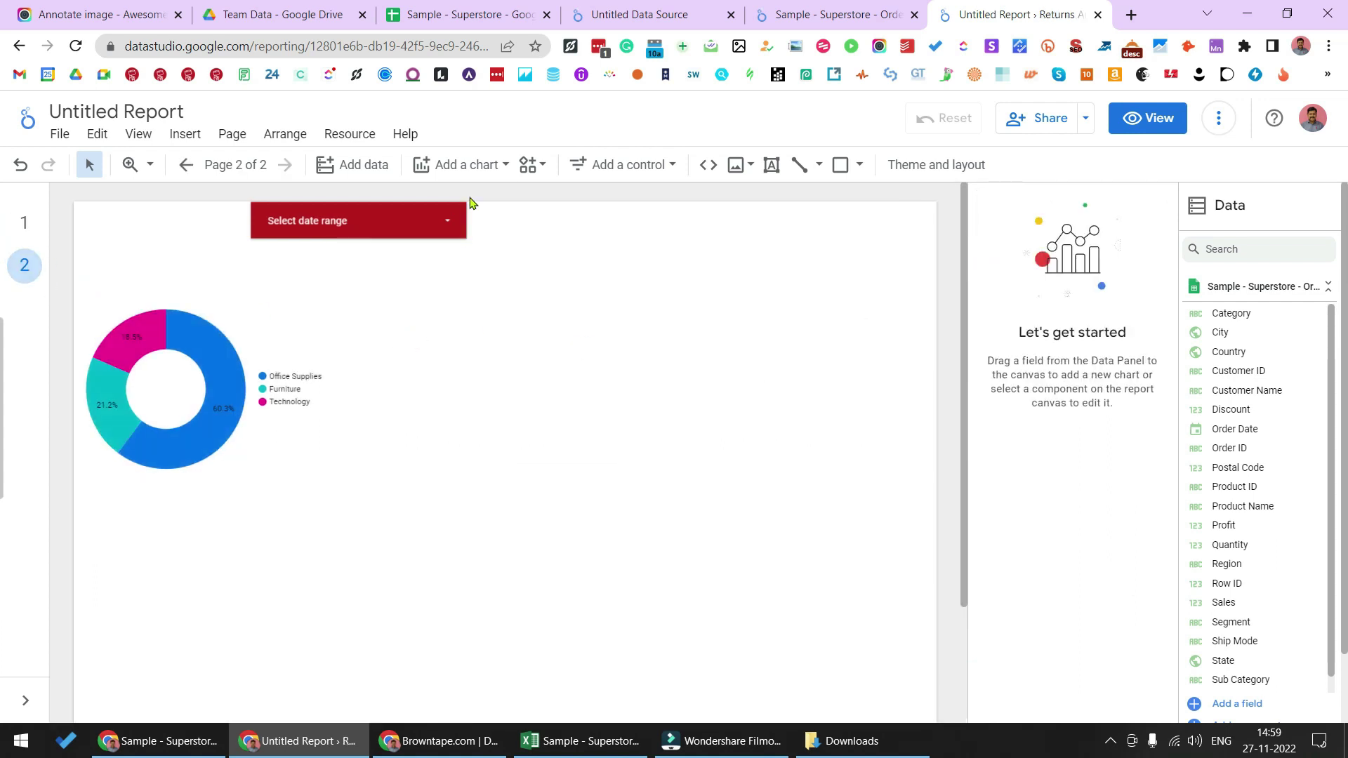
{"action": "left_click", "coordinate": [469, 165]}
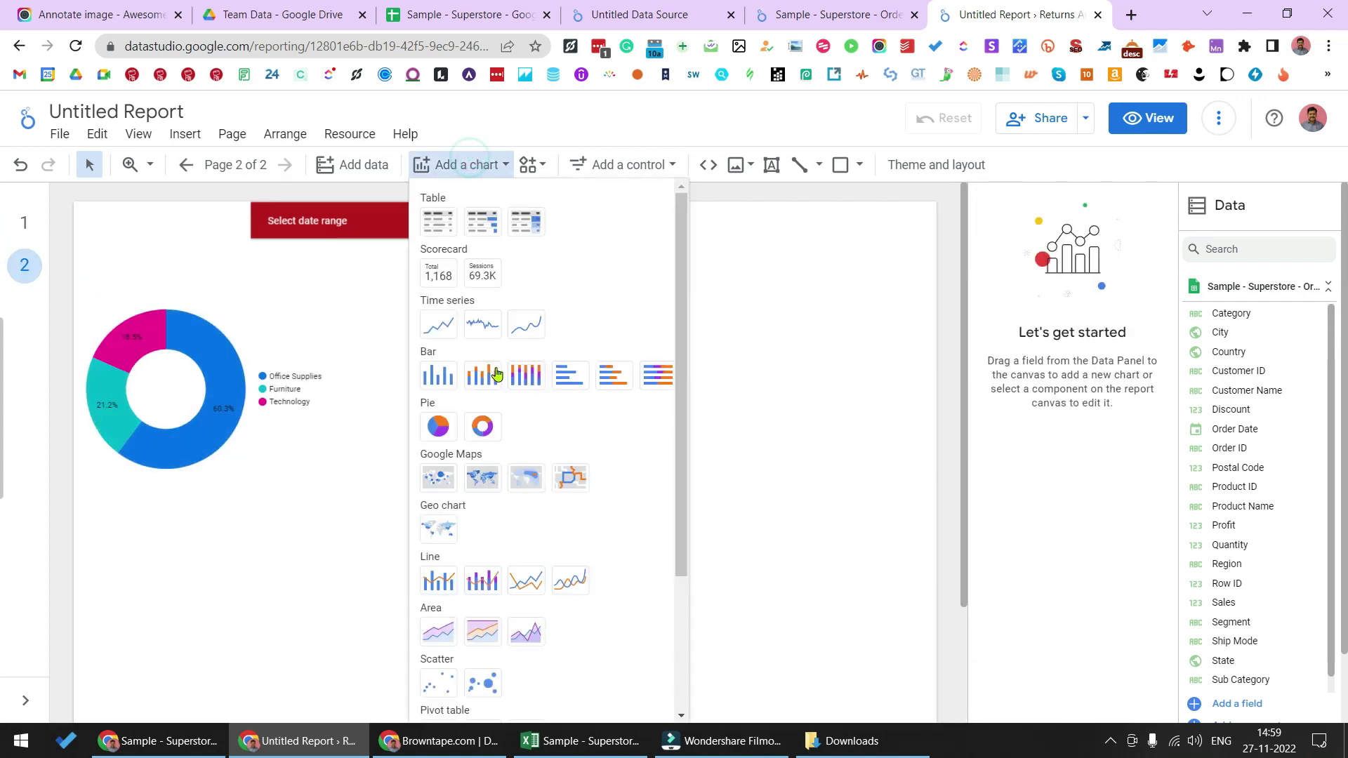
{"action": "left_click", "coordinate": [489, 427]}
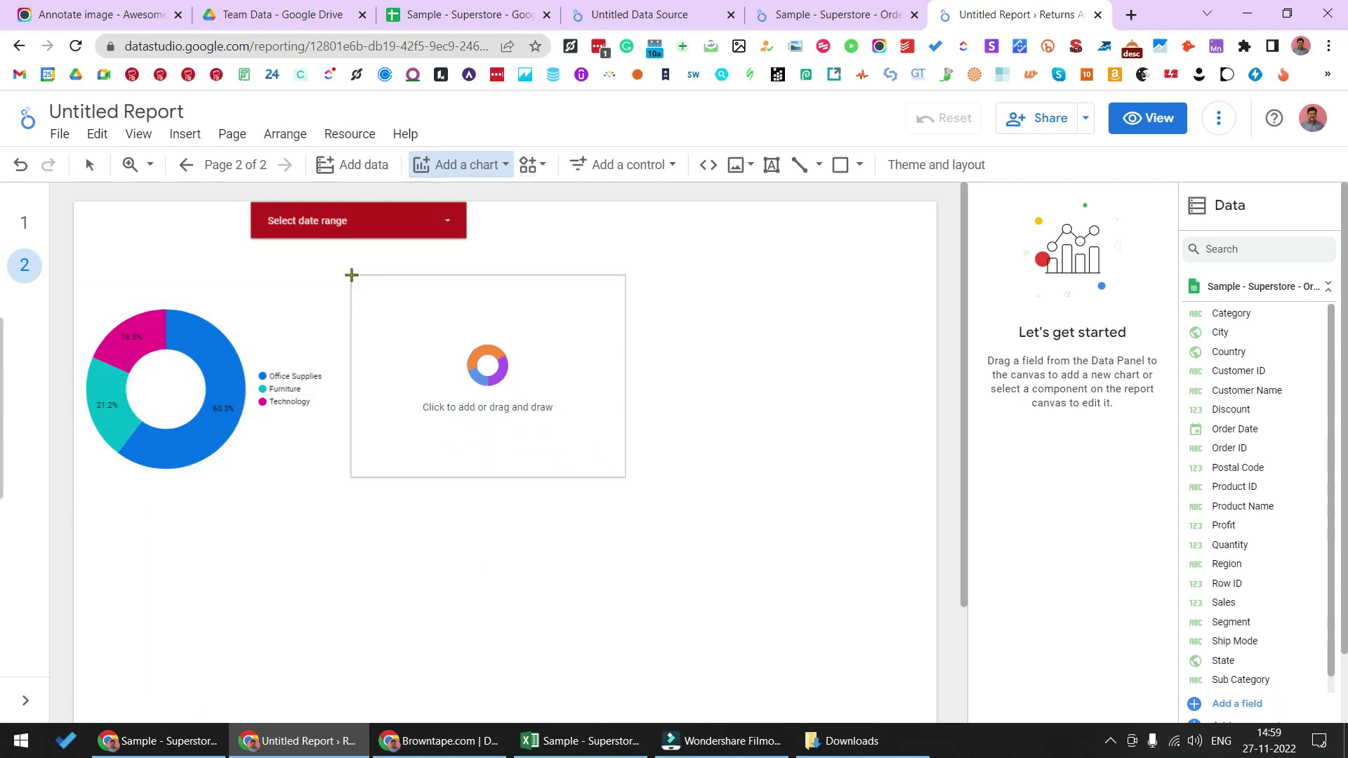
{"action": "left_click", "coordinate": [366, 281]}
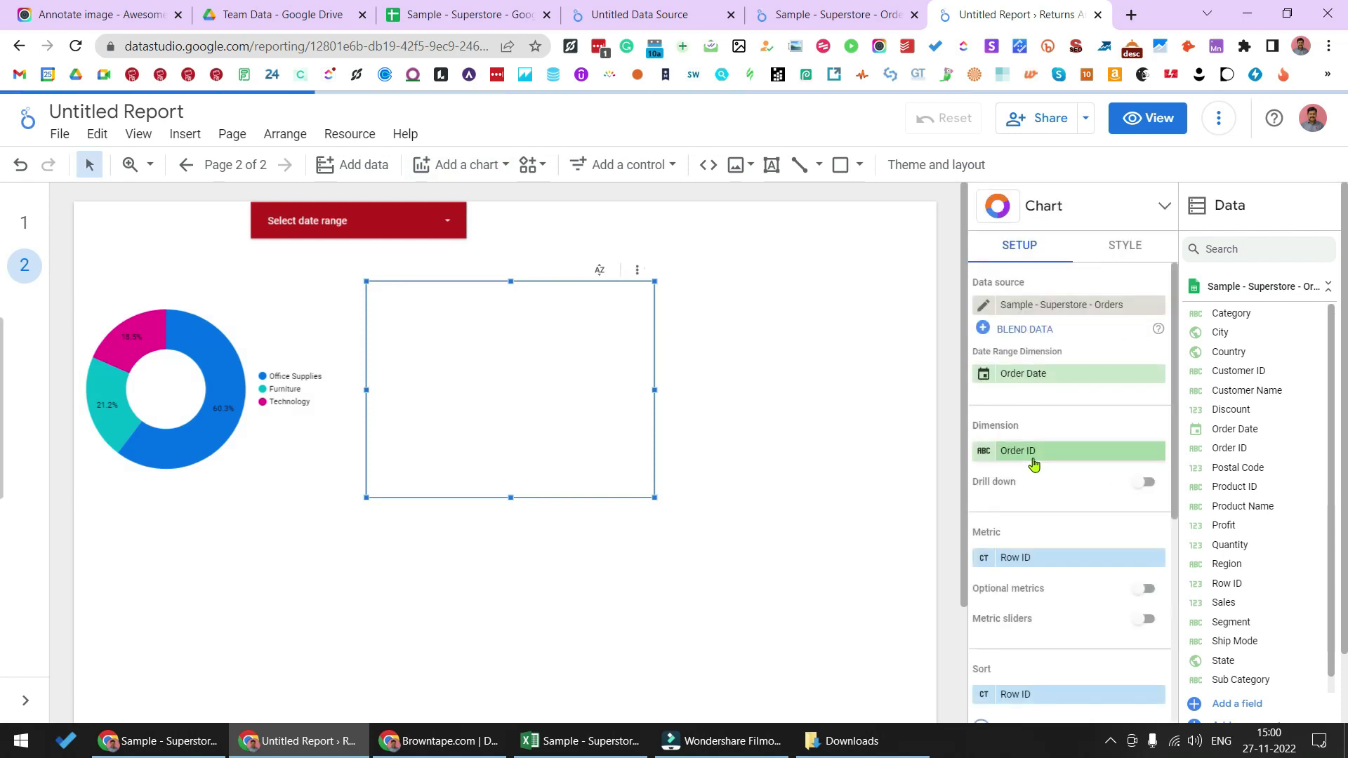
{"action": "left_click", "coordinate": [1057, 453]}
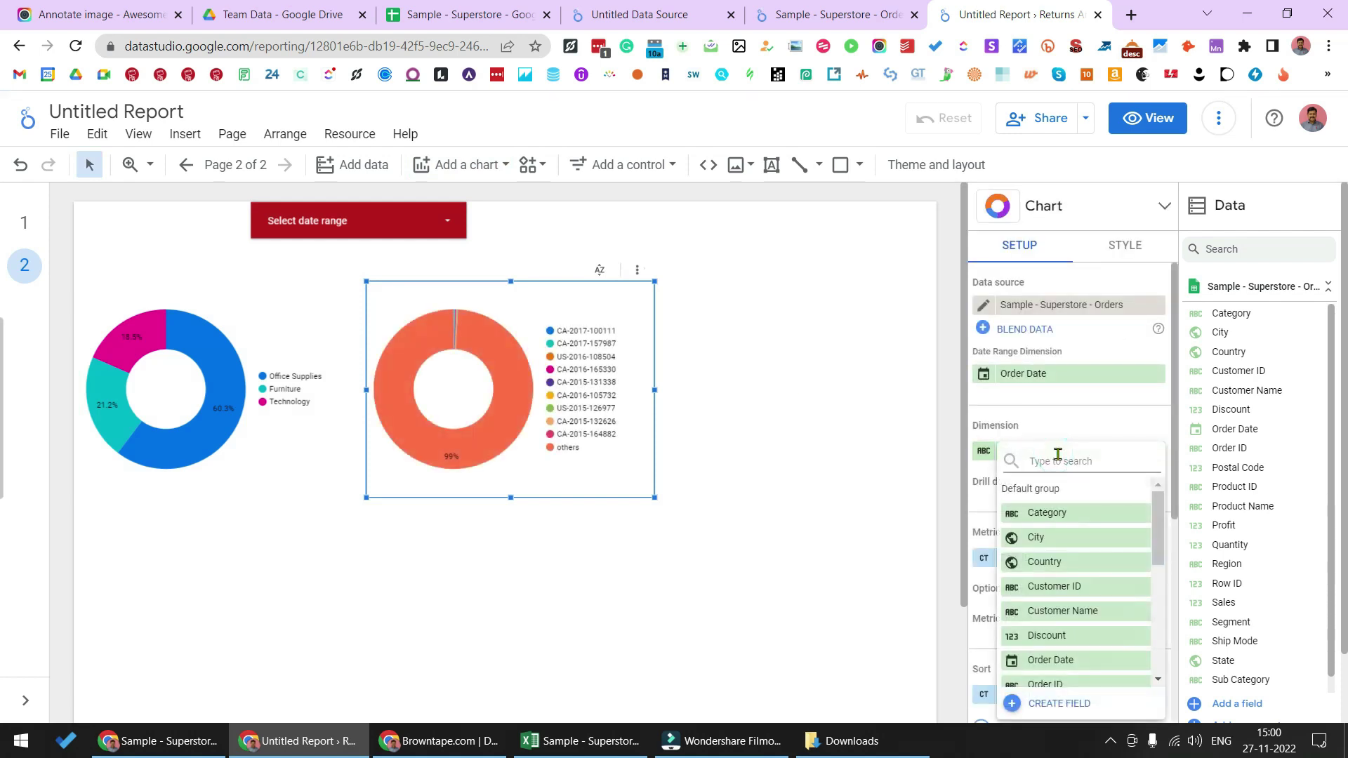
{"action": "scroll", "coordinate": [1077, 573], "scroll_direction": "down", "scroll_amount": 3}
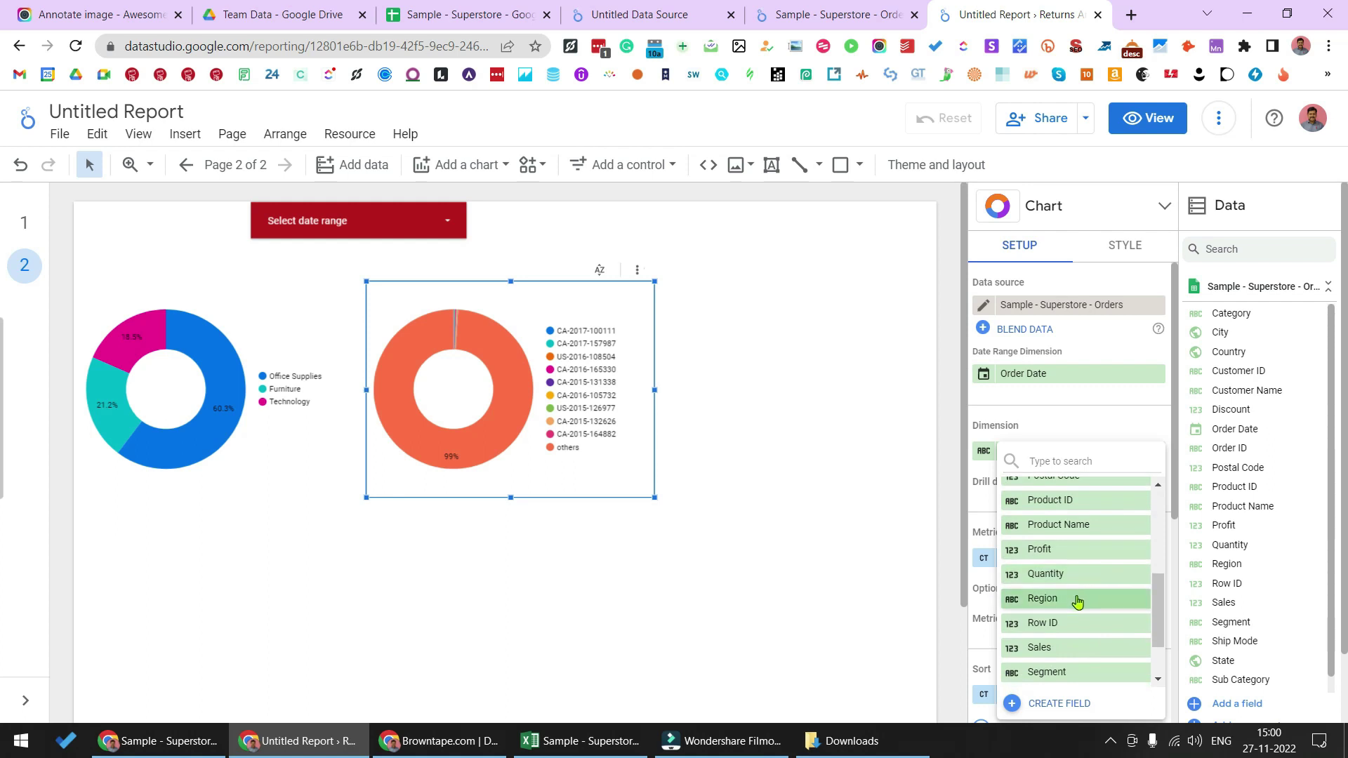
{"action": "left_click", "coordinate": [1077, 601]}
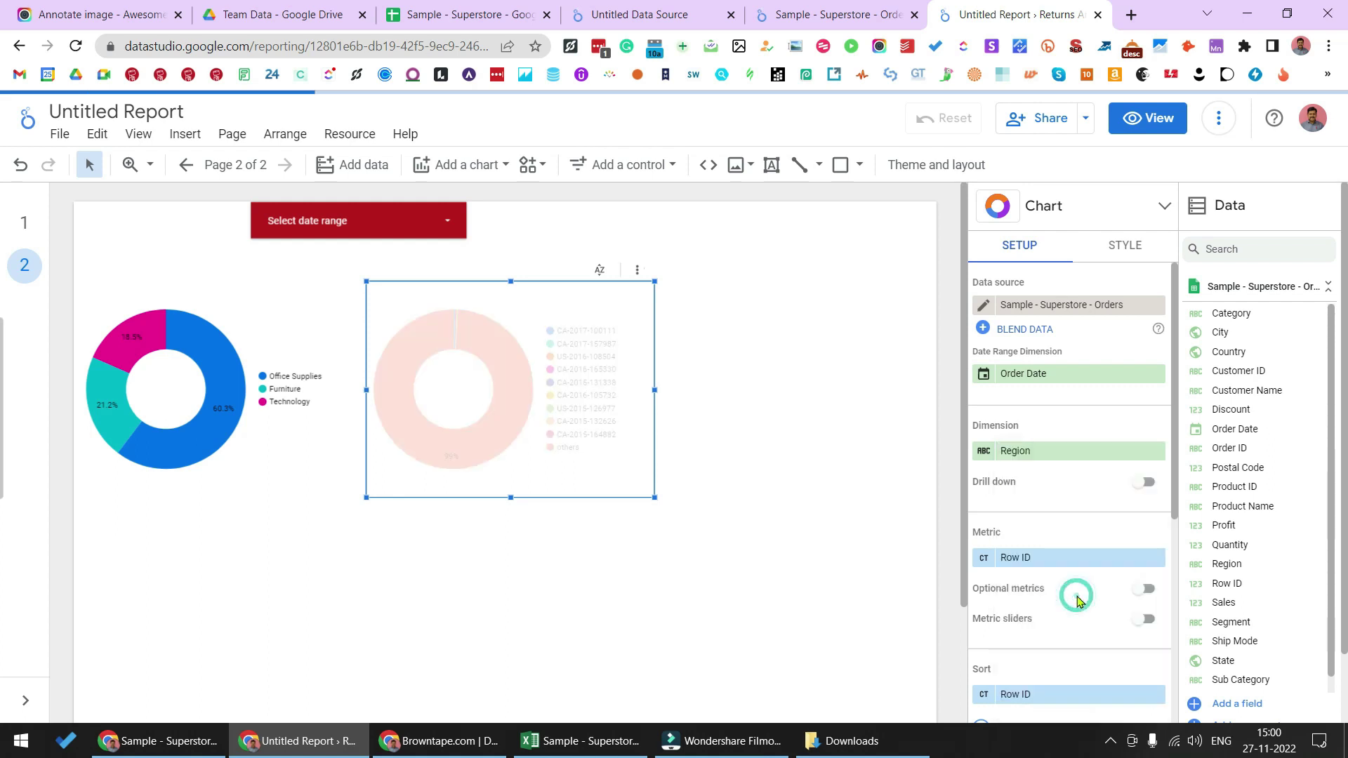
{"action": "left_click", "coordinate": [748, 405]}
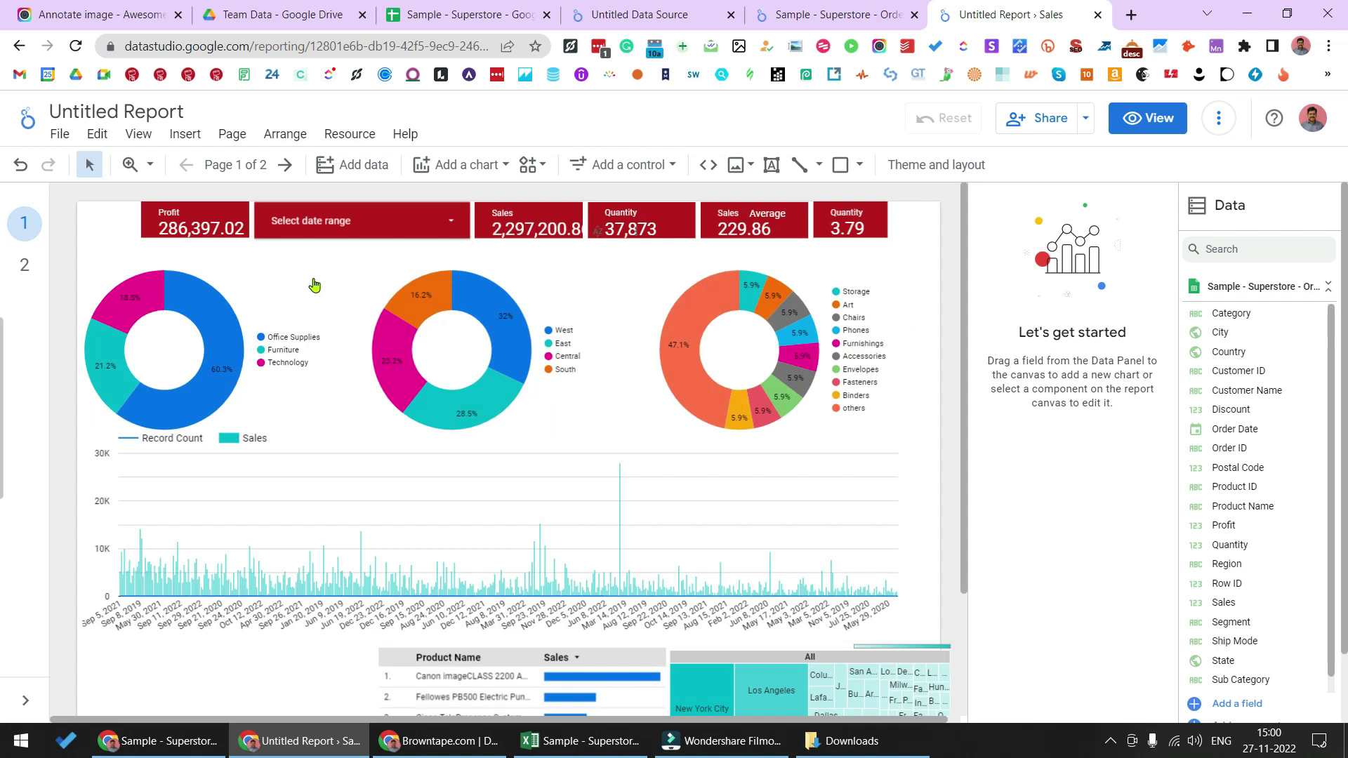
Check the third donut's setup on page 1, and add a third donut beside the Region donut on page 2 with Sub Category as dimension.
{"action": "left_click", "coordinate": [684, 261]}
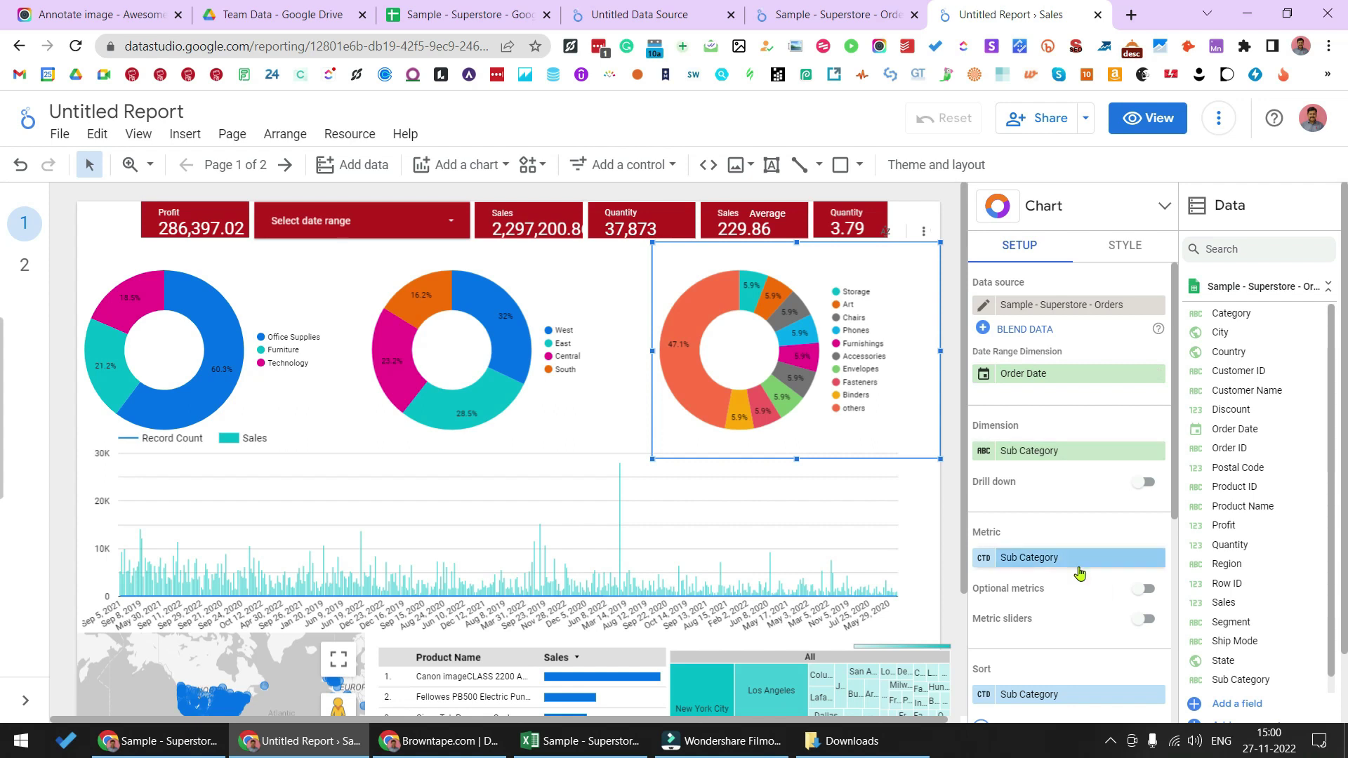
{"action": "left_click", "coordinate": [25, 265]}
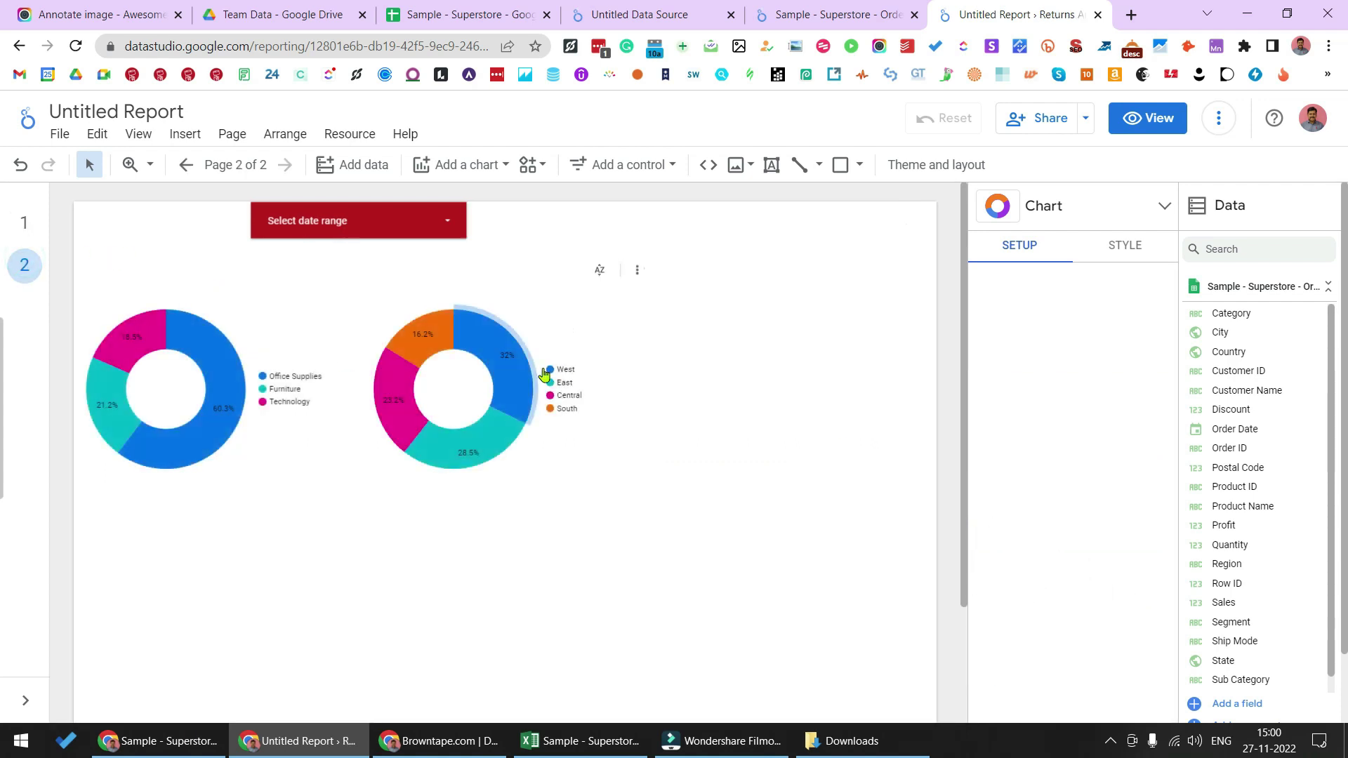
{"action": "left_click", "coordinate": [466, 166]}
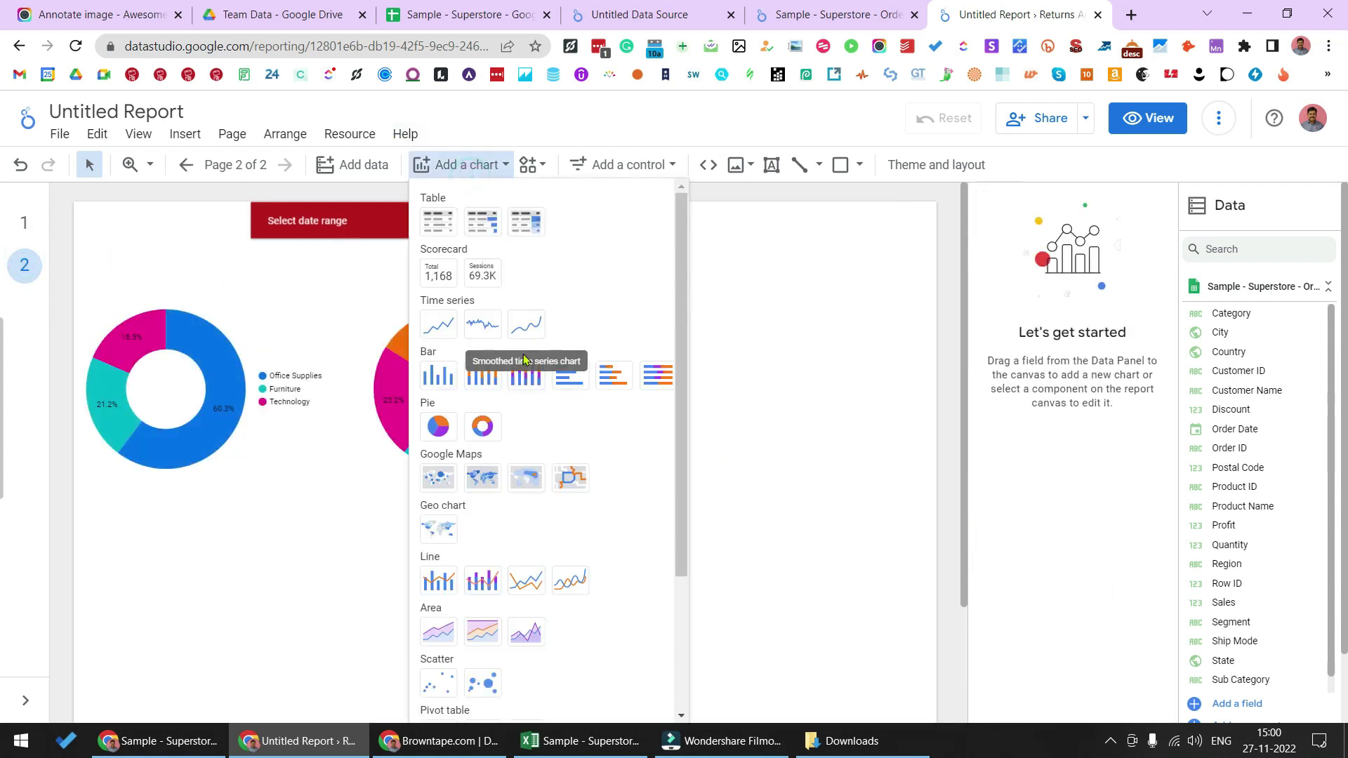
{"action": "left_click", "coordinate": [485, 426]}
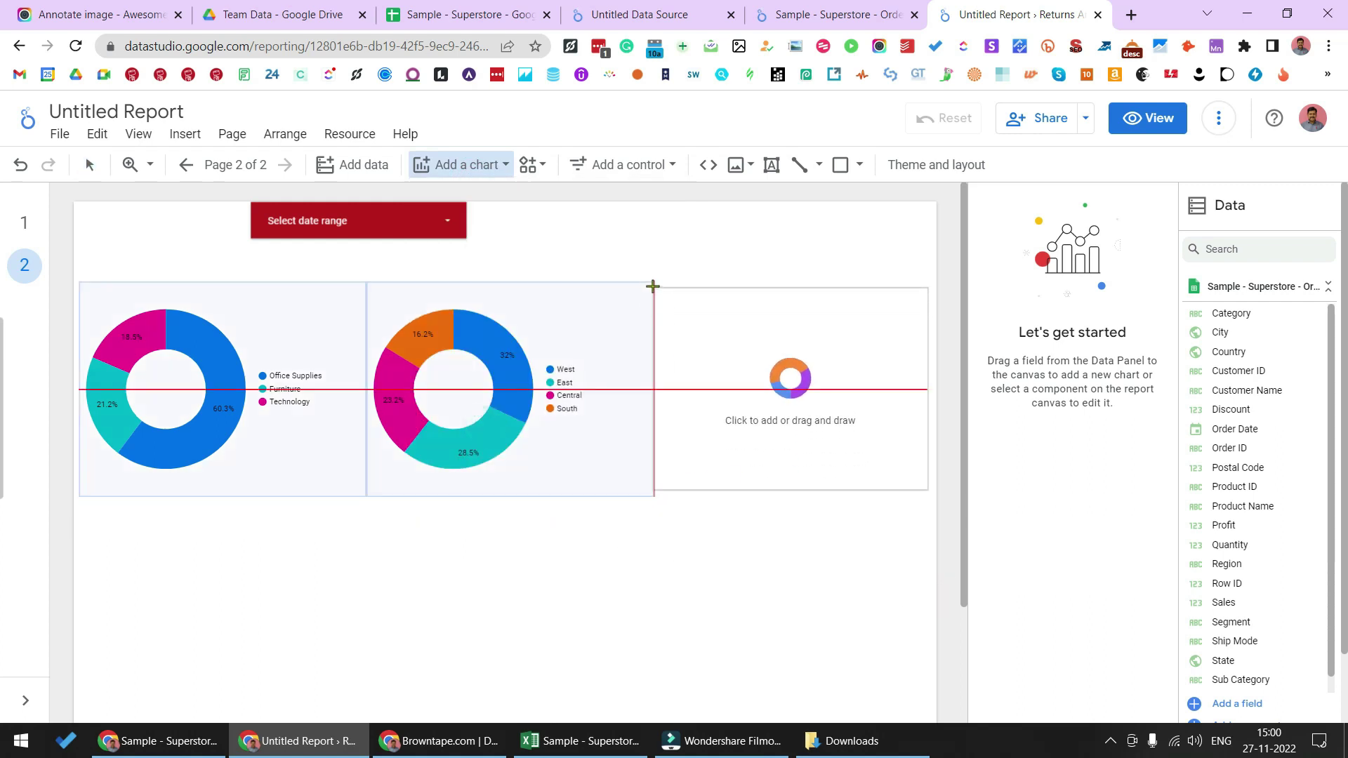
{"action": "left_click", "coordinate": [652, 282]}
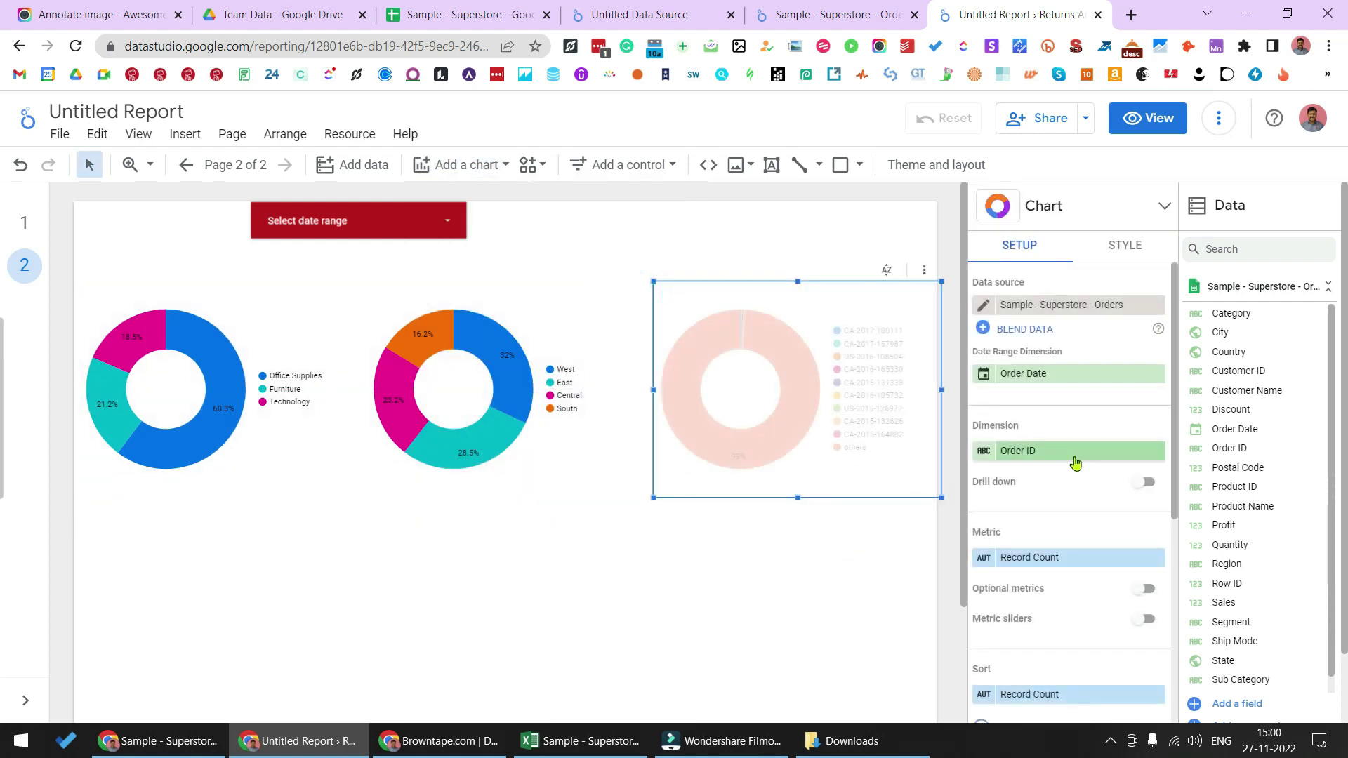
{"action": "left_click", "coordinate": [1078, 453]}
{"action": "type", "text": "sub"}
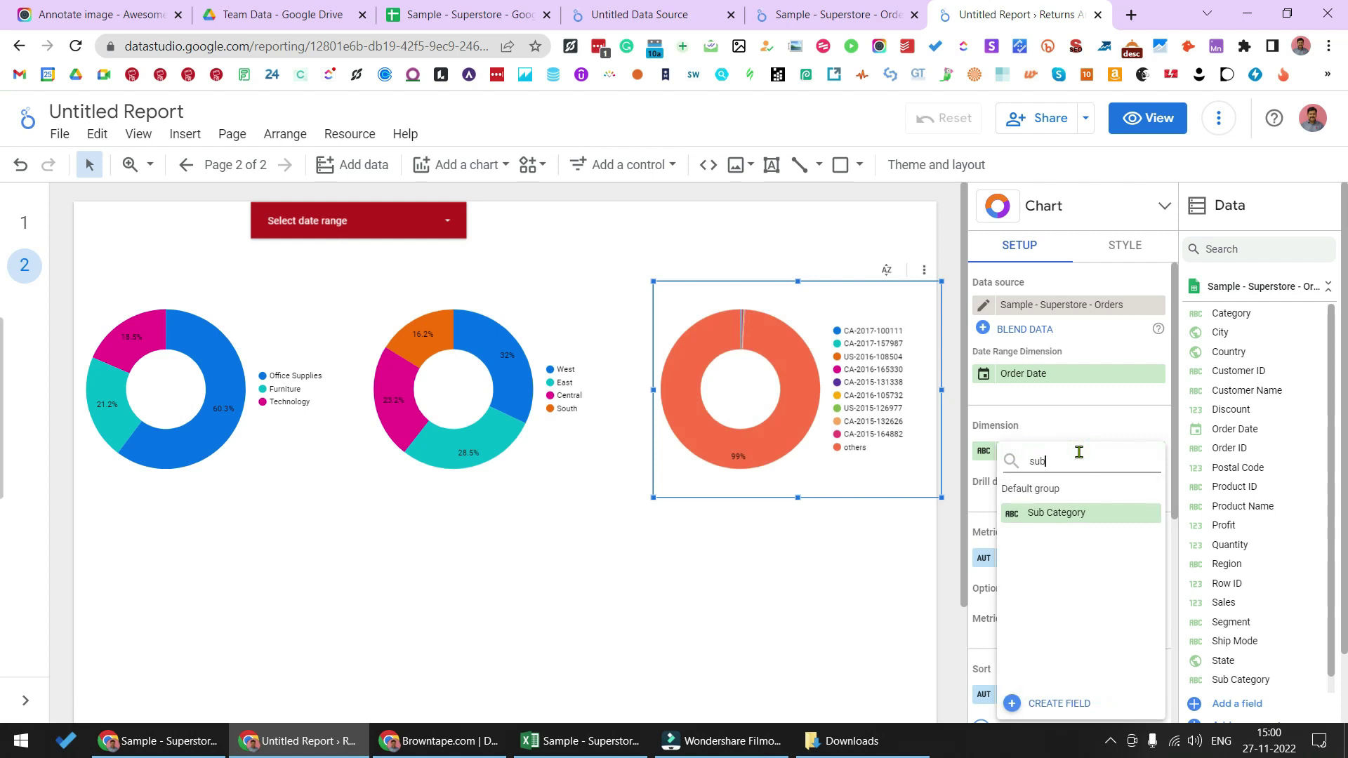
{"action": "left_click", "coordinate": [1071, 515]}
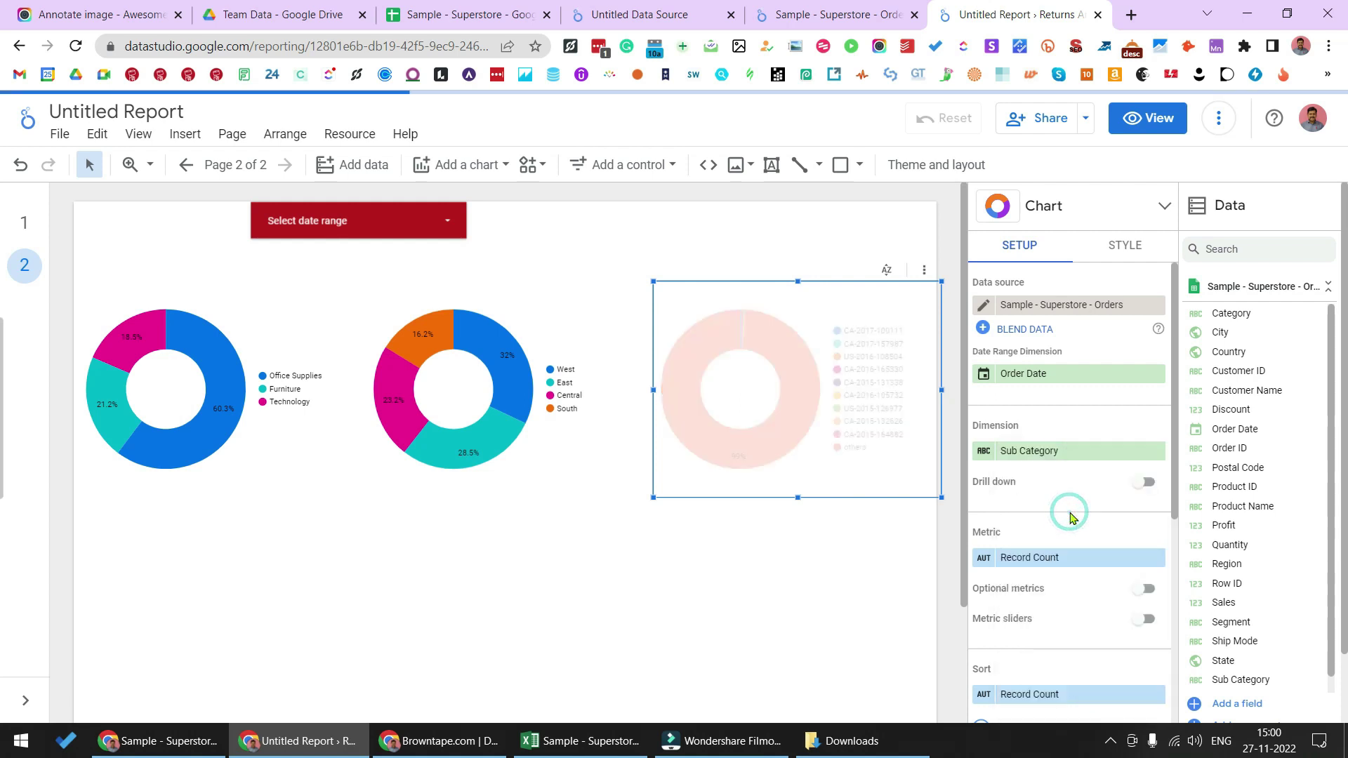
{"action": "left_click", "coordinate": [1068, 560]}
{"action": "type", "text": "sub"}
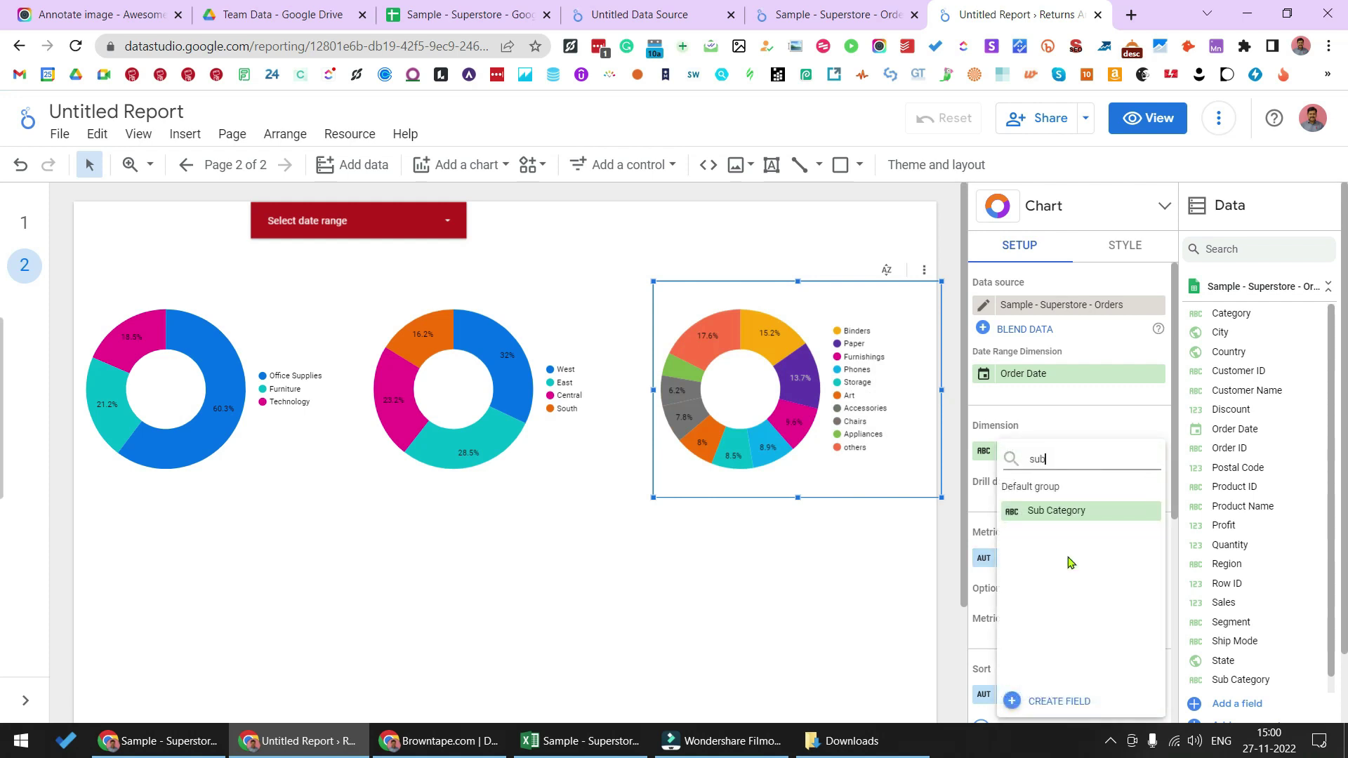
{"action": "left_click", "coordinate": [899, 564]}
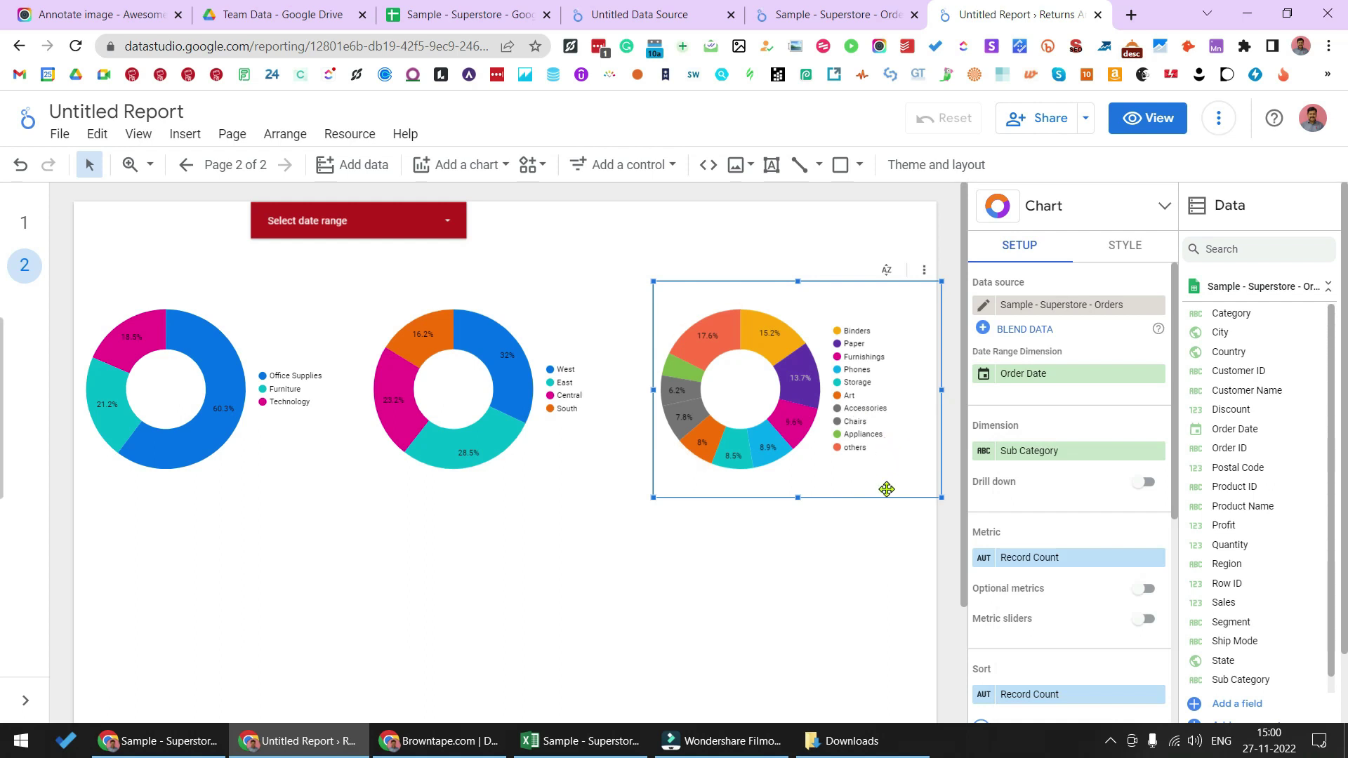
Shift the Sub Category donut on page 2 slightly inward from the page edge.
{"action": "left_click_drag", "start_coordinate": [903, 465], "coordinate": [898, 472]}
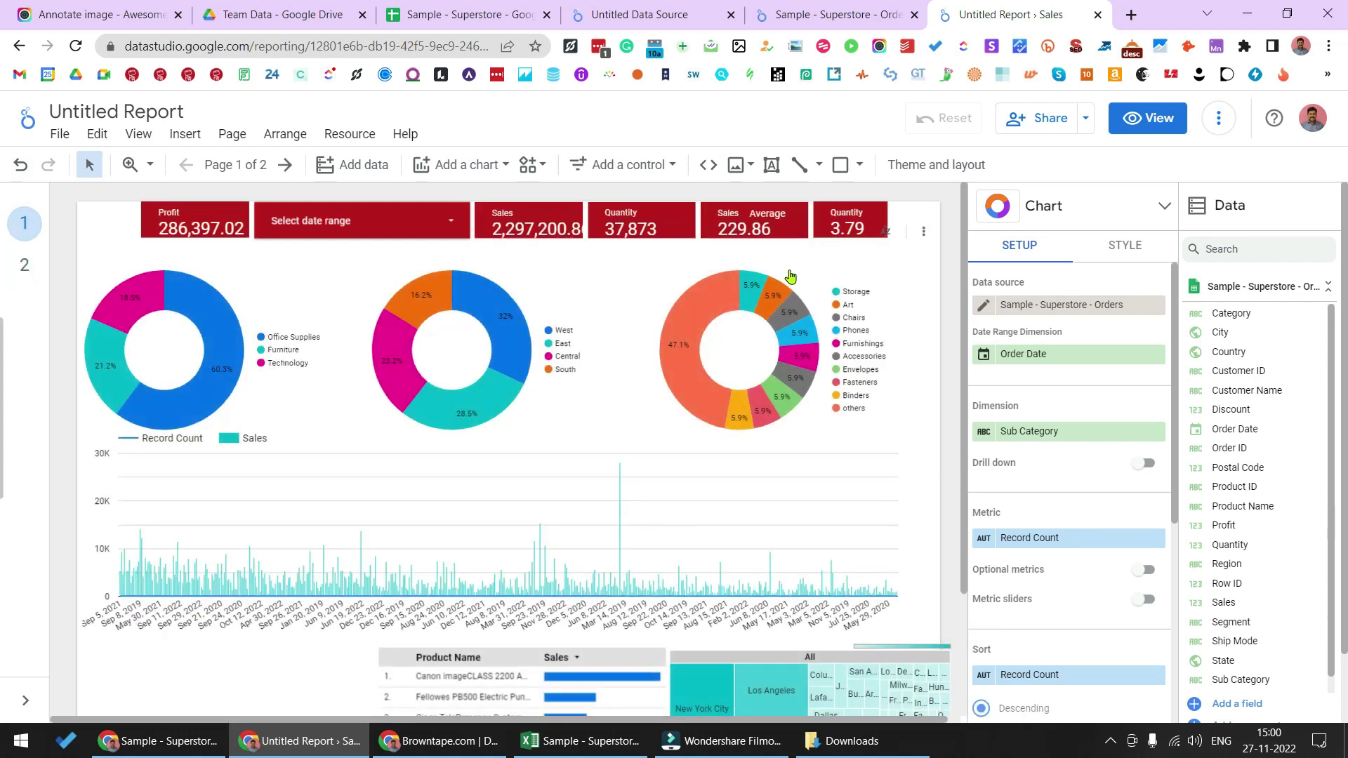
Change the metric of the Sub Category donut on page 1 to Record Count and return to page 2.
{"action": "left_click", "coordinate": [656, 270]}
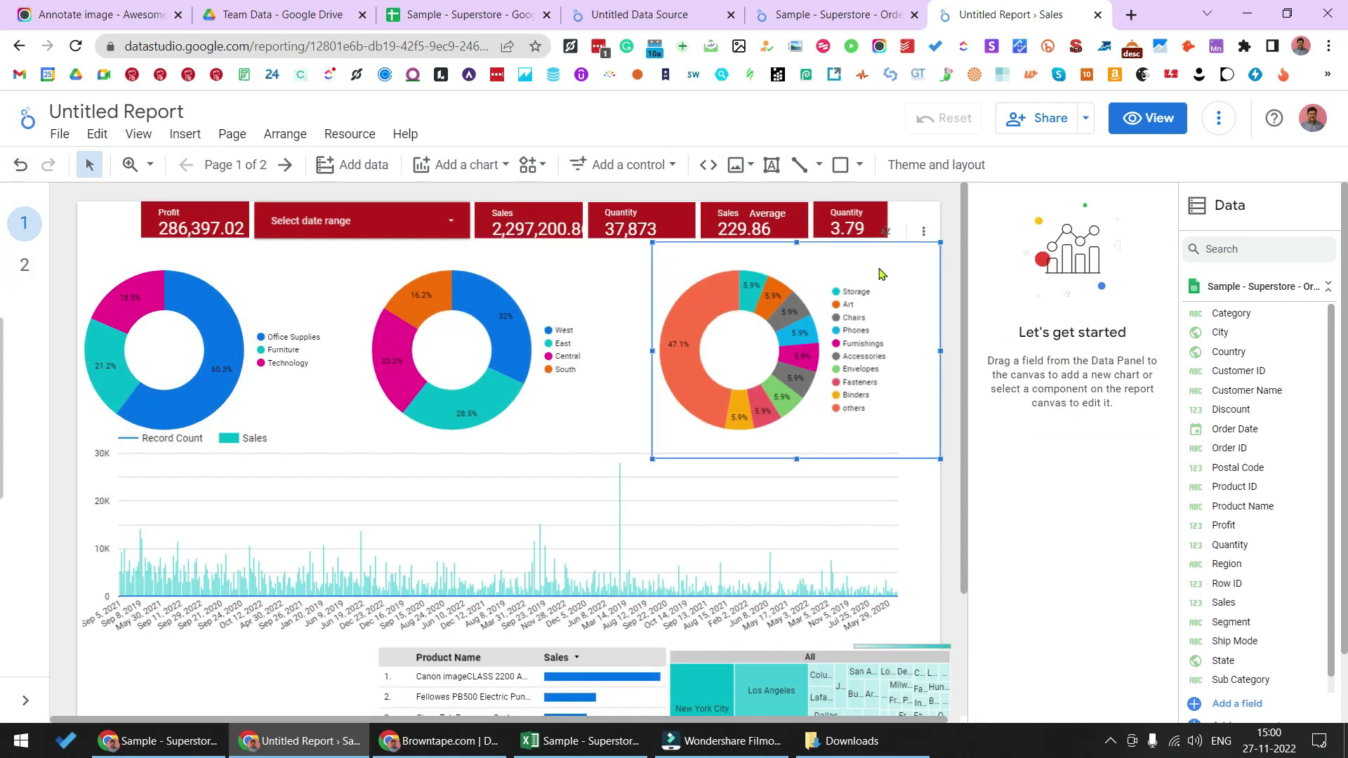
{"action": "left_click", "coordinate": [1080, 559]}
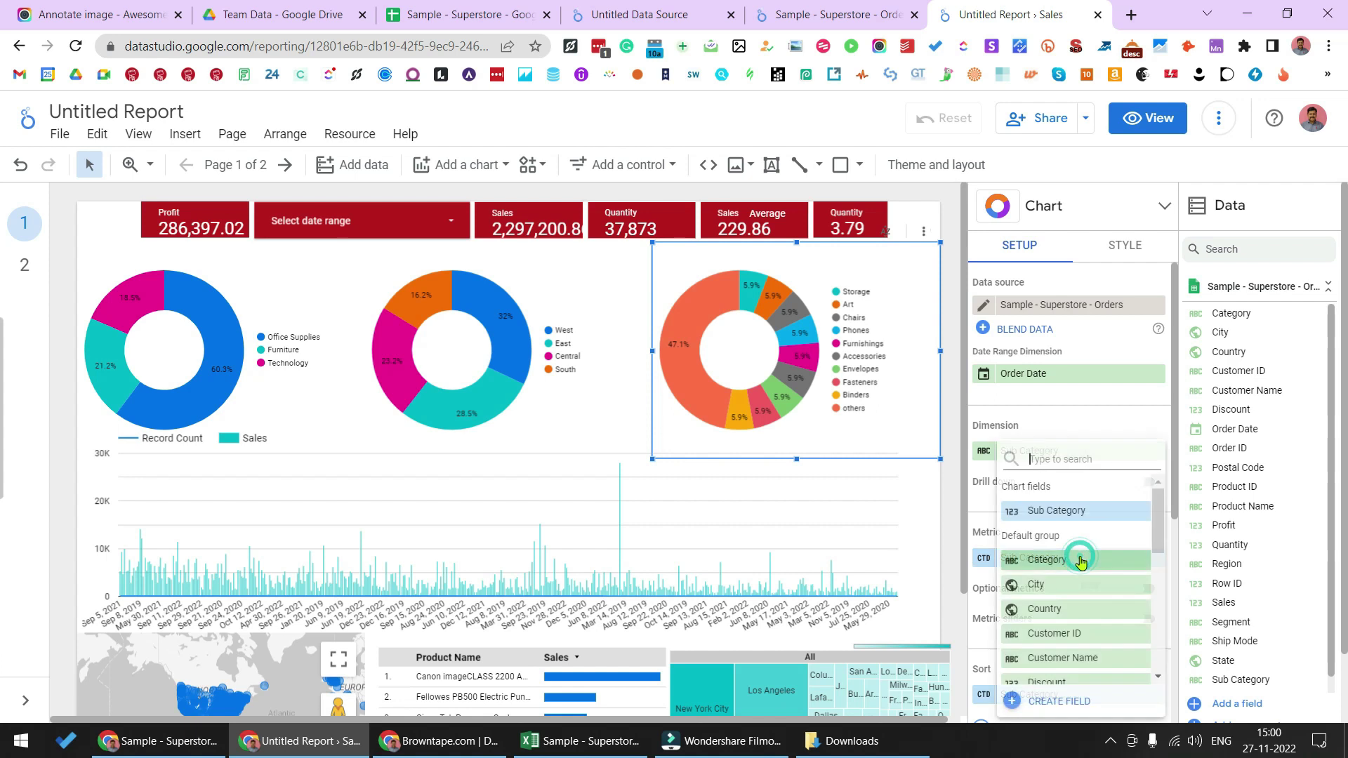
{"action": "type", "text": "rec"}
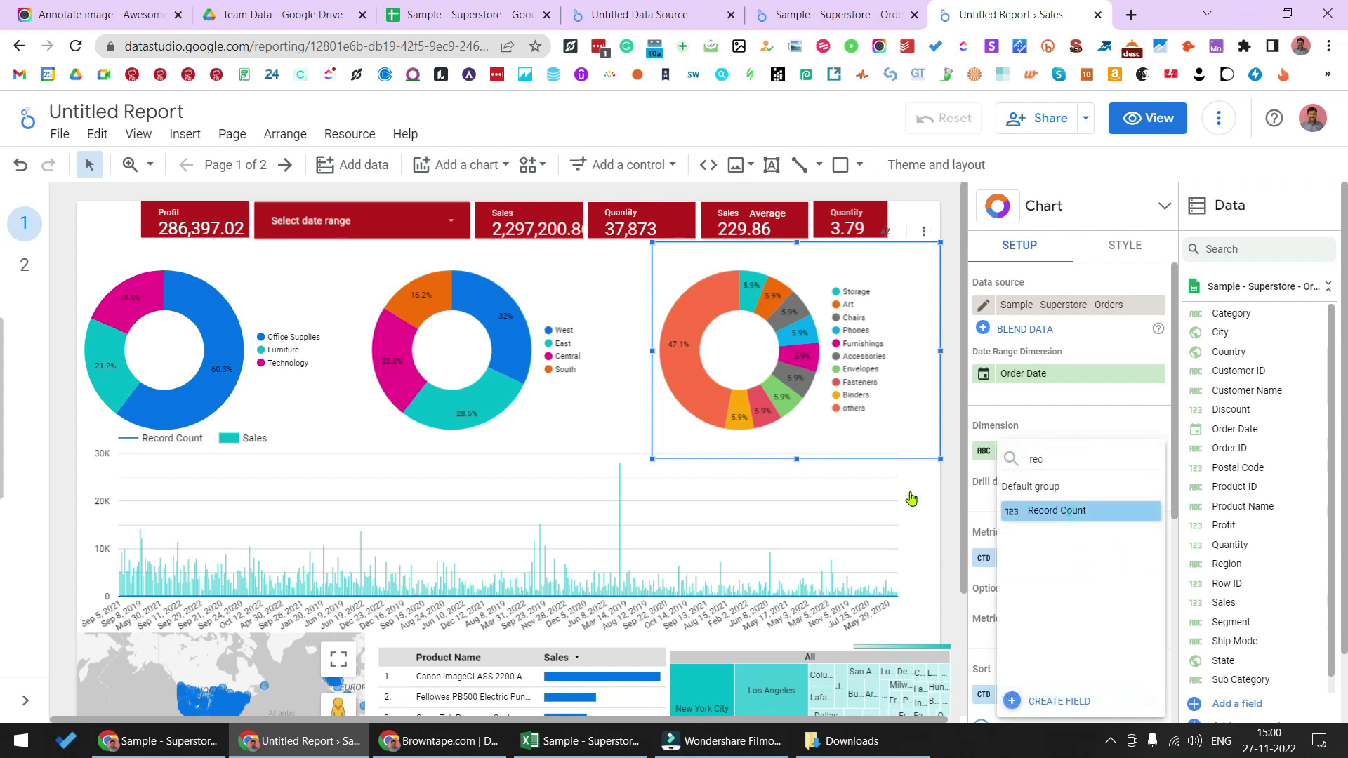
{"action": "key", "text": "Return"}
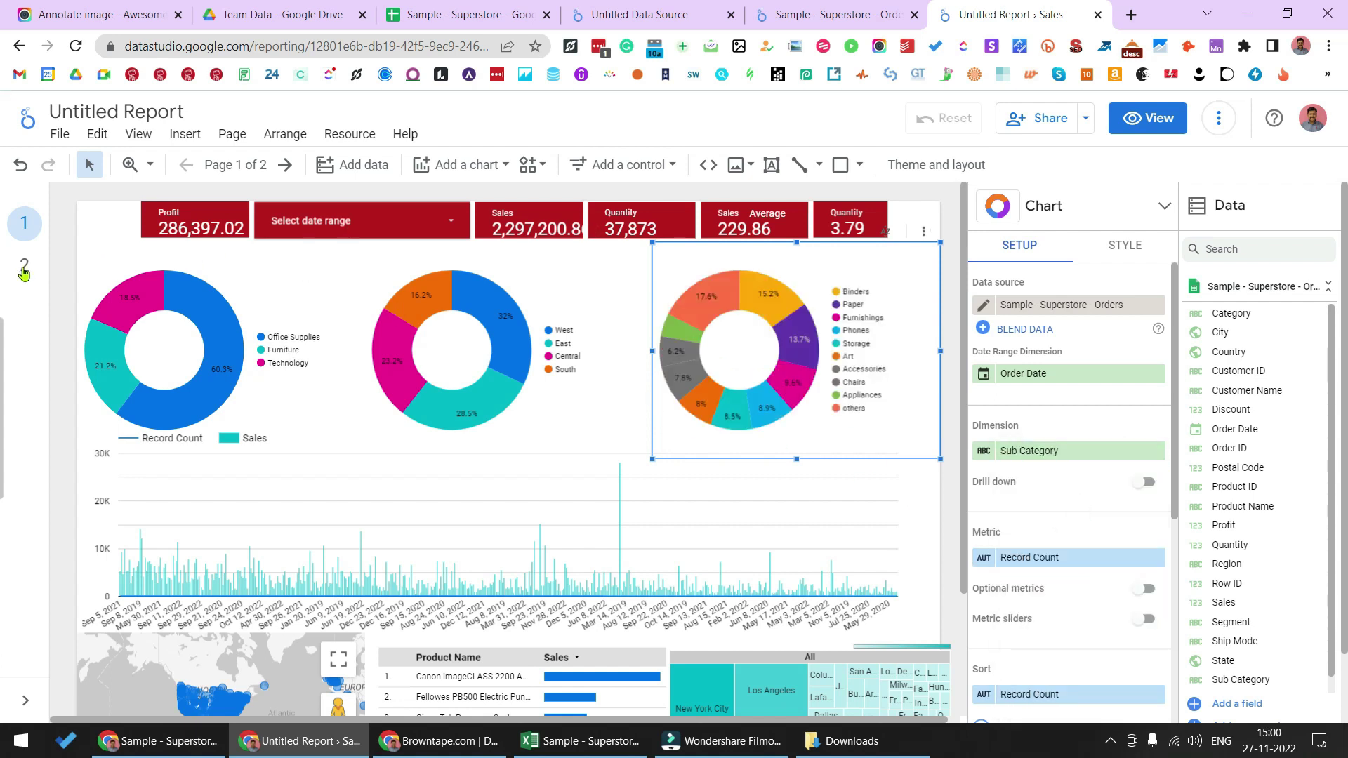
{"action": "left_click", "coordinate": [24, 266]}
{"action": "left_click", "coordinate": [870, 548]}
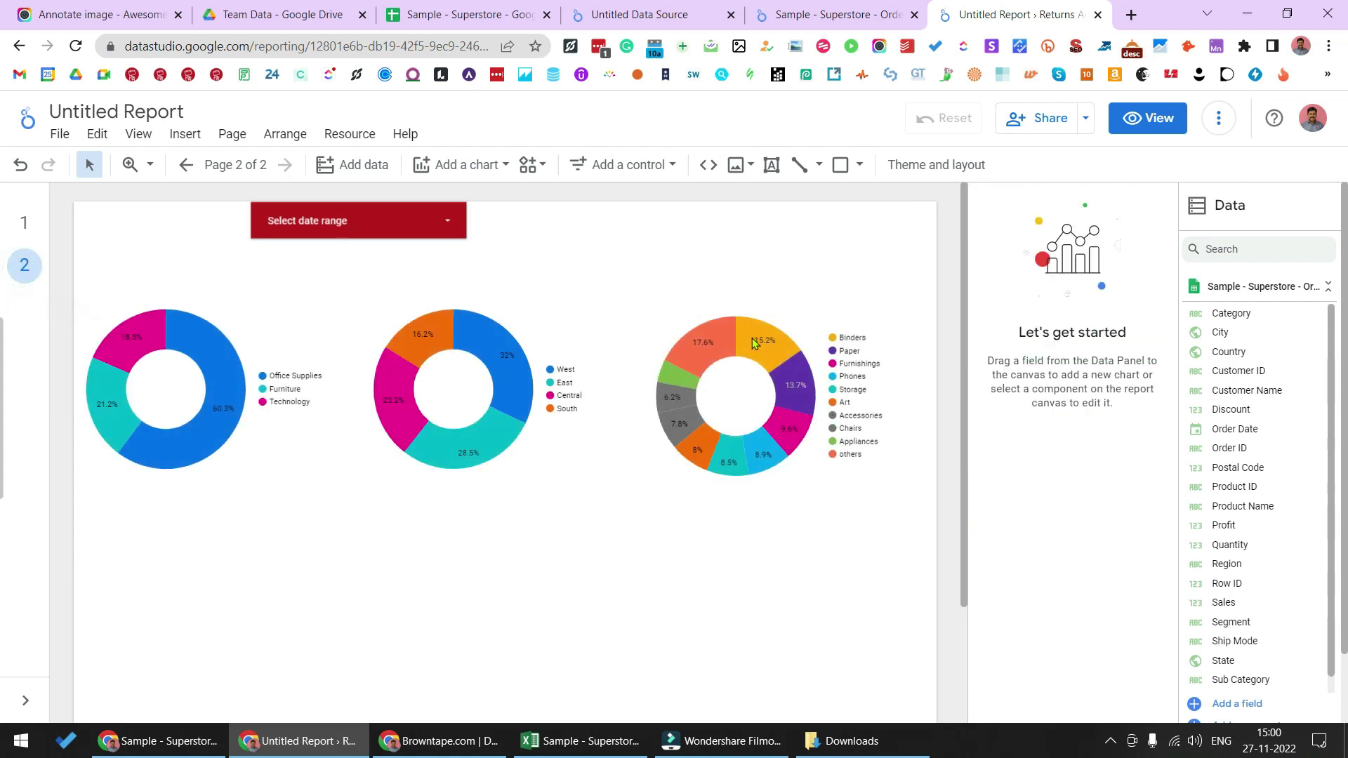
Check the setup of the Record Count and Sales combo chart on page 1, and return to page 2.
{"action": "mouse_move", "coordinate": [753, 344]}
{"action": "left_click", "coordinate": [19, 233]}
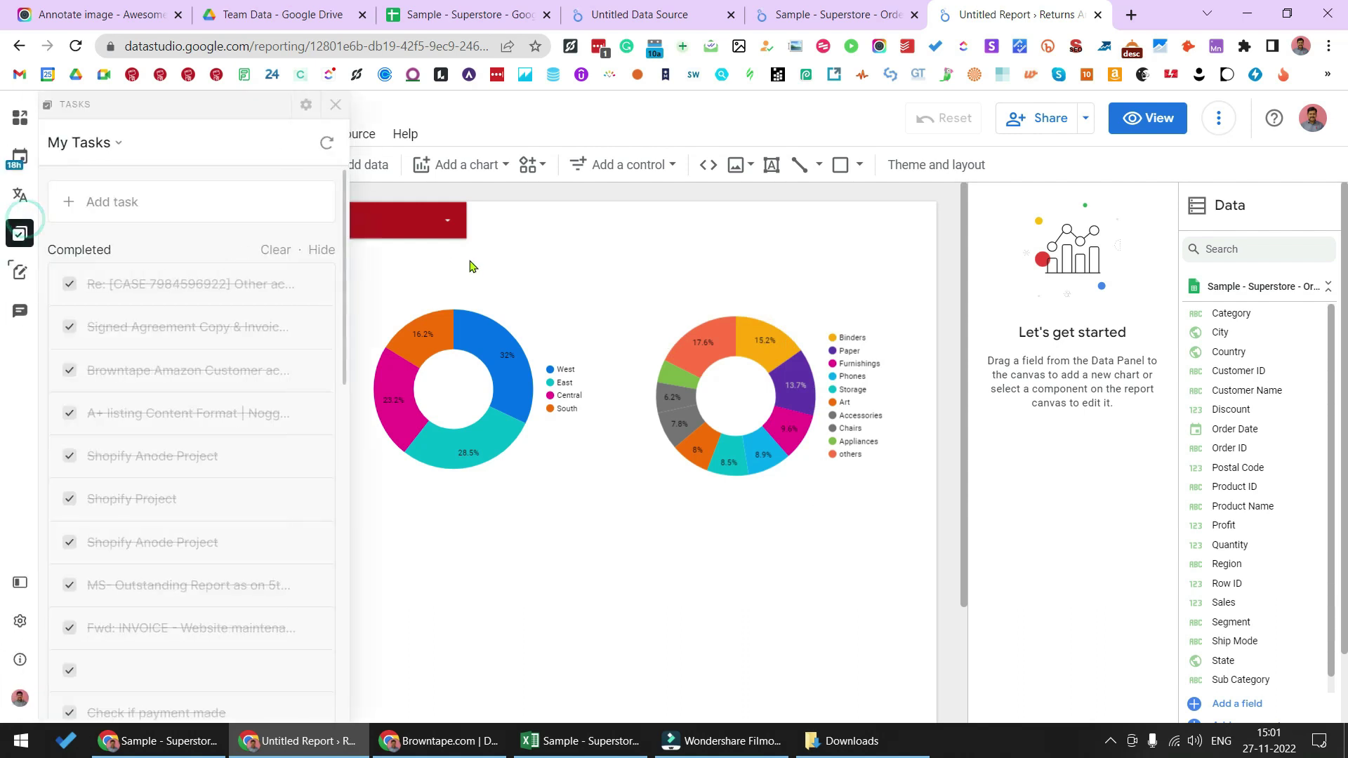
{"action": "left_click", "coordinate": [655, 257]}
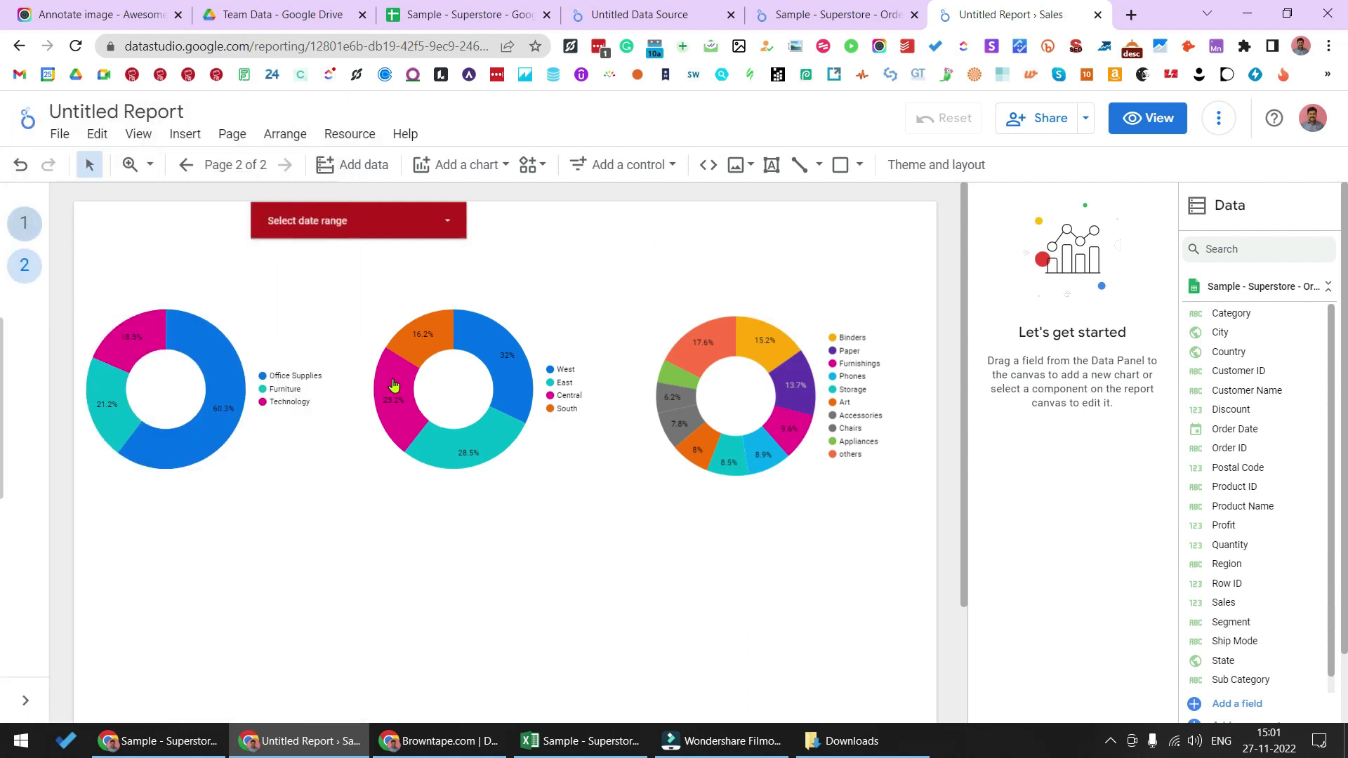
{"action": "scroll", "coordinate": [354, 421], "scroll_direction": "down", "scroll_amount": 2}
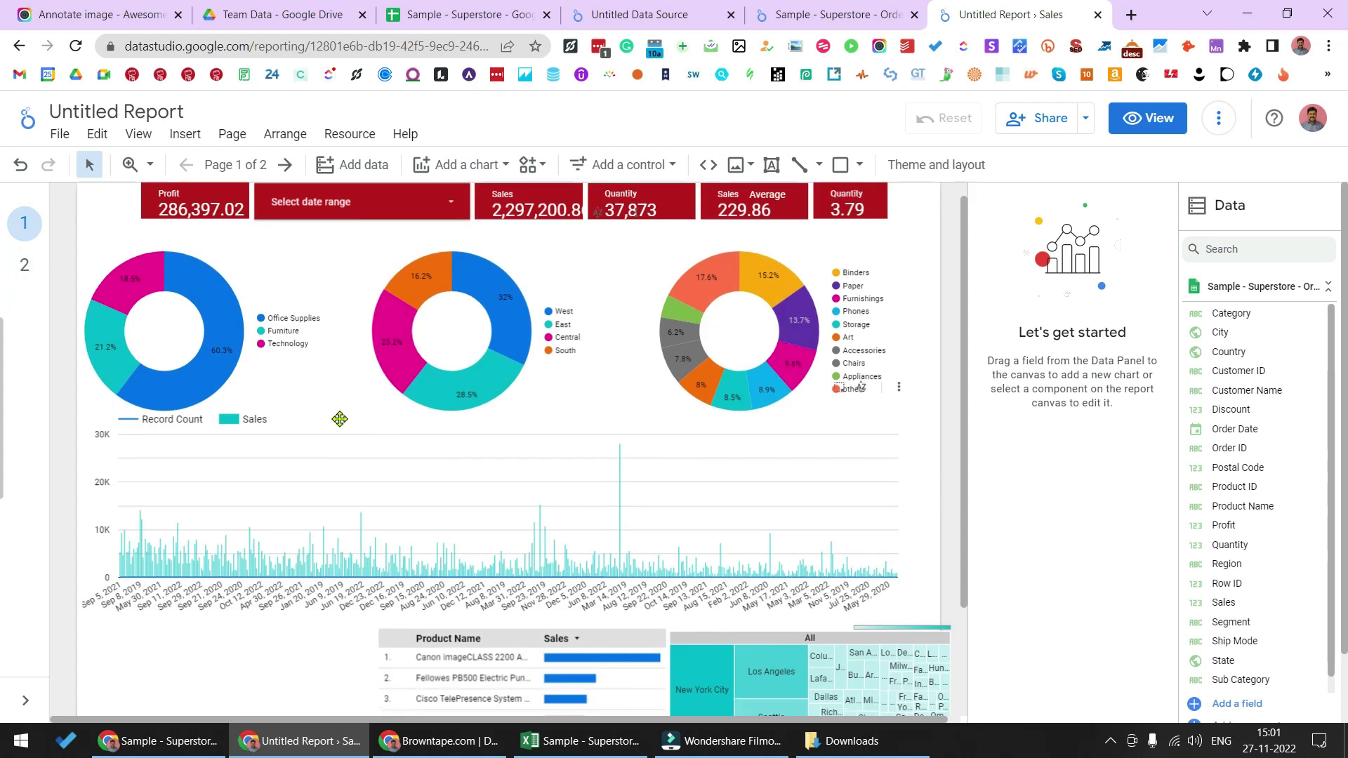
{"action": "left_click", "coordinate": [360, 336]}
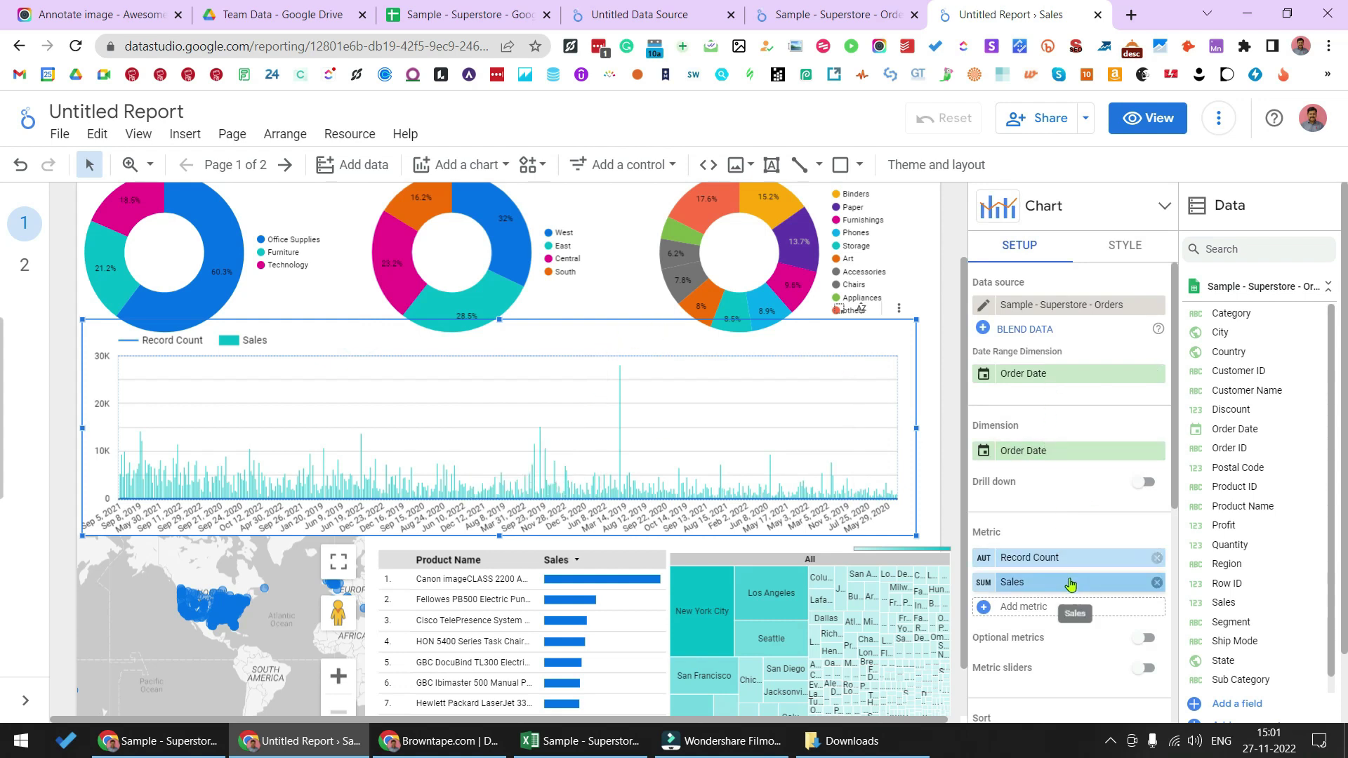
{"action": "key", "text": "ctrl+Page_Down"}
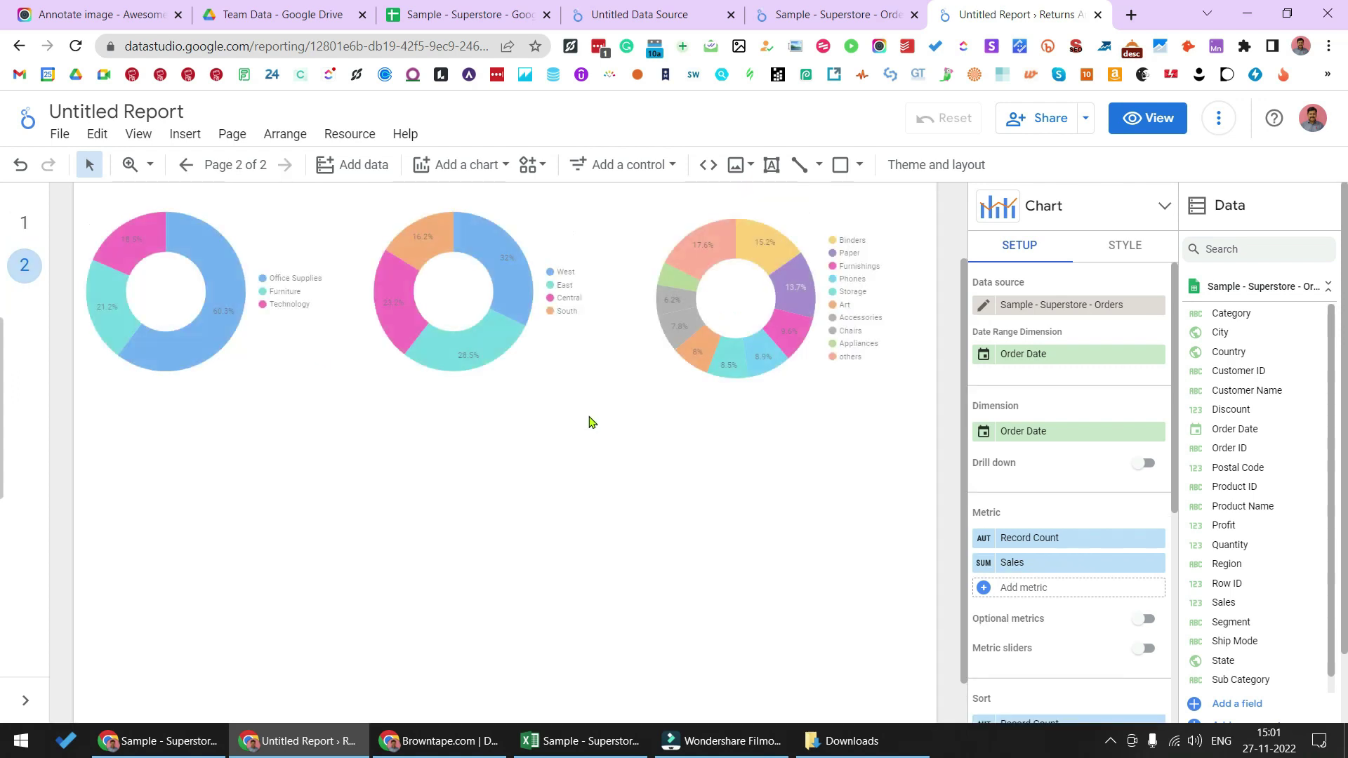
Add a combo chart below the donuts on page 2 and widen it to span nearly the full page width.
{"action": "left_click", "coordinate": [472, 165]}
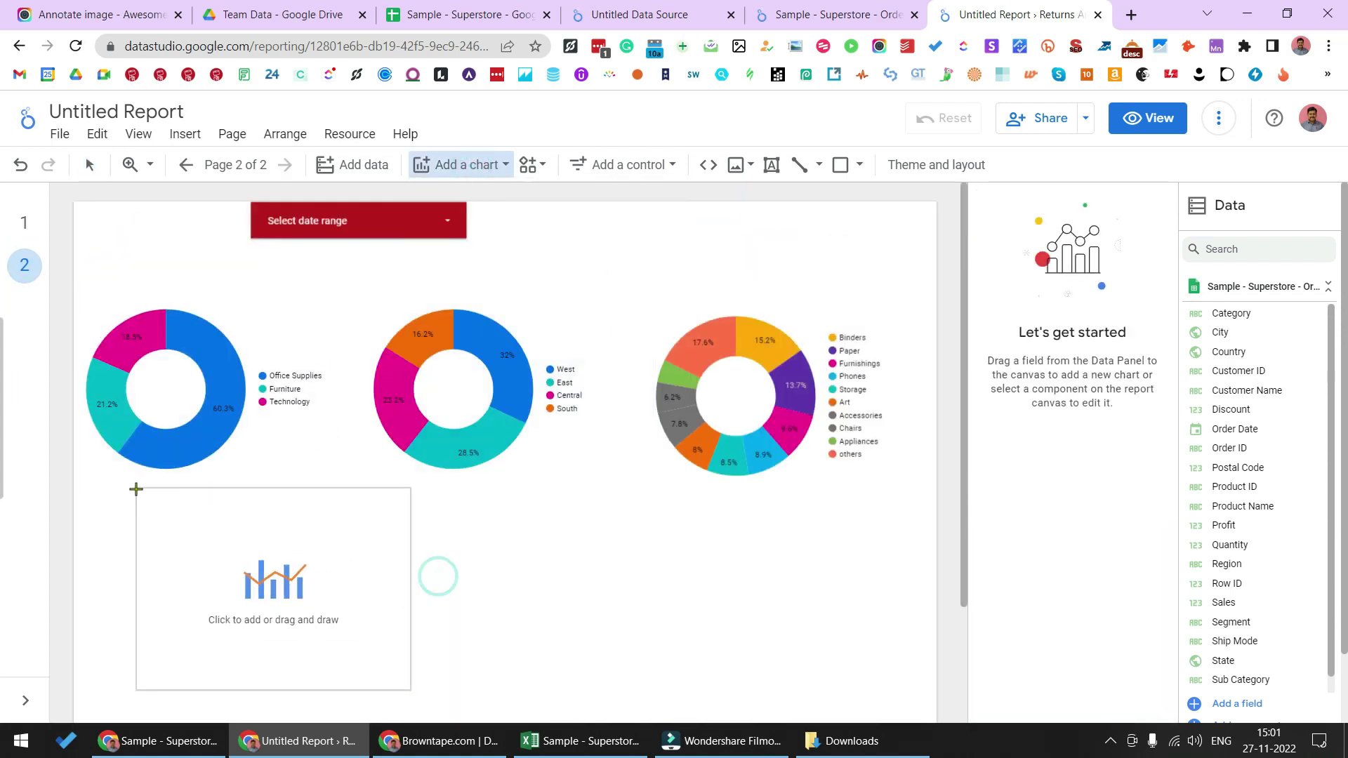
{"action": "left_click", "coordinate": [88, 479]}
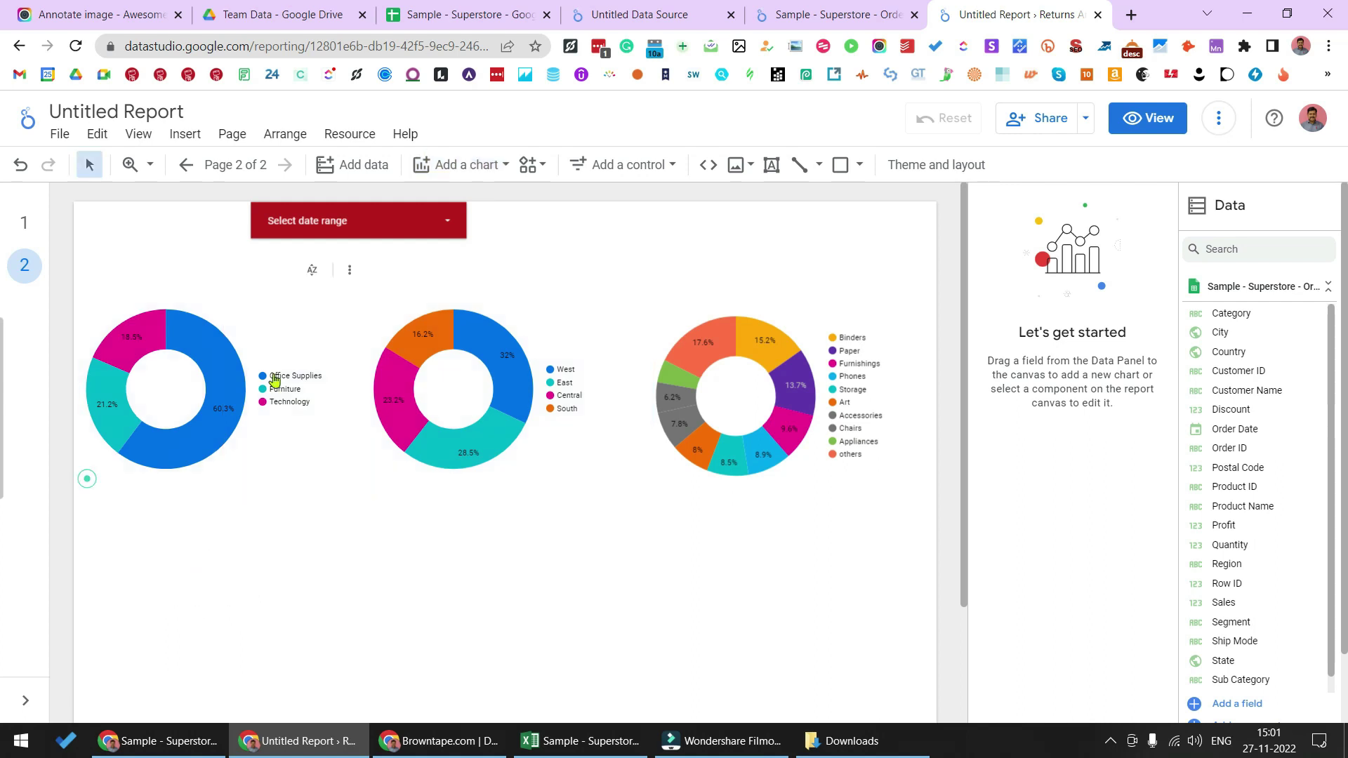
{"action": "left_click", "coordinate": [460, 165]}
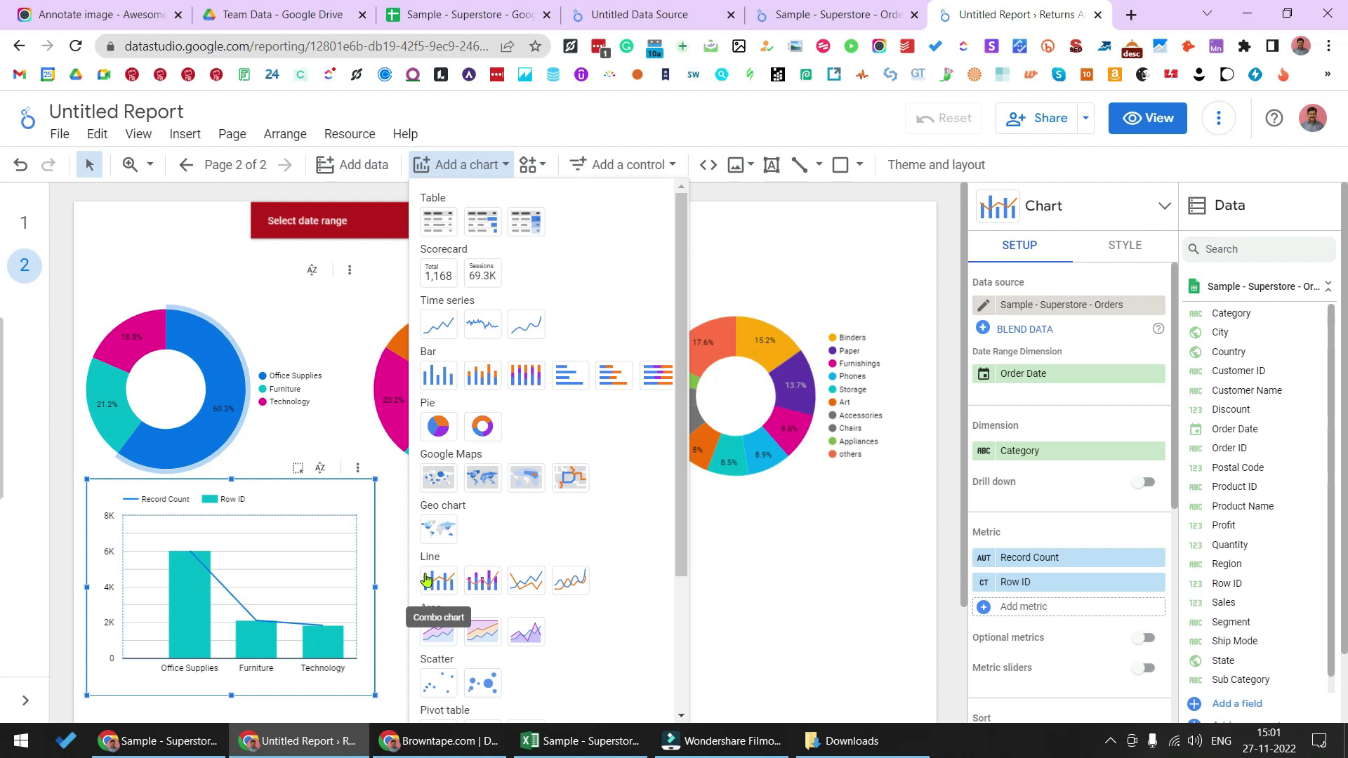
{"action": "left_click", "coordinate": [516, 580]}
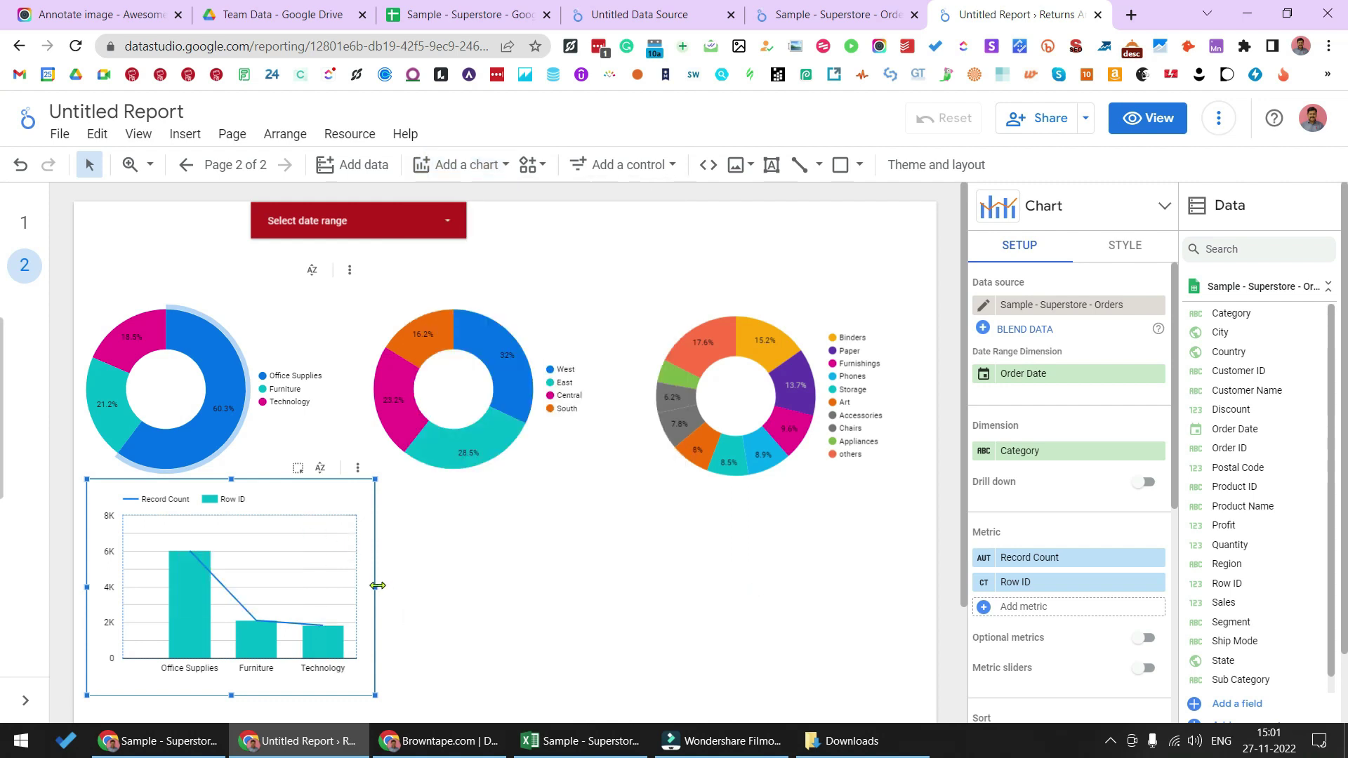
{"action": "left_click_drag", "start_coordinate": [816, 605], "coordinate": [925, 601]}
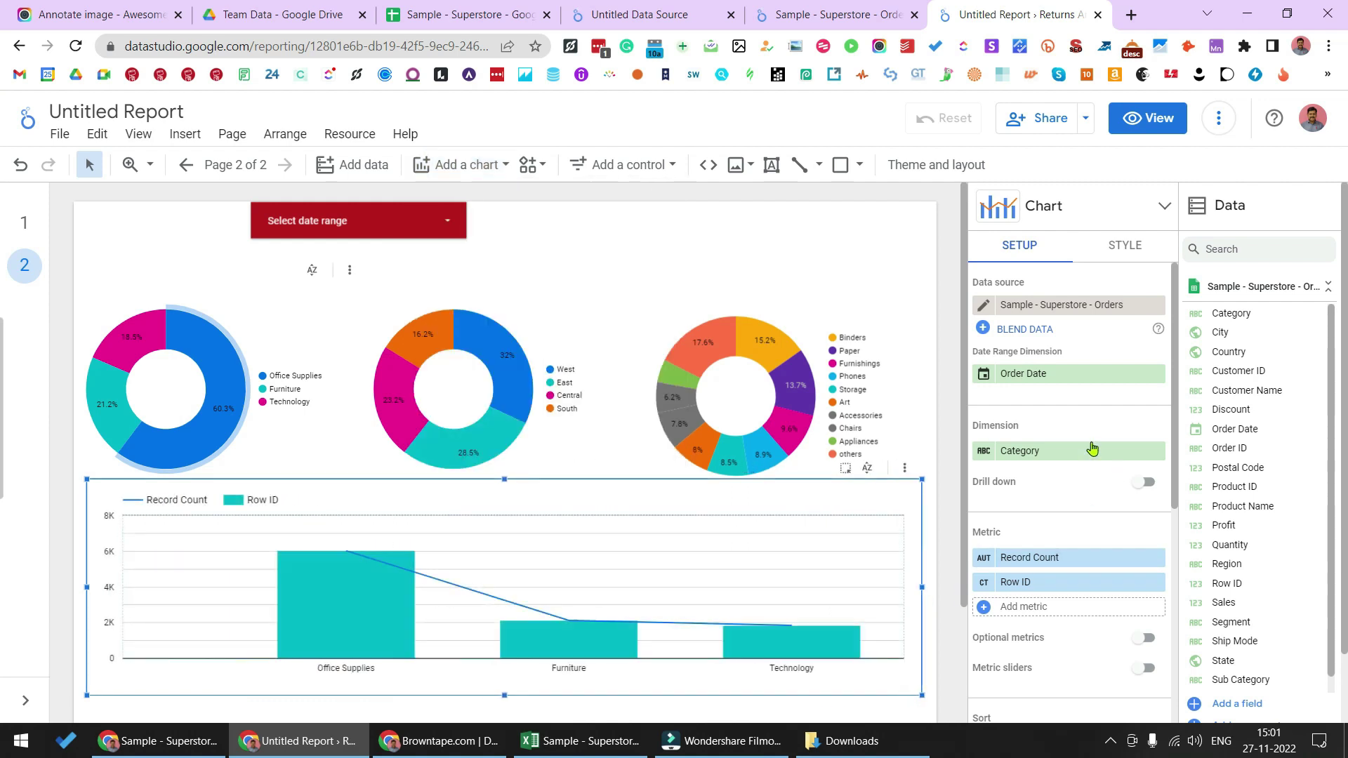
Set the combo chart's dimension to Order Date and replace its Row ID metric with Sales.
{"action": "left_click", "coordinate": [1055, 451]}
{"action": "type", "text": "d"}
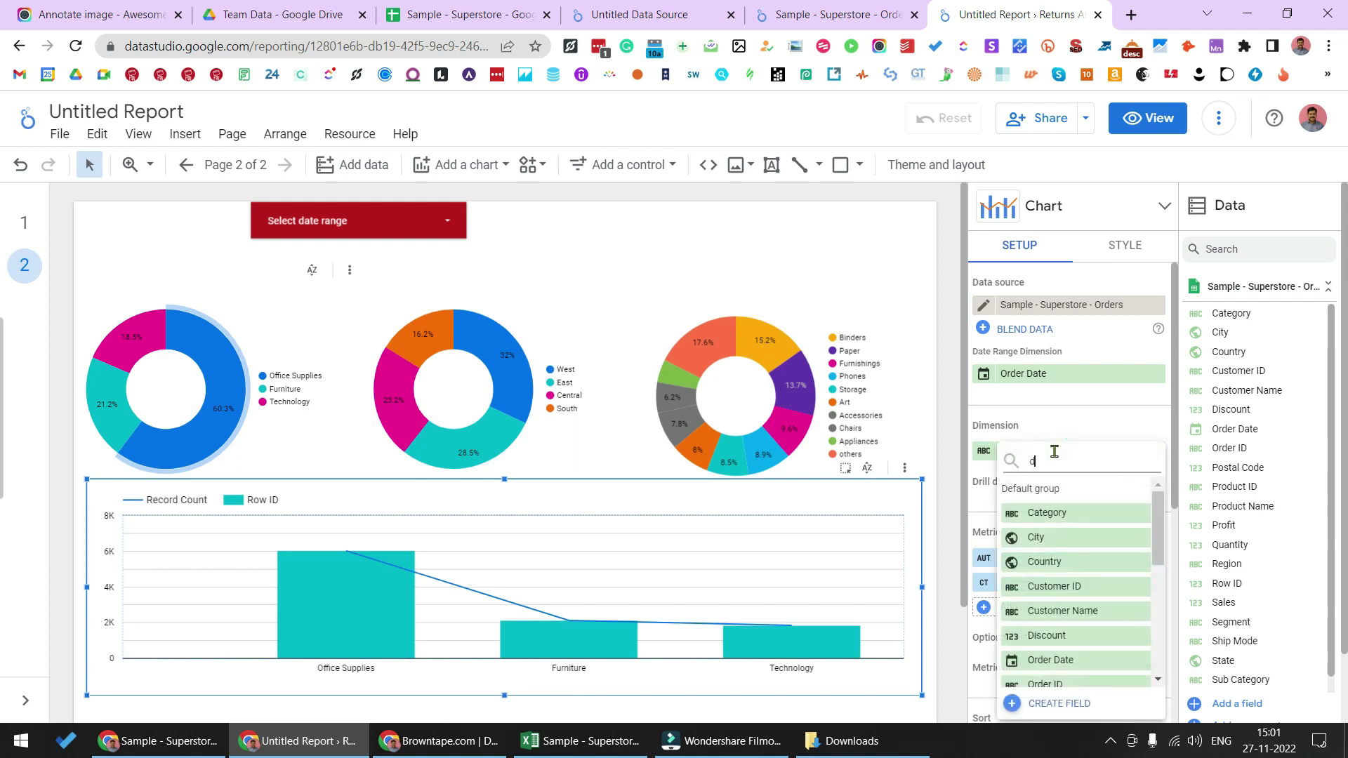
{"action": "type", "text": "ate"}
{"action": "left_click", "coordinate": [1047, 513]}
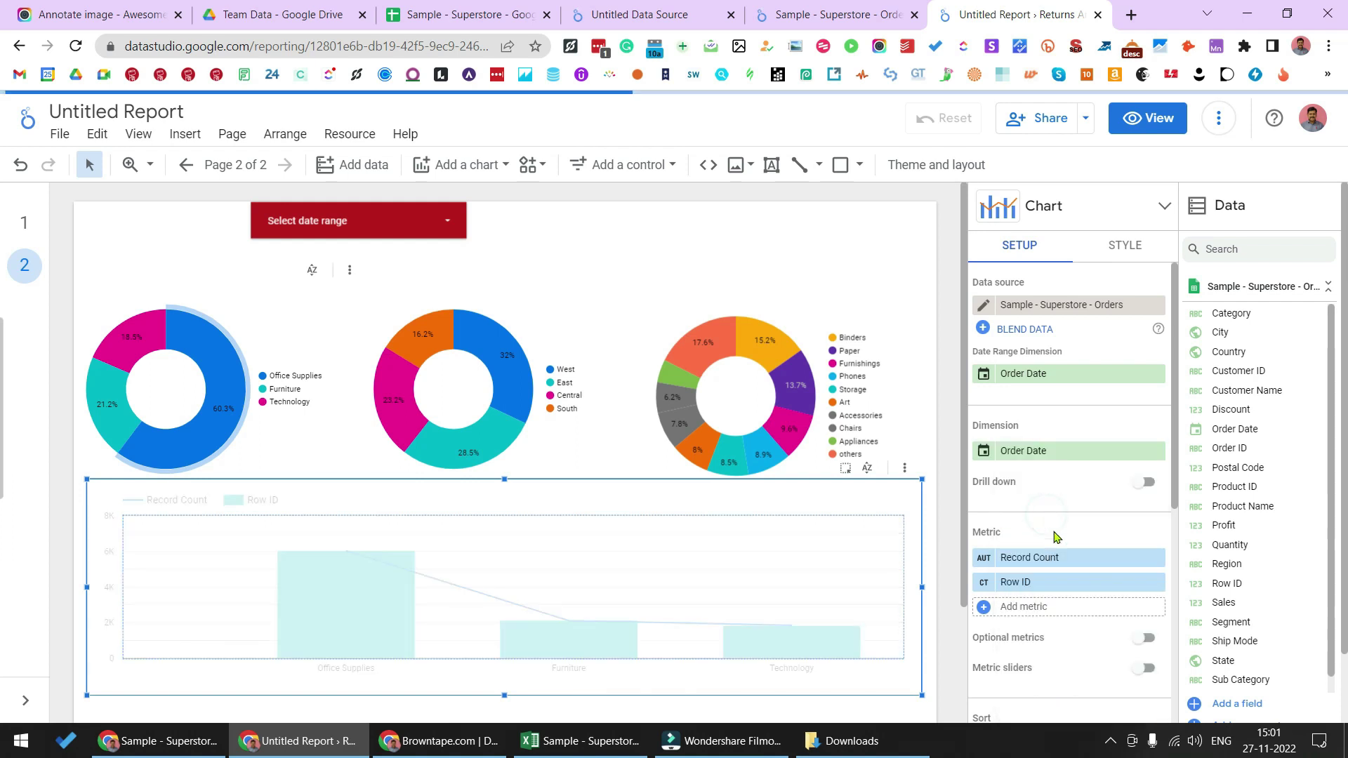
{"action": "left_click", "coordinate": [1060, 587]}
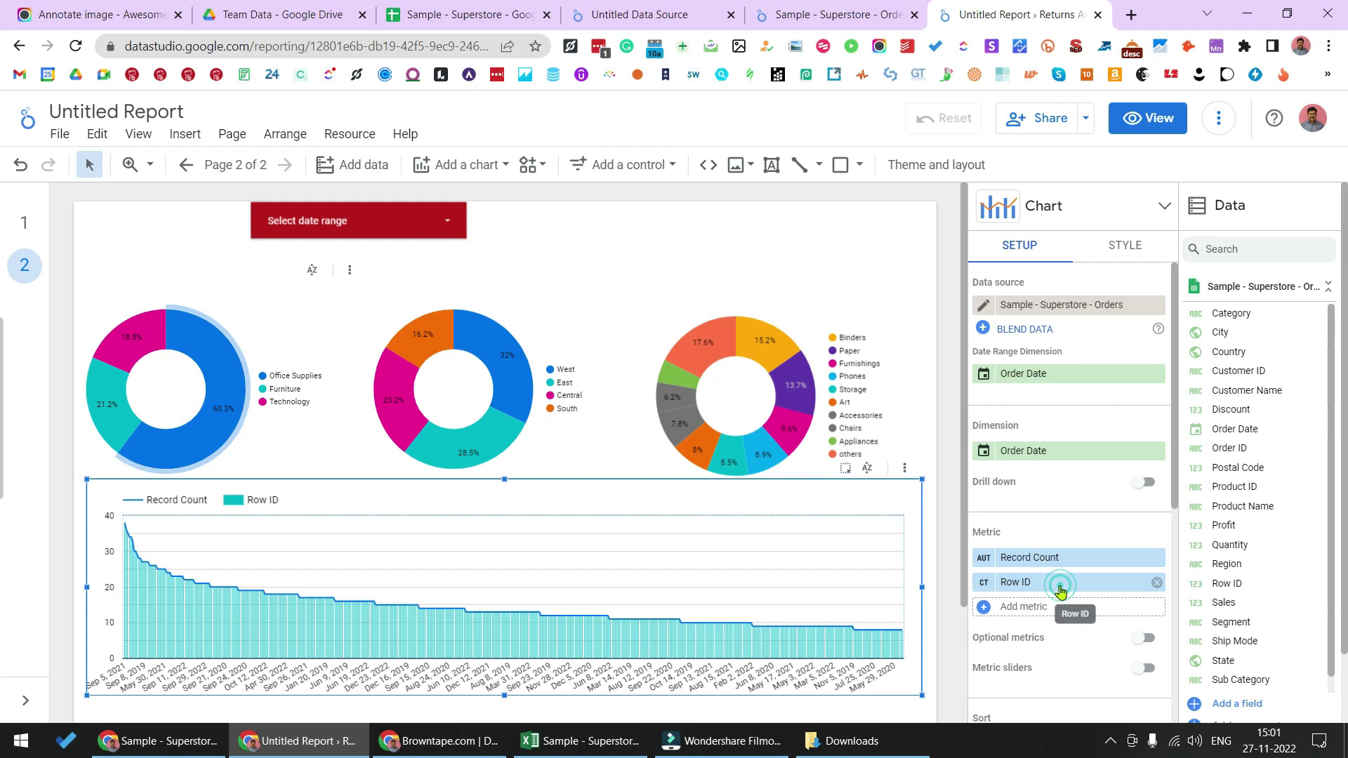
{"action": "type", "text": "sal"}
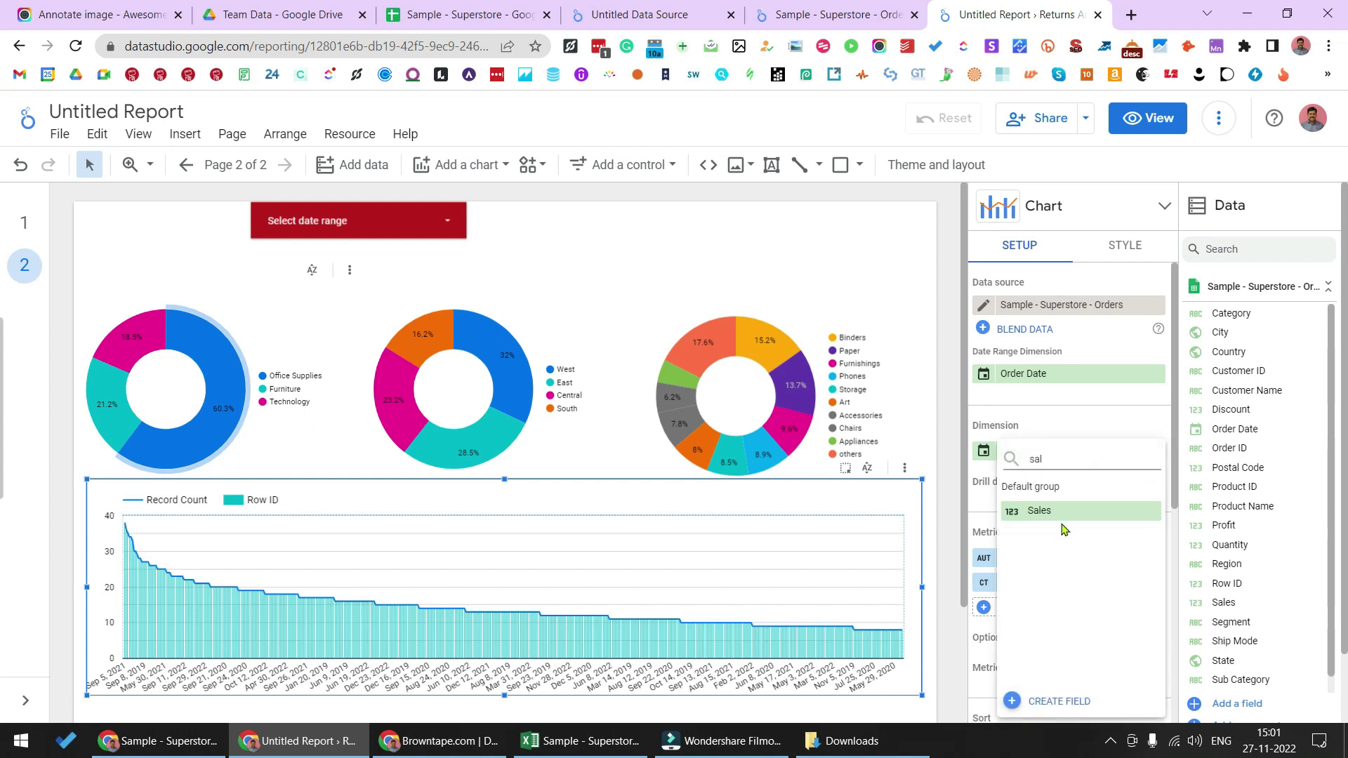
{"action": "left_click", "coordinate": [1053, 516]}
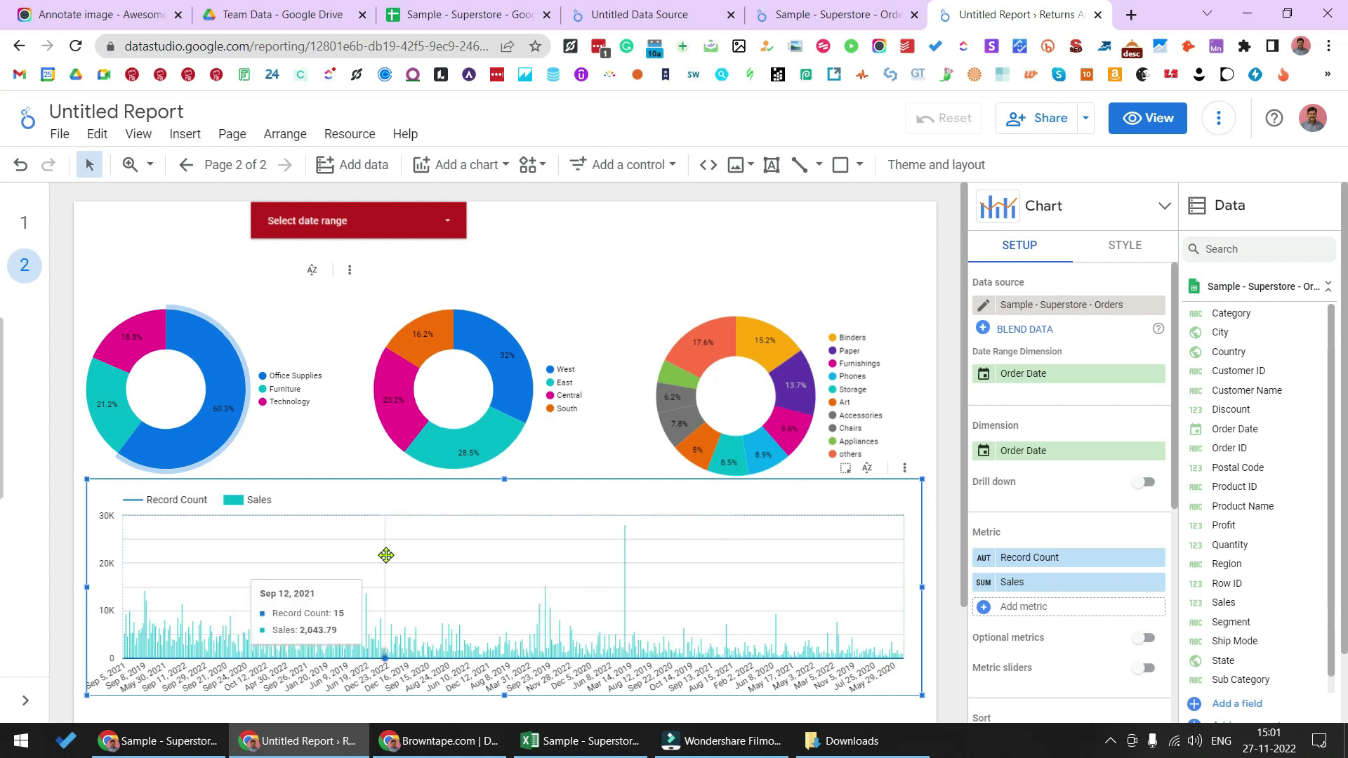
Filter the report to Last month with page 2's date range control.
{"action": "left_click", "coordinate": [450, 223]}
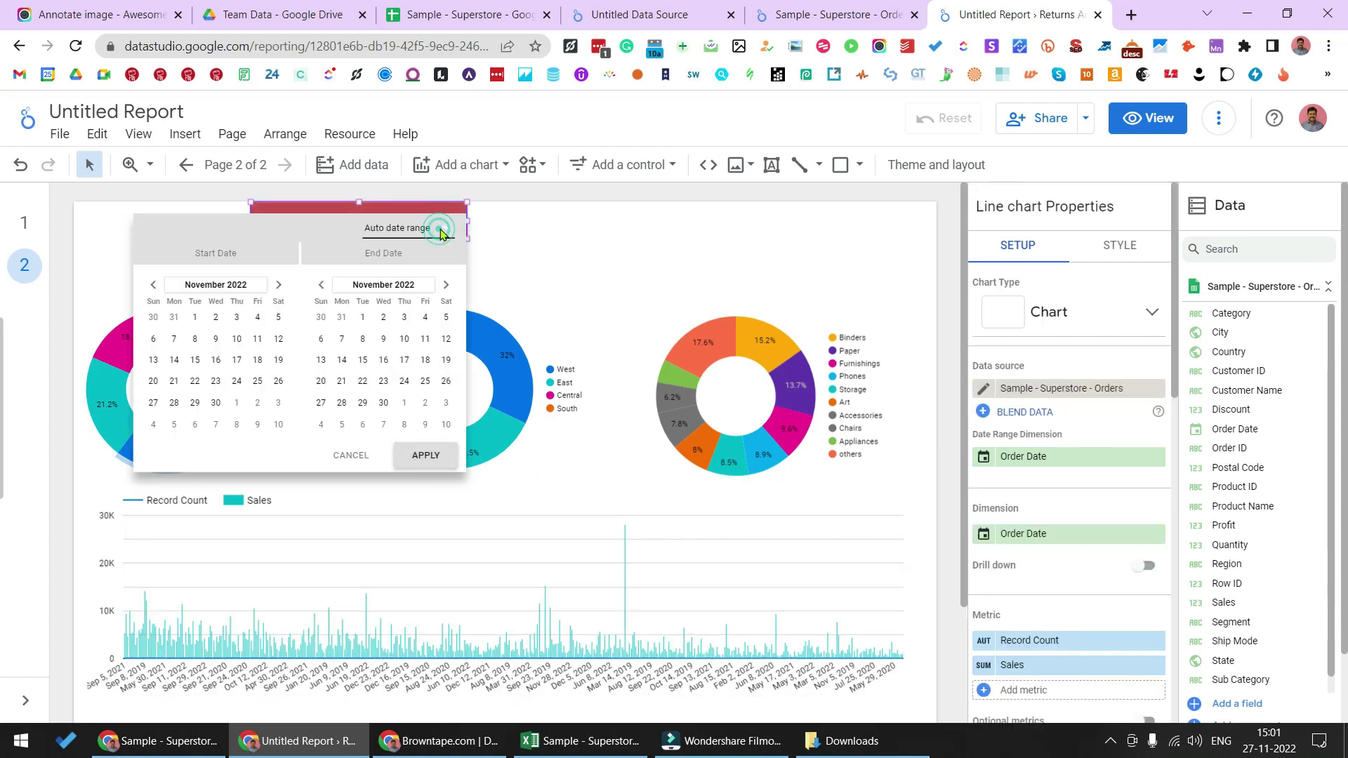
{"action": "left_click", "coordinate": [440, 231]}
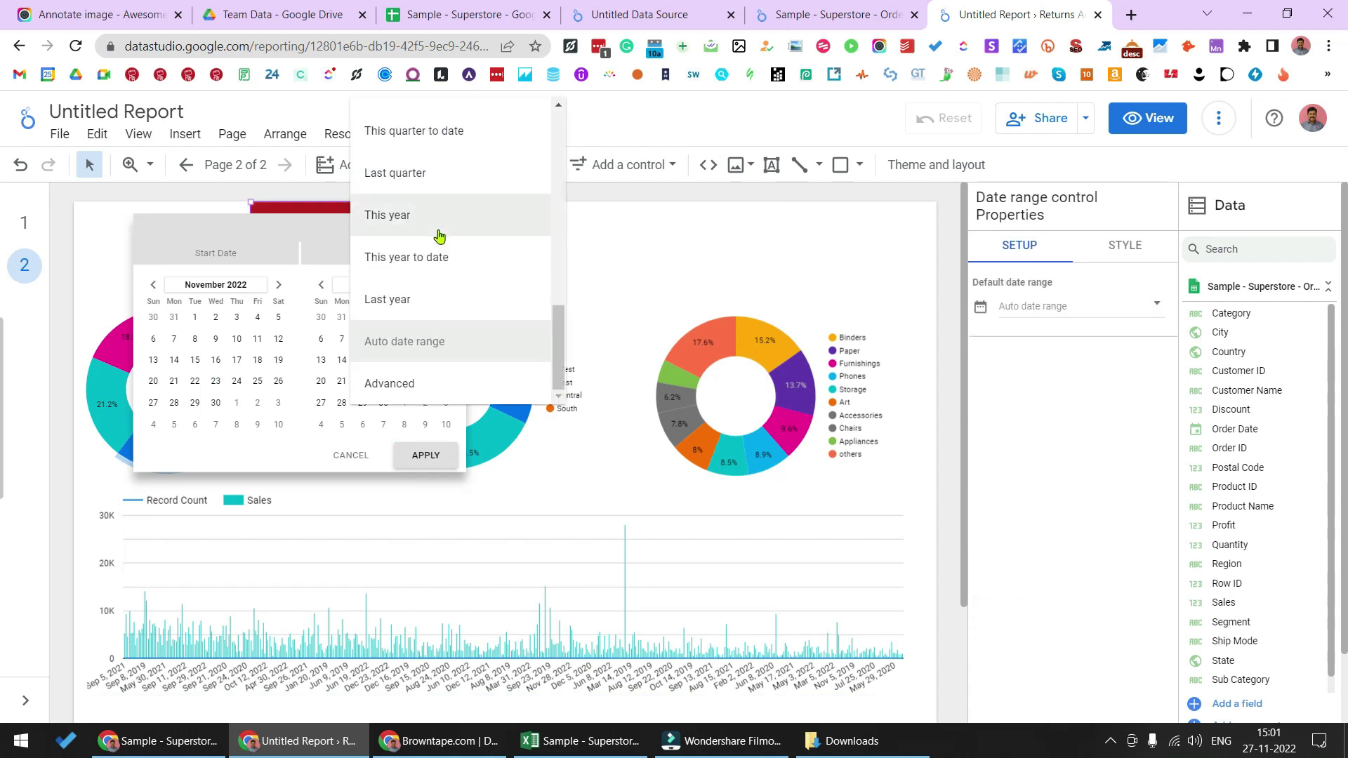
{"action": "scroll", "coordinate": [438, 242], "scroll_direction": "up", "scroll_amount": 3}
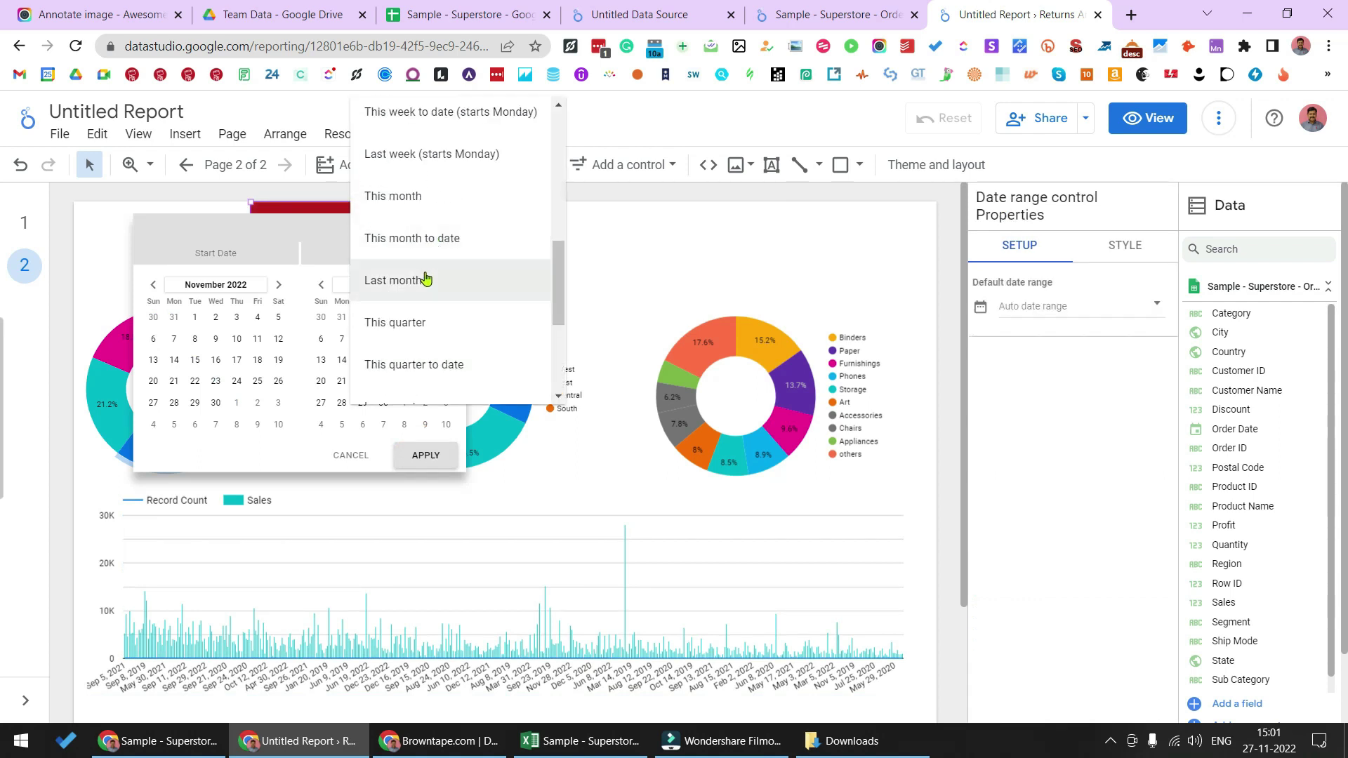
{"action": "left_click", "coordinate": [425, 280]}
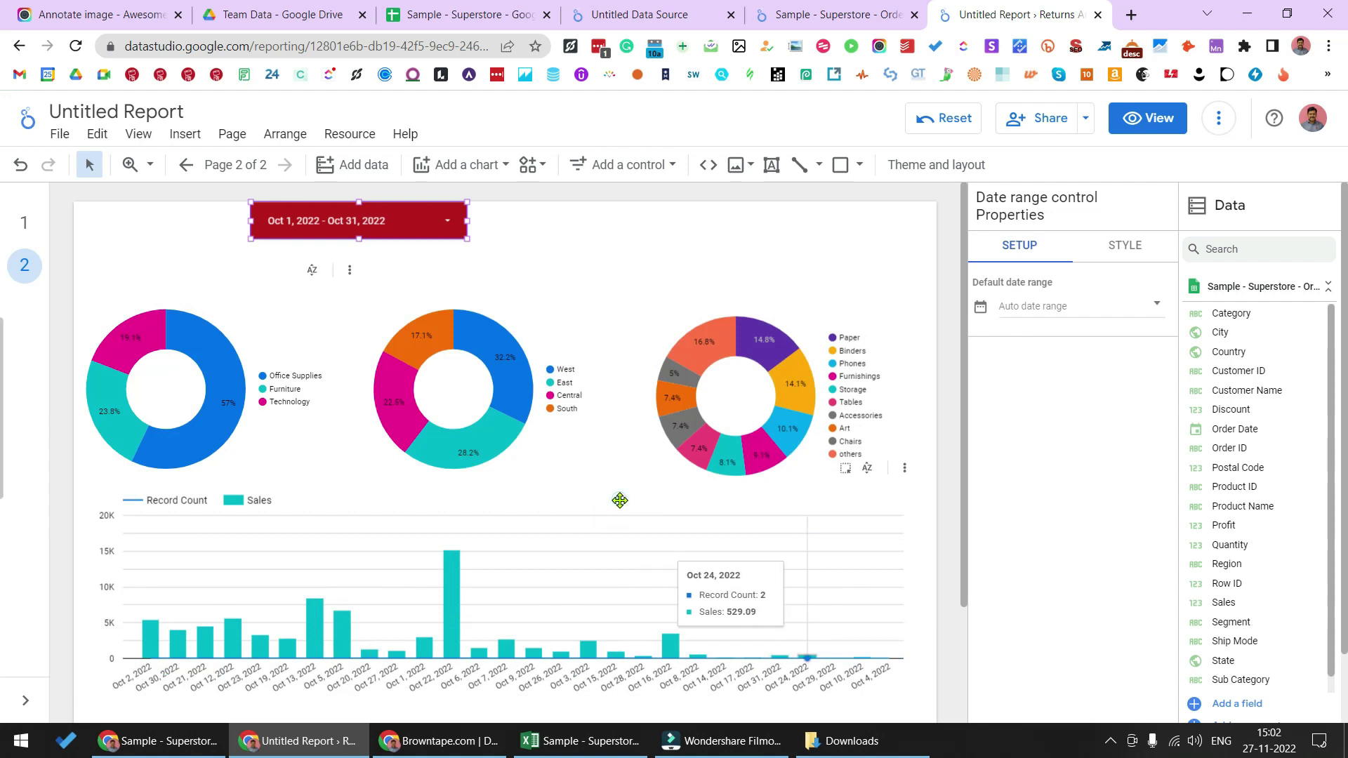
Sort the combo chart on page 2 by Order Date in descending order.
{"action": "left_click", "coordinate": [496, 565]}
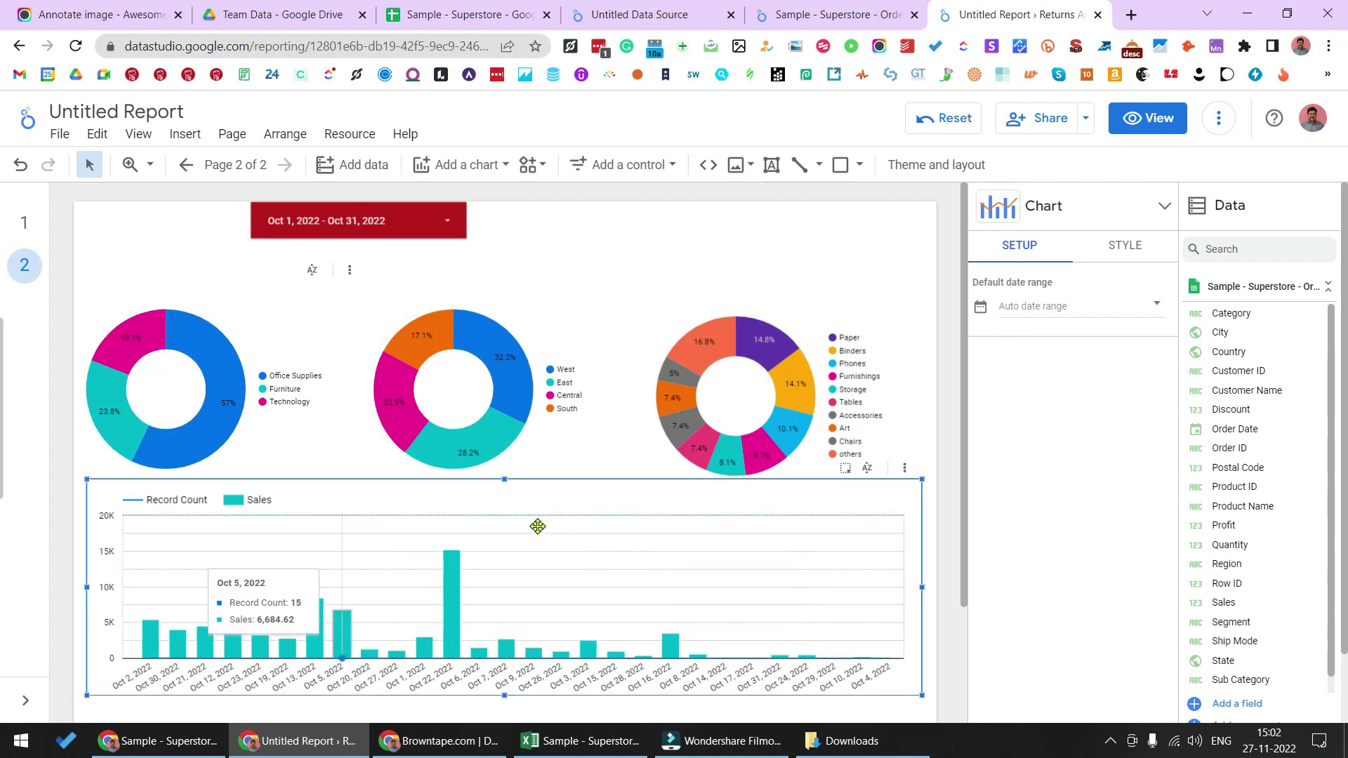
{"action": "right_click", "coordinate": [625, 535]}
{"action": "mouse_move", "coordinate": [743, 463]}
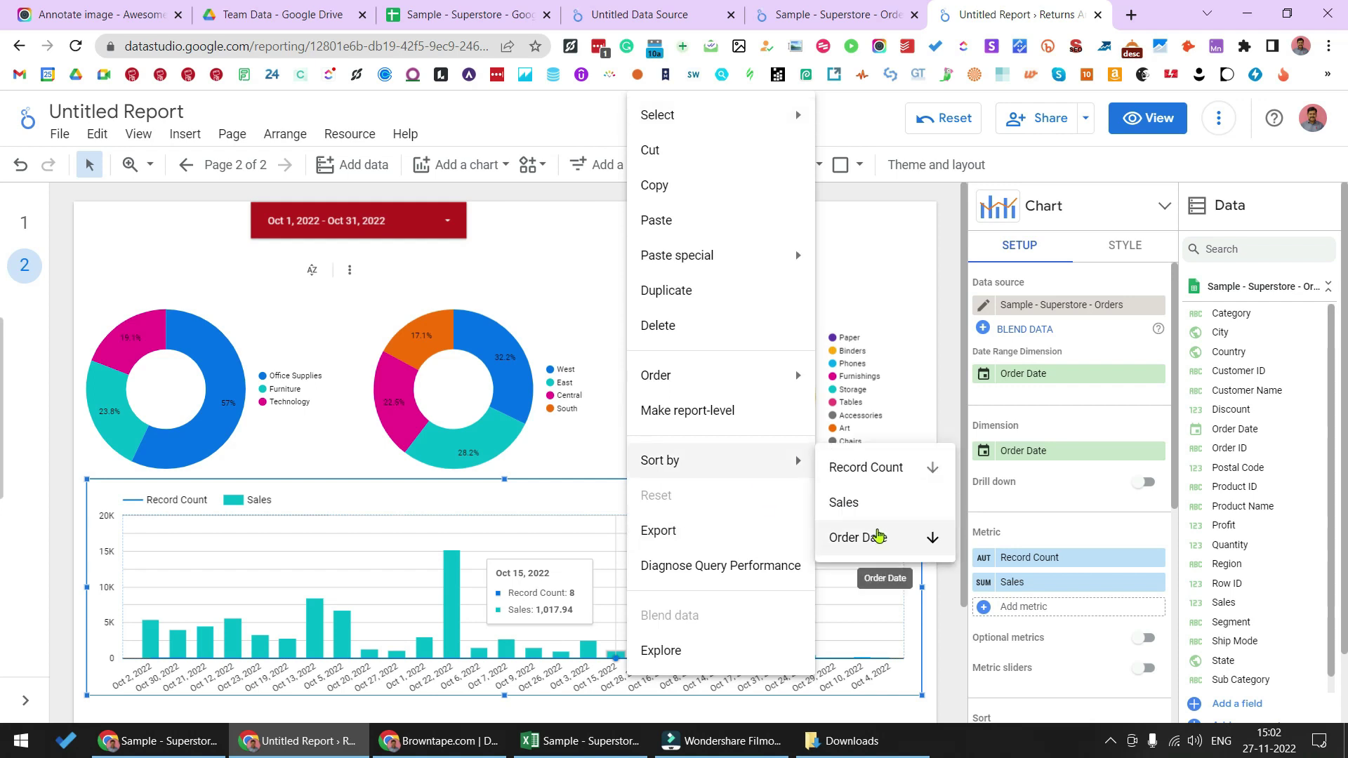
{"action": "left_click", "coordinate": [877, 537]}
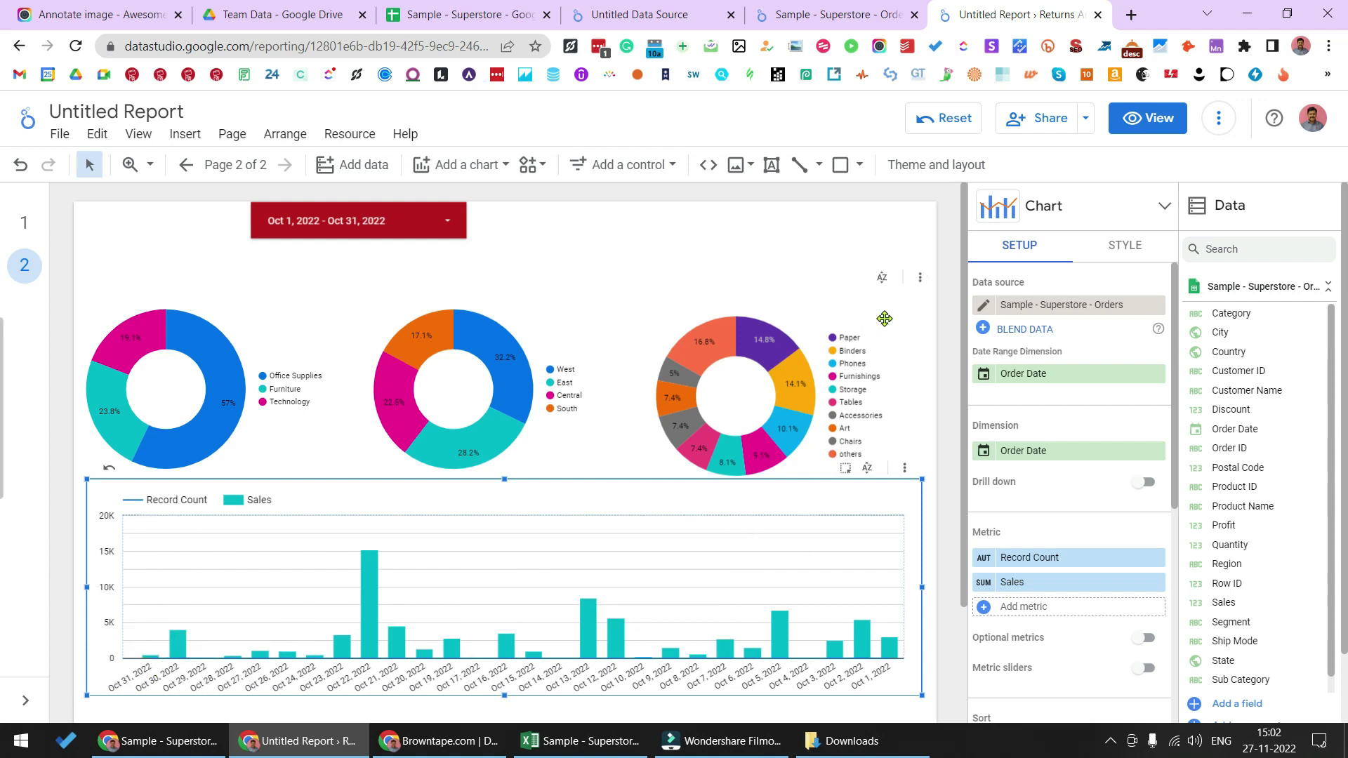
Check the location field of the map on page 1, and return to page 2.
{"action": "left_click", "coordinate": [25, 223]}
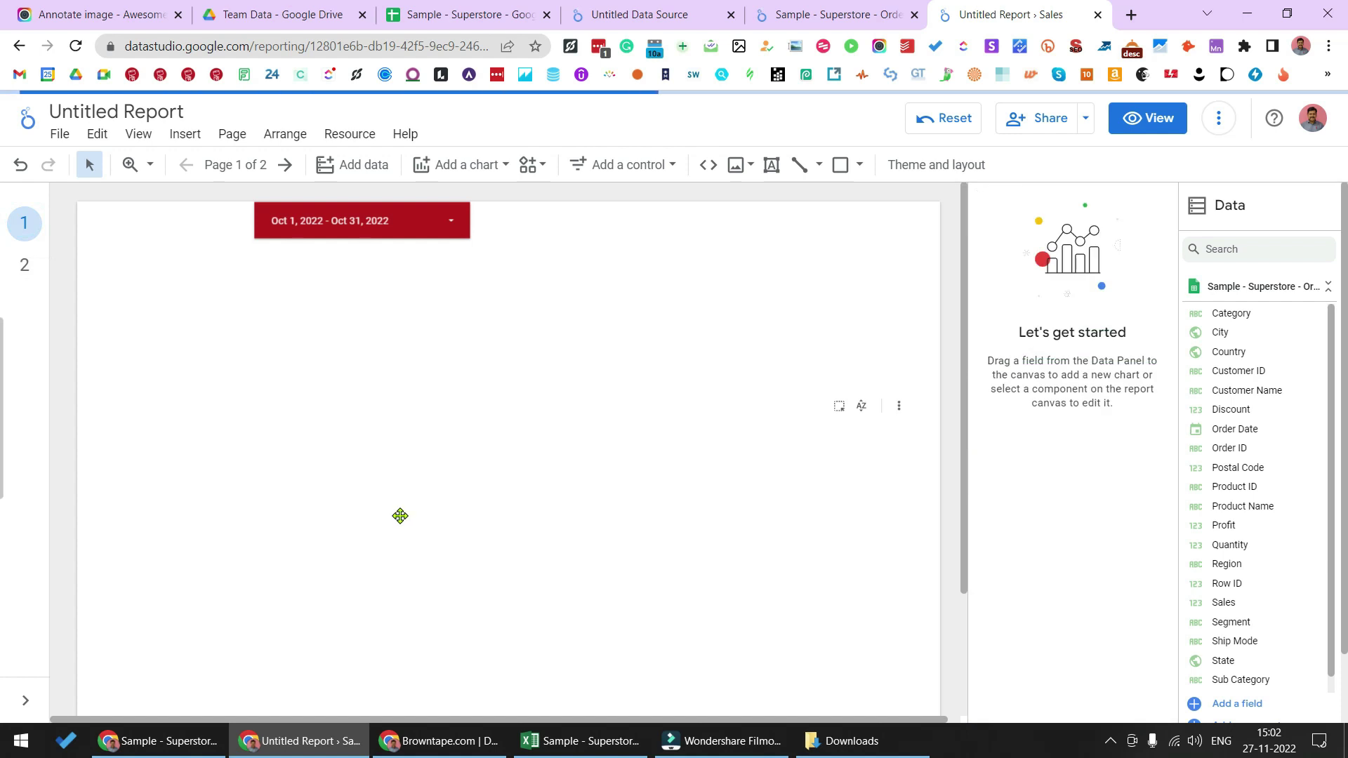
{"action": "scroll", "coordinate": [407, 518], "scroll_direction": "down", "scroll_amount": 3}
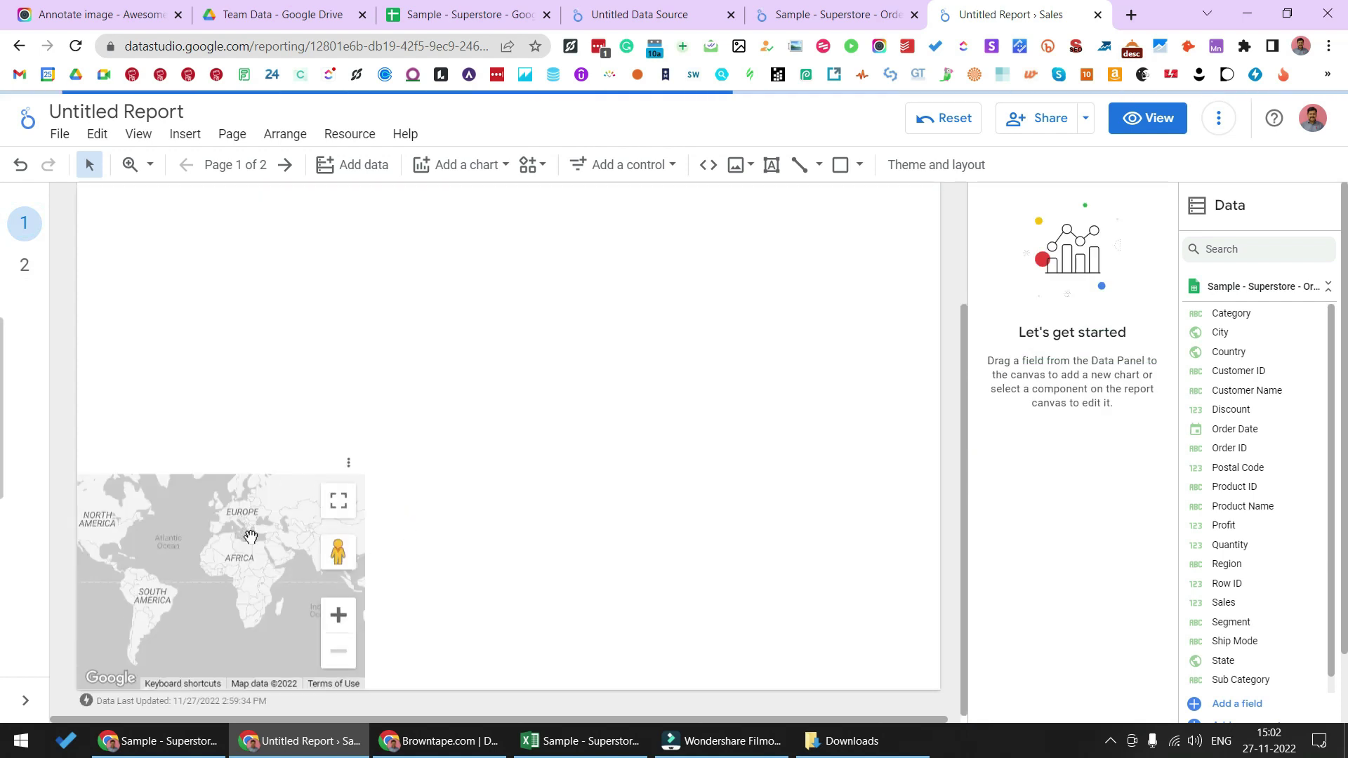
{"action": "left_click", "coordinate": [254, 561]}
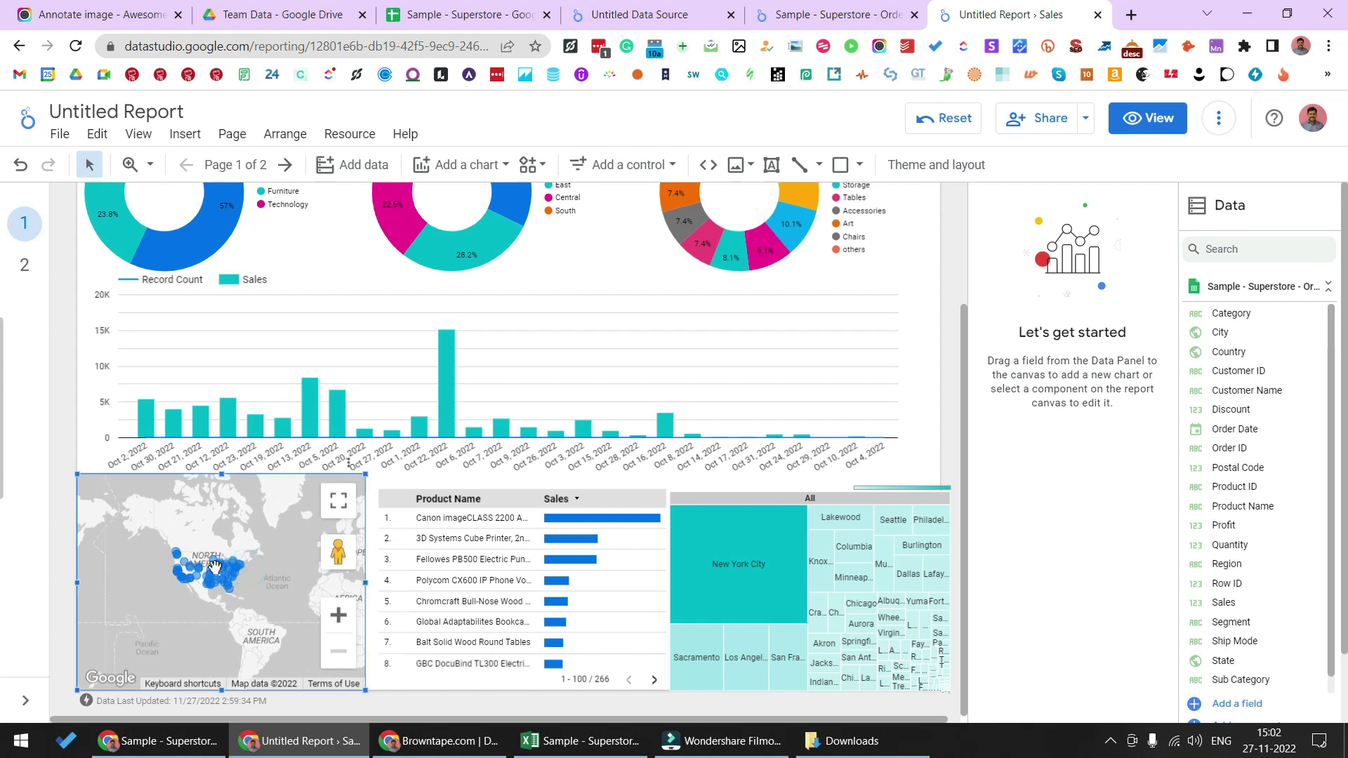
{"action": "double_click", "coordinate": [225, 563]}
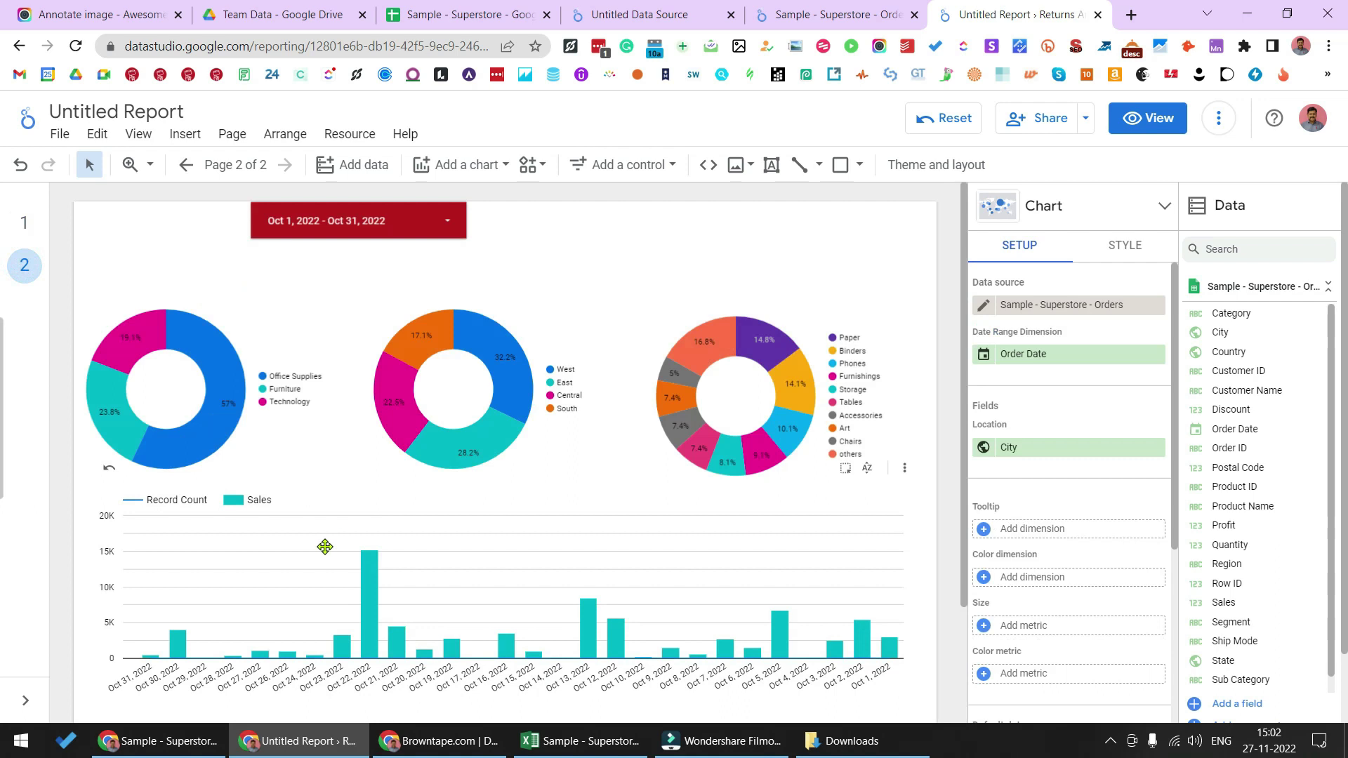
Select the three donuts and the combo chart on page 2 together and move them slightly up to free space below.
{"action": "scroll", "coordinate": [421, 546], "scroll_direction": "down", "scroll_amount": 1}
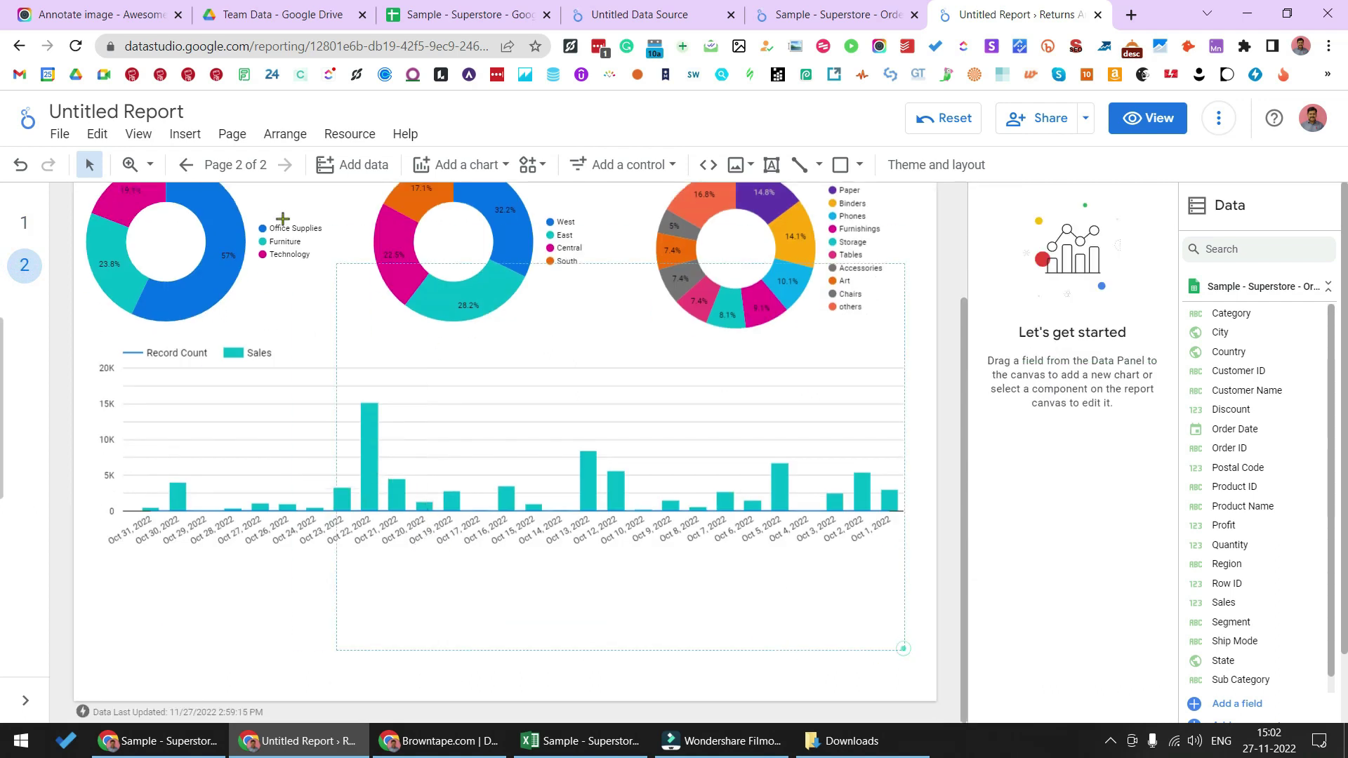
{"action": "left_click_drag", "start_coordinate": [903, 648], "coordinate": [340, 352]}
{"action": "scroll", "coordinate": [465, 383], "scroll_direction": "up", "scroll_amount": 1}
{"action": "scroll", "coordinate": [465, 383], "scroll_direction": "up", "scroll_amount": 1}
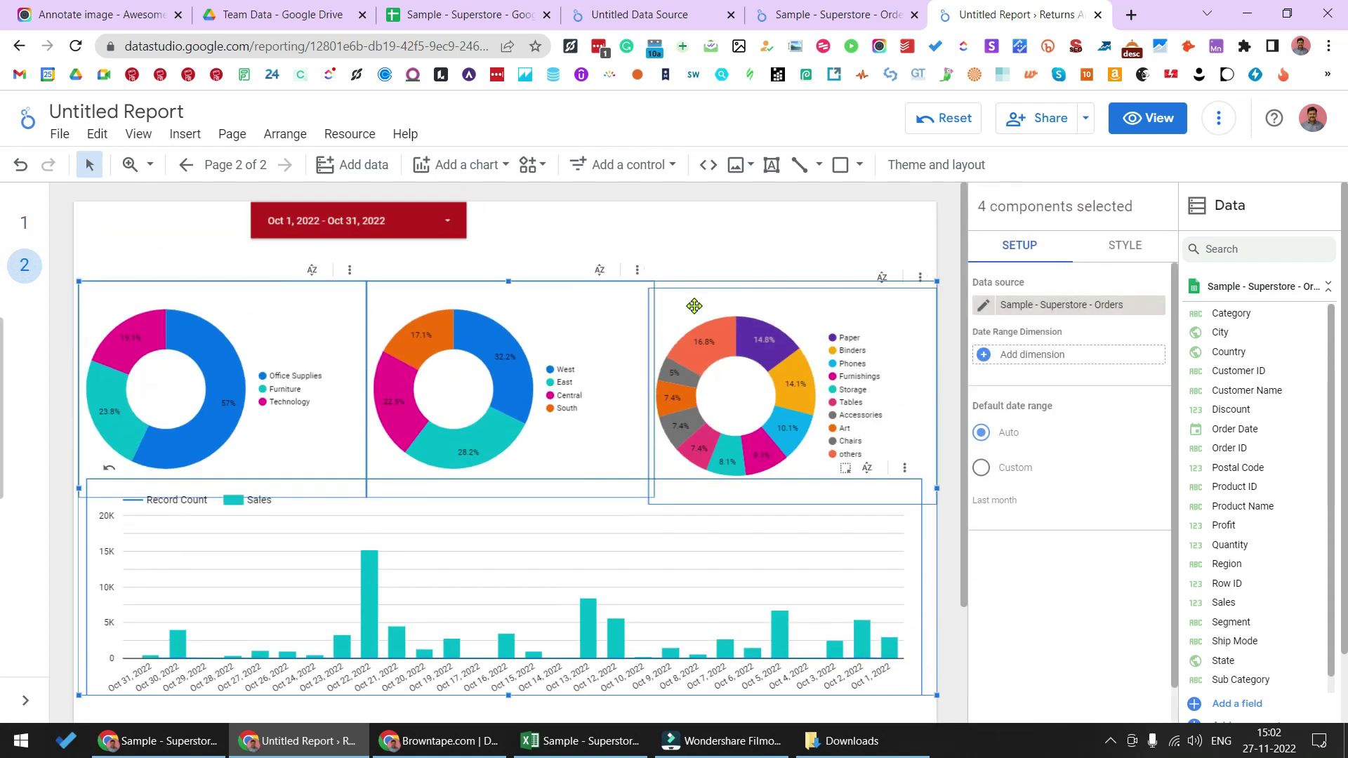
{"action": "left_click_drag", "start_coordinate": [699, 300], "coordinate": [698, 257]}
{"action": "left_click", "coordinate": [475, 676]}
{"action": "scroll", "coordinate": [320, 349], "scroll_direction": "down", "scroll_amount": 3}
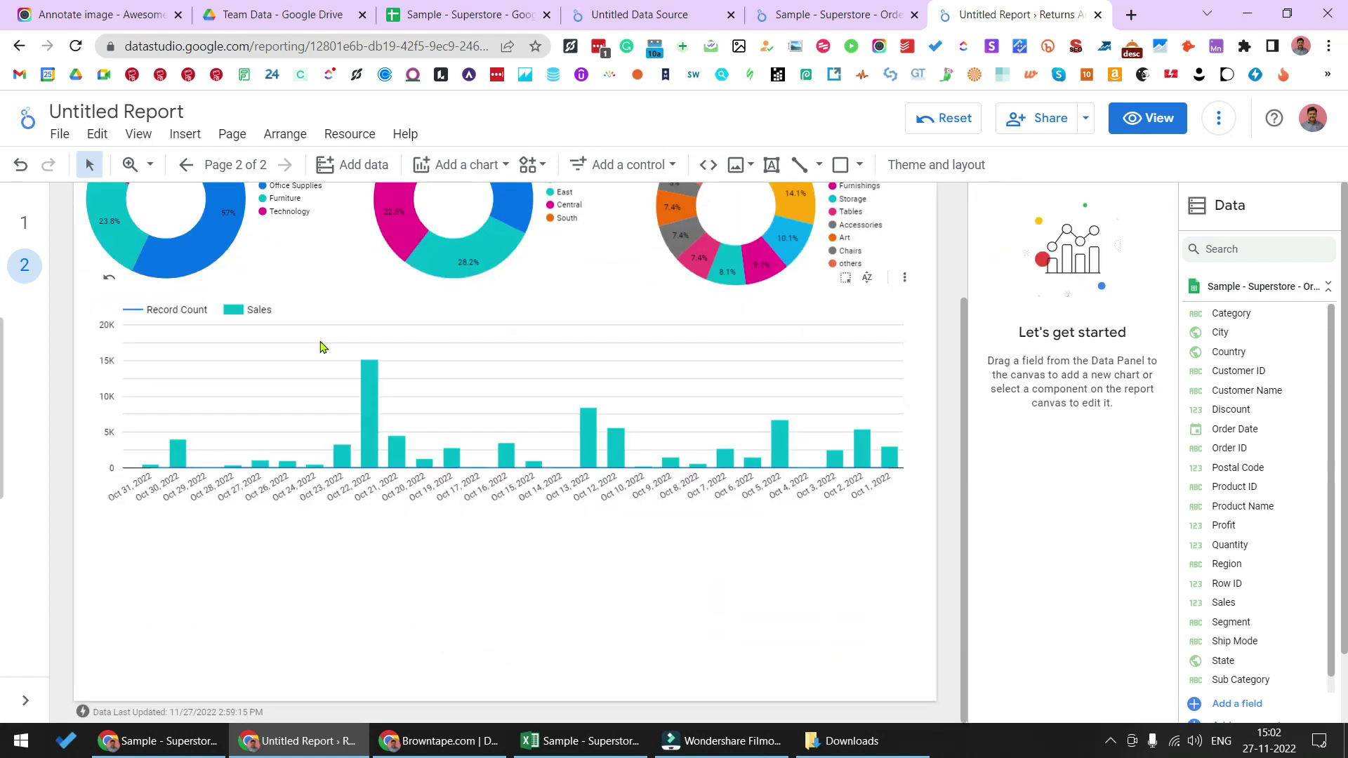
Add a Google Maps bubble map on page 2, below the combo chart and aligned with the page's left margin.
{"action": "left_click", "coordinate": [472, 167]}
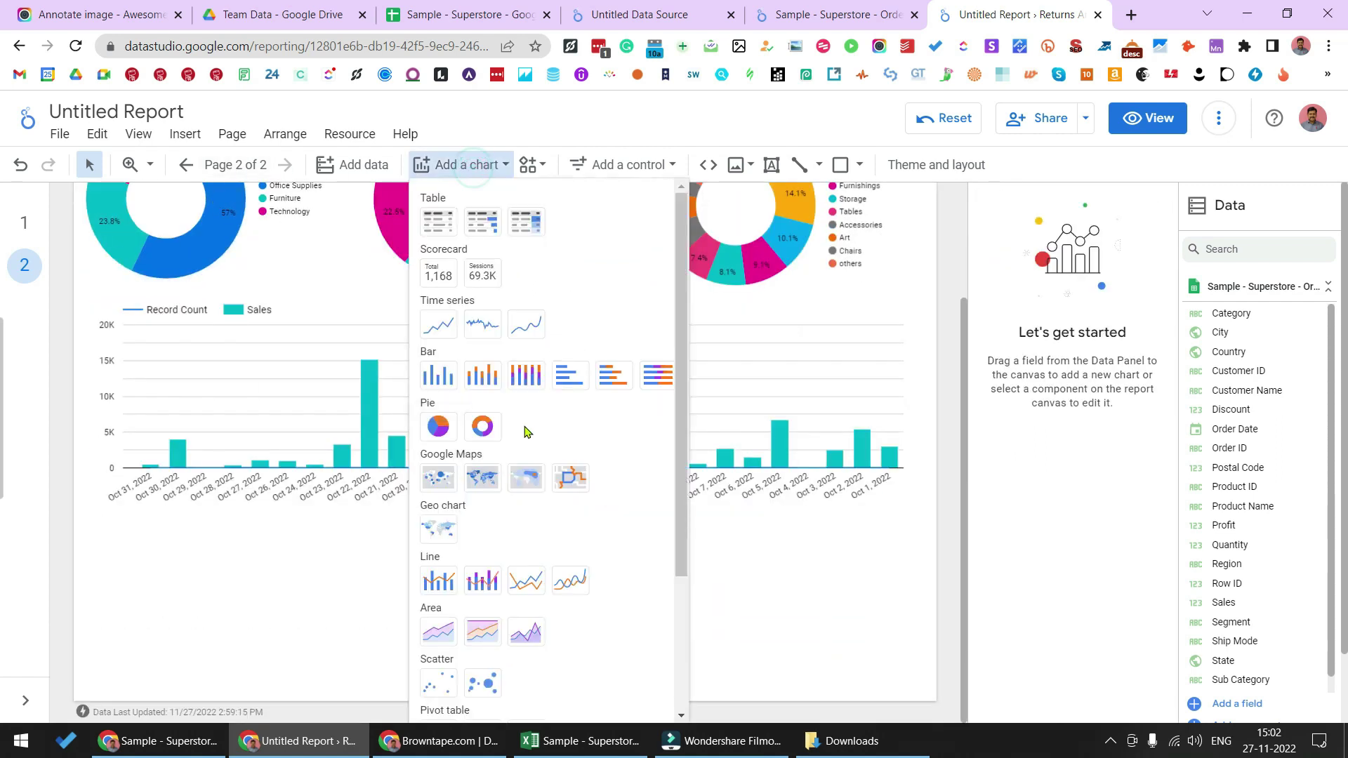
{"action": "scroll", "coordinate": [537, 537], "scroll_direction": "down", "scroll_amount": 3}
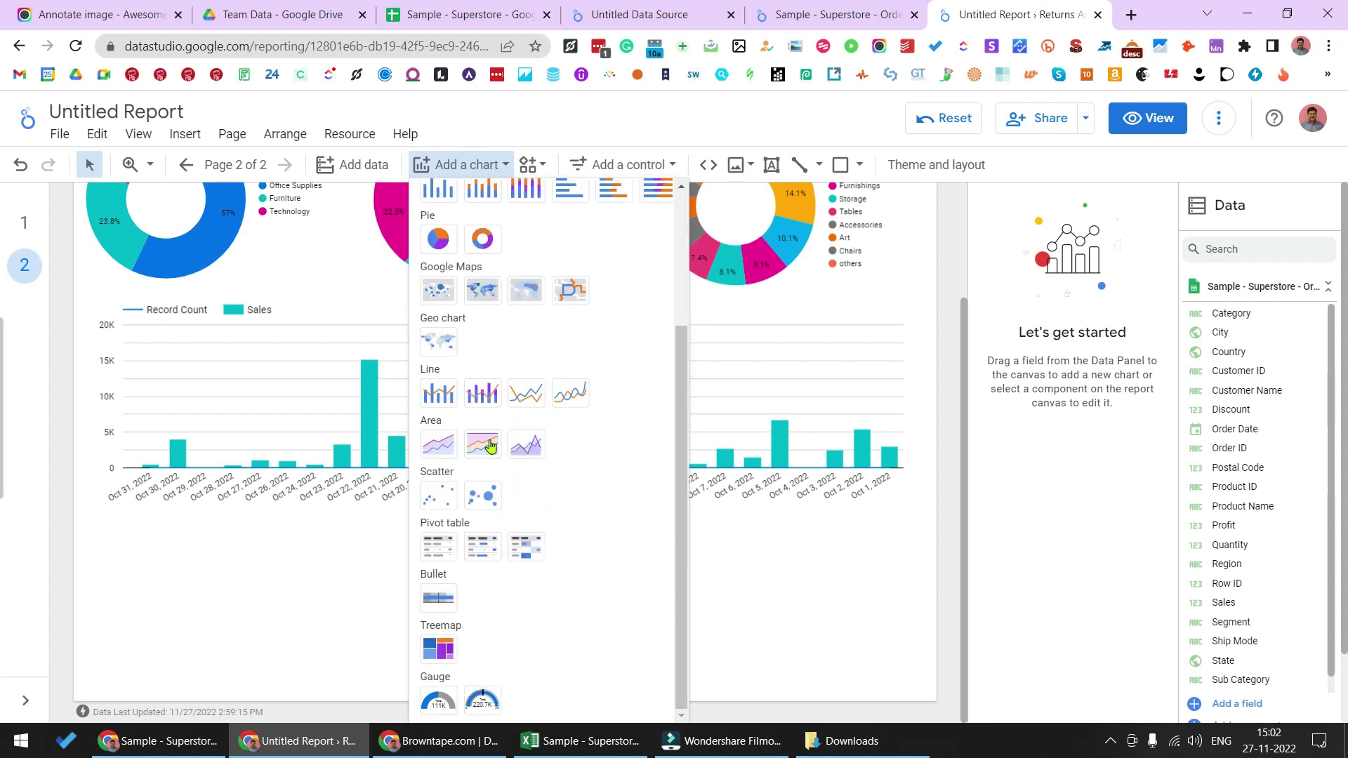
{"action": "left_click", "coordinate": [442, 287]}
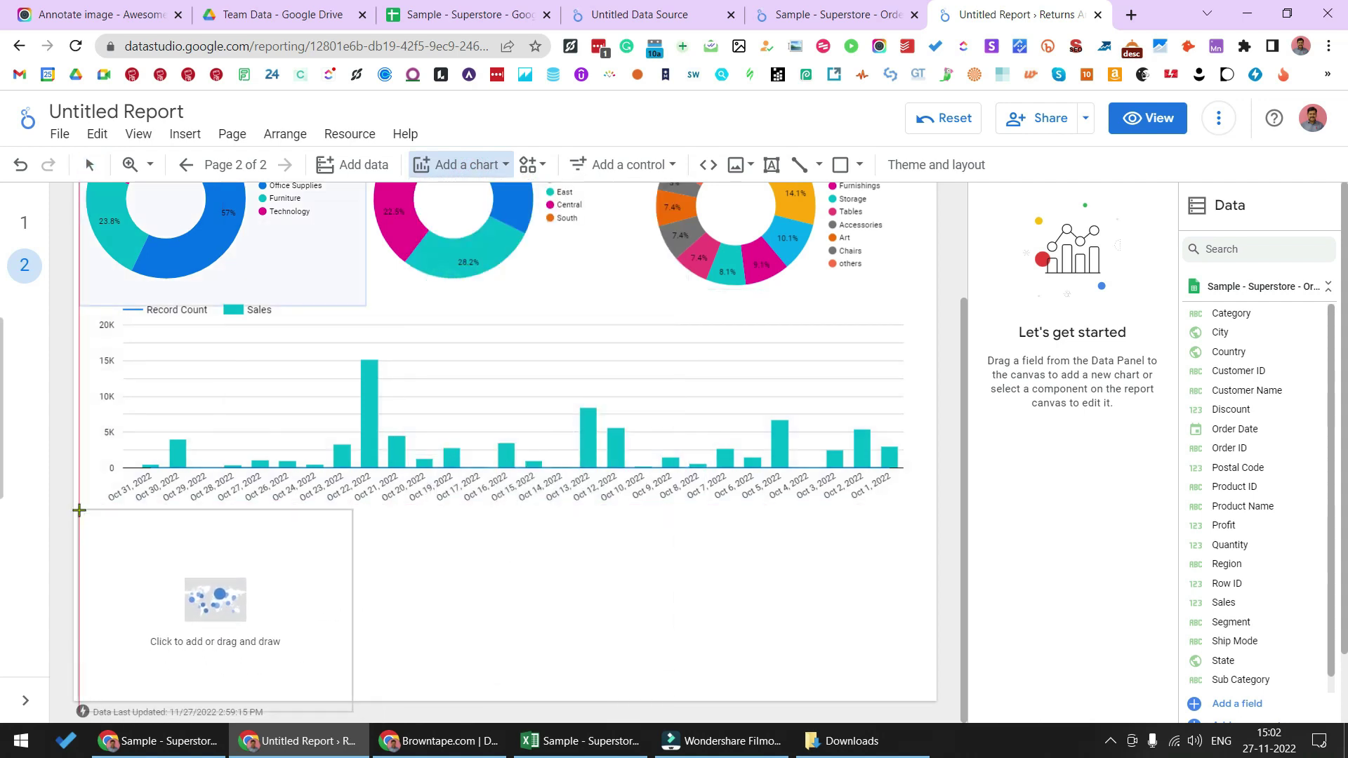
{"action": "left_click", "coordinate": [79, 505]}
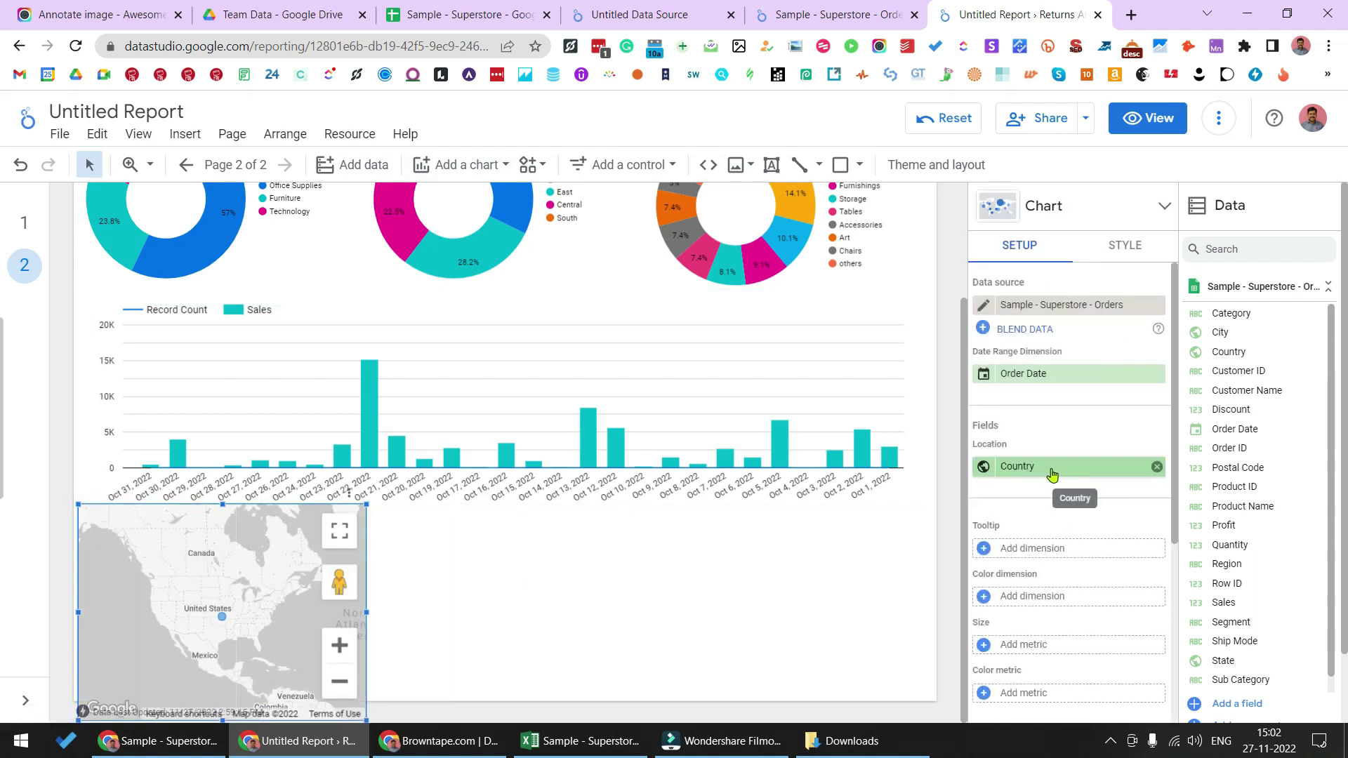
Set the new map's location field to City.
{"action": "left_click", "coordinate": [1052, 474]}
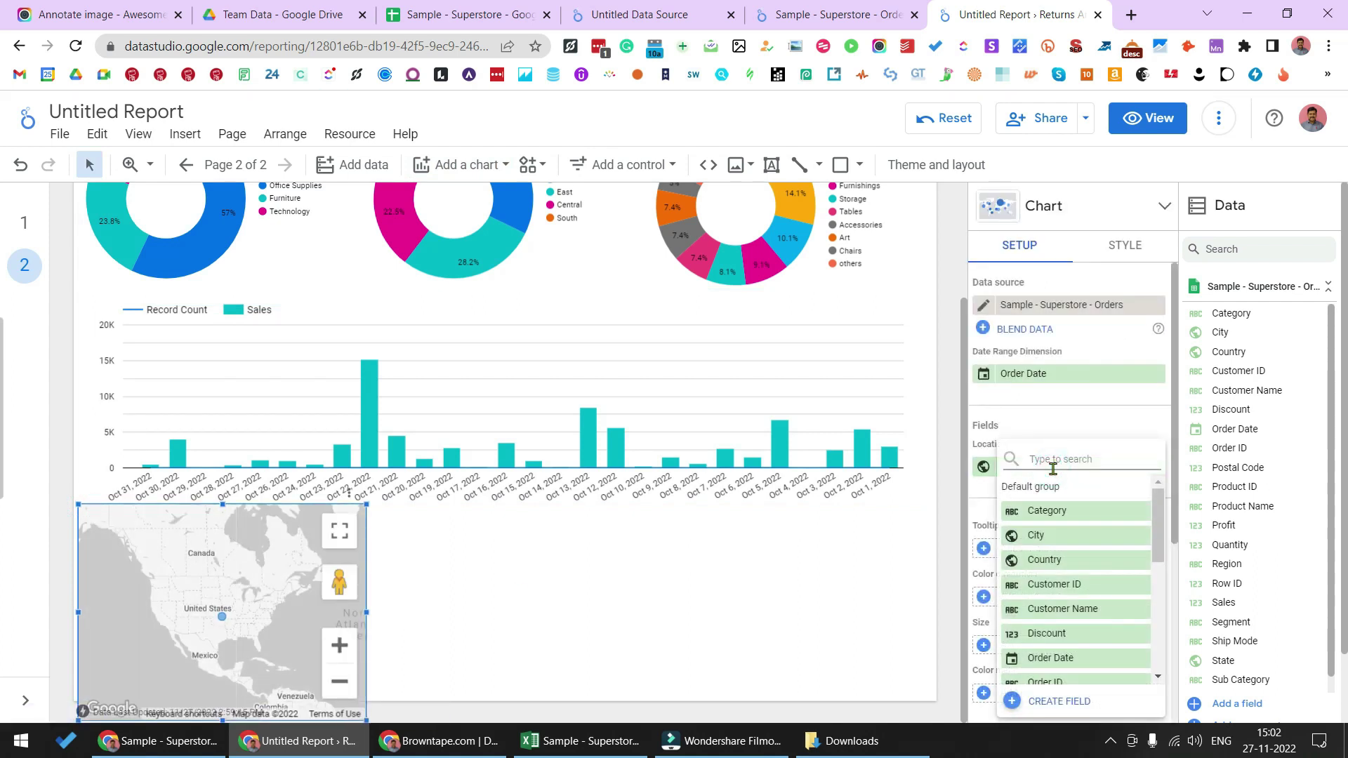
{"action": "type", "text": "cit"}
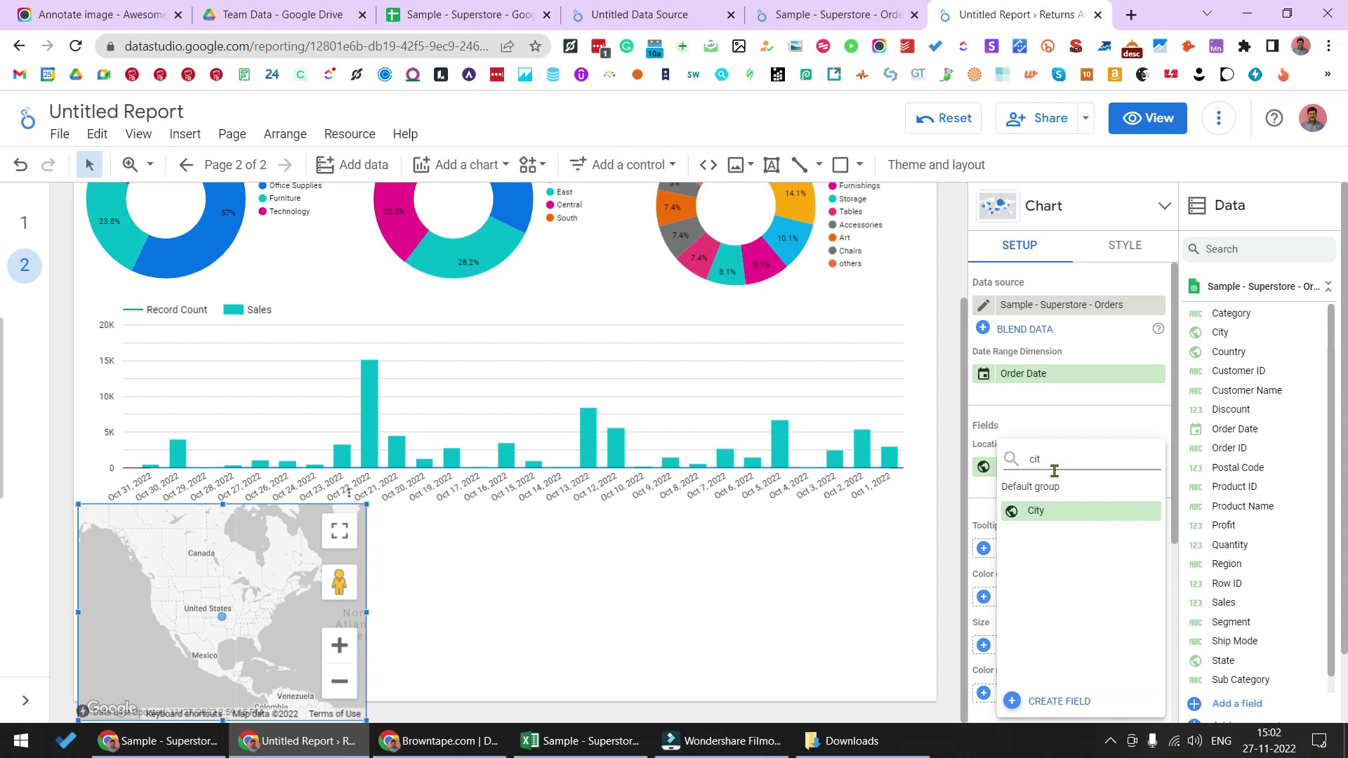
{"action": "left_click", "coordinate": [1052, 511]}
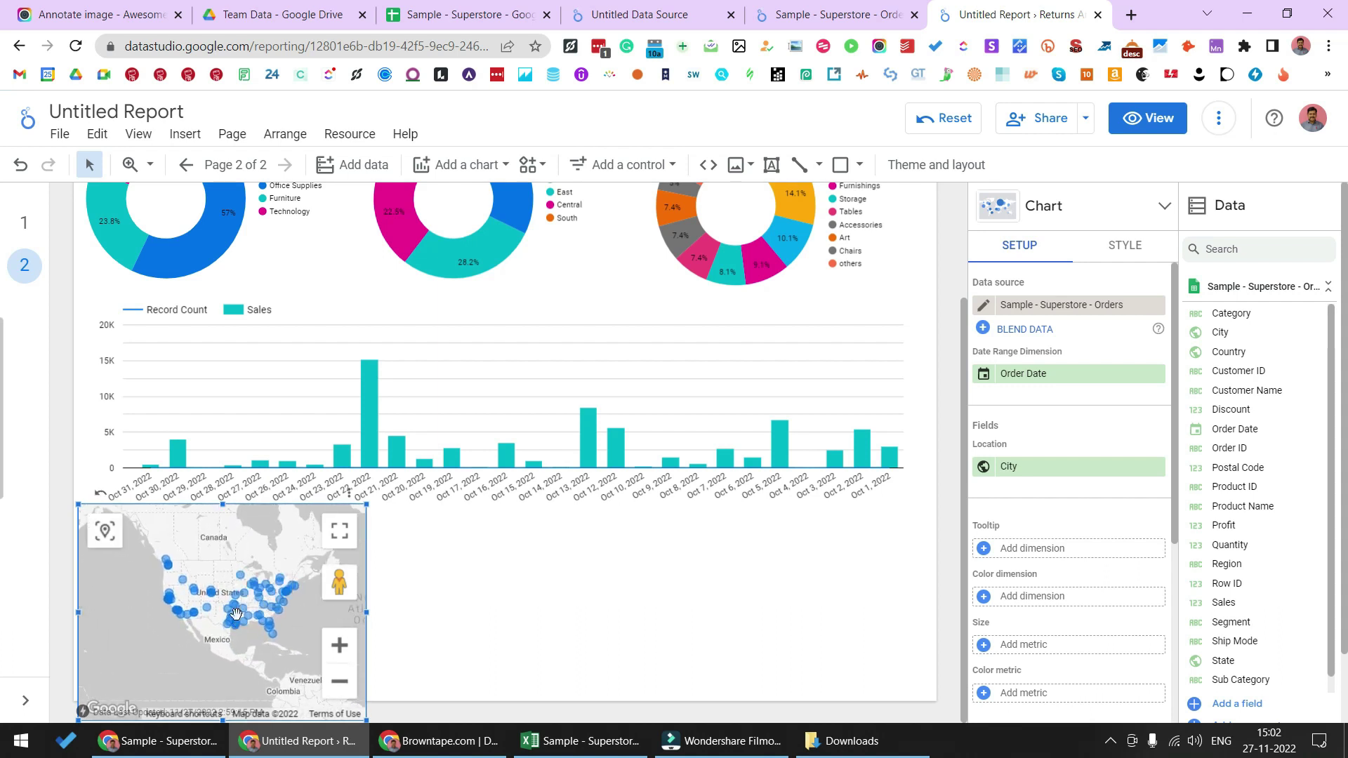
{"action": "scroll", "coordinate": [236, 614], "scroll_direction": "up", "scroll_amount": 1}
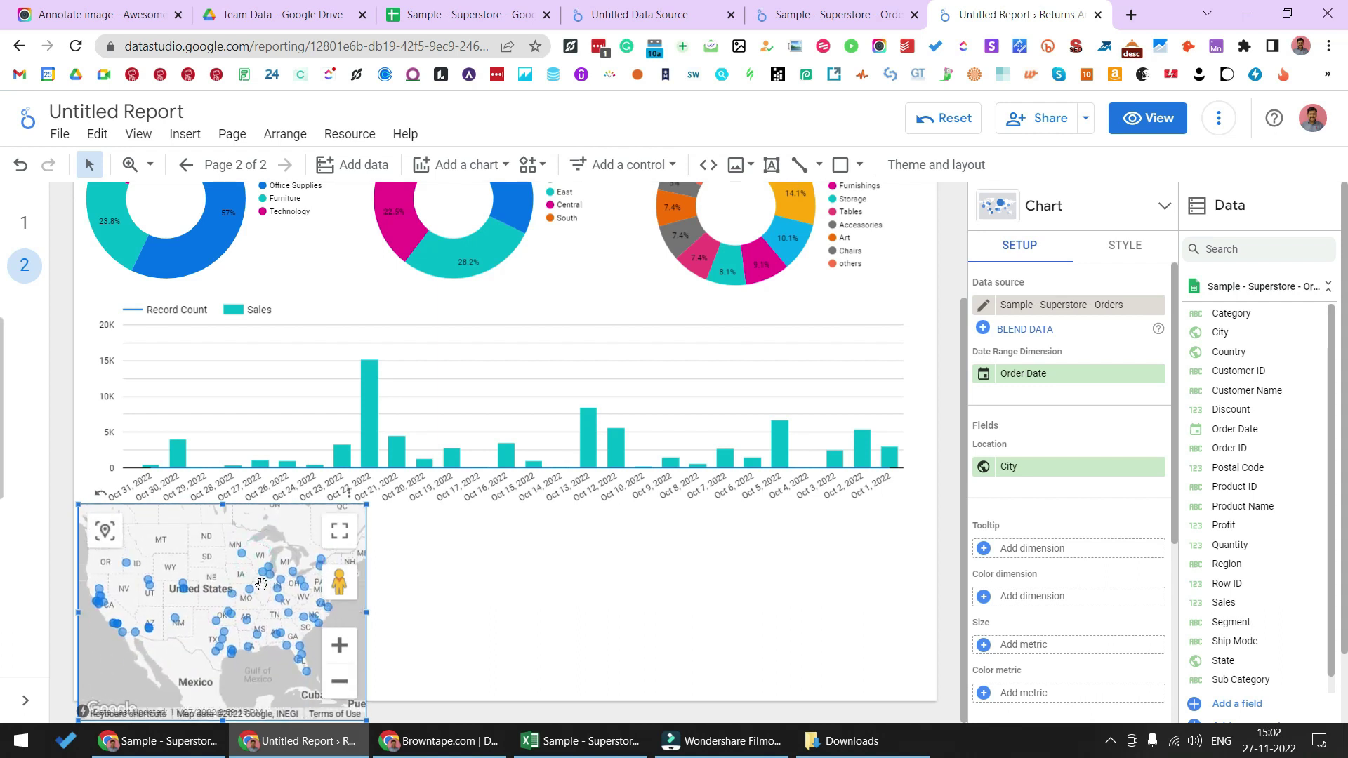
{"action": "scroll", "coordinate": [256, 584], "scroll_direction": "down", "scroll_amount": 1}
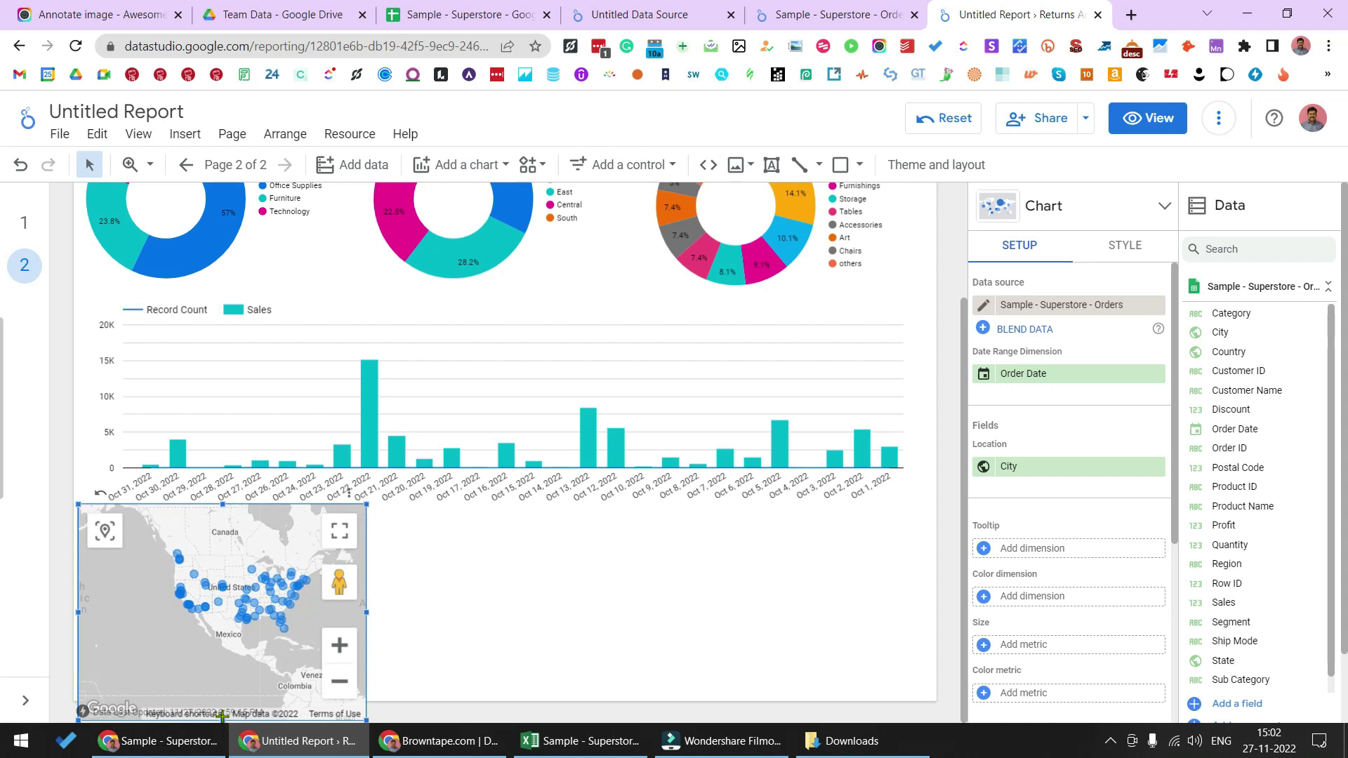
{"action": "left_click", "coordinate": [498, 636]}
{"action": "left_click", "coordinate": [527, 618]}
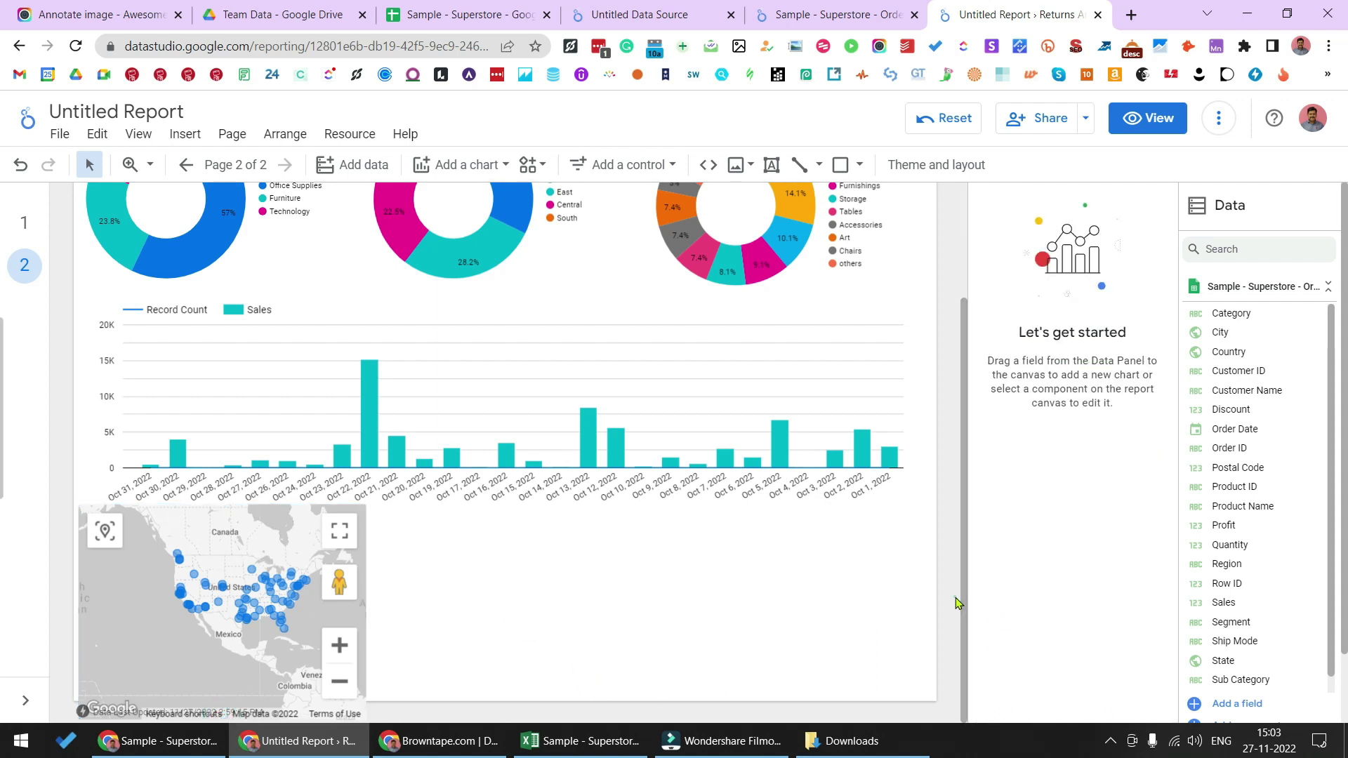
{"action": "left_click", "coordinate": [199, 526]}
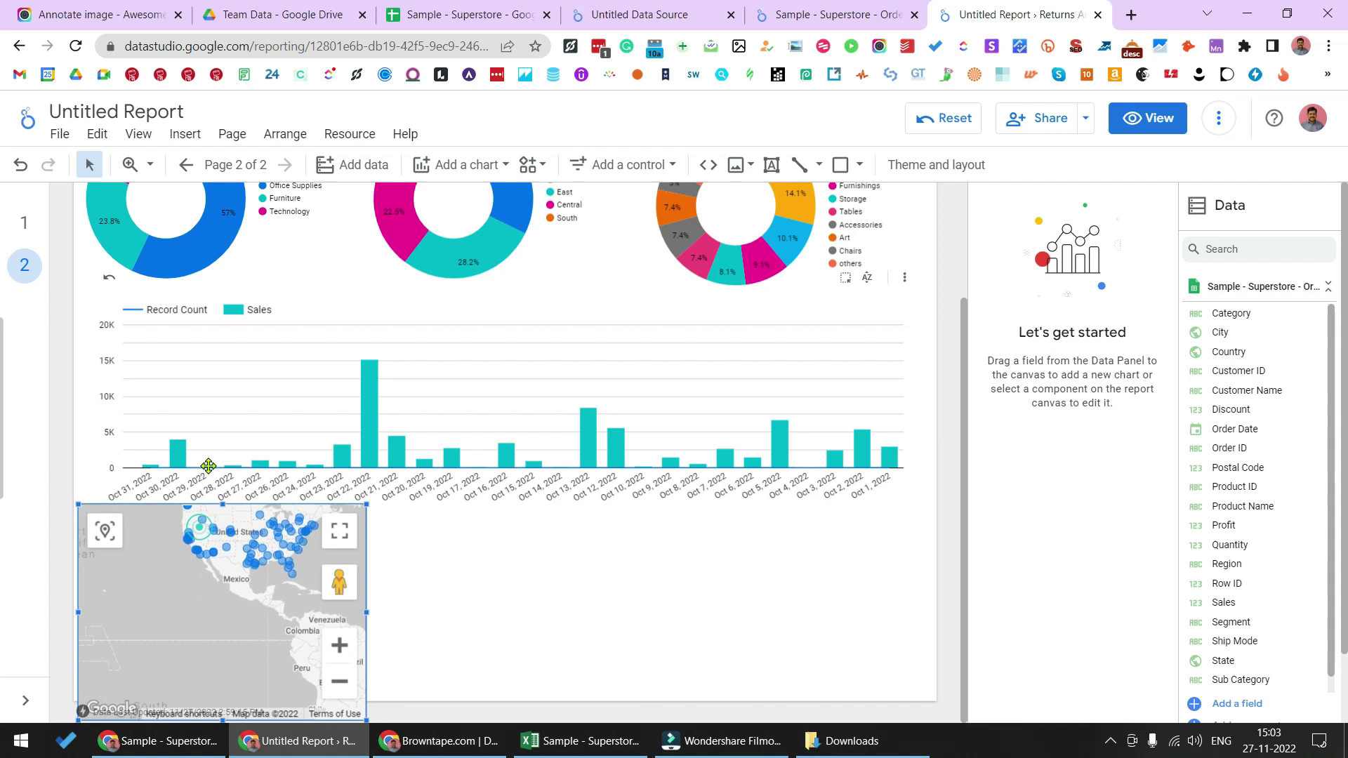
{"action": "left_click", "coordinate": [438, 554]}
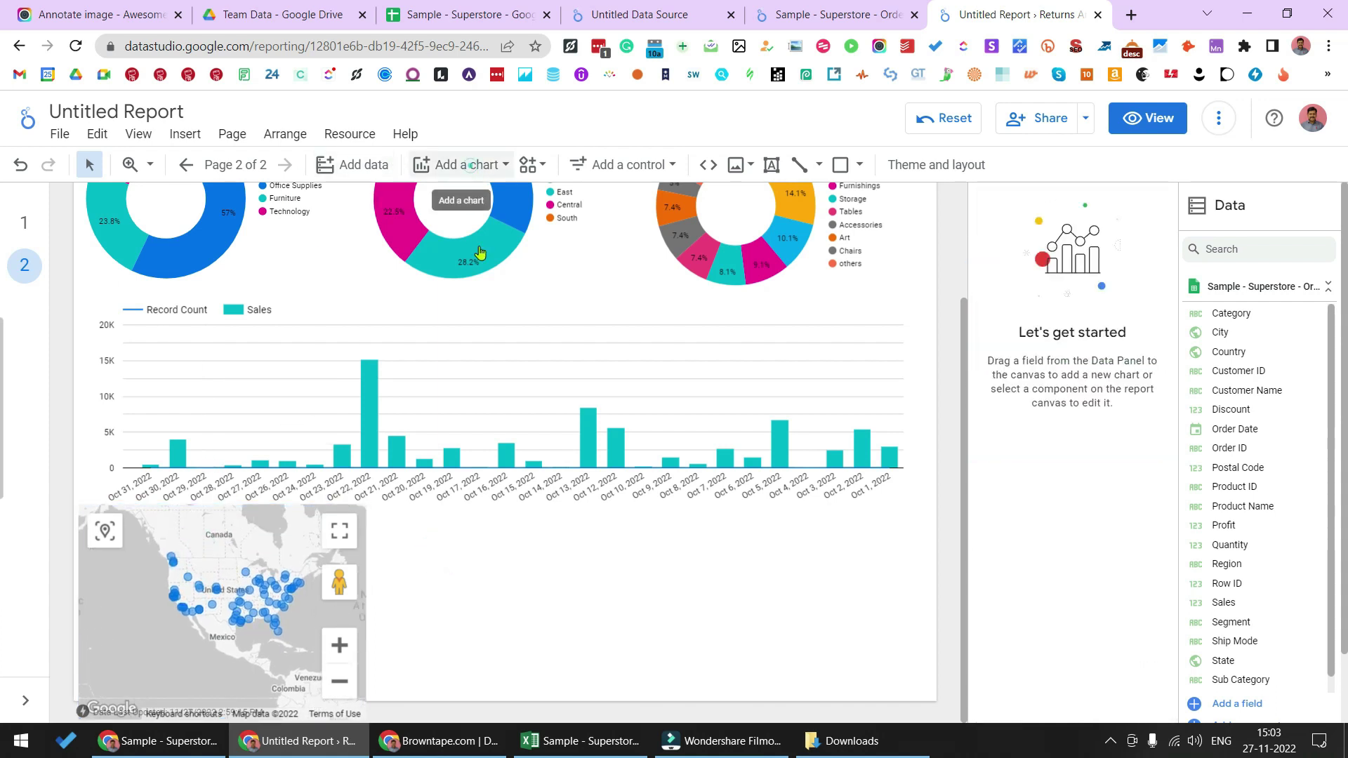
Add a table with bars beside the map, directly below the combo chart.
{"action": "left_click", "coordinate": [463, 164]}
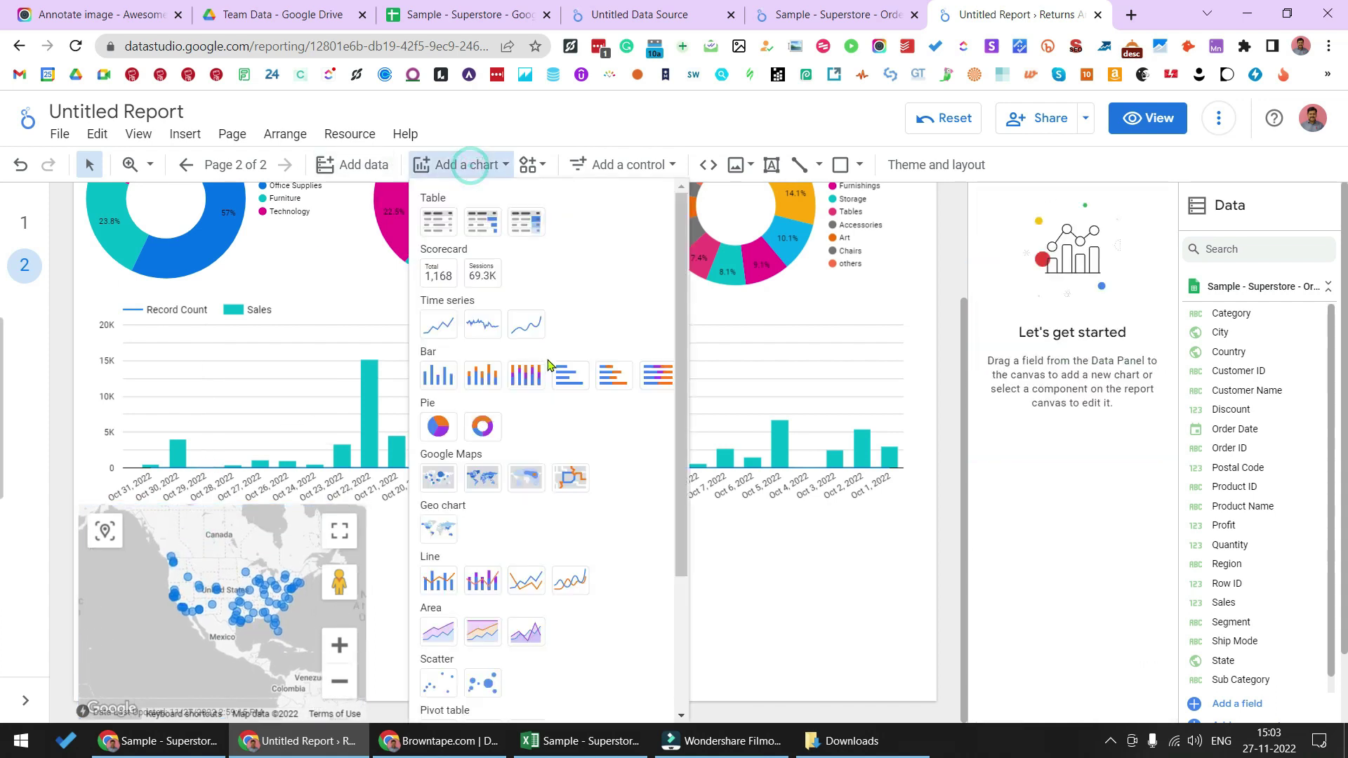
{"action": "left_click", "coordinate": [483, 221]}
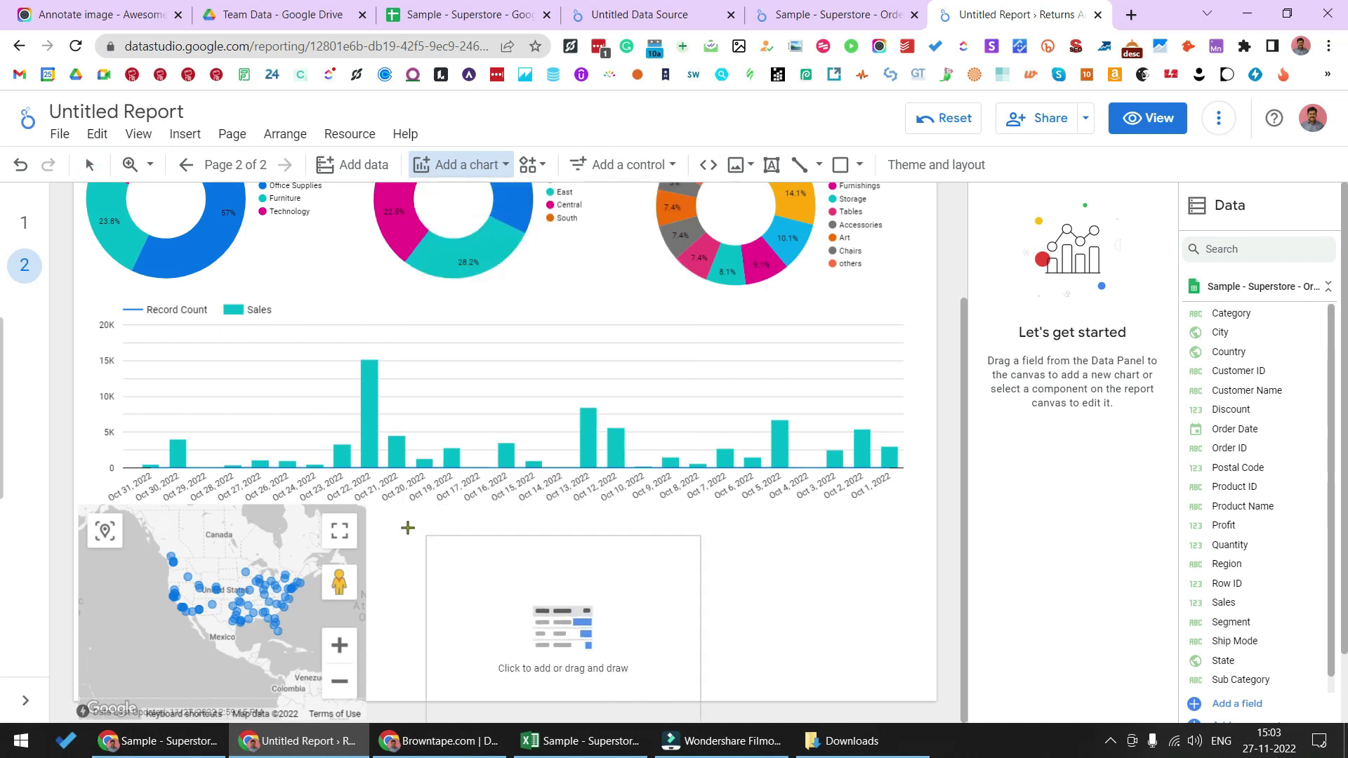
{"action": "left_click", "coordinate": [375, 504]}
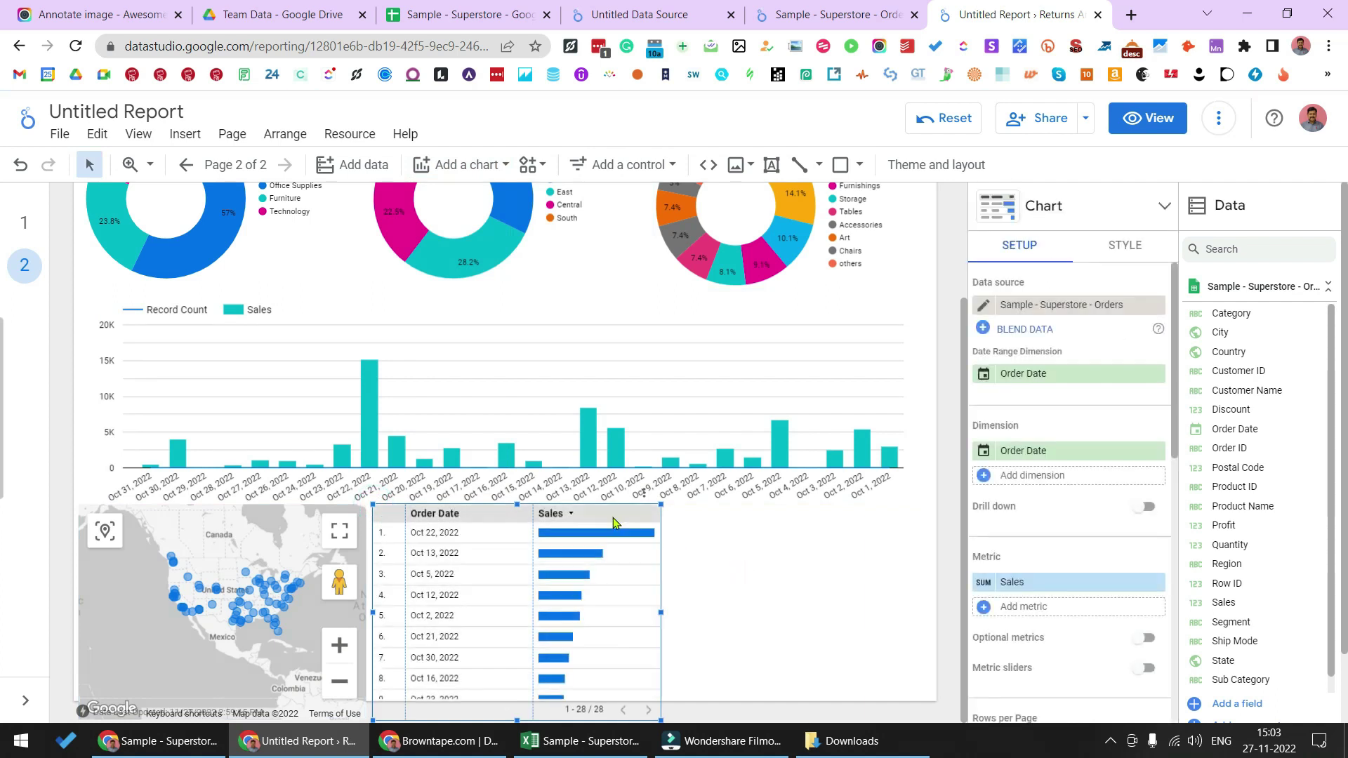
Set the bar table's dimension to Product Name and widen the table slightly.
{"action": "left_click", "coordinate": [1066, 451]}
{"action": "type", "text": "p"}
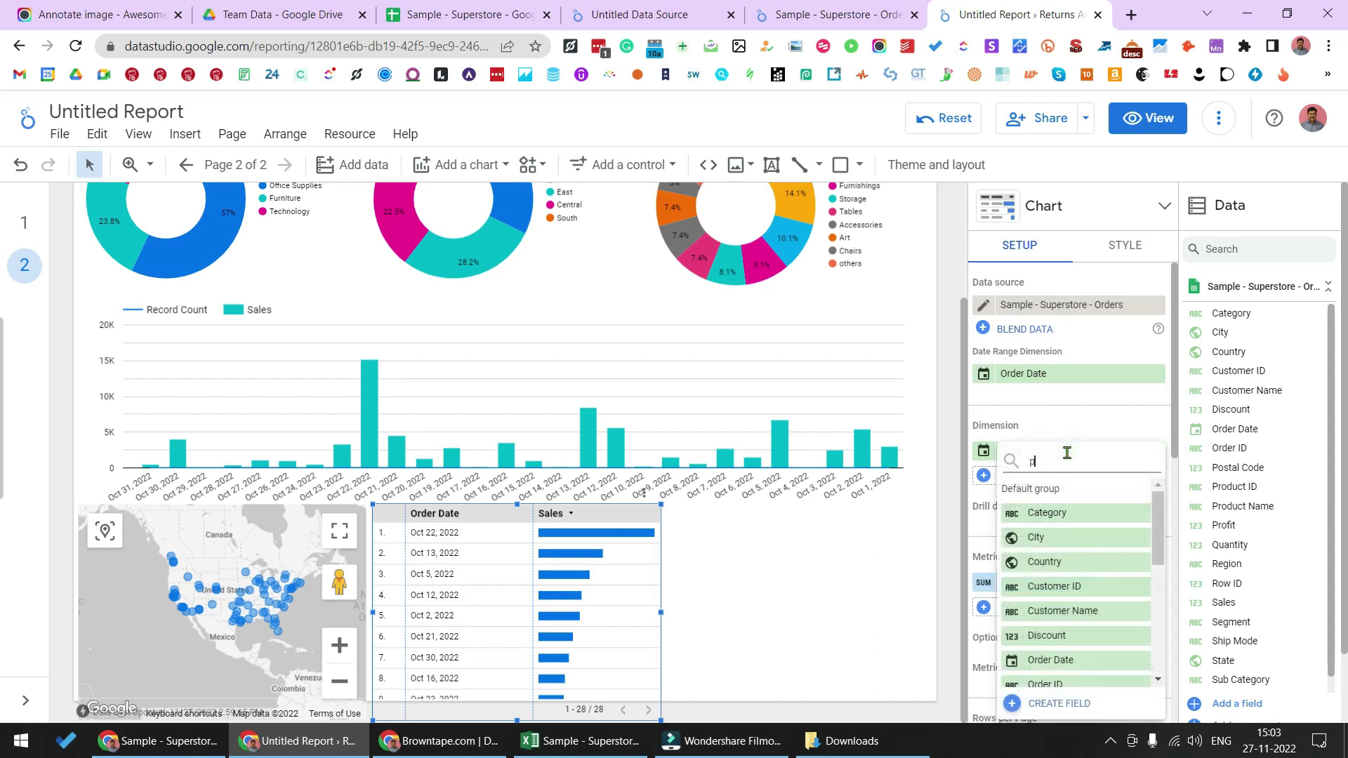
{"action": "type", "text": "rp"}
{"action": "type", "text": "o"}
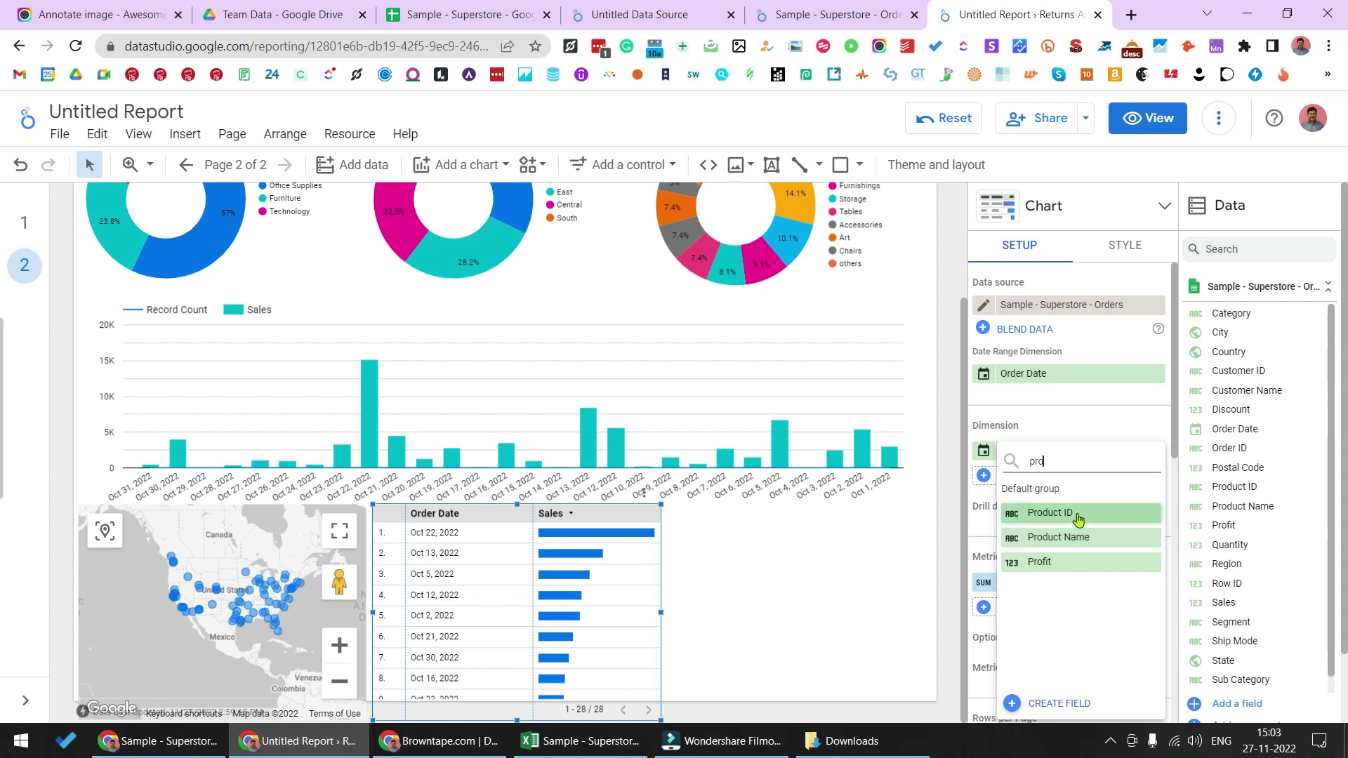
{"action": "left_click", "coordinate": [1078, 539]}
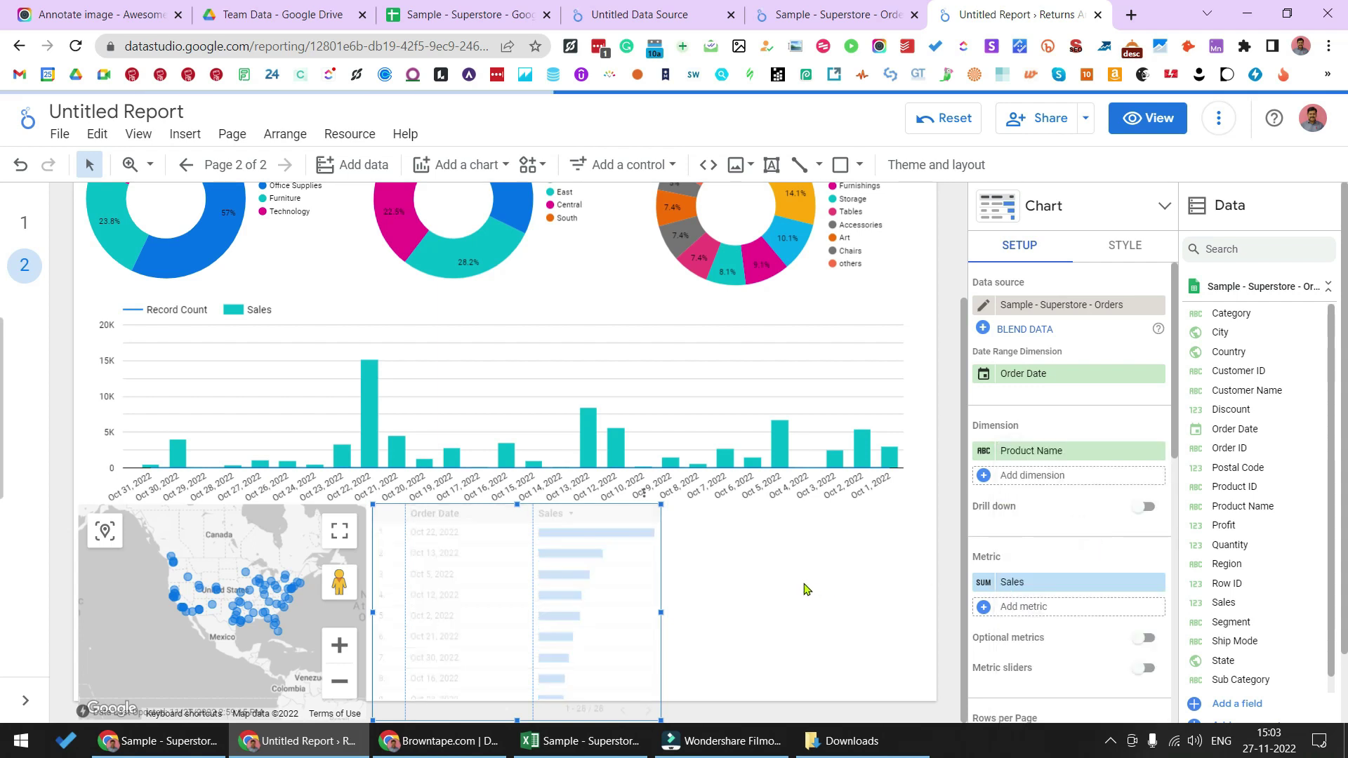
{"action": "mouse_move", "coordinate": [663, 611]}
{"action": "left_mouse_down"}
{"action": "mouse_move", "coordinate": [752, 608]}
{"action": "mouse_move", "coordinate": [655, 612]}
{"action": "mouse_move", "coordinate": [666, 611]}
{"action": "left_mouse_up"}
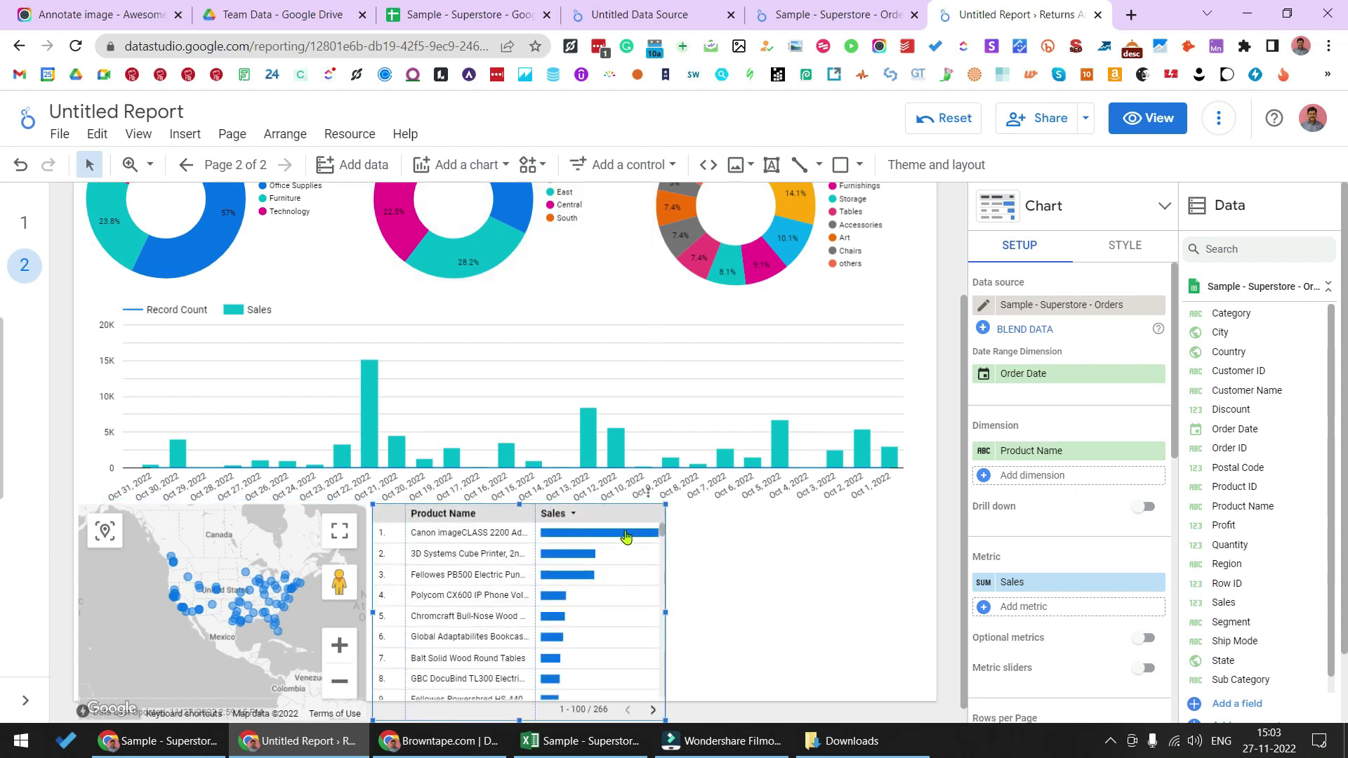
{"action": "left_click", "coordinate": [747, 548]}
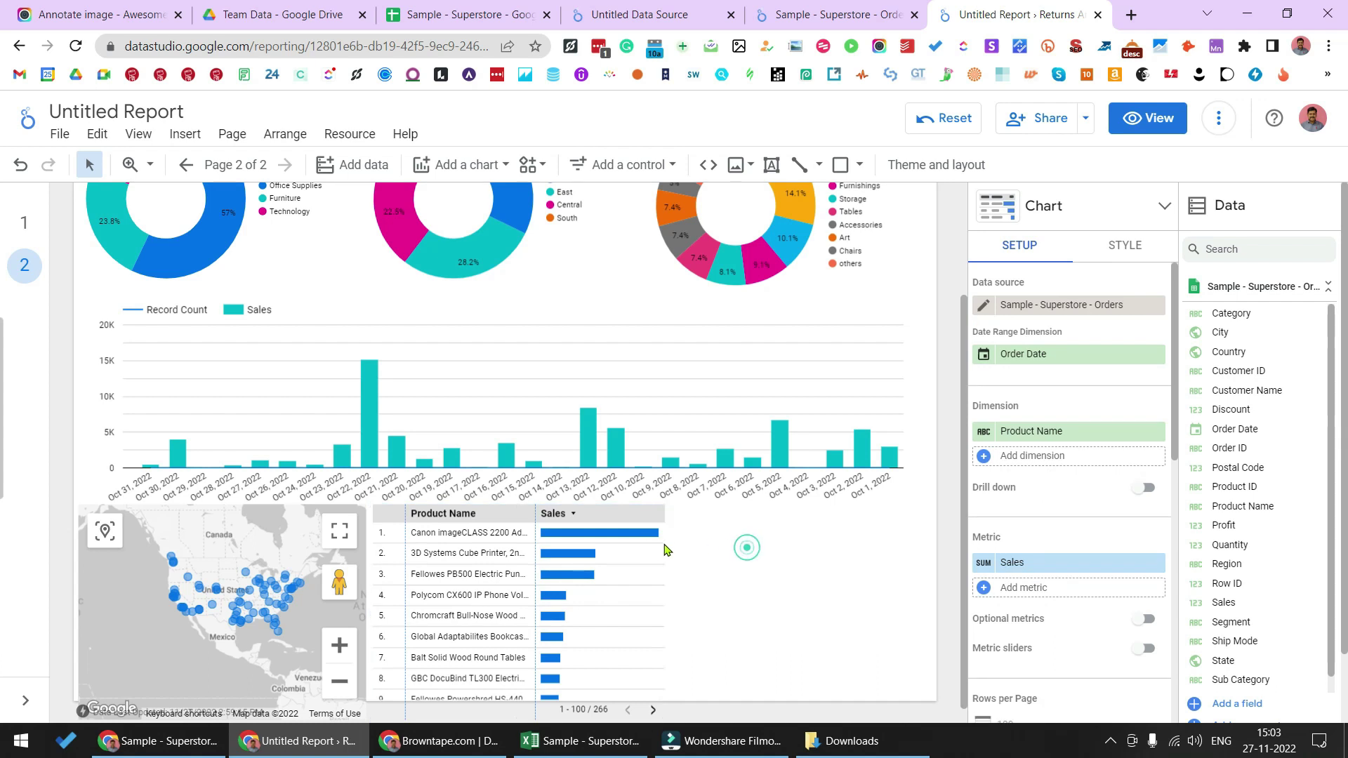
Cross-filter page 2 by the first product in the bar table, check the other charts, and reset the table's filter.
{"action": "left_click", "coordinate": [601, 540]}
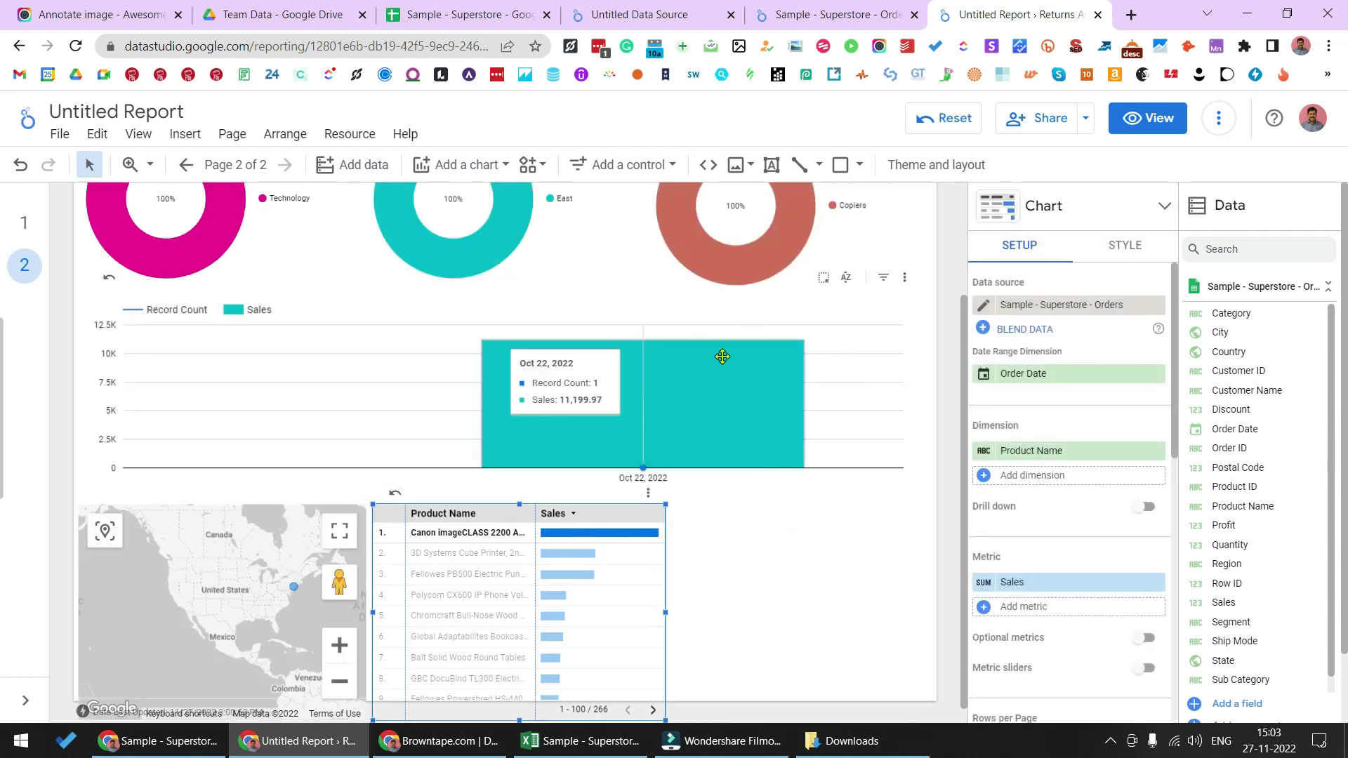
{"action": "scroll", "coordinate": [714, 365], "scroll_direction": "up", "scroll_amount": 2}
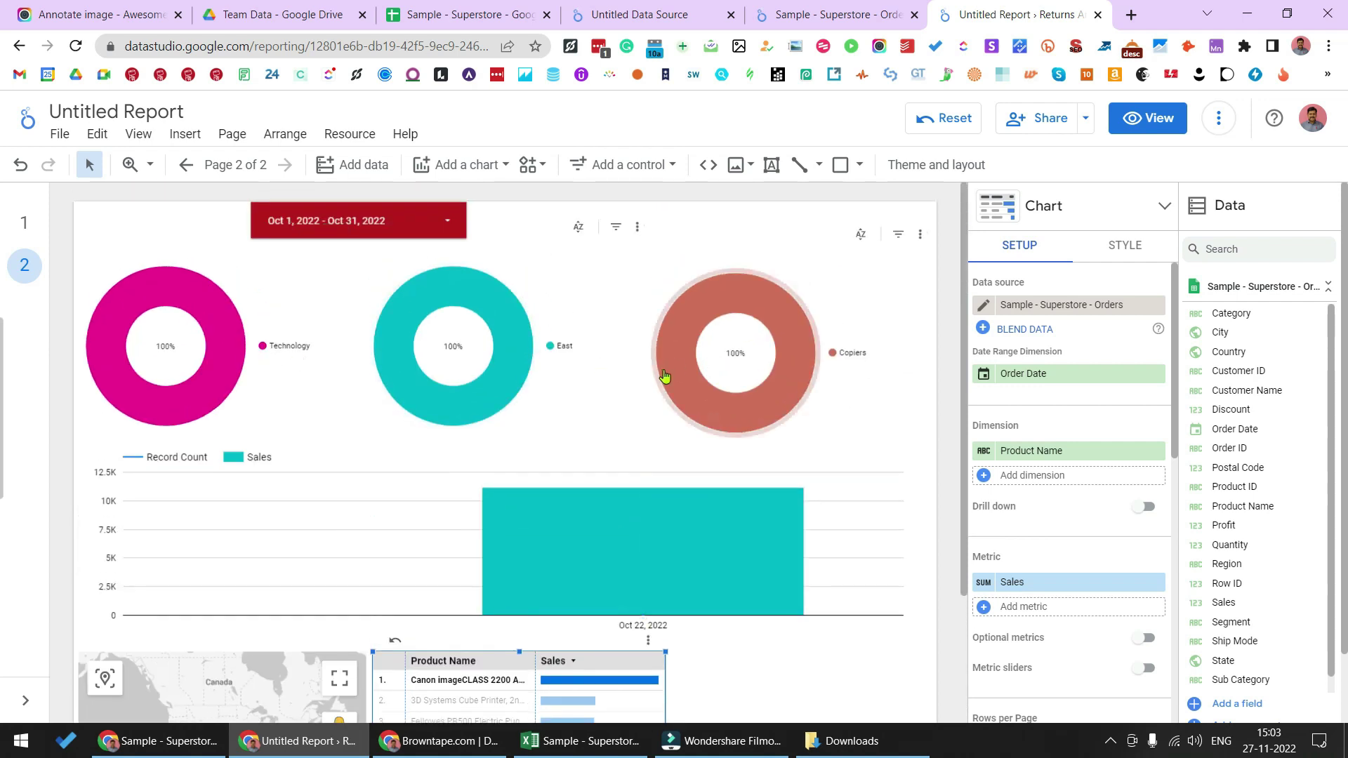
{"action": "scroll", "coordinate": [667, 379], "scroll_direction": "down", "scroll_amount": 3}
{"action": "left_click", "coordinate": [395, 477]}
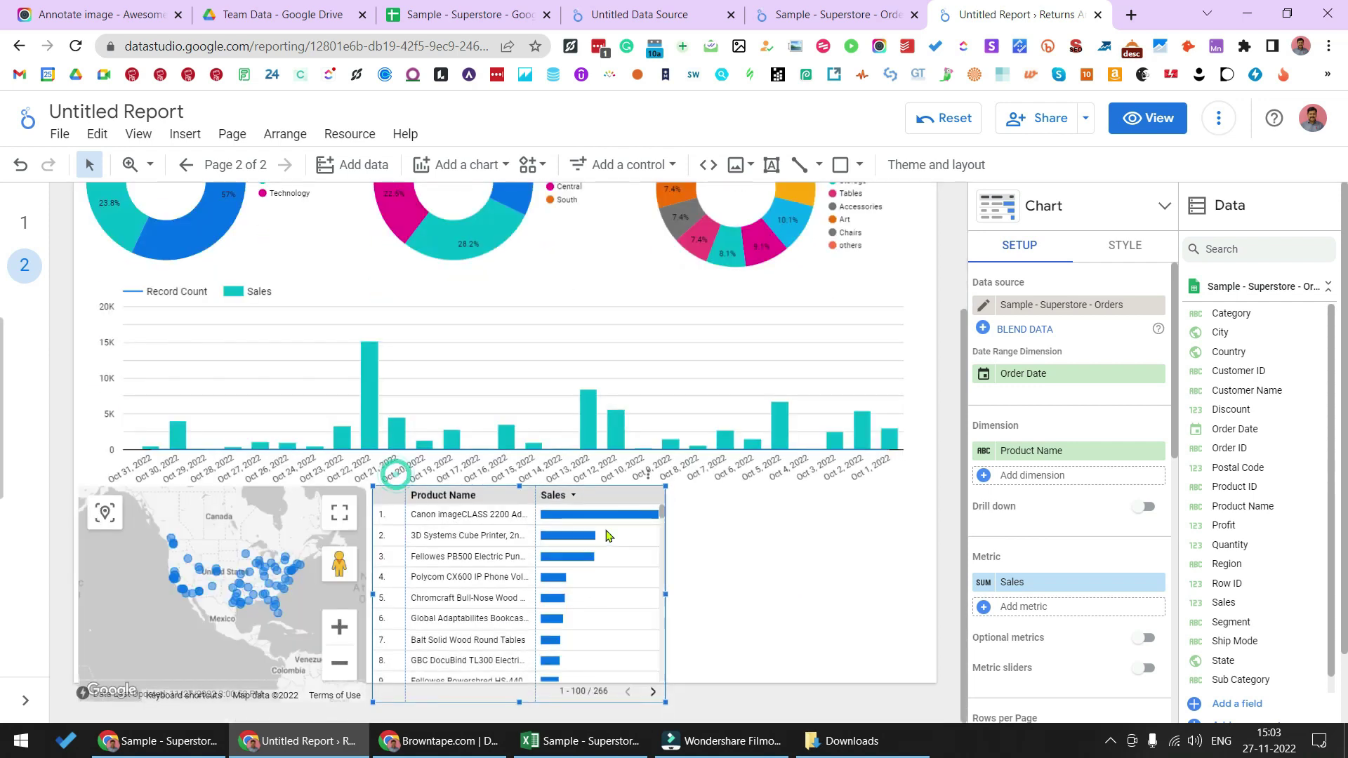
{"action": "left_click", "coordinate": [767, 565]}
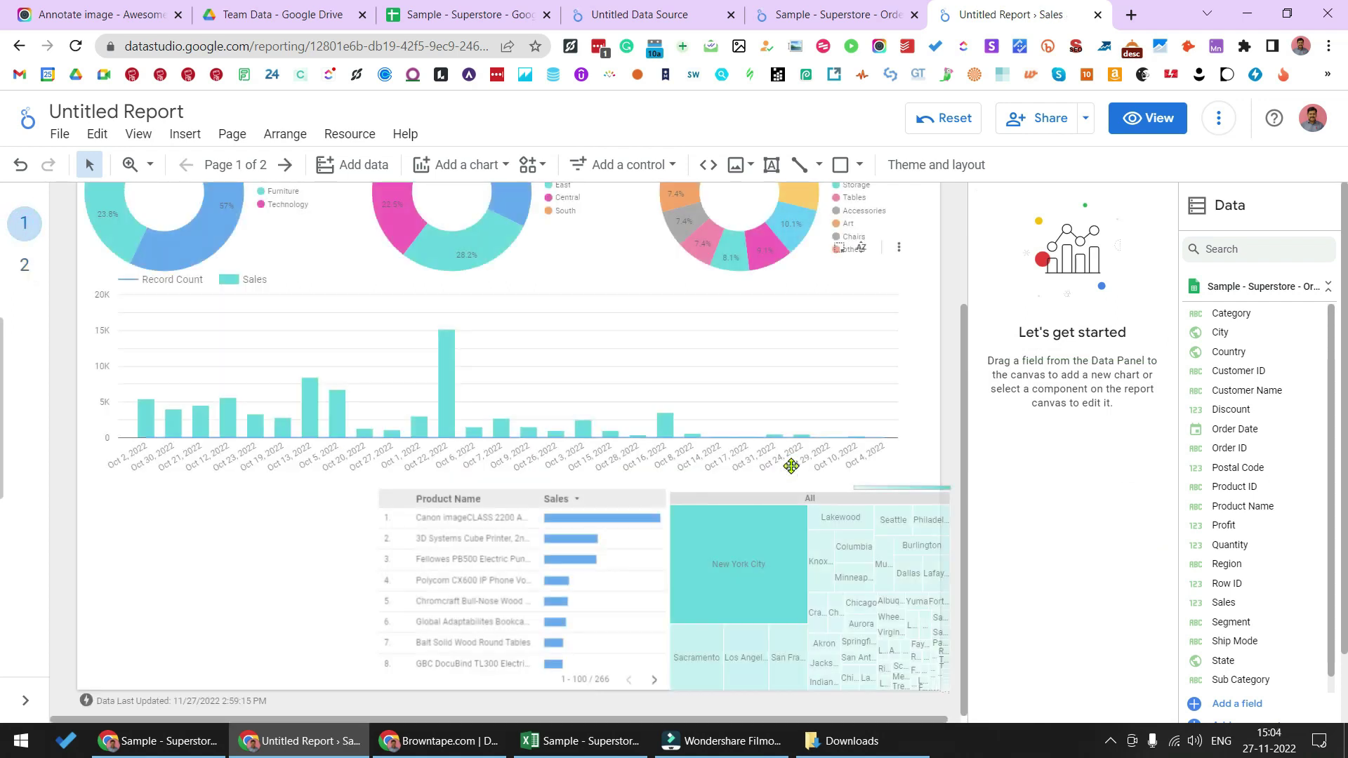
Check the treemap beside the product table on page 1, and return to page 2.
{"action": "scroll", "coordinate": [788, 590], "scroll_direction": "up", "scroll_amount": 3}
{"action": "scroll", "coordinate": [807, 607], "scroll_direction": "down", "scroll_amount": 2}
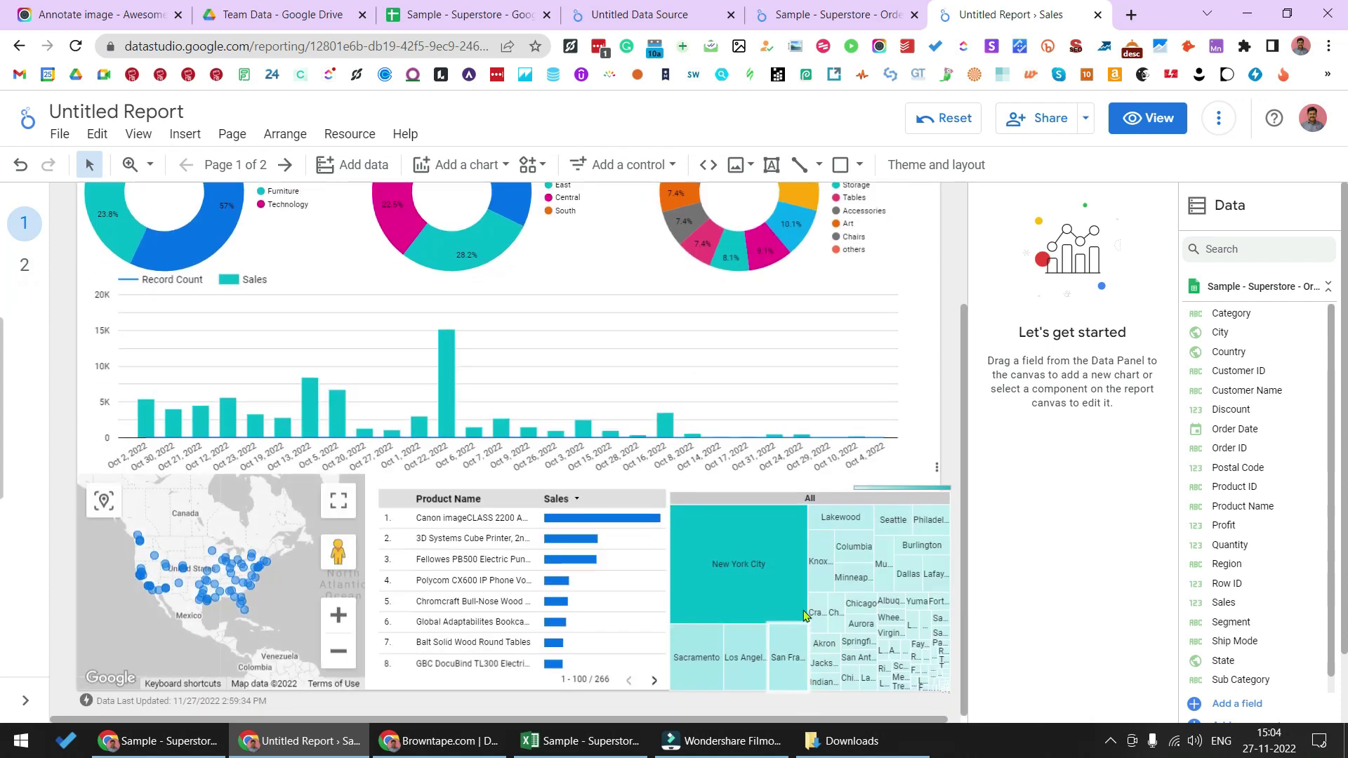
{"action": "left_click", "coordinate": [25, 264]}
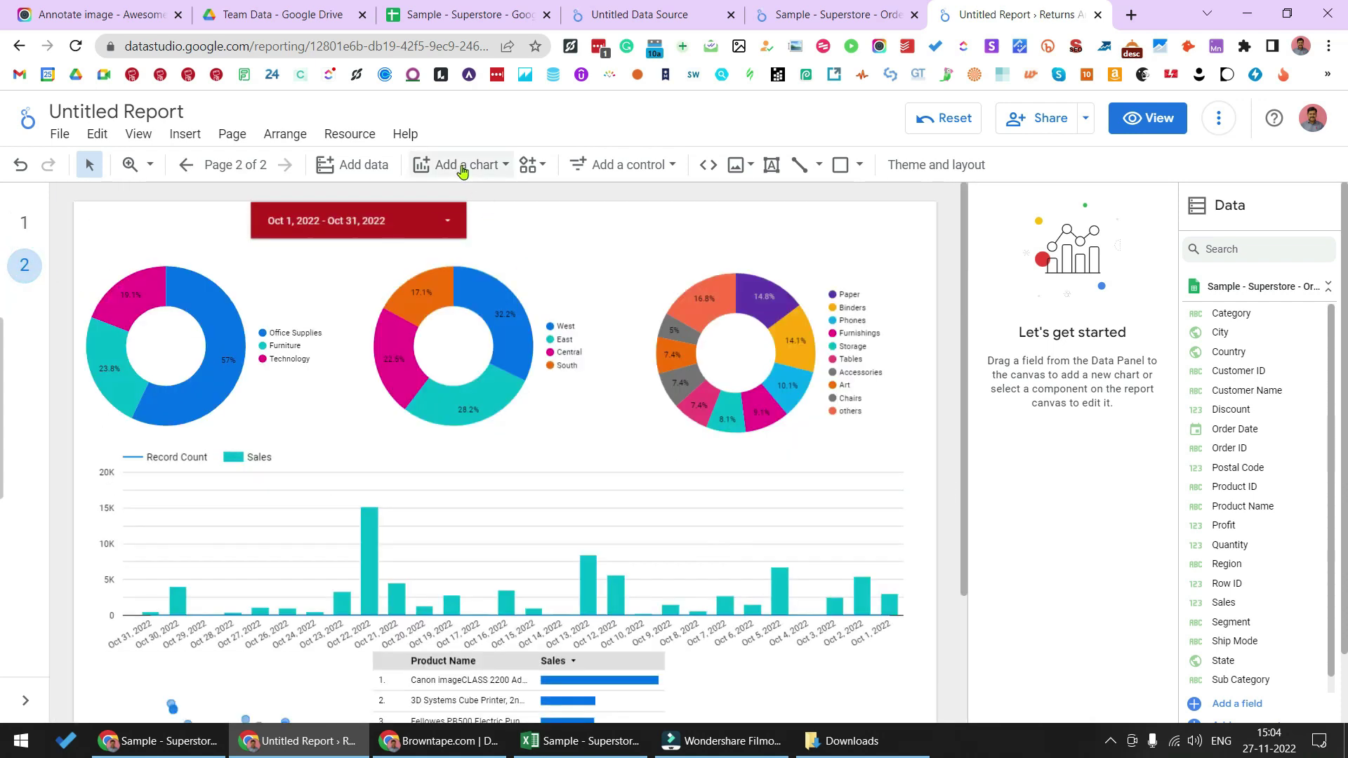
Add a treemap on page 2 in the free space beside the product table.
{"action": "left_click", "coordinate": [460, 164]}
{"action": "scroll", "coordinate": [551, 576], "scroll_direction": "down", "scroll_amount": 3}
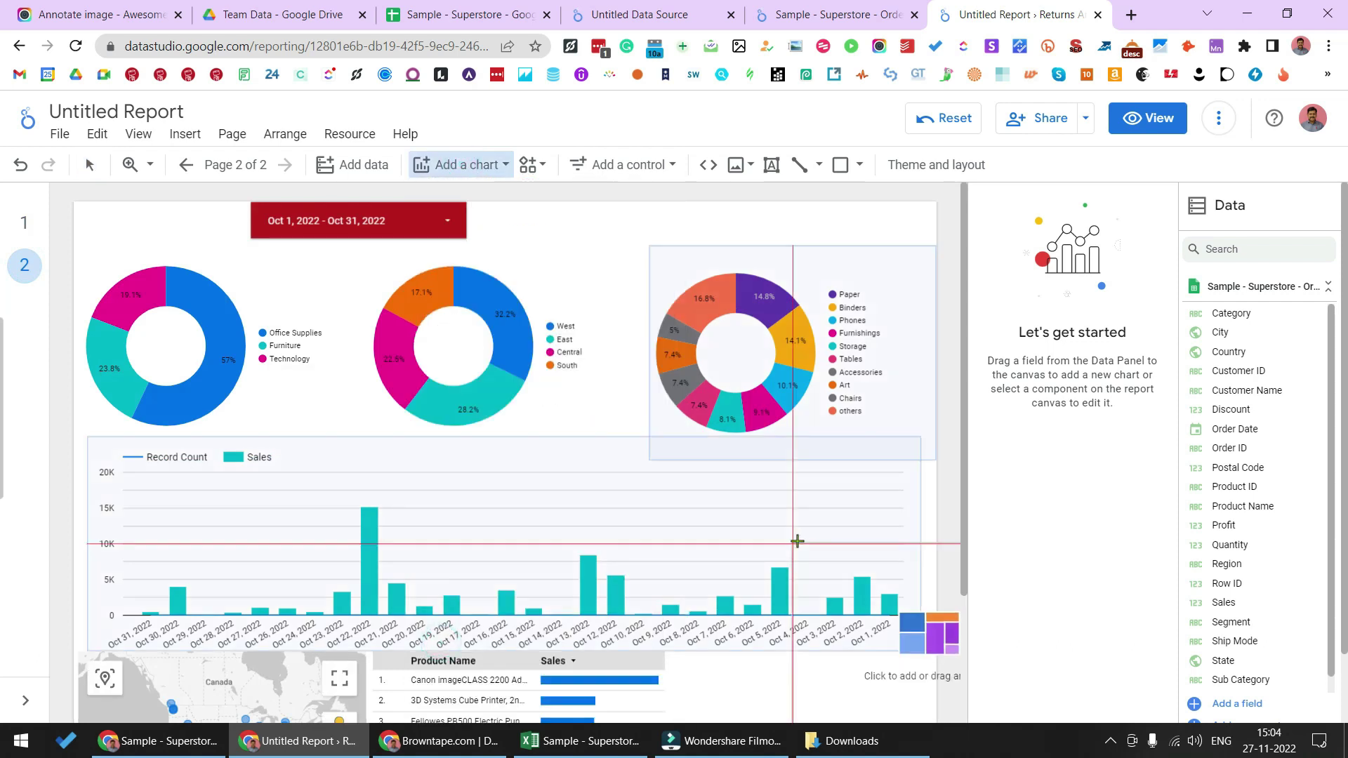
{"action": "scroll", "coordinate": [793, 542], "scroll_direction": "down", "scroll_amount": 3}
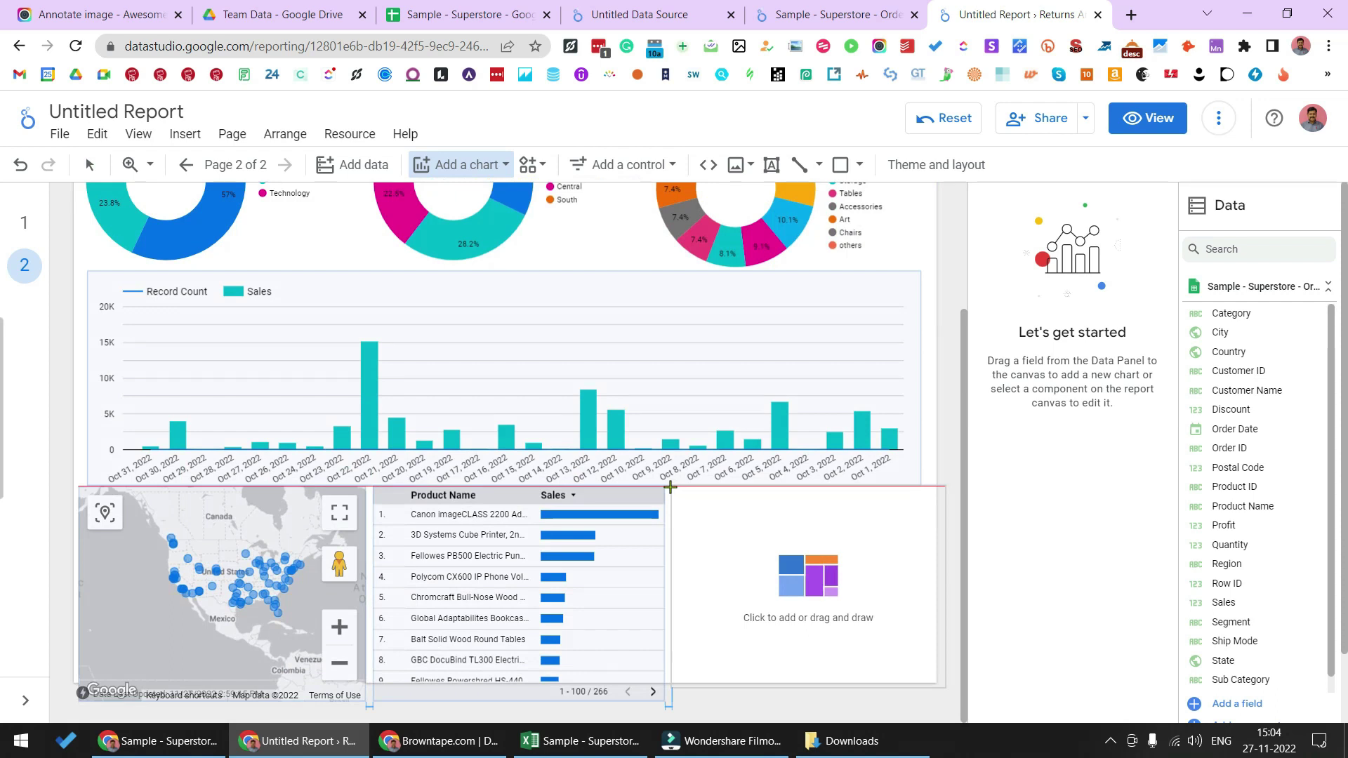
{"action": "left_click", "coordinate": [670, 487]}
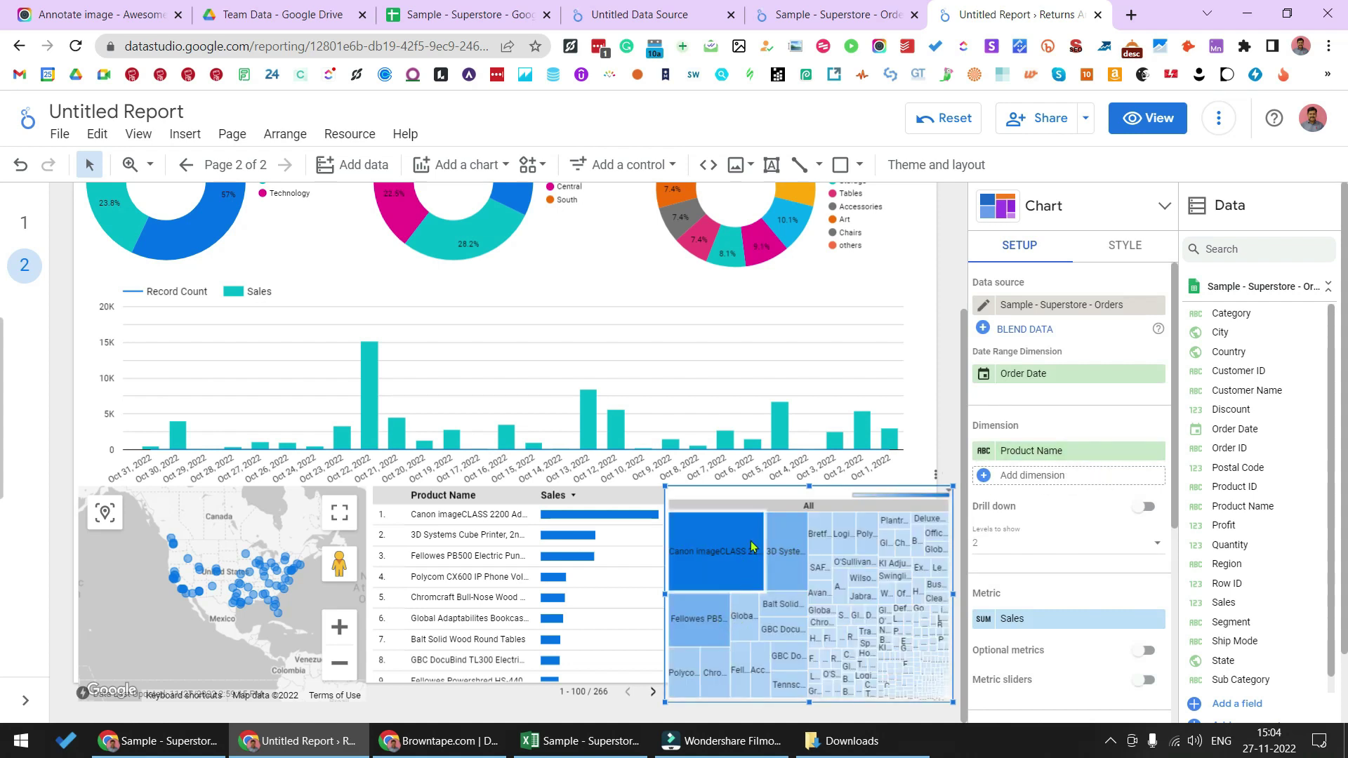
Set the treemap's dimension to City.
{"action": "left_click", "coordinate": [1082, 452]}
{"action": "type", "text": "c"}
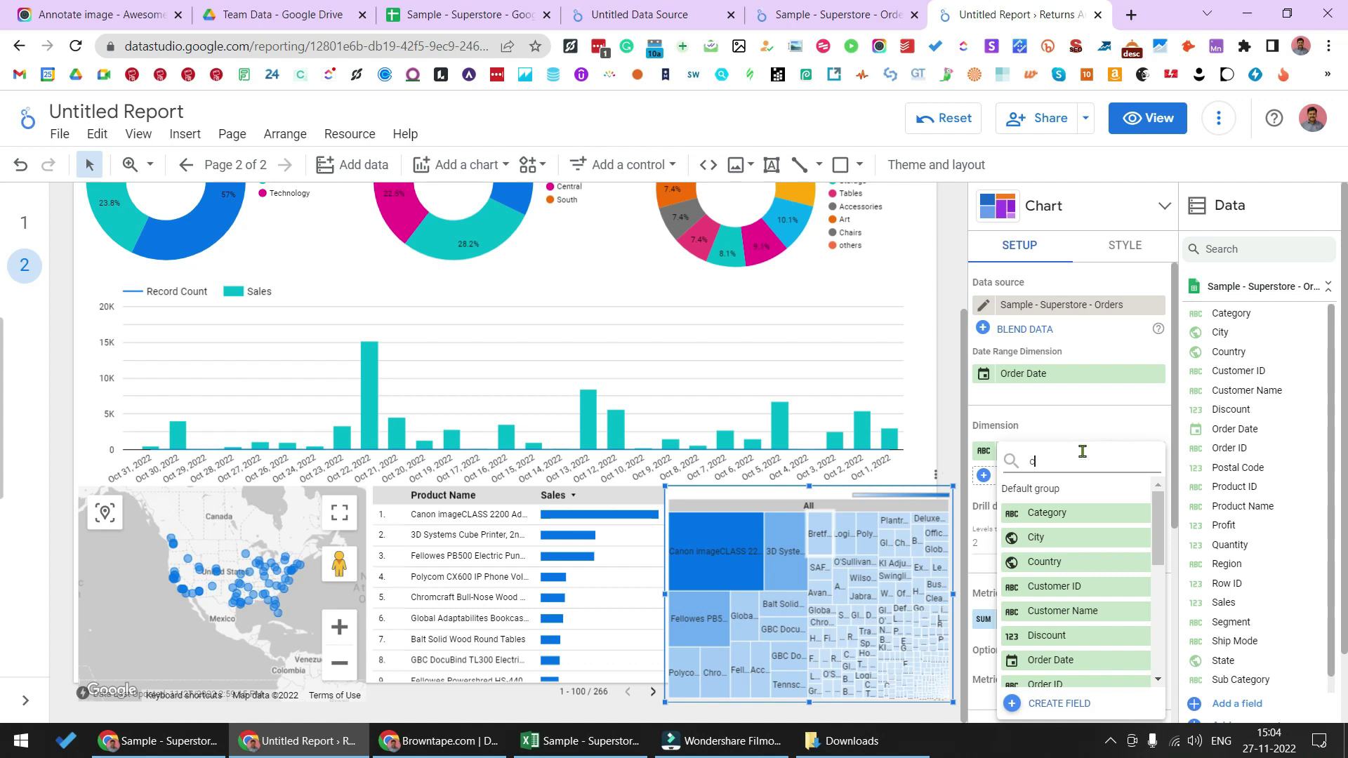
{"action": "type", "text": "ity"}
{"action": "left_click", "coordinate": [1114, 513]}
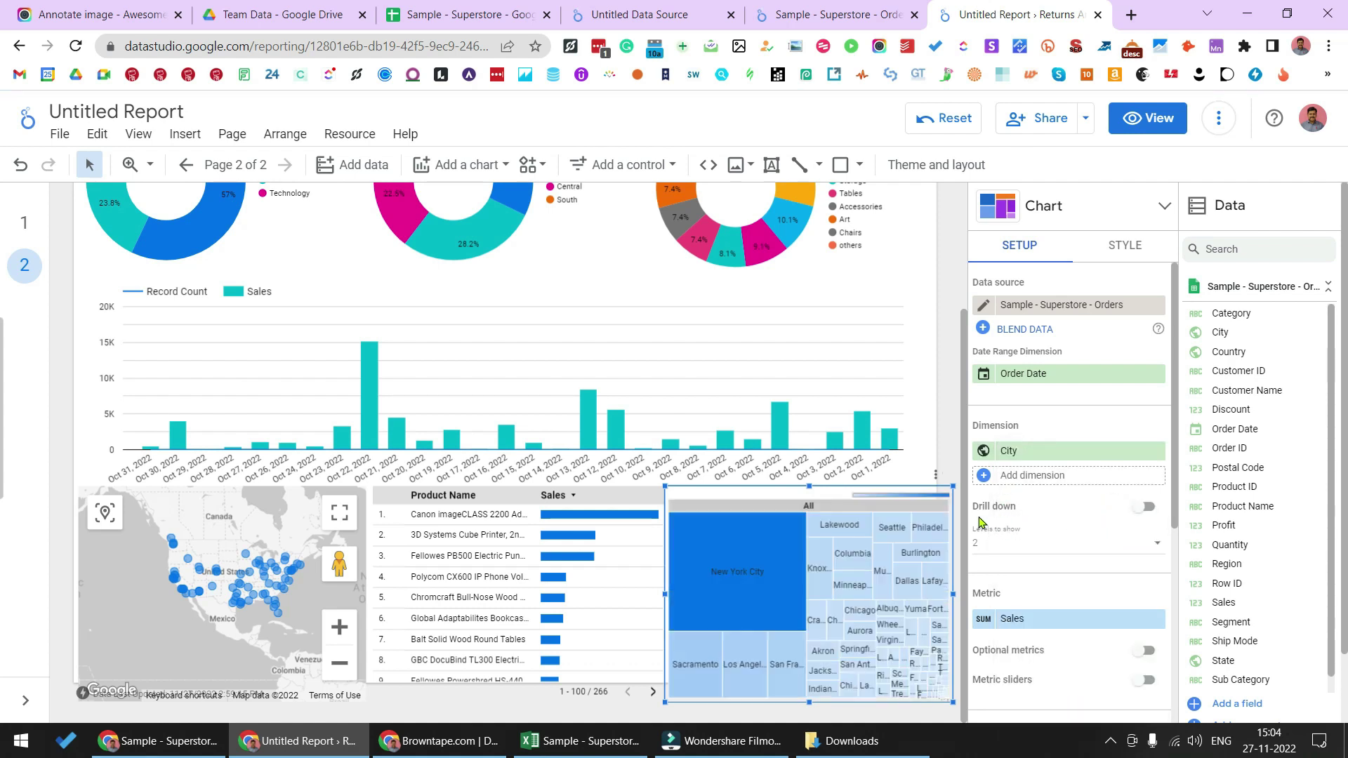
Recolor page 2's treemap with the theme's Chart palette 2 teal as its maximum color, and look through its remaining style options.
{"action": "mouse_move", "coordinate": [766, 579]}
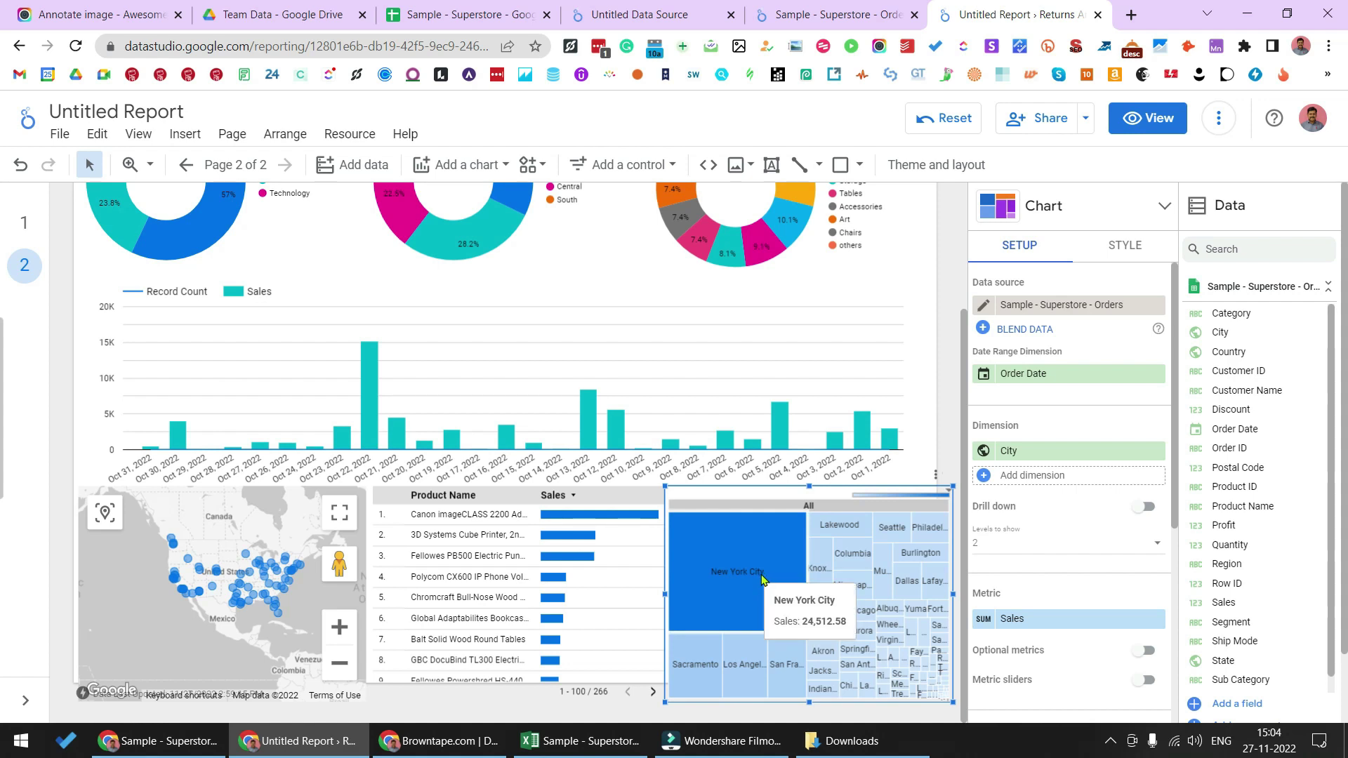
{"action": "scroll", "coordinate": [753, 574], "scroll_direction": "up", "scroll_amount": 3}
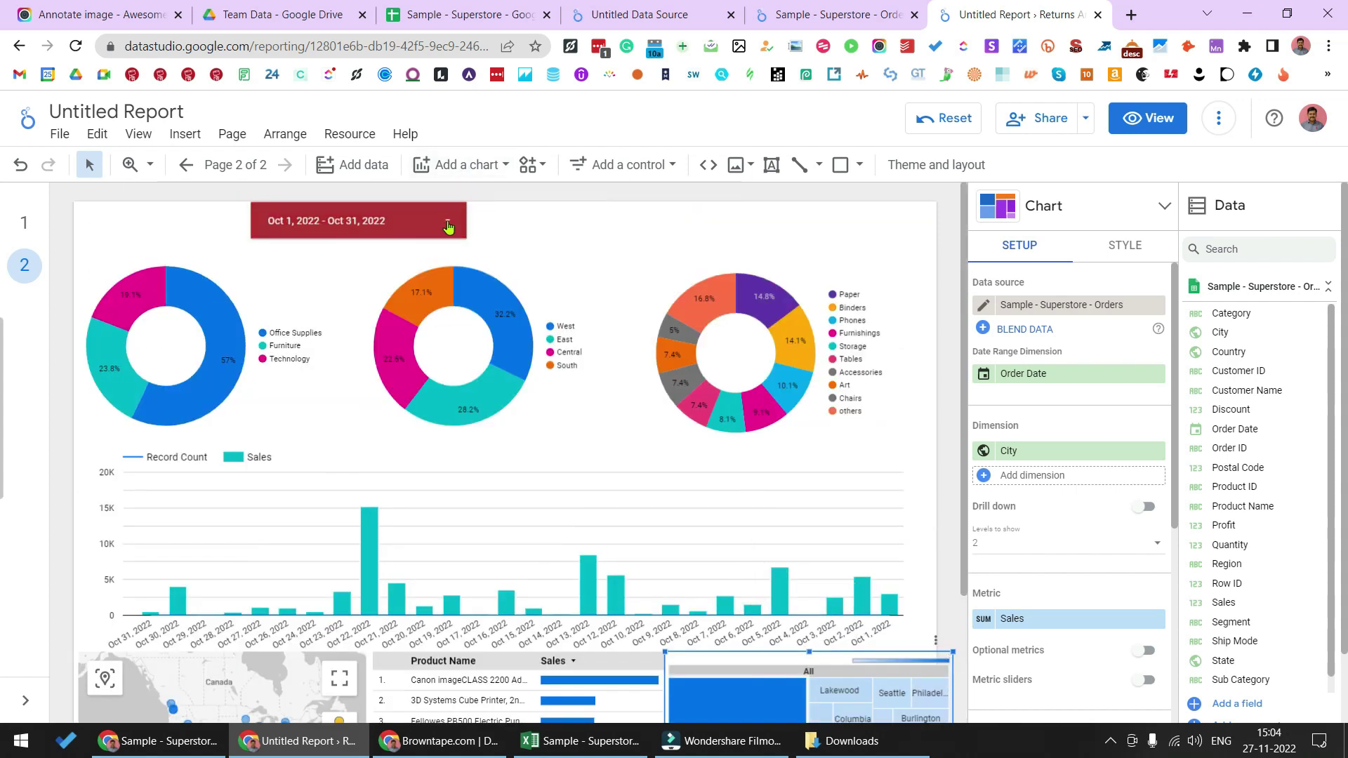
{"action": "scroll", "coordinate": [869, 565], "scroll_direction": "down", "scroll_amount": 3}
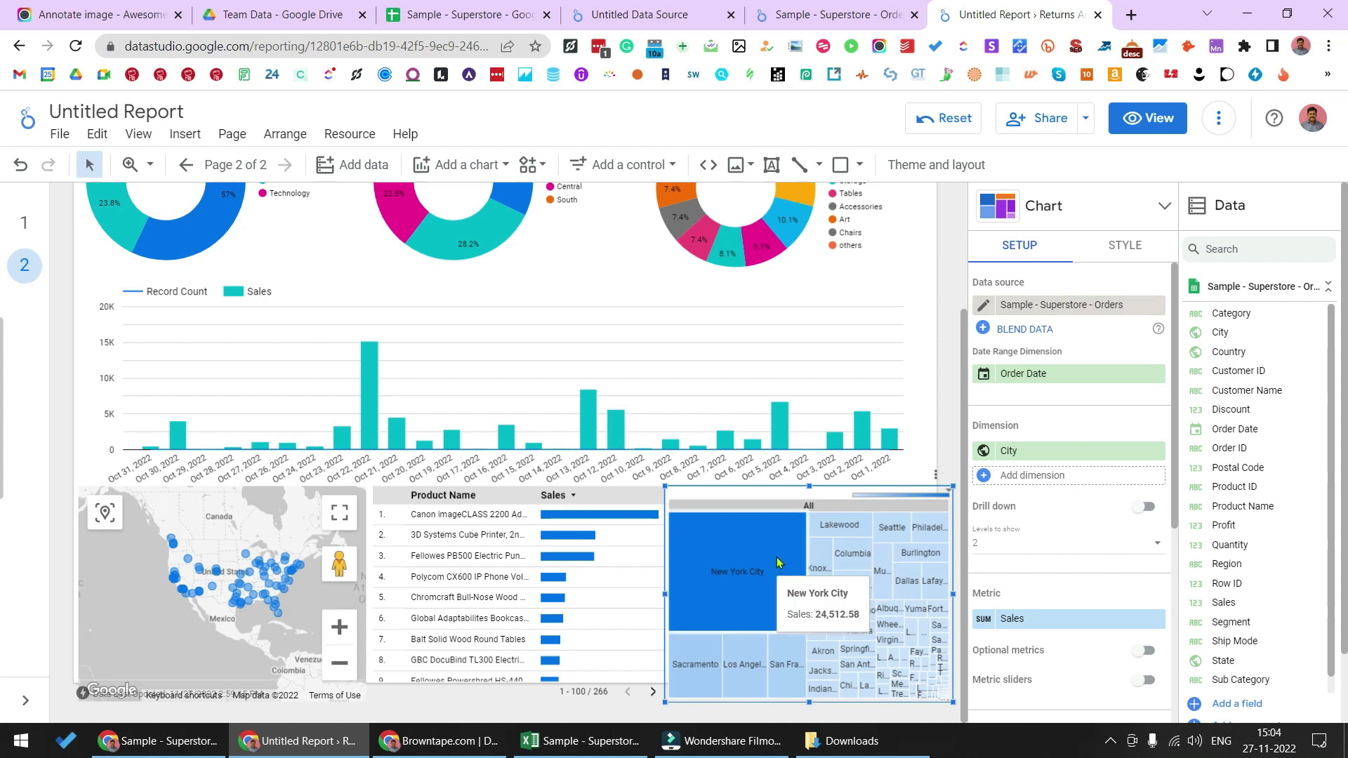
{"action": "left_click", "coordinate": [1125, 254]}
{"action": "left_click", "coordinate": [997, 310]}
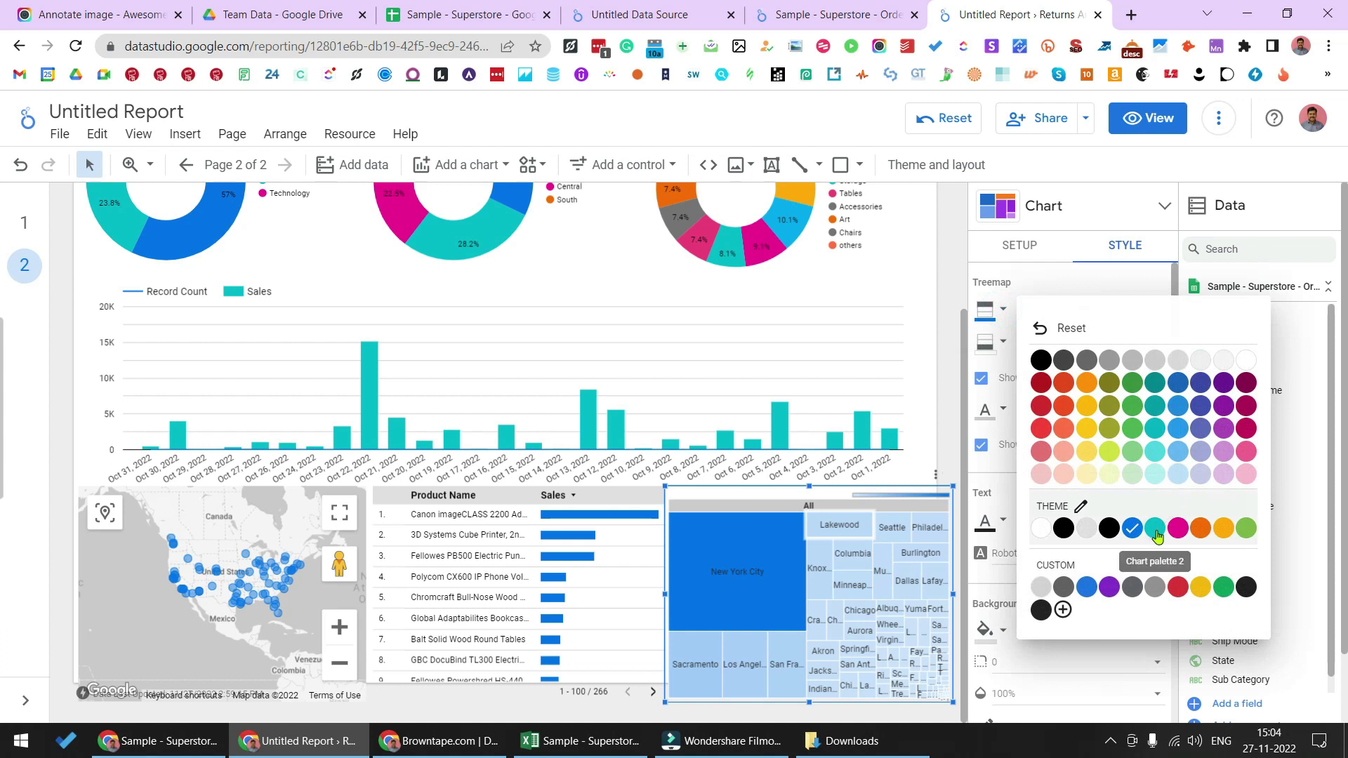
{"action": "left_click", "coordinate": [1155, 528]}
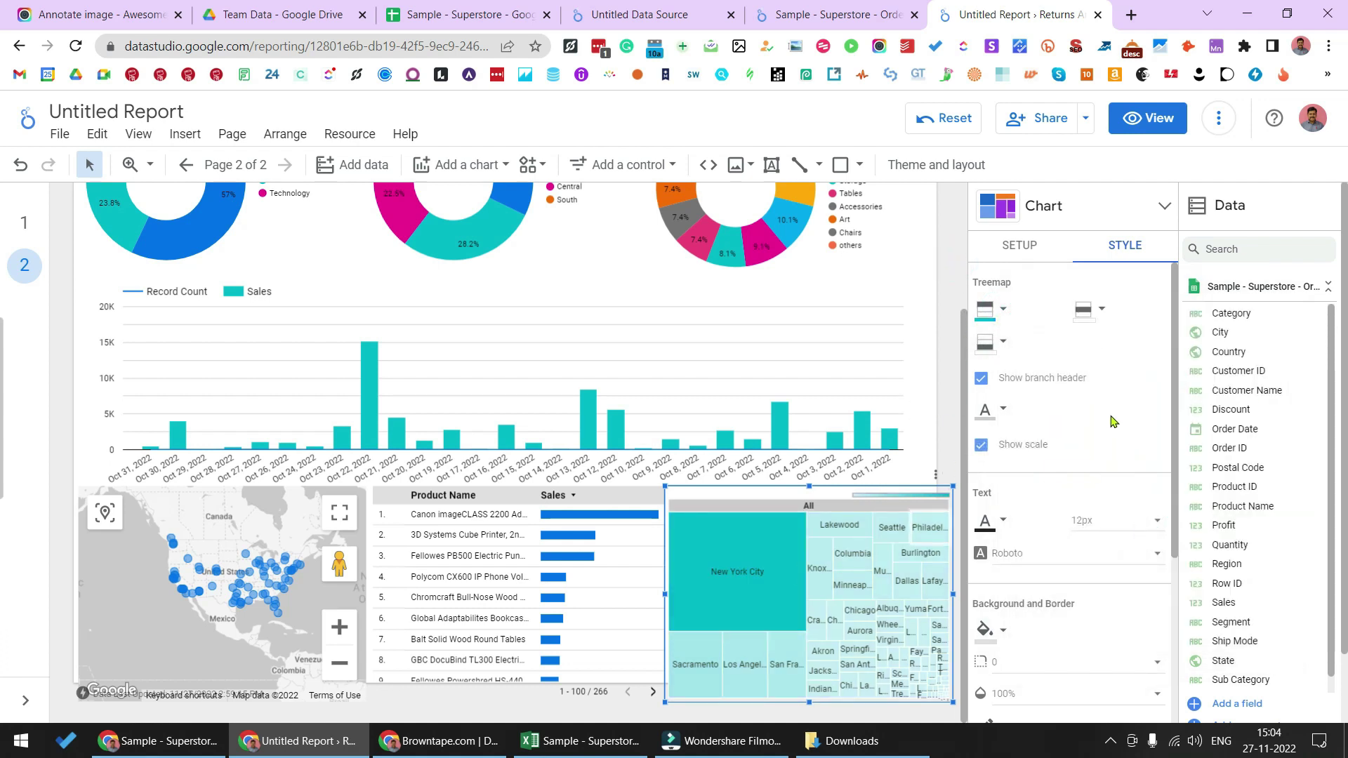
{"action": "scroll", "coordinate": [1112, 421], "scroll_direction": "down", "scroll_amount": 3}
{"action": "scroll", "coordinate": [1108, 456], "scroll_direction": "down", "scroll_amount": 3}
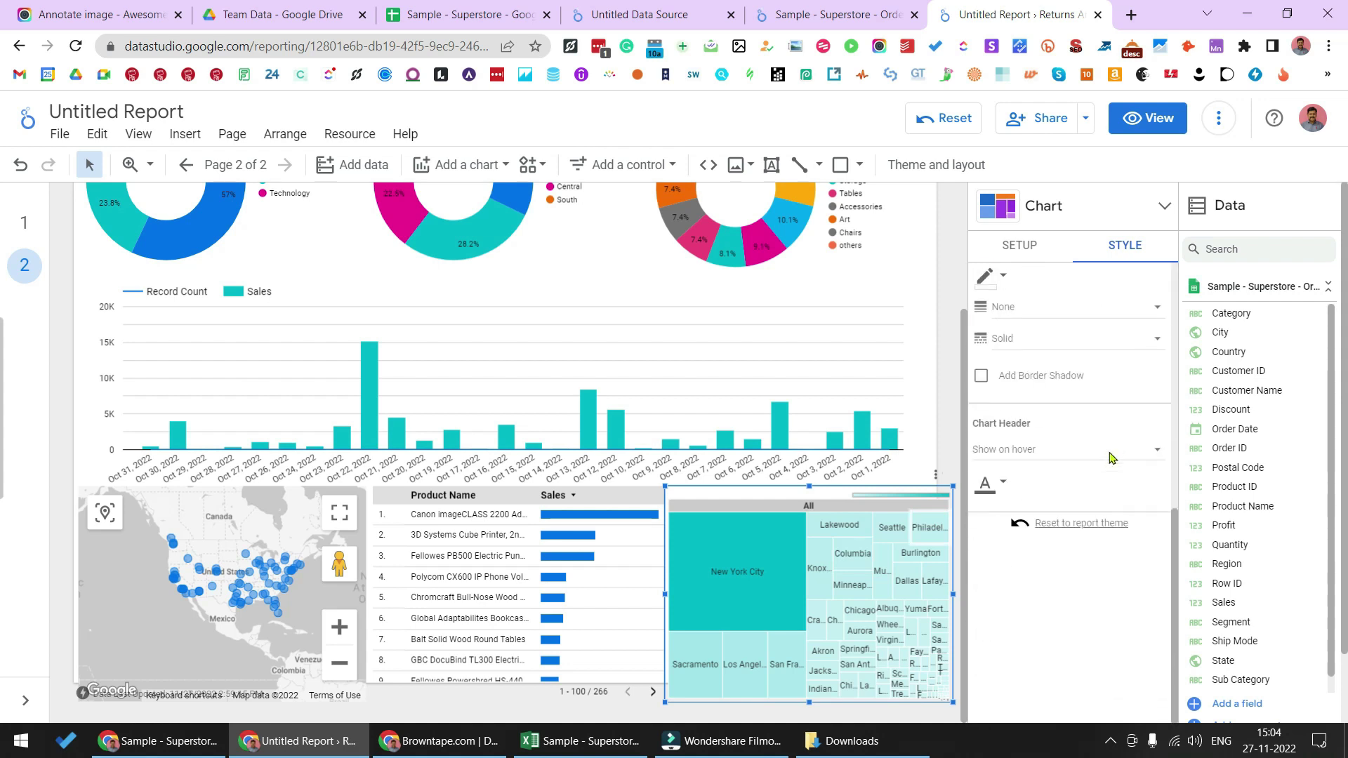
{"action": "scroll", "coordinate": [1112, 458], "scroll_direction": "up", "scroll_amount": 6}
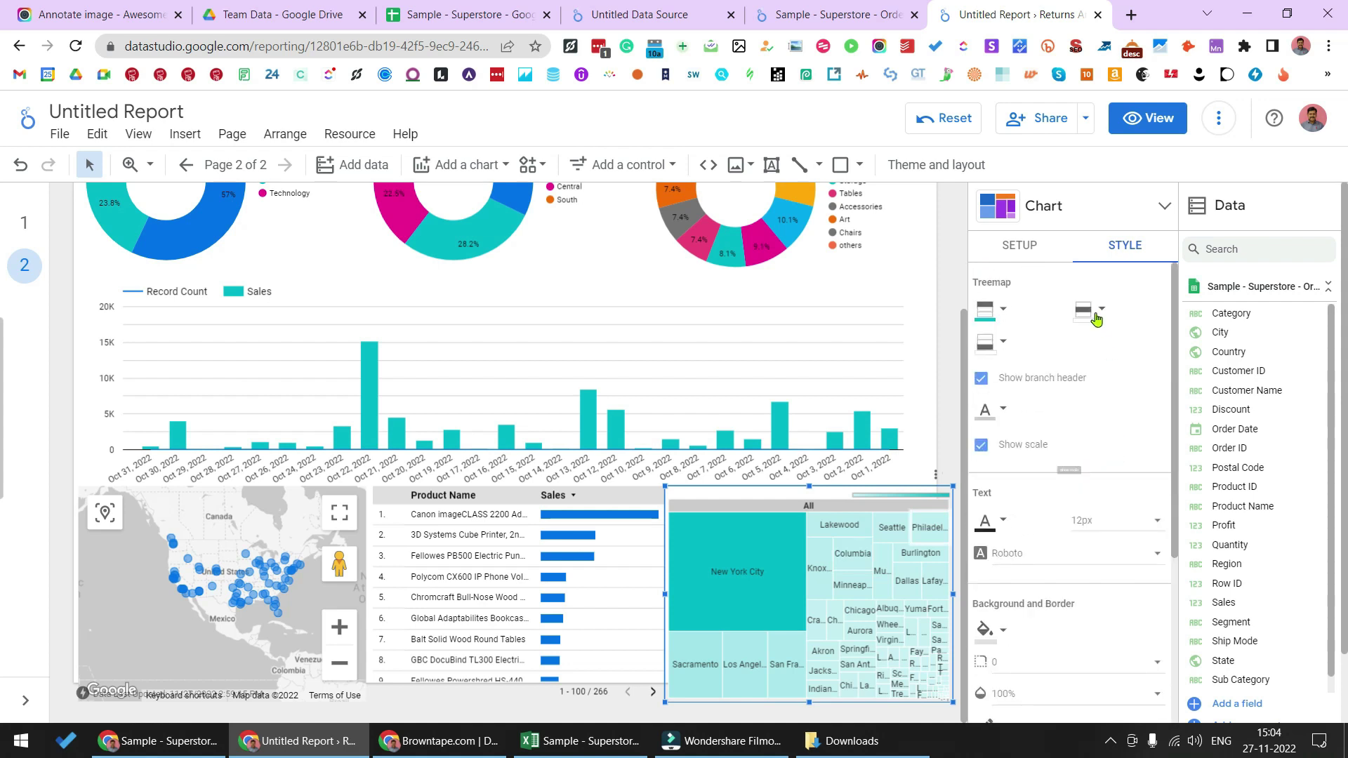
{"action": "scroll", "coordinate": [1053, 420], "scroll_direction": "down", "scroll_amount": 6}
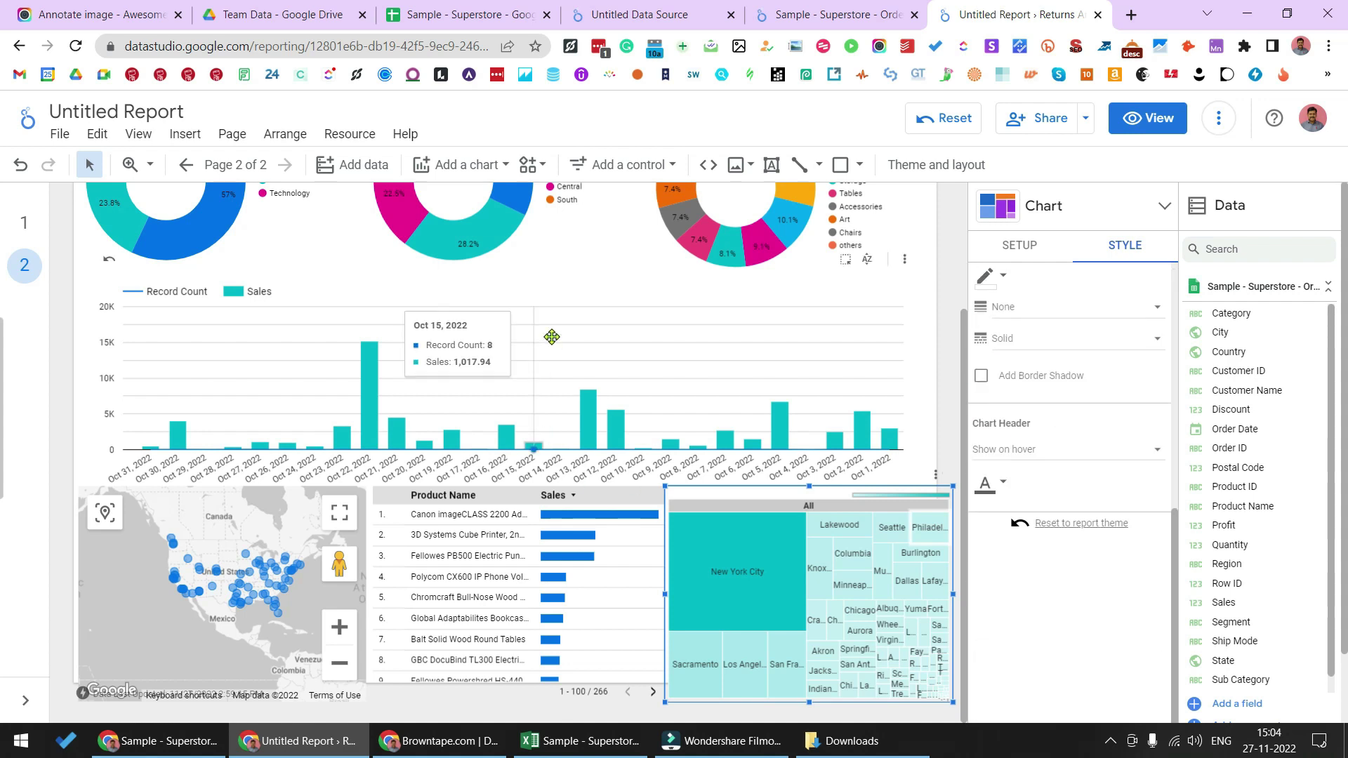
Try showing data labels for Series #1 of the combo chart, and turn them off again.
{"action": "left_click", "coordinate": [721, 316]}
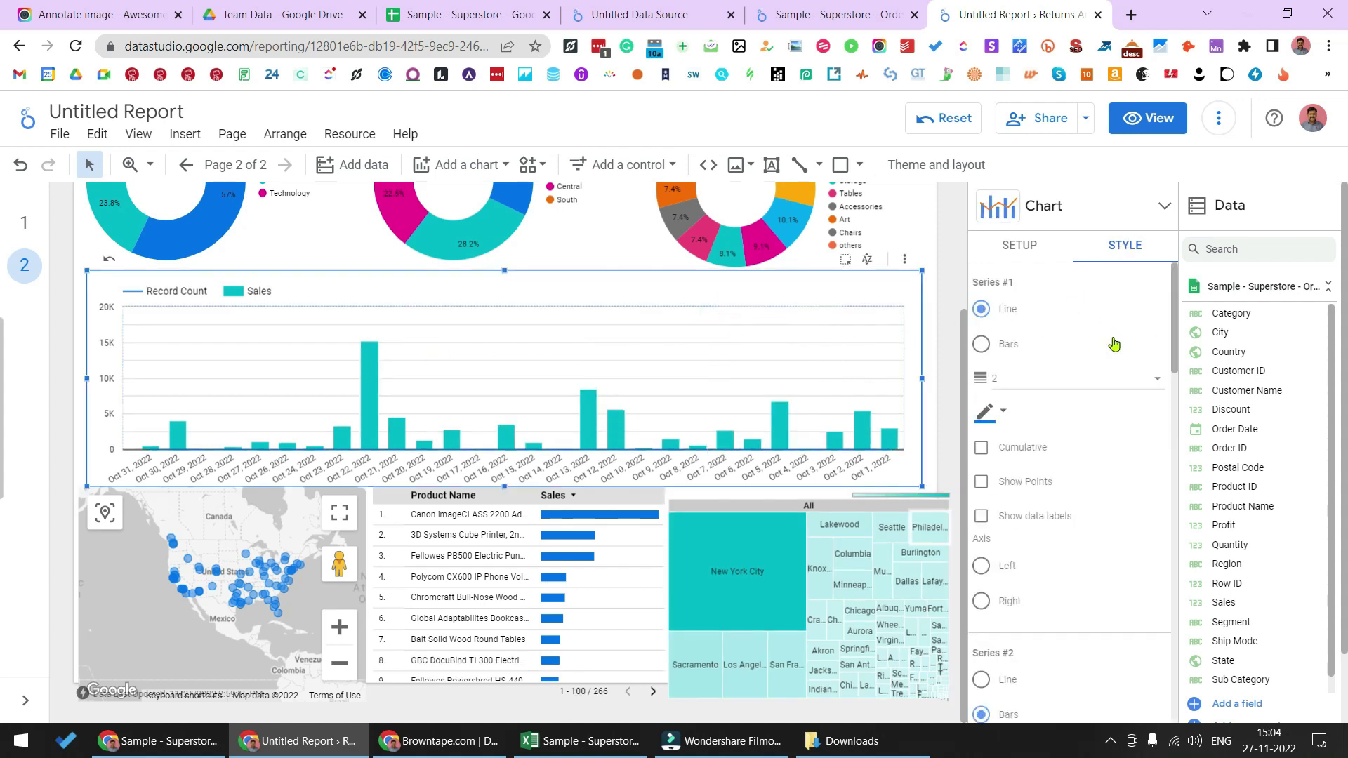
{"action": "left_click", "coordinate": [981, 519]}
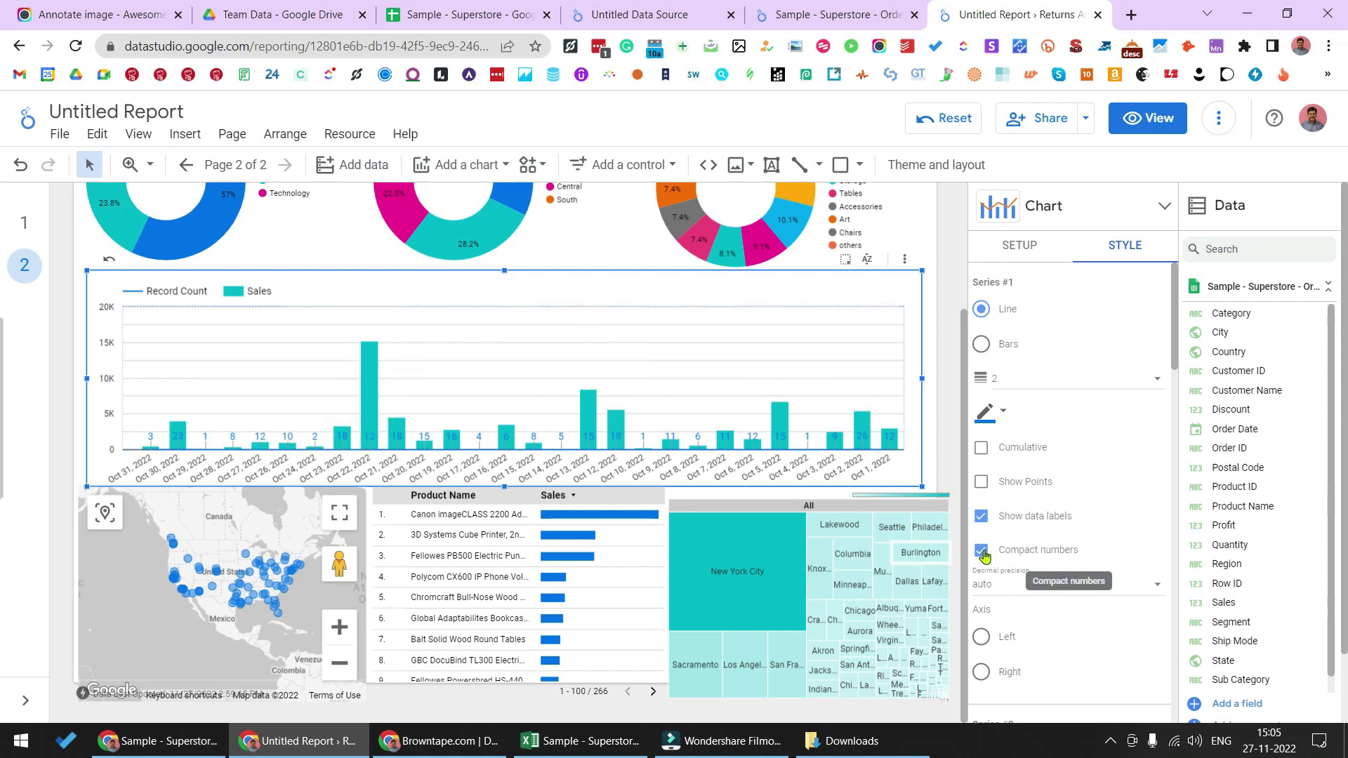
{"action": "left_click", "coordinate": [981, 516]}
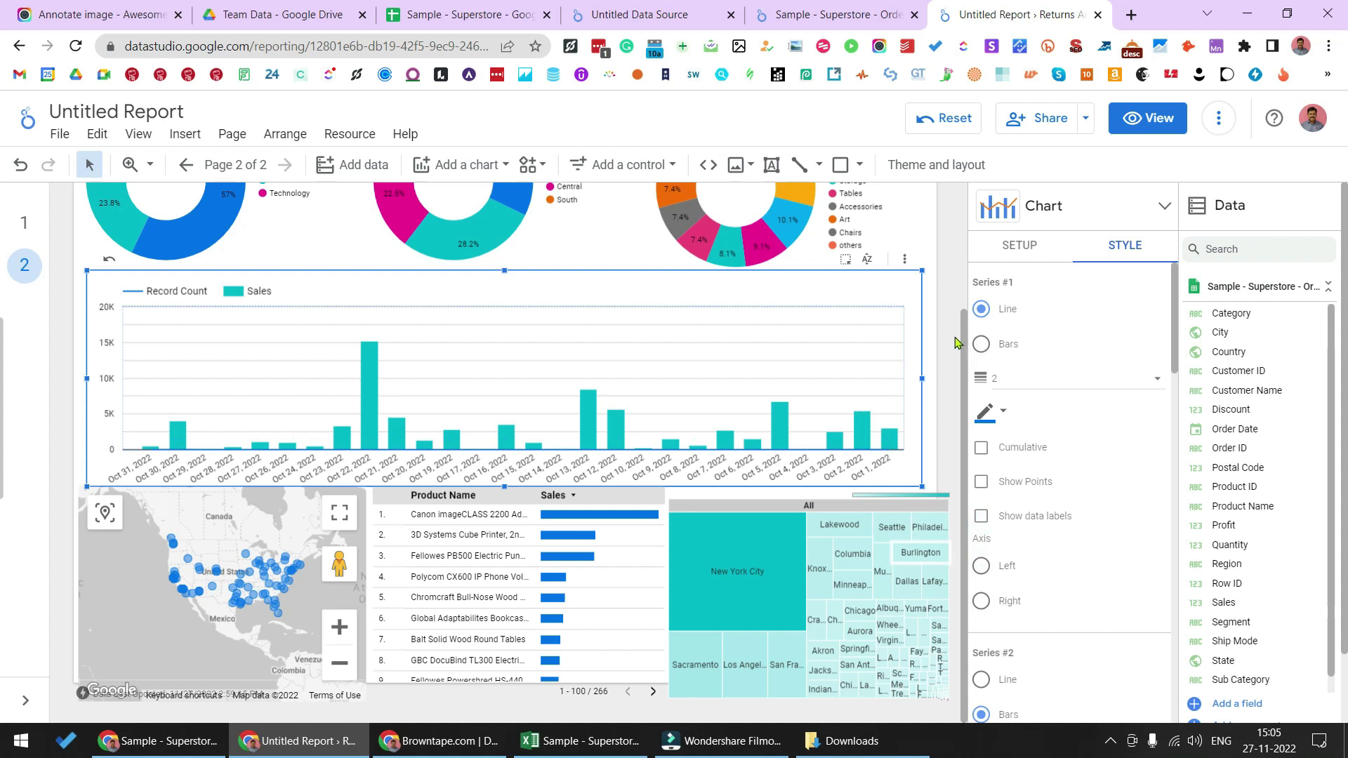
{"action": "scroll", "coordinate": [960, 344], "scroll_direction": "up", "scroll_amount": 3}
{"action": "scroll", "coordinate": [955, 344], "scroll_direction": "down", "scroll_amount": 3}
{"action": "left_click", "coordinate": [952, 346]}
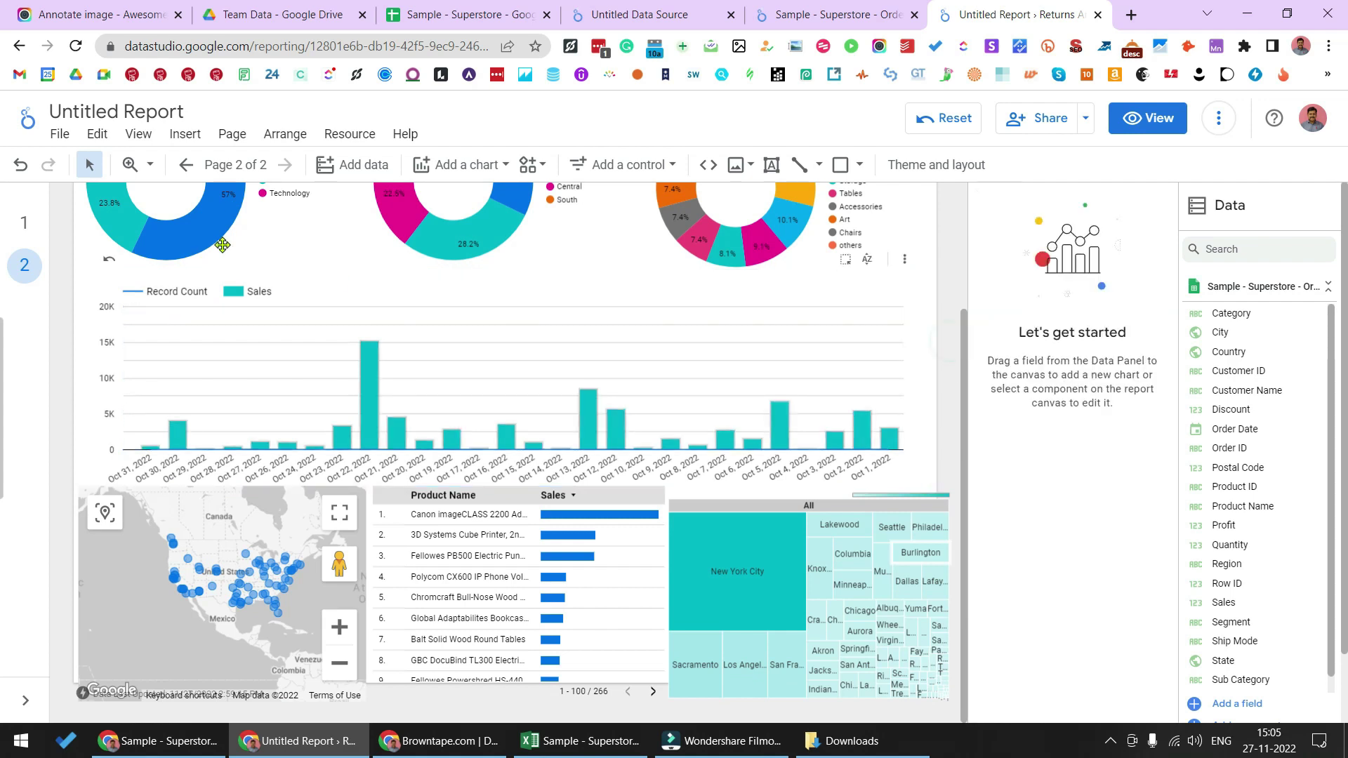
Narrow the treemap so it fits inside the page edge, and check the scorecards along the top of page 1.
{"action": "left_click", "coordinate": [790, 495]}
{"action": "left_click_drag", "start_coordinate": [952, 595], "coordinate": [944, 583]}
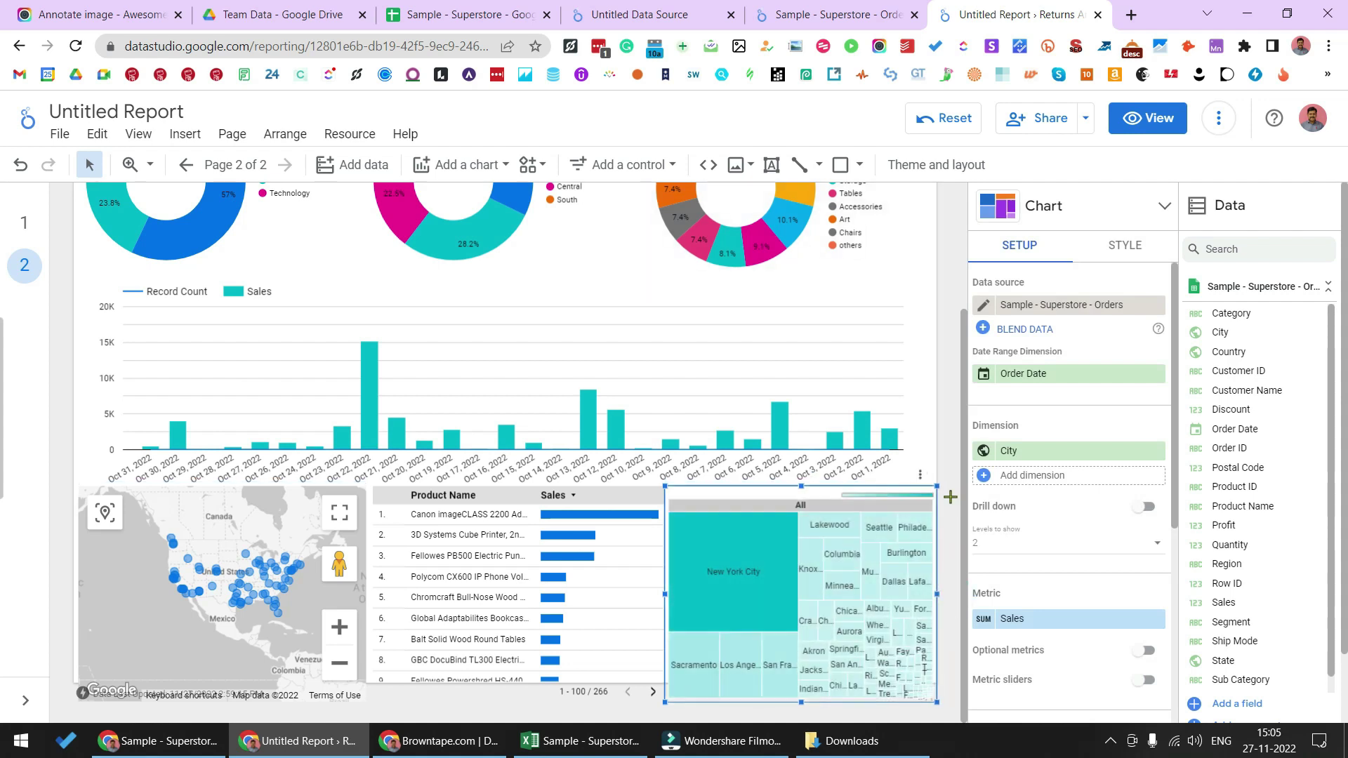
{"action": "scroll", "coordinate": [891, 369], "scroll_direction": "up", "scroll_amount": 3}
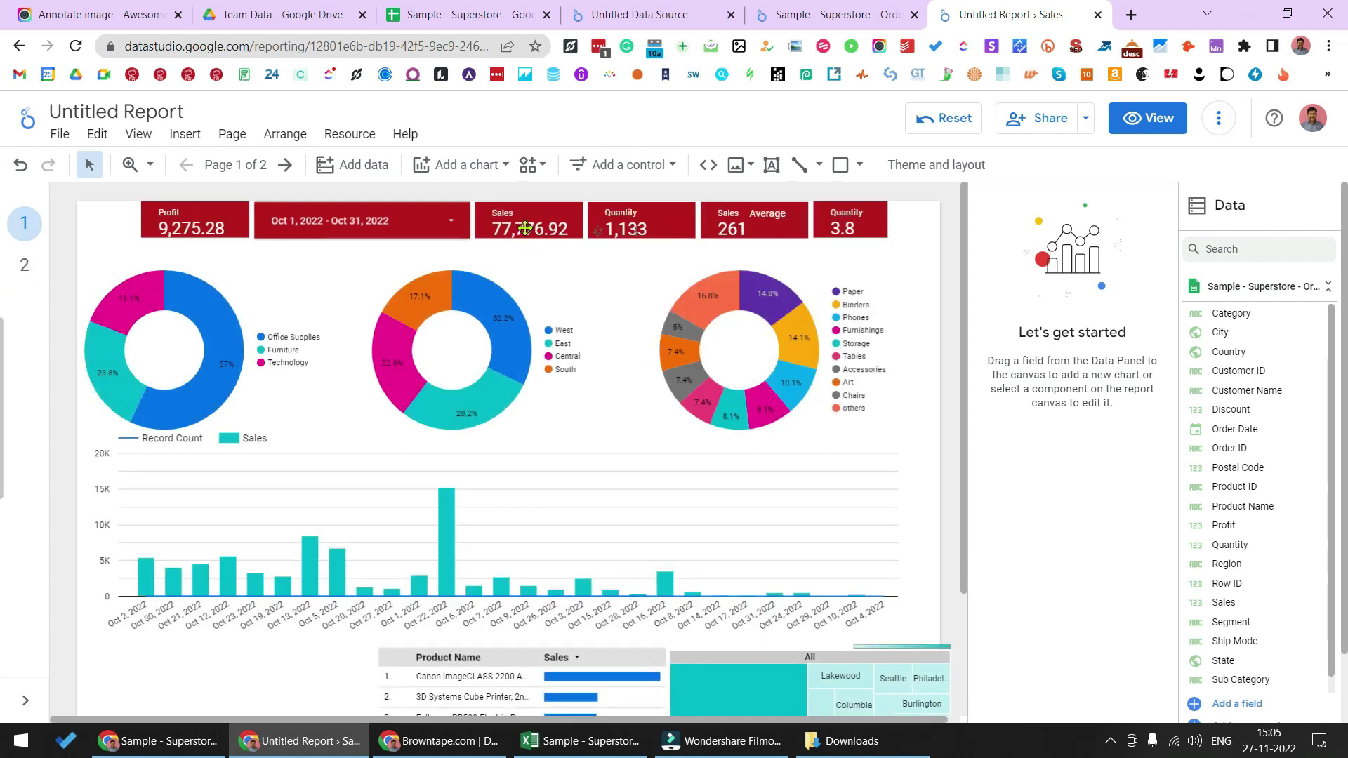
{"action": "left_click", "coordinate": [24, 265]}
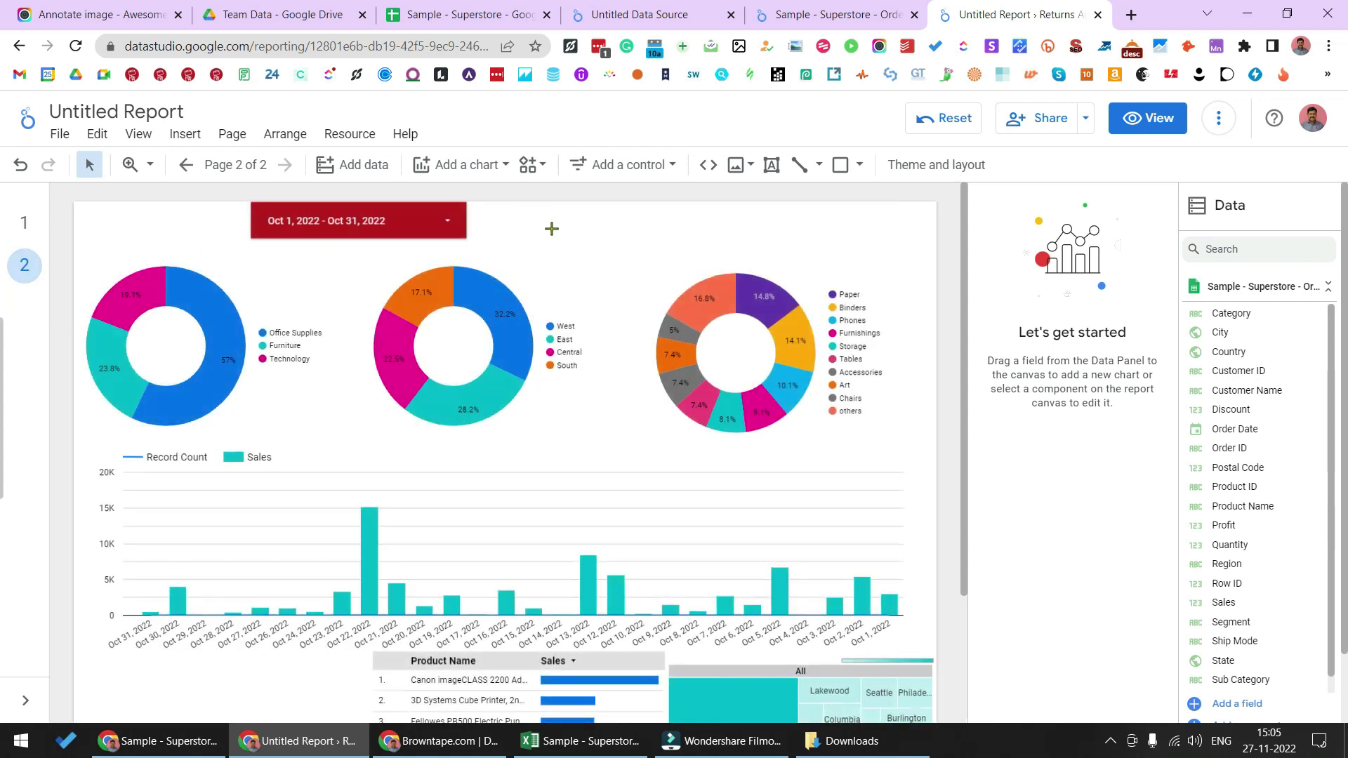
{"action": "left_click", "coordinate": [327, 216]}
{"action": "left_click_drag", "start_coordinate": [327, 216], "coordinate": [212, 215]}
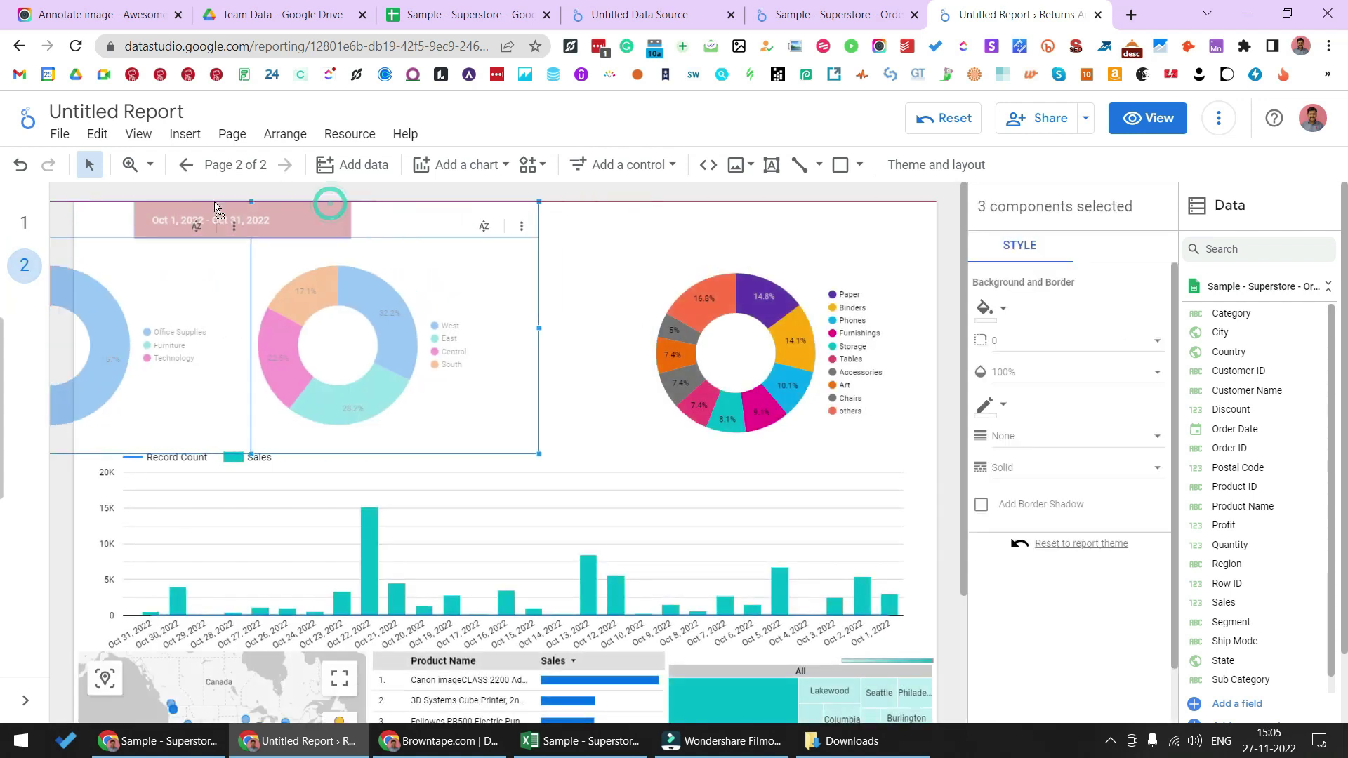
{"action": "key", "text": "ctrl+z"}
Move only the date range control into the upper-left corner of the report page, above the first donut chart.
{"action": "left_click", "coordinate": [708, 225]}
{"action": "left_click_drag", "start_coordinate": [426, 211], "coordinate": [259, 217]}
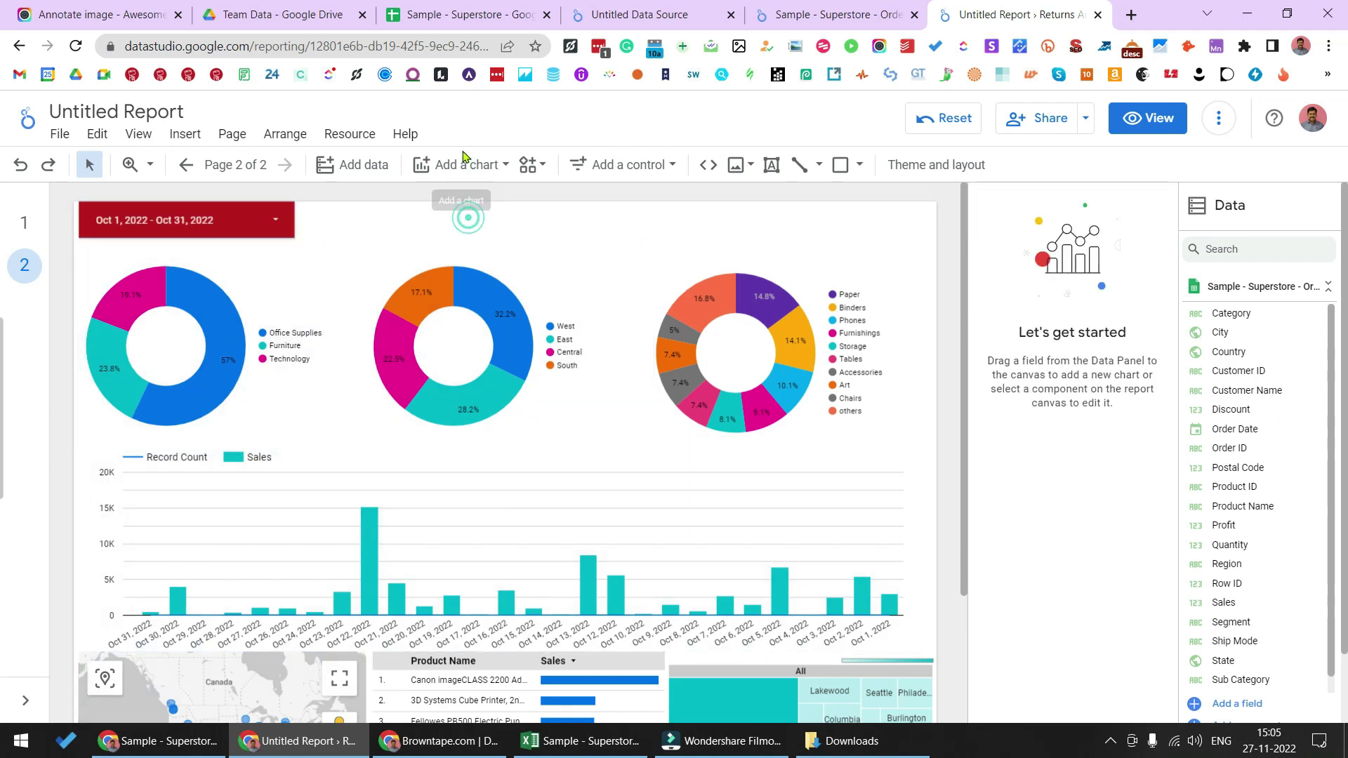
Add a scorecard directly beside the date range control, and shorten it to the control's height.
{"action": "left_click", "coordinate": [461, 164]}
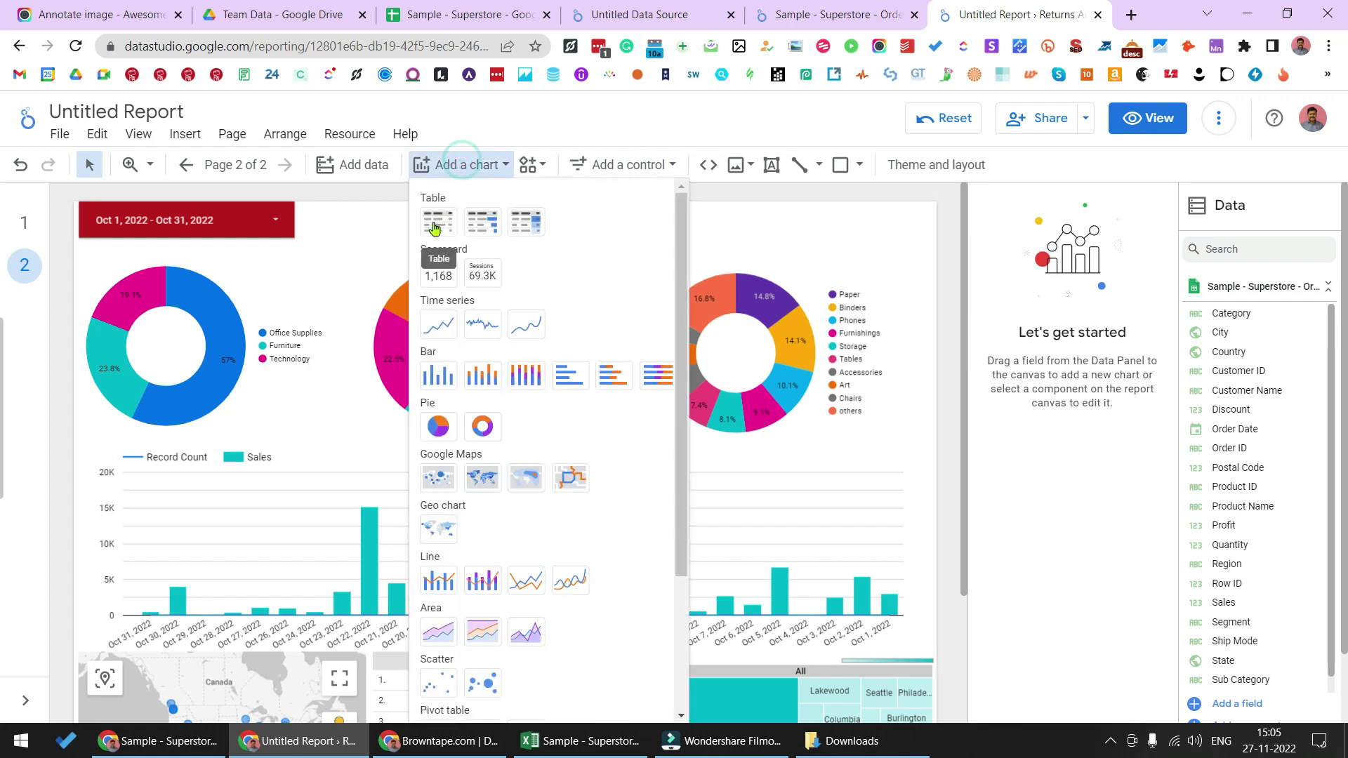
{"action": "left_click", "coordinate": [440, 272]}
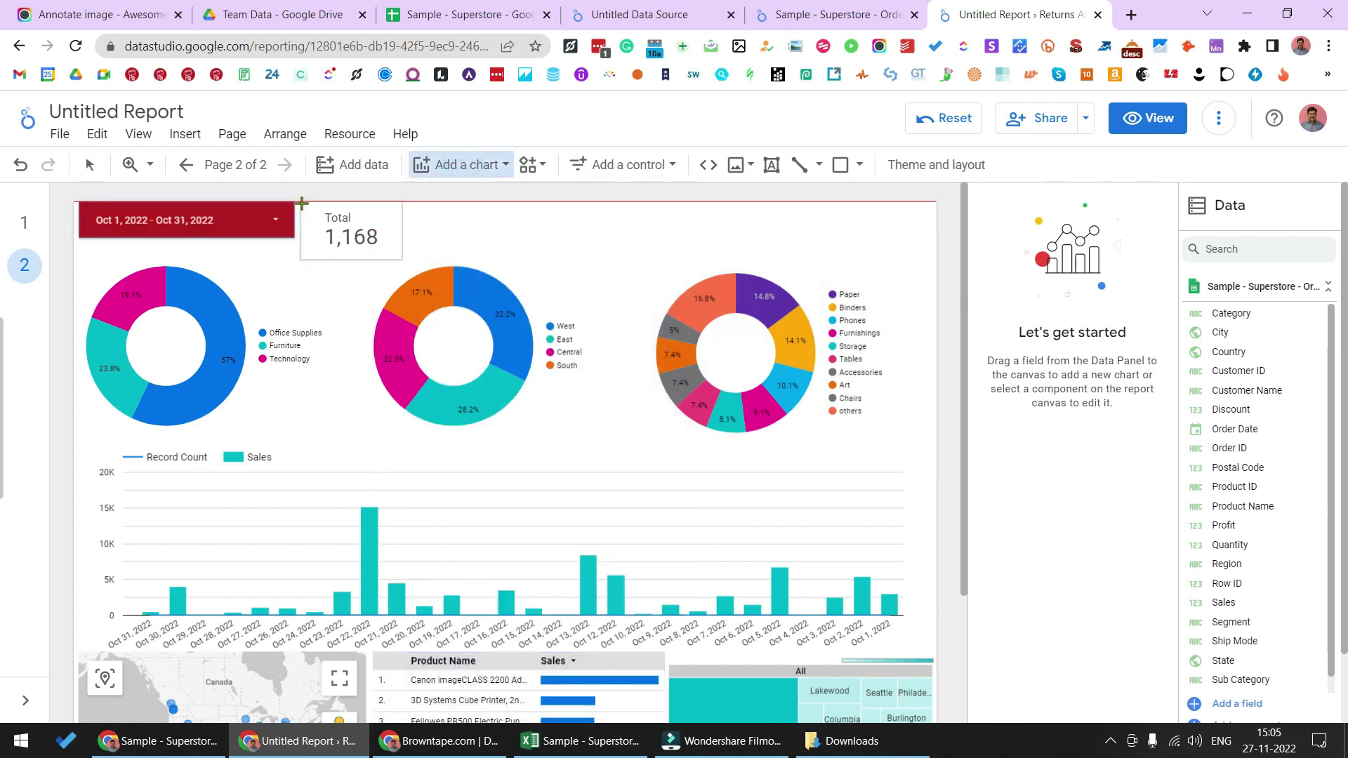
{"action": "left_click", "coordinate": [302, 204]}
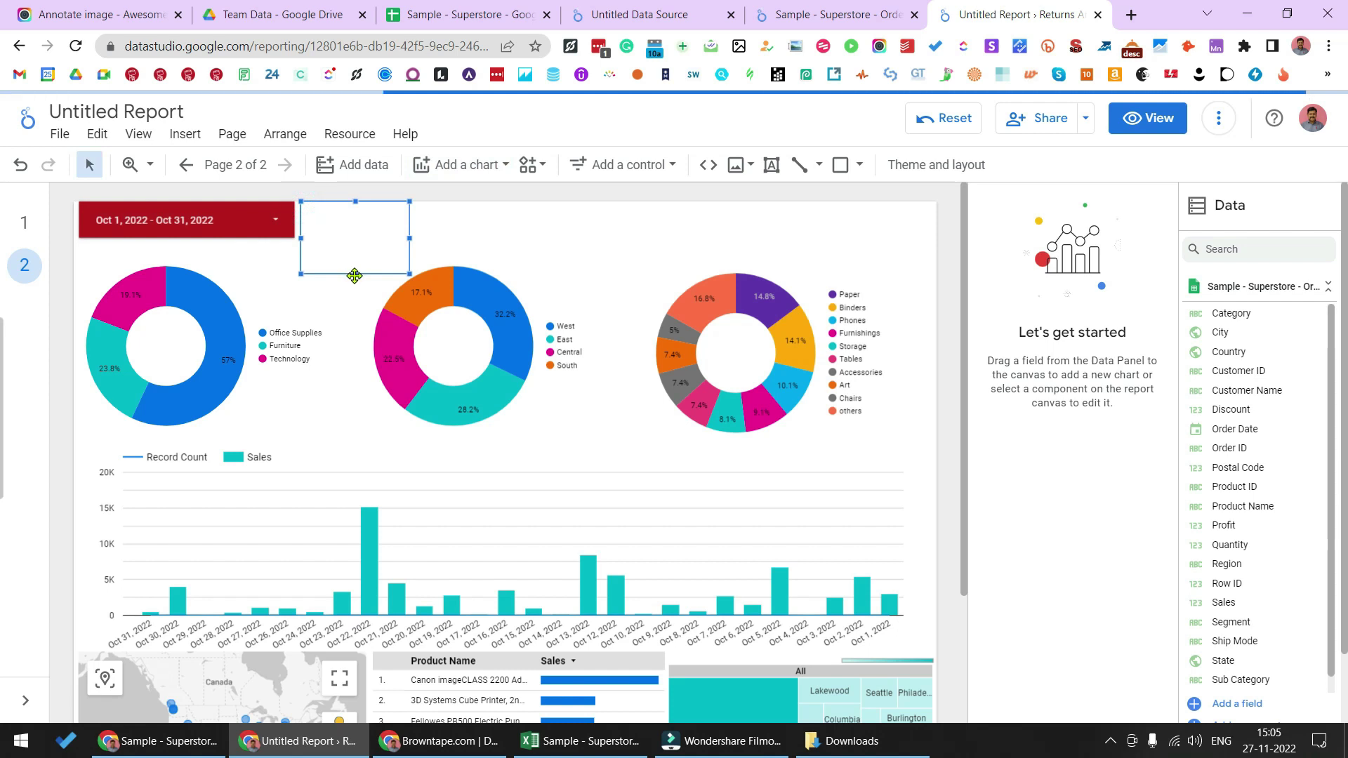
{"action": "left_click_drag", "start_coordinate": [354, 273], "coordinate": [354, 239]}
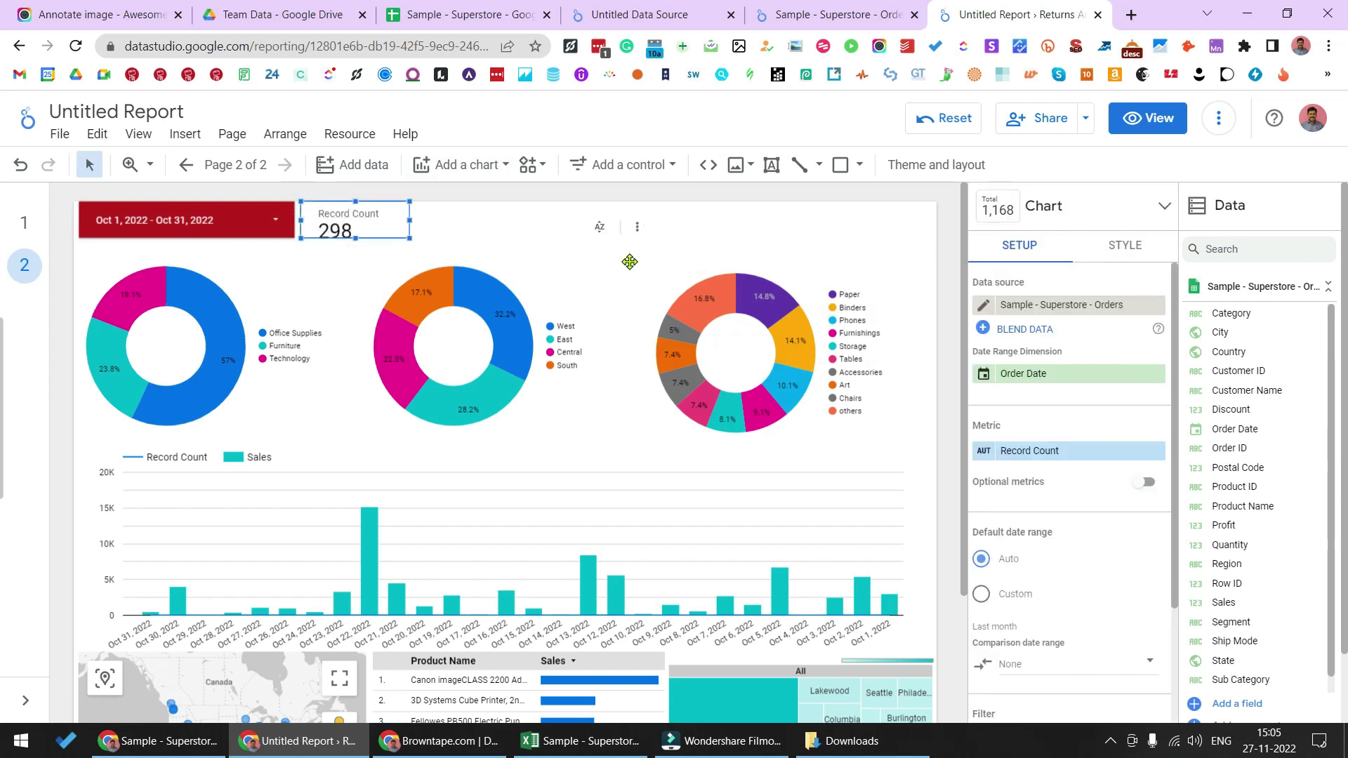
Set the new scorecard's metric to Sales.
{"action": "left_click", "coordinate": [1087, 460]}
{"action": "type", "text": "sa"}
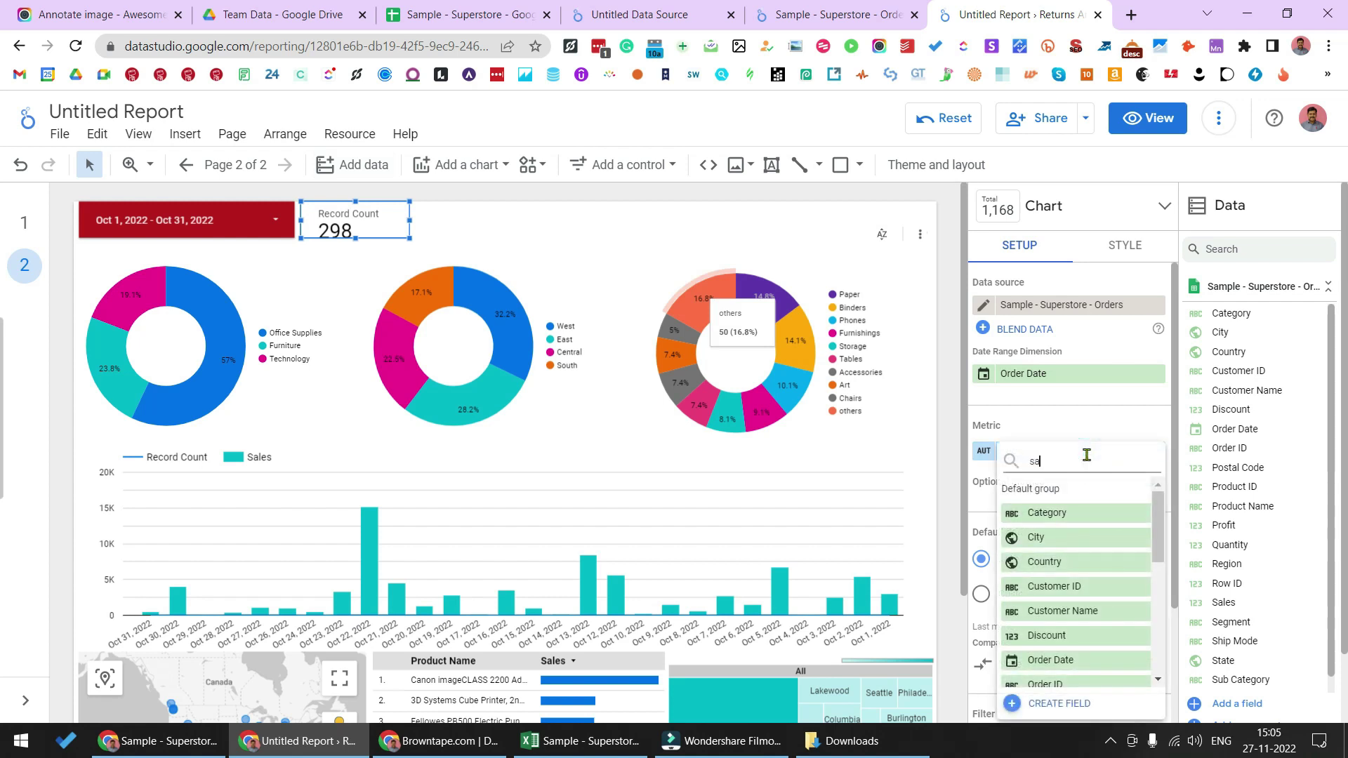
{"action": "type", "text": "l"}
{"action": "left_click", "coordinate": [1066, 514]}
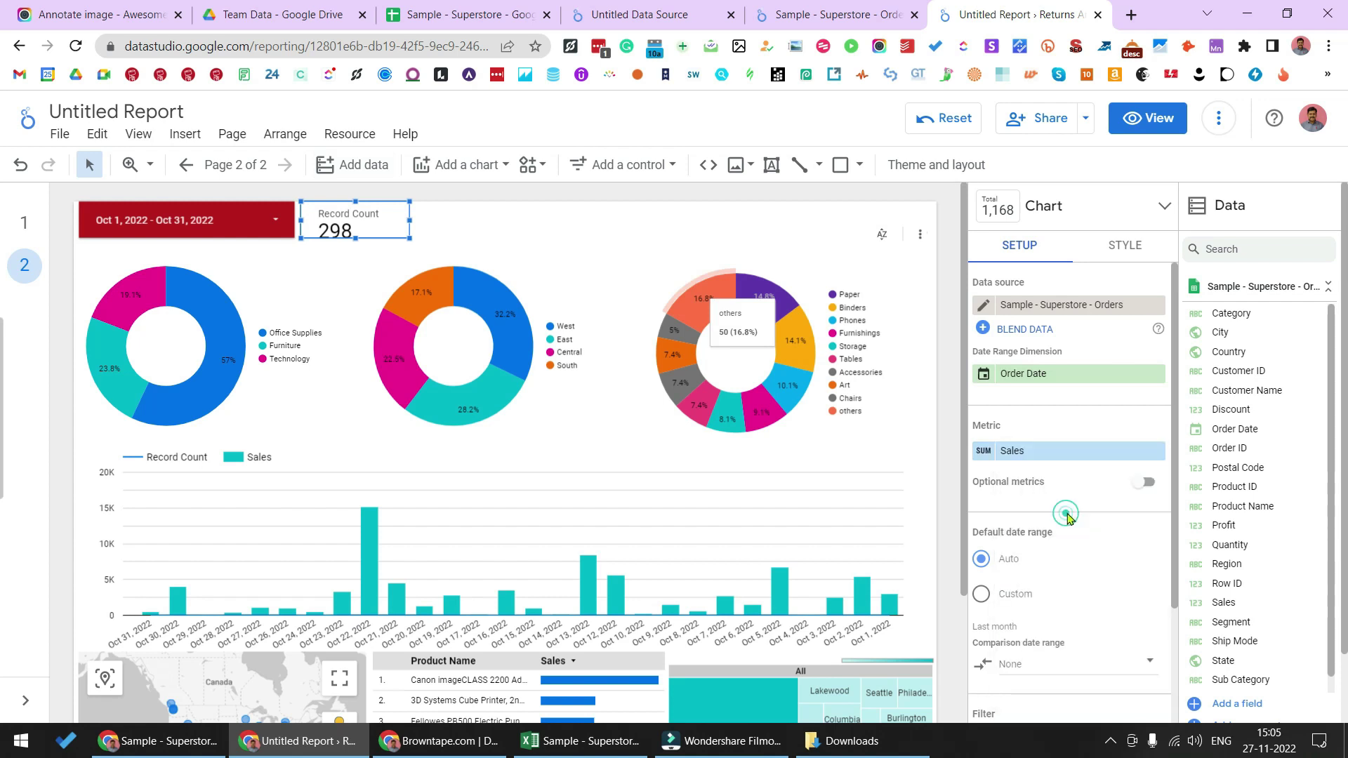
{"action": "left_click", "coordinate": [482, 221]}
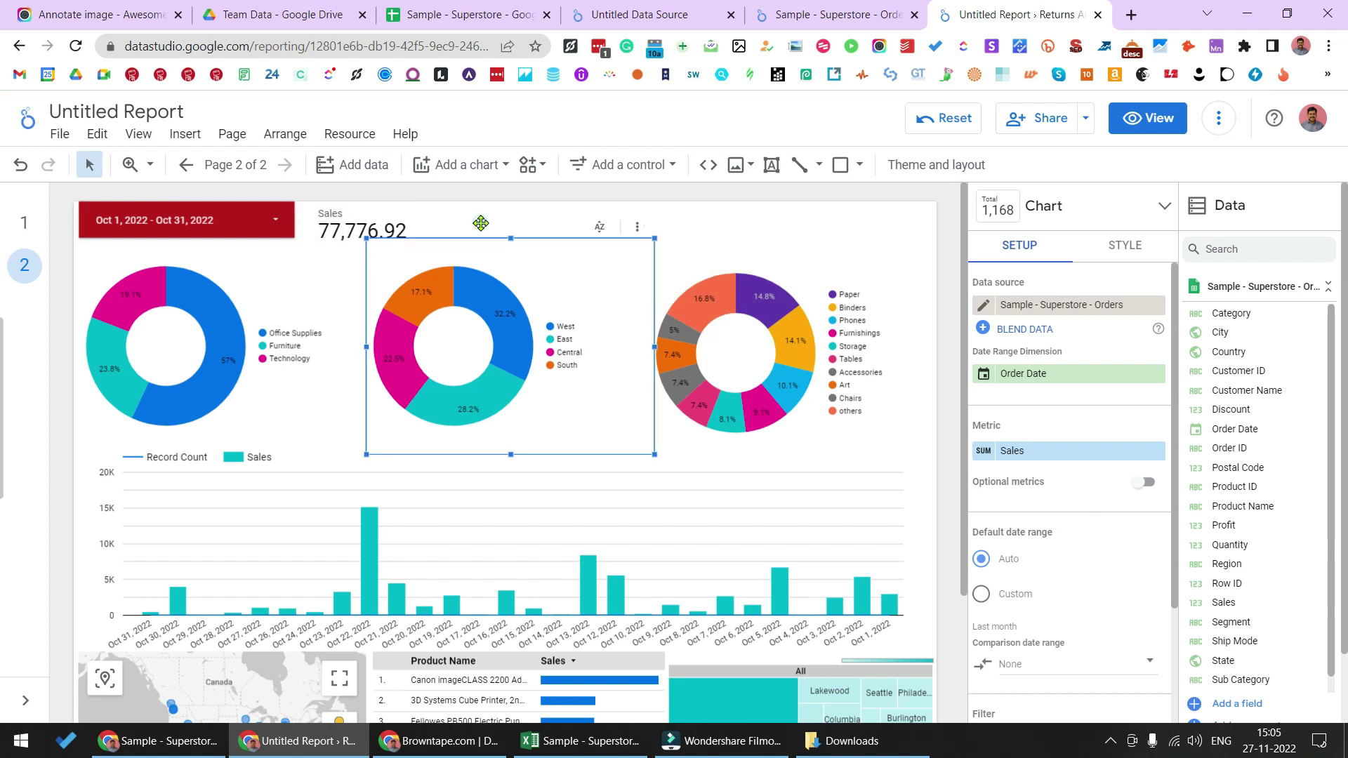
Add a shortened second scorecard beside the Sales scorecard, and set its metric to Quantity.
{"action": "left_click", "coordinate": [489, 164]}
{"action": "left_click", "coordinate": [462, 274]}
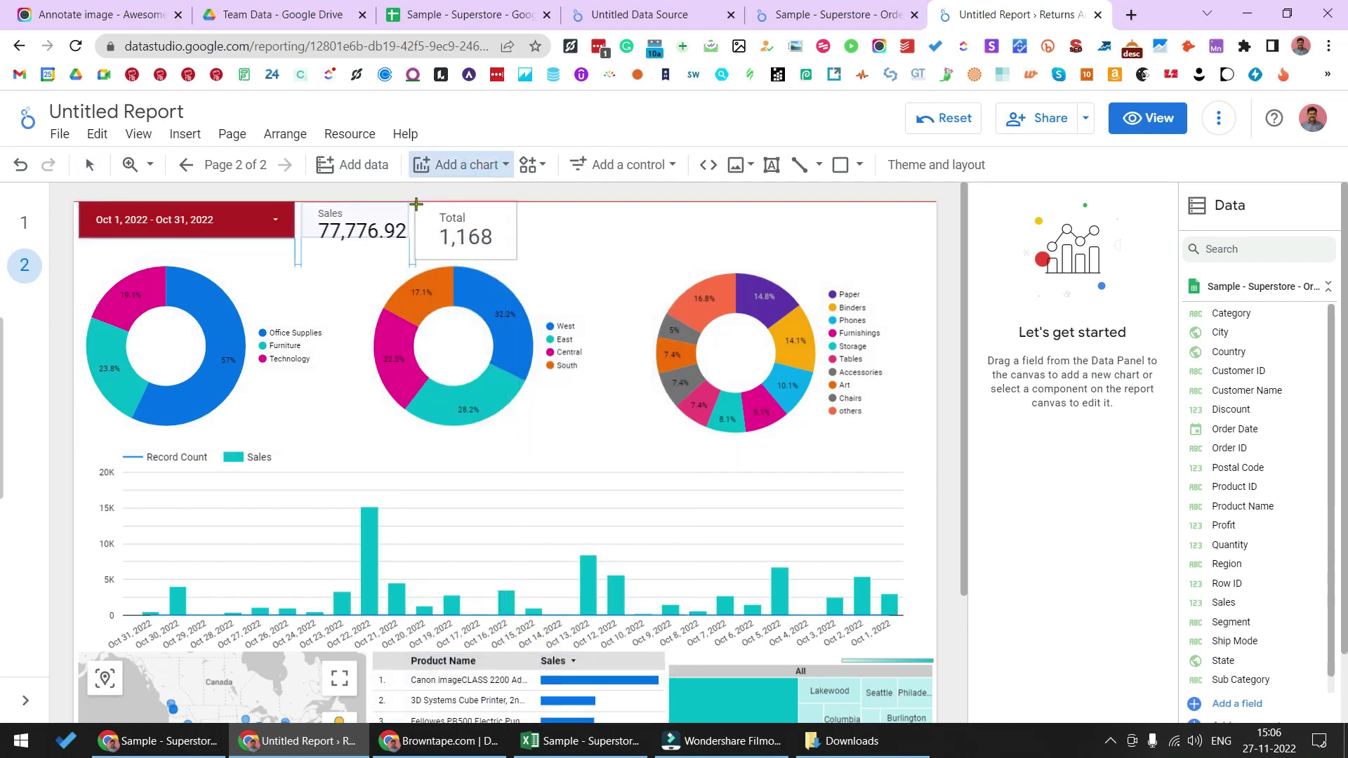
{"action": "left_click", "coordinate": [416, 204]}
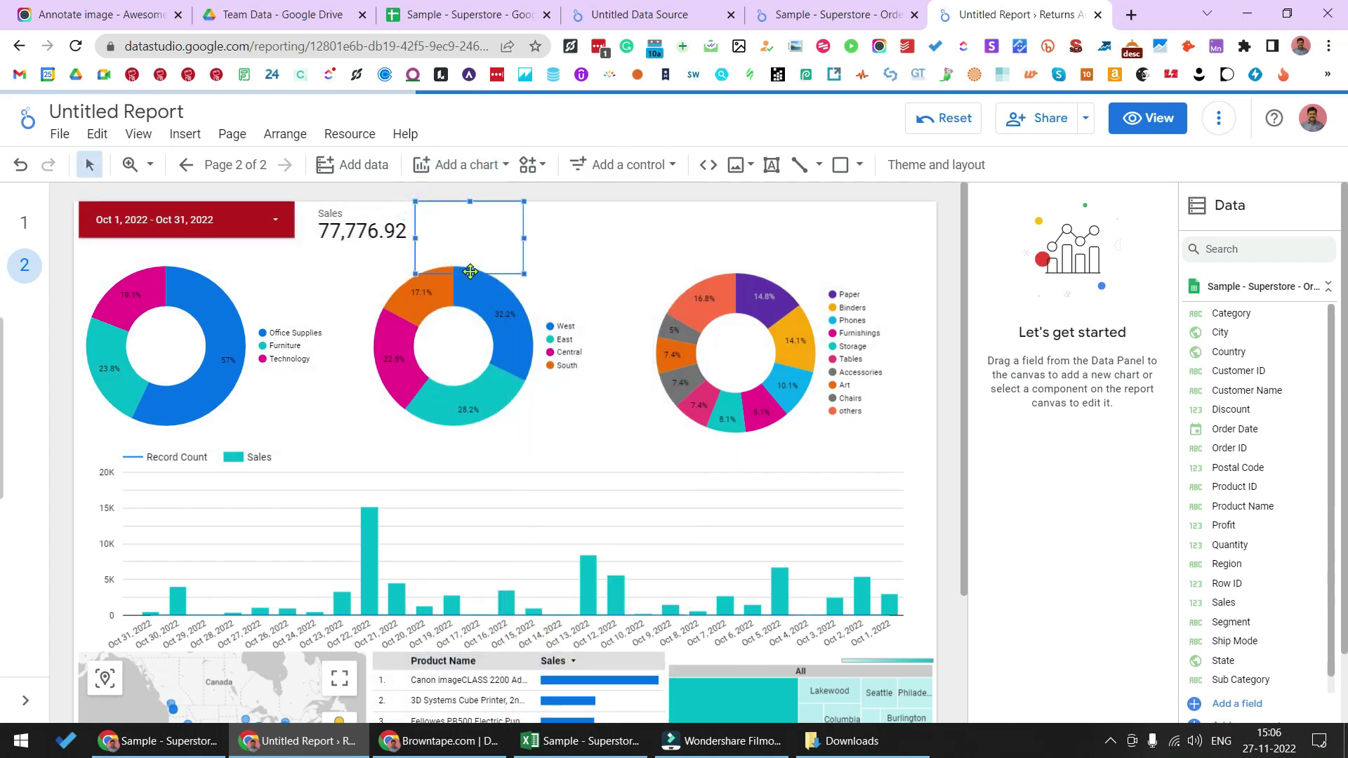
{"action": "left_click_drag", "start_coordinate": [470, 273], "coordinate": [471, 246]}
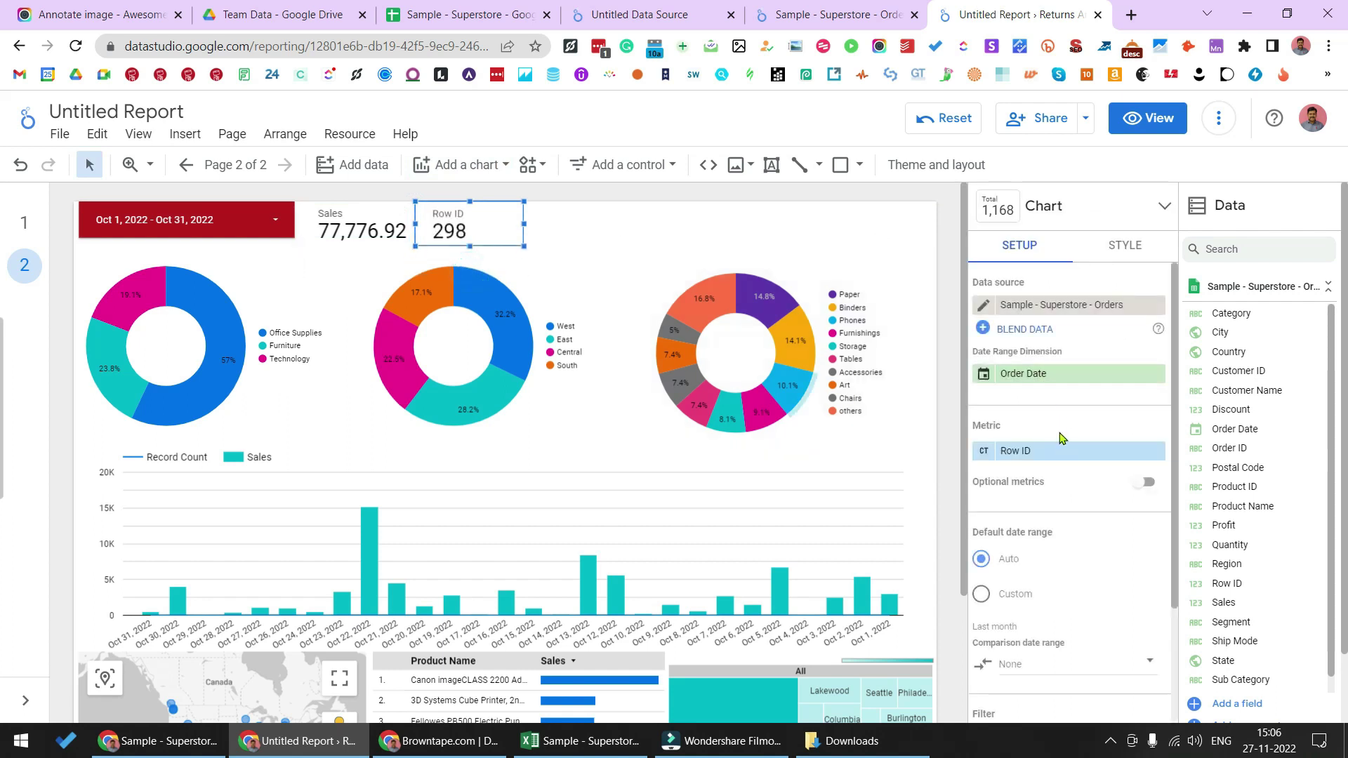
{"action": "left_click", "coordinate": [1057, 452]}
{"action": "type", "text": "qu"}
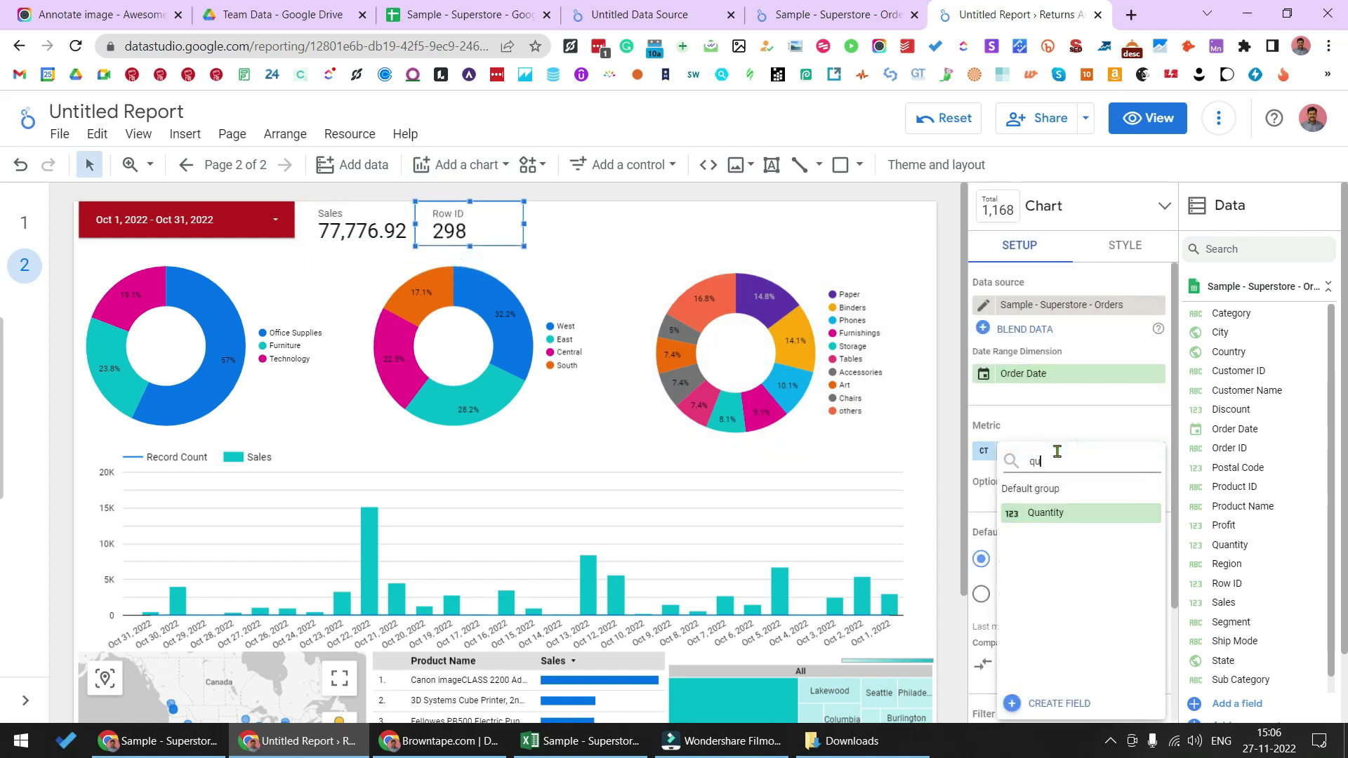
{"action": "left_click", "coordinate": [1068, 510]}
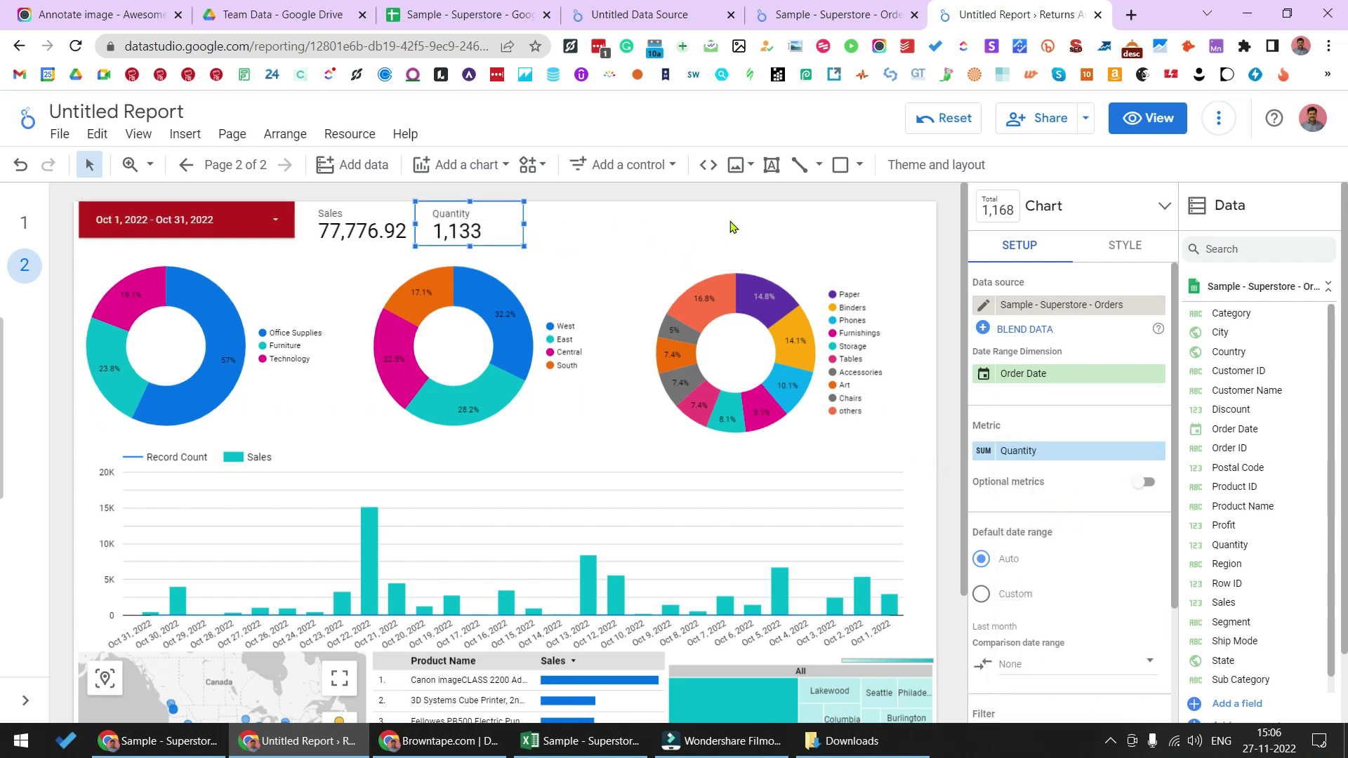
Add a shortened third scorecard beside the Quantity scorecard, and set its metric to Profit.
{"action": "left_click", "coordinate": [468, 164]}
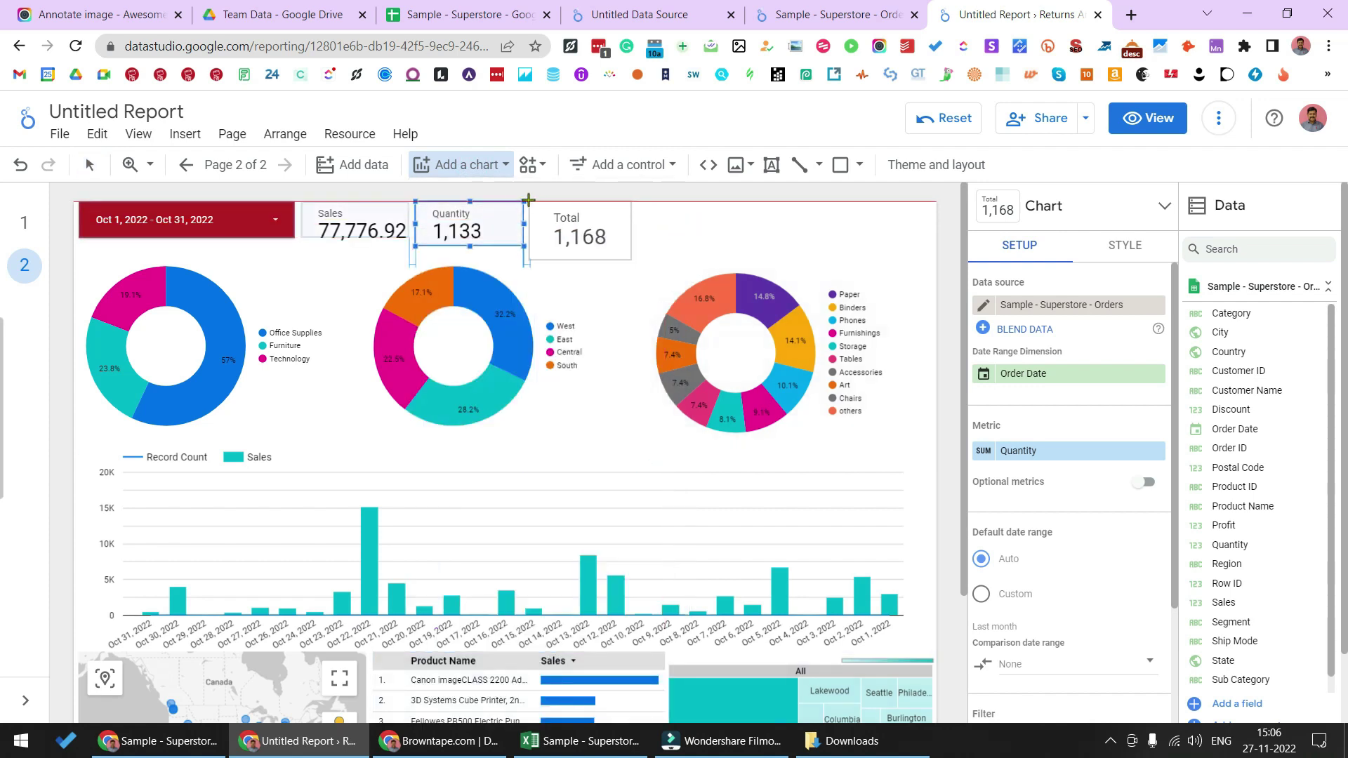
{"action": "left_click", "coordinate": [528, 200]}
{"action": "left_click_drag", "start_coordinate": [582, 273], "coordinate": [585, 245]}
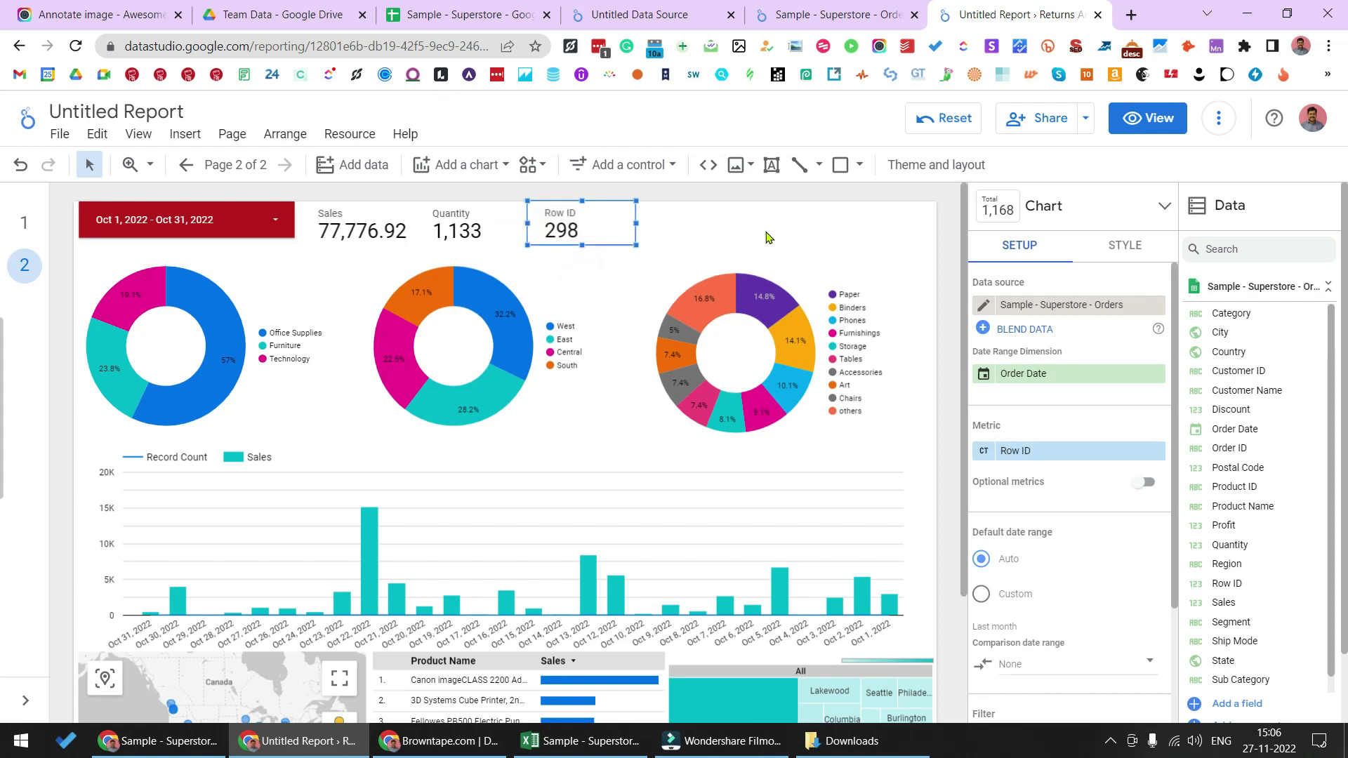
{"action": "left_click", "coordinate": [1079, 453]}
{"action": "type", "text": "p"}
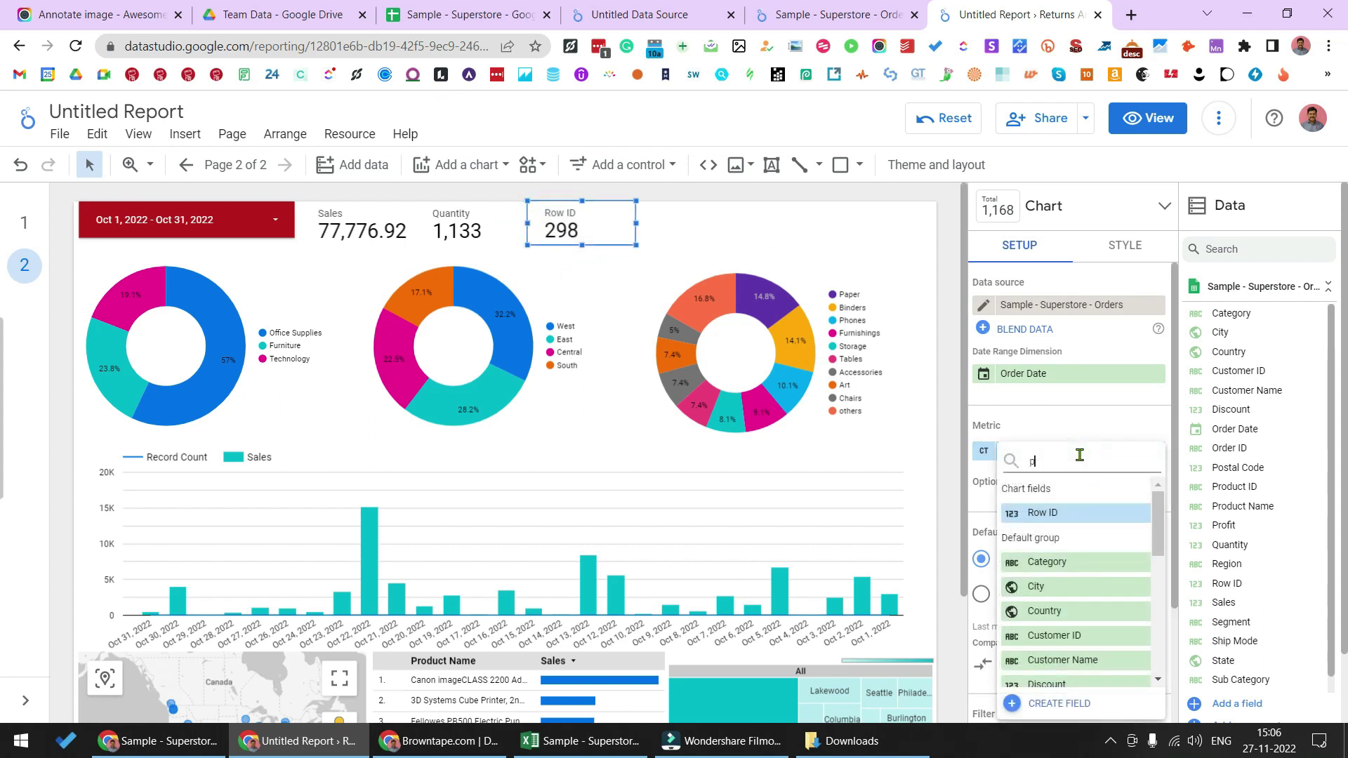
{"action": "type", "text": "ro"}
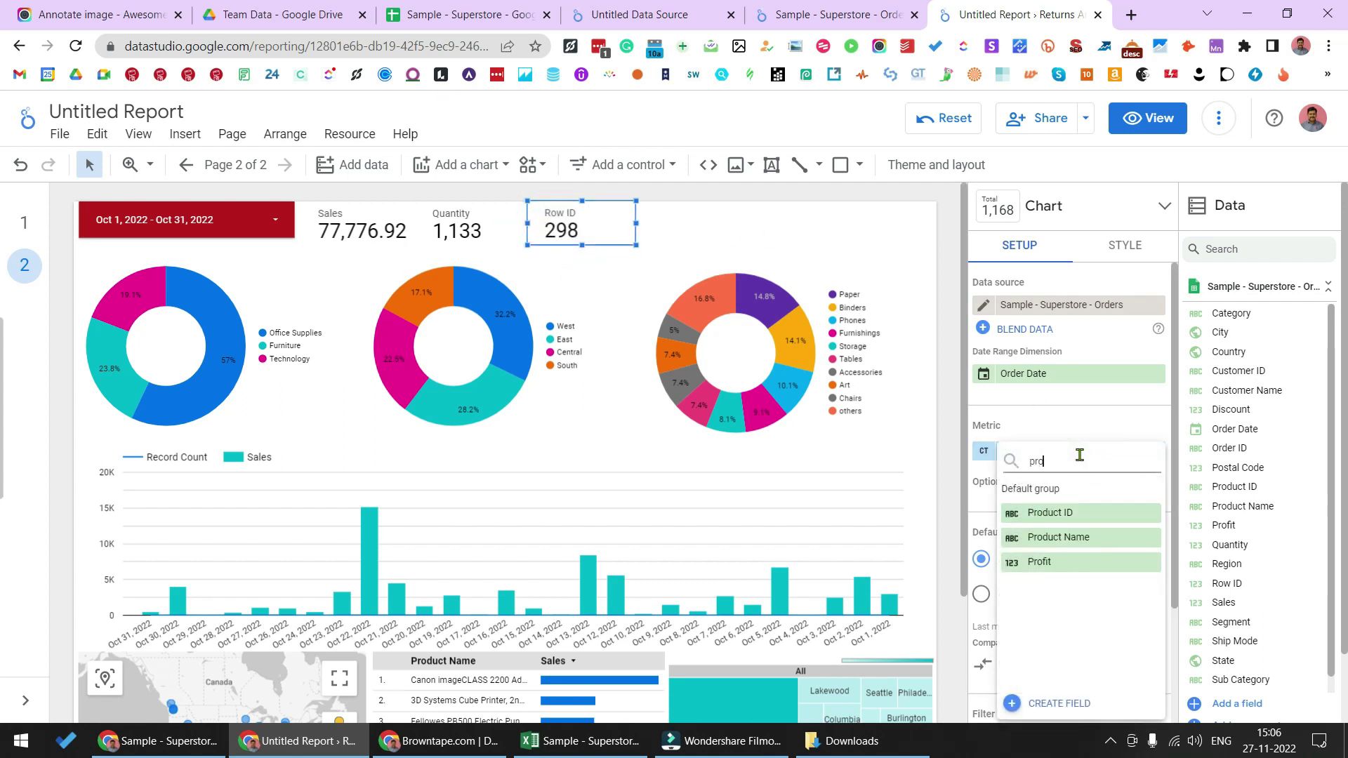
{"action": "left_click", "coordinate": [1061, 563]}
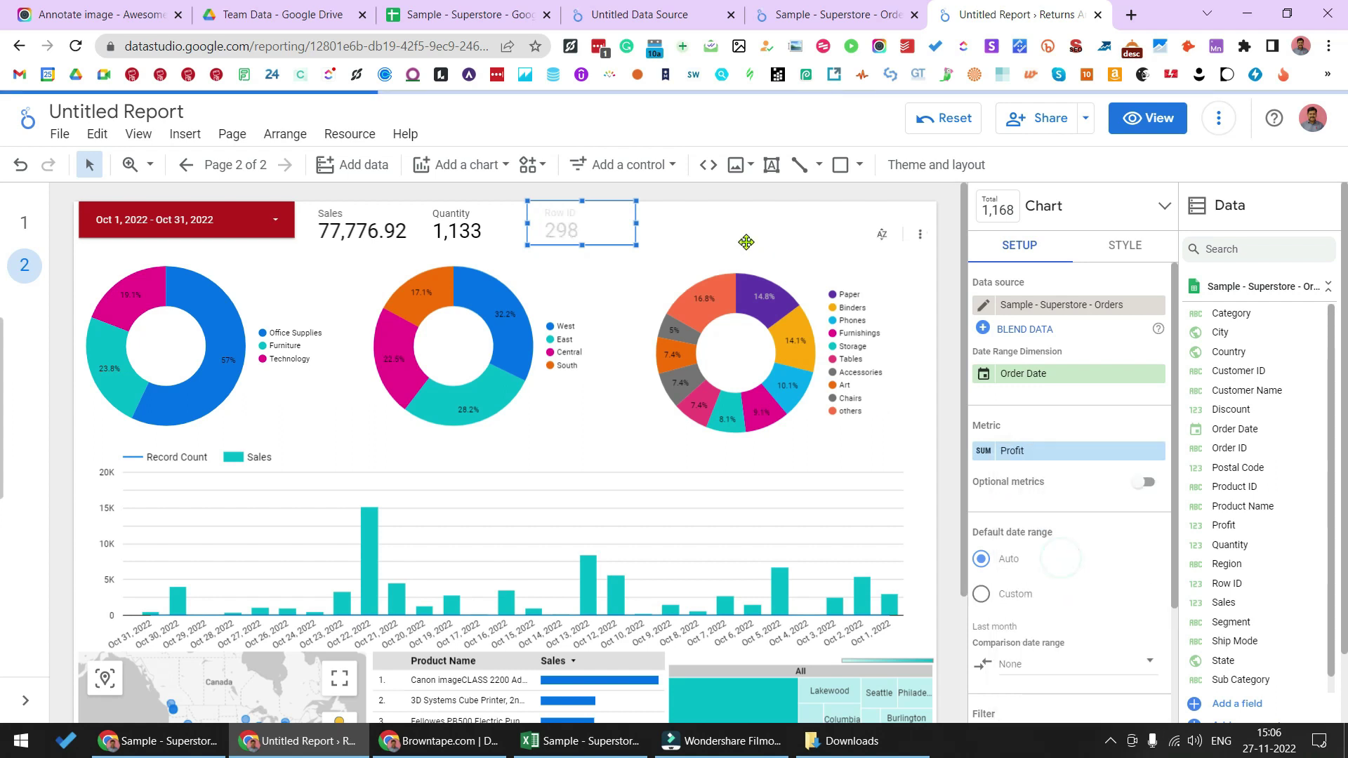
{"action": "left_click", "coordinate": [718, 214]}
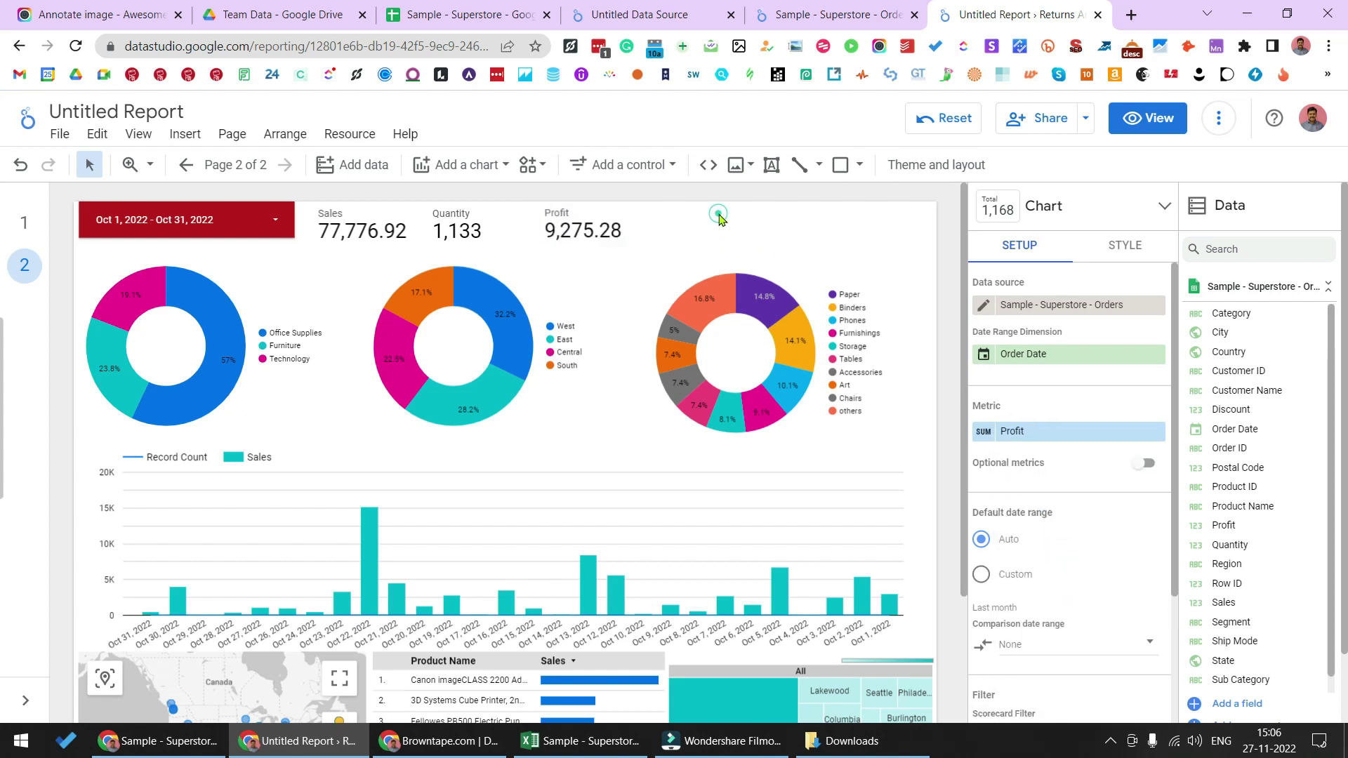
Add a shortened fourth scorecard beside the Profit scorecard, and set its metric to Sales.
{"action": "left_click", "coordinate": [463, 165]}
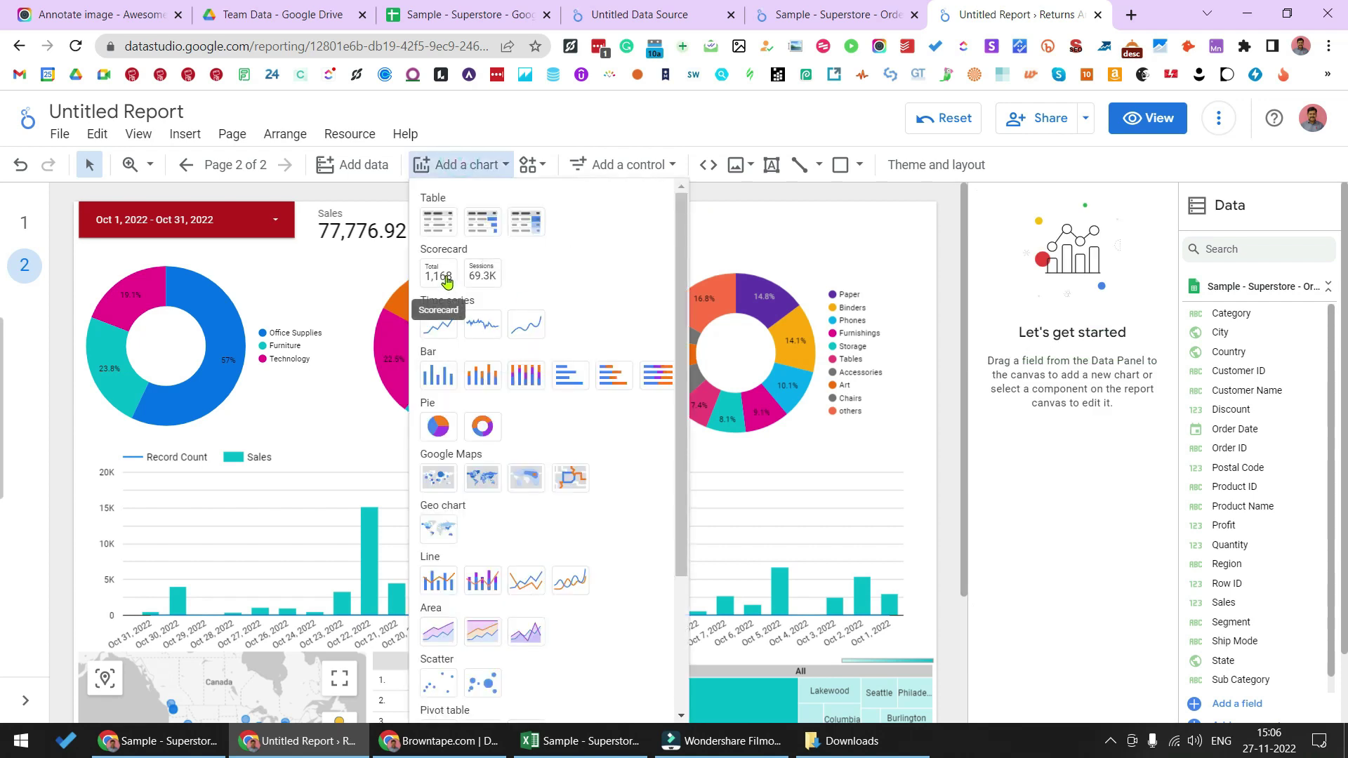
{"action": "left_click", "coordinate": [648, 203]}
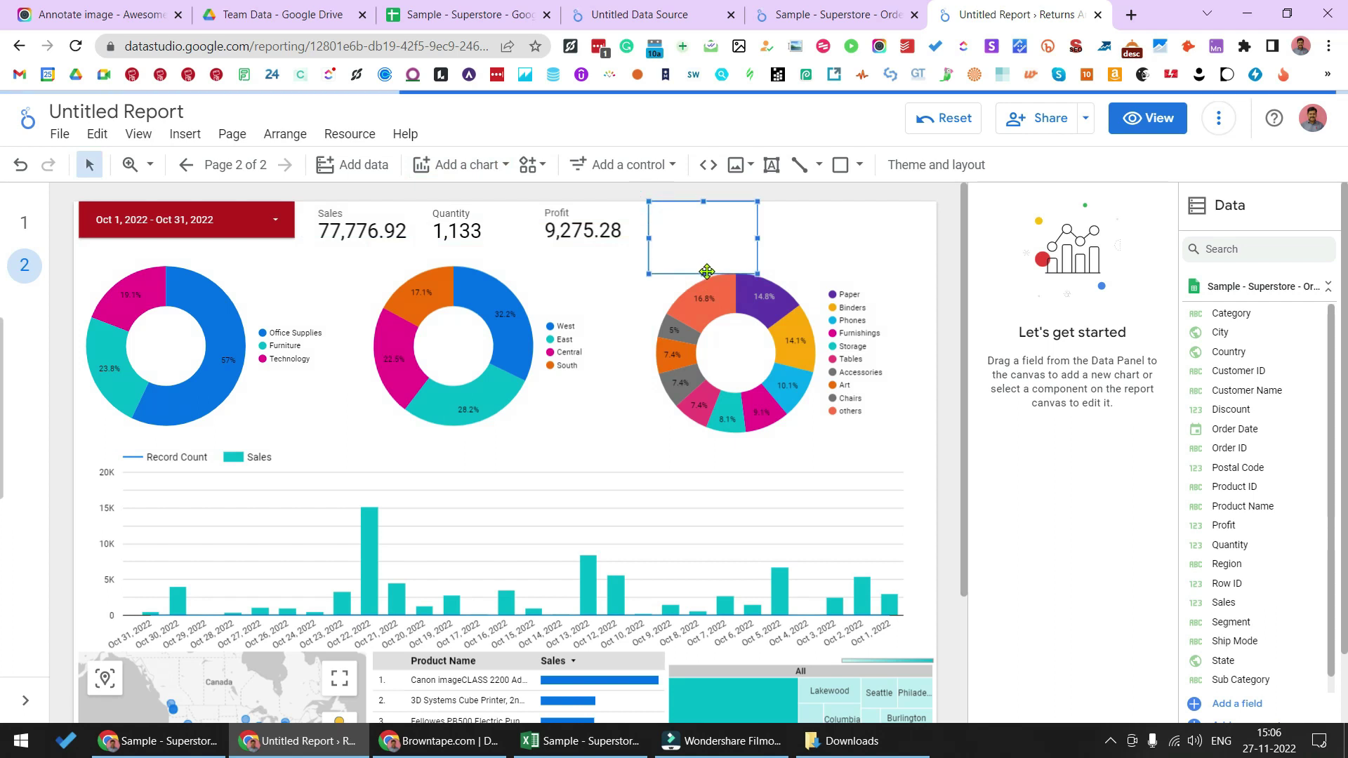
{"action": "left_click_drag", "start_coordinate": [703, 272], "coordinate": [701, 238]}
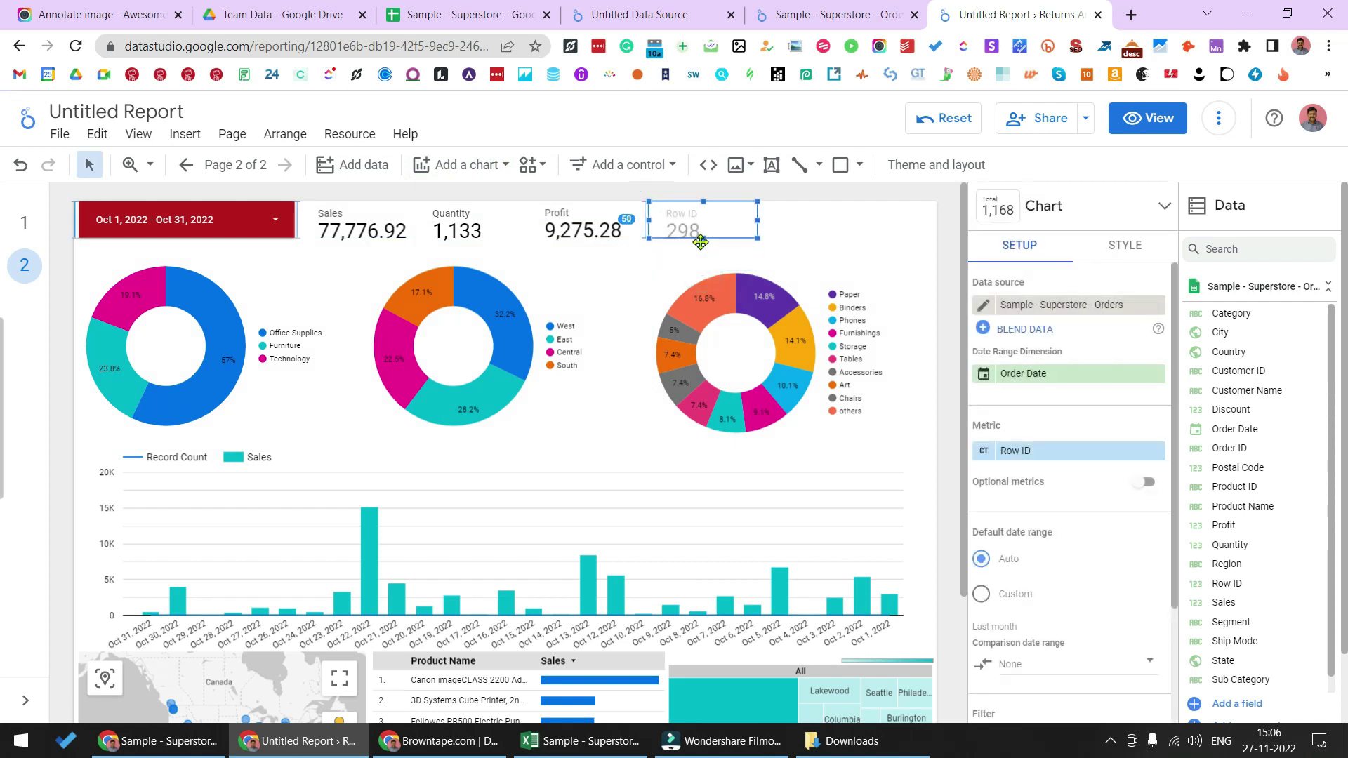
{"action": "left_click", "coordinate": [1072, 456]}
{"action": "type", "text": "sal"}
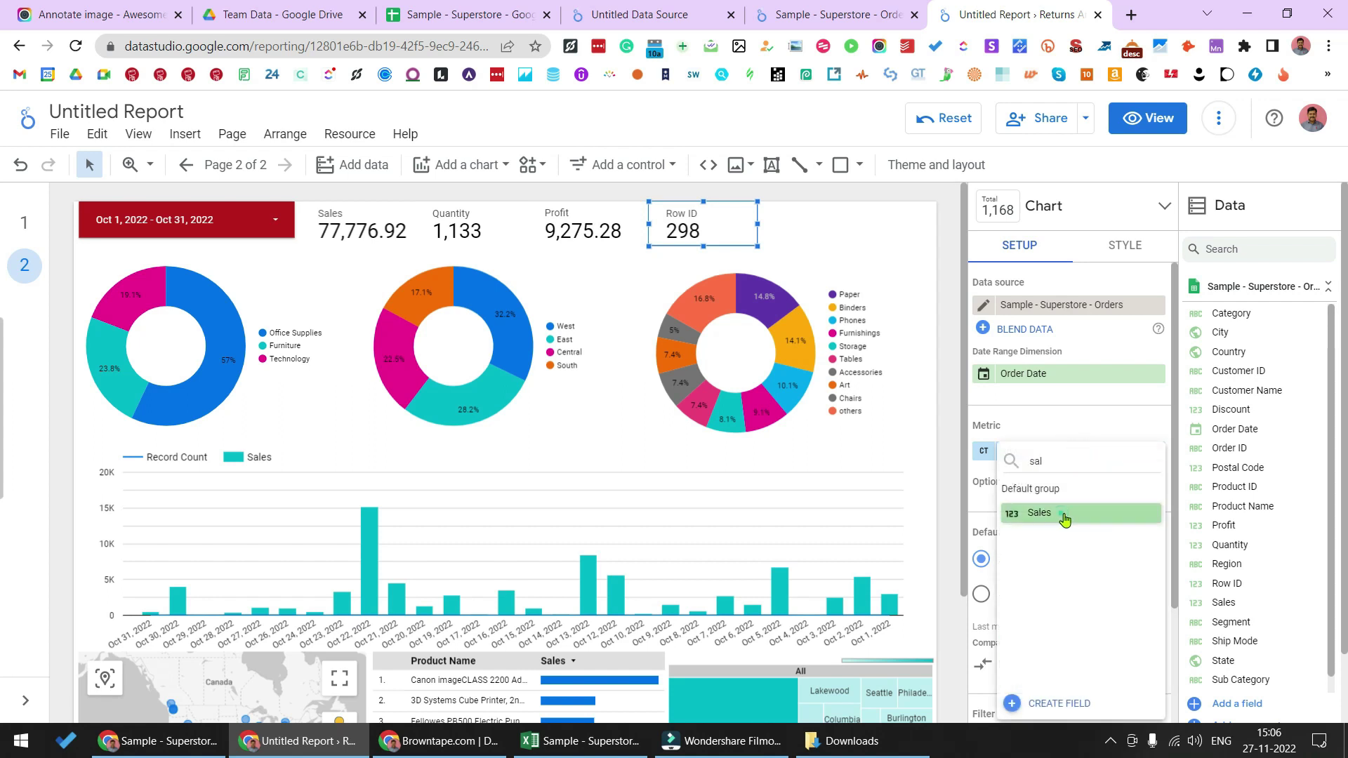
{"action": "left_click", "coordinate": [1064, 518]}
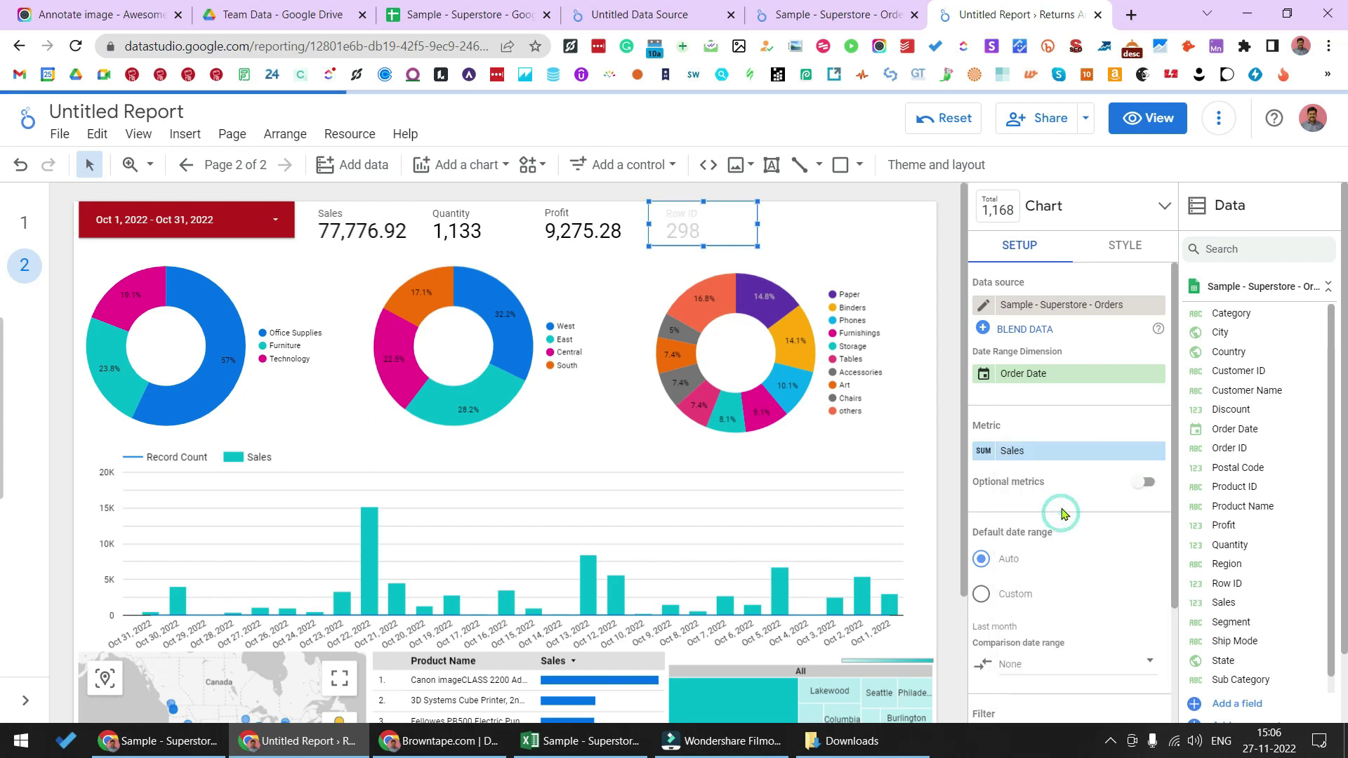
Set the fourth scorecard's Sales metric to the Average aggregation.
{"action": "left_click", "coordinate": [983, 453]}
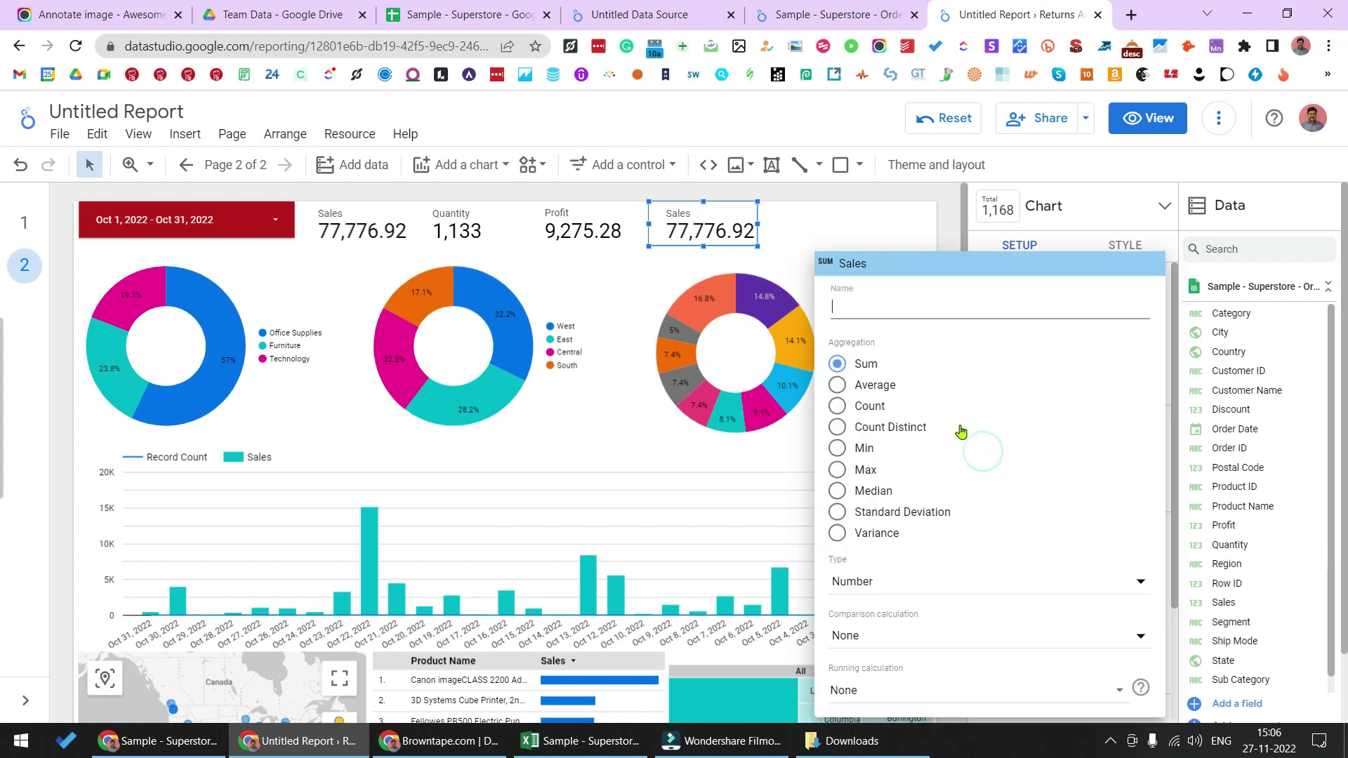
{"action": "left_click", "coordinate": [877, 386]}
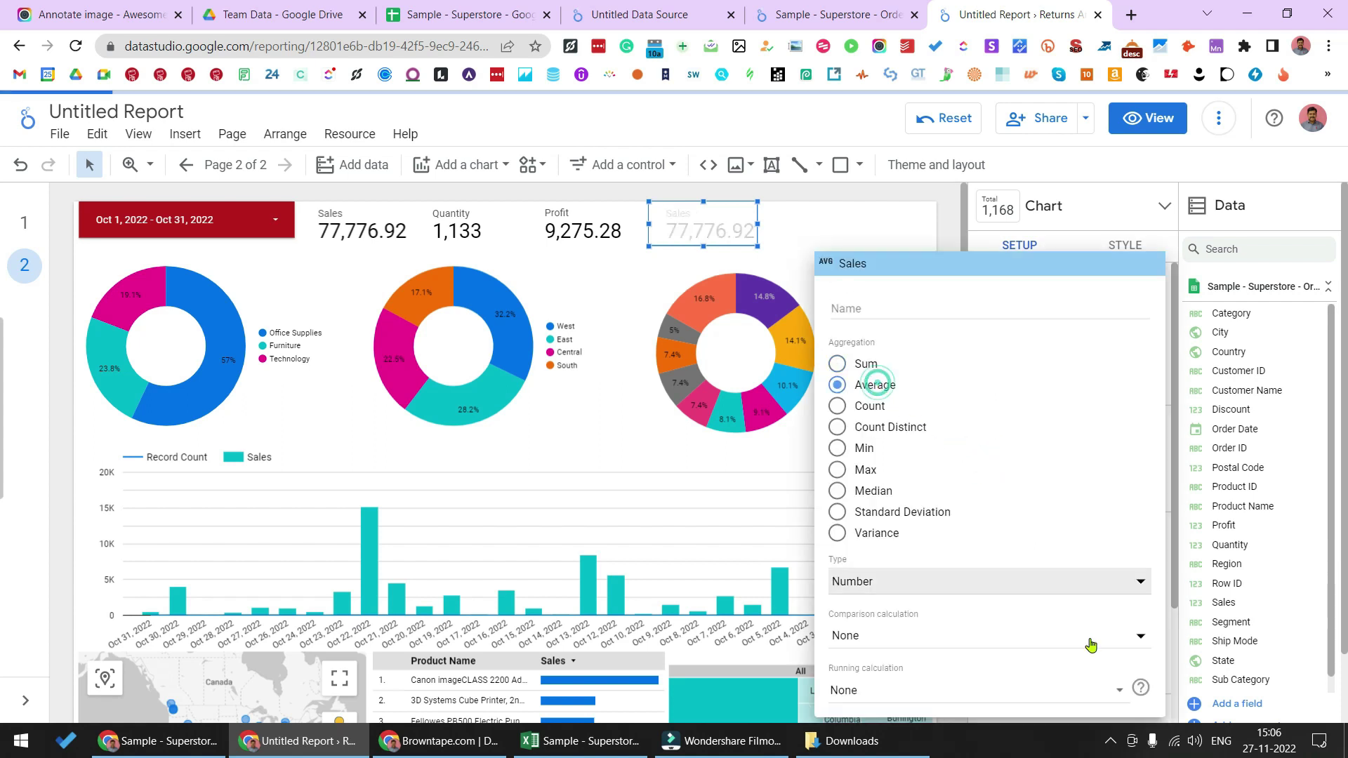
{"action": "left_click", "coordinate": [945, 217]}
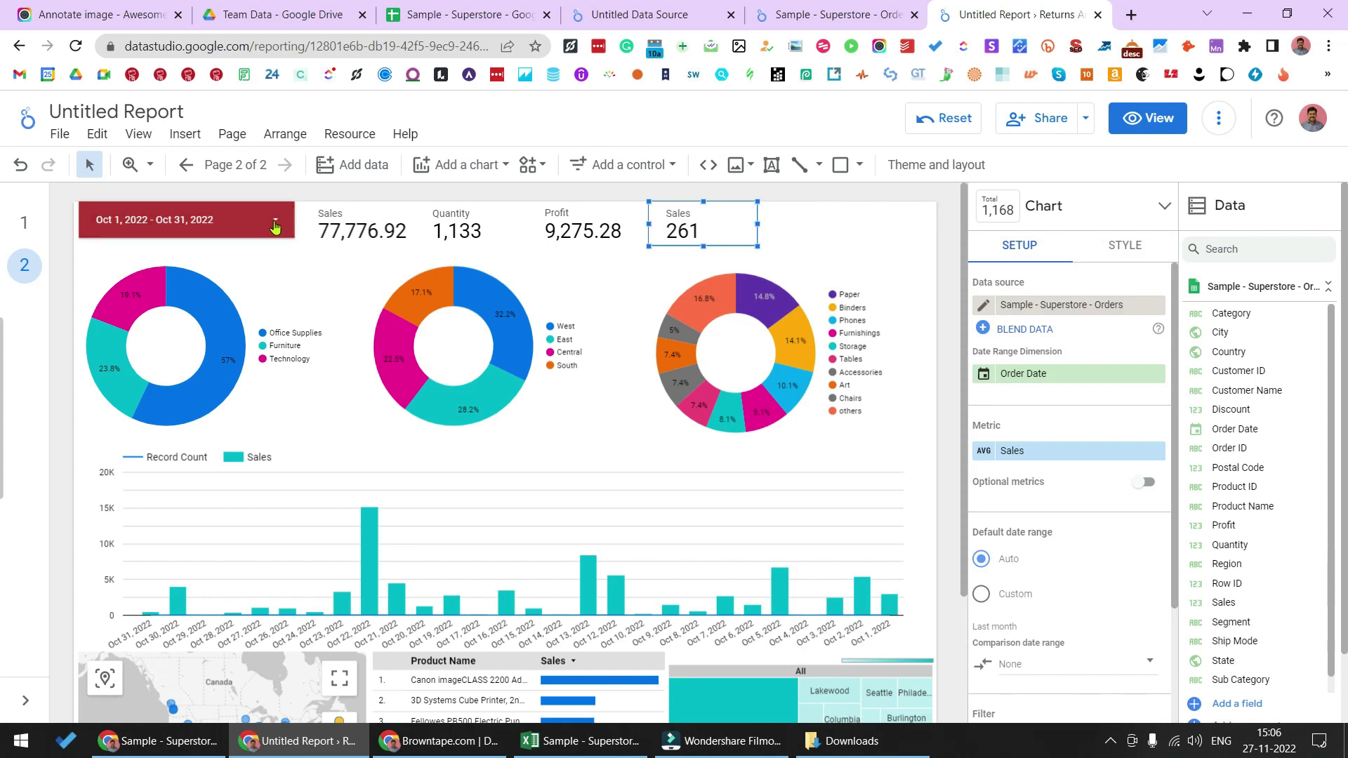
{"action": "left_click", "coordinate": [819, 225]}
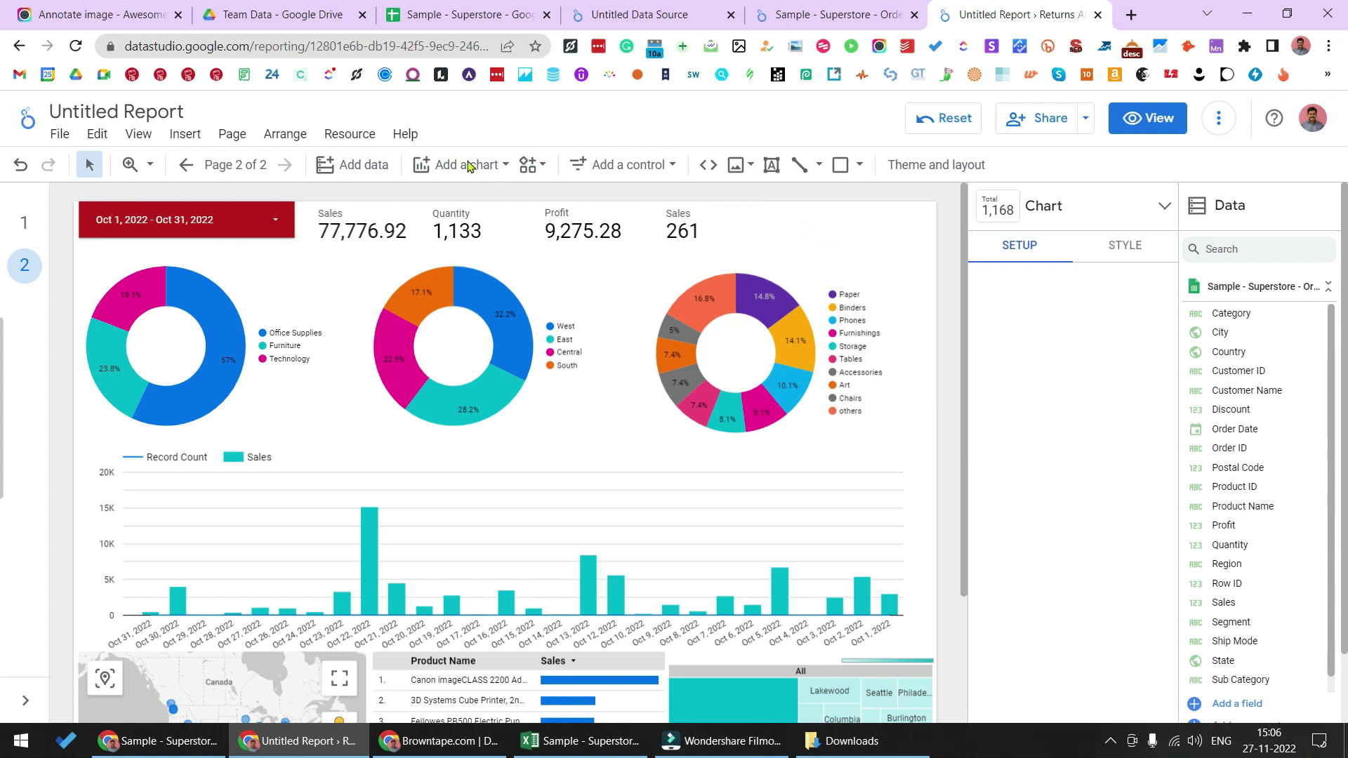
Add a fifth scorecard beside the average Sales scorecard, keeping the page free of any region filter.
{"action": "left_click", "coordinate": [488, 170]}
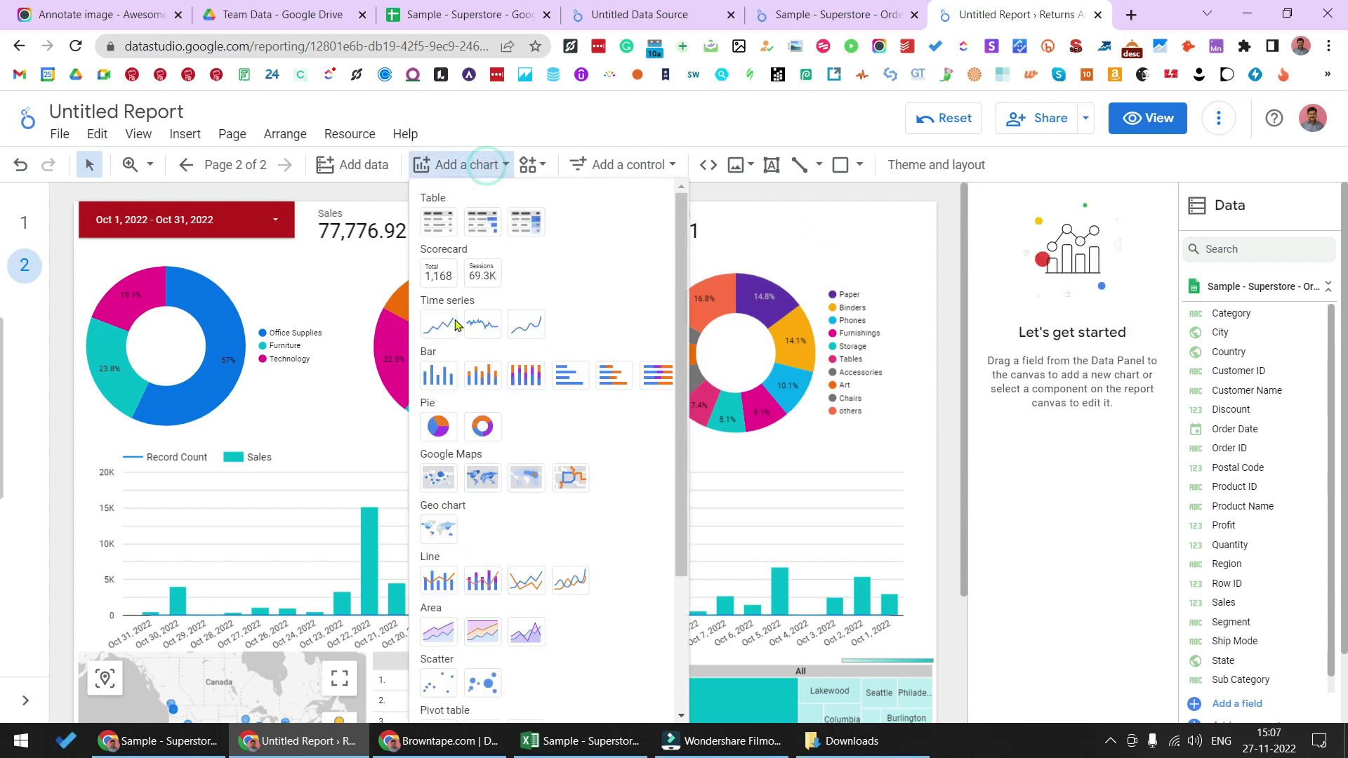
{"action": "left_click", "coordinate": [442, 273]}
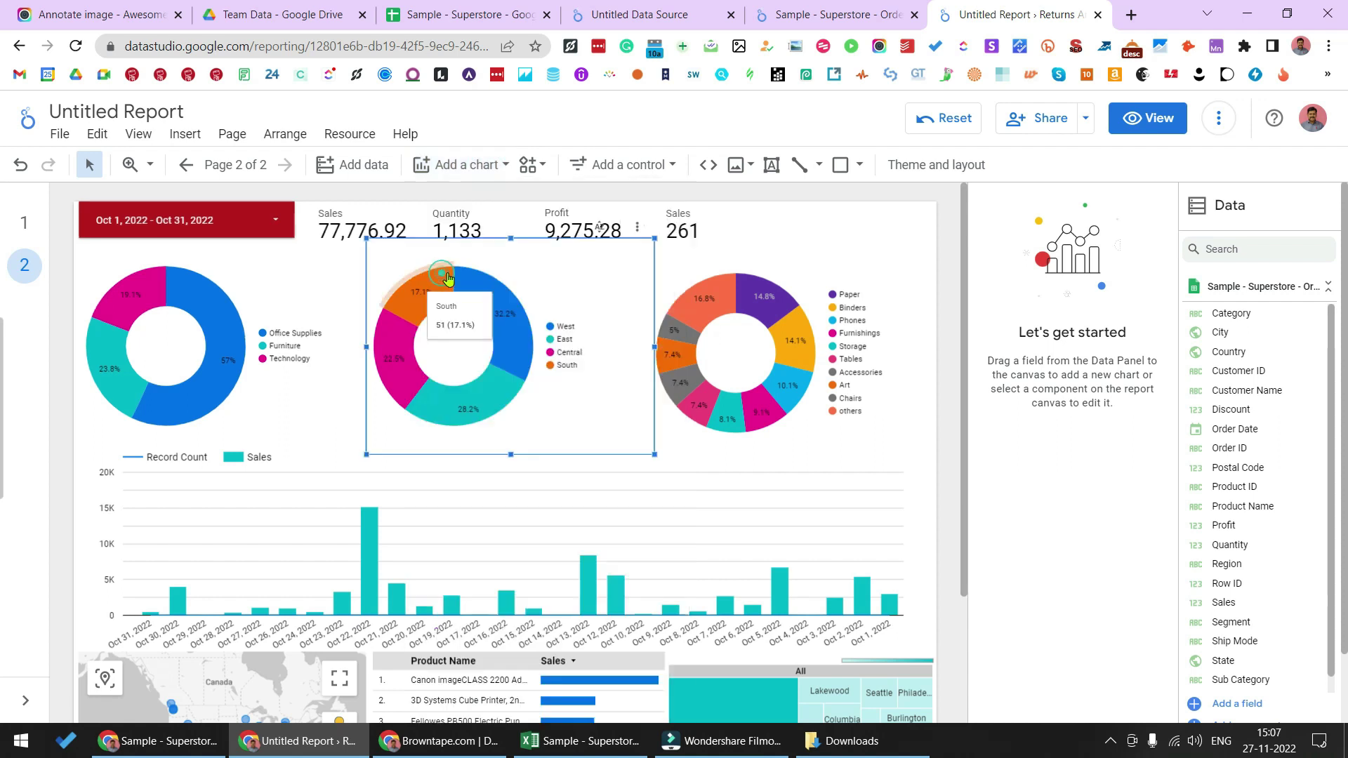
{"action": "left_click", "coordinate": [466, 166]}
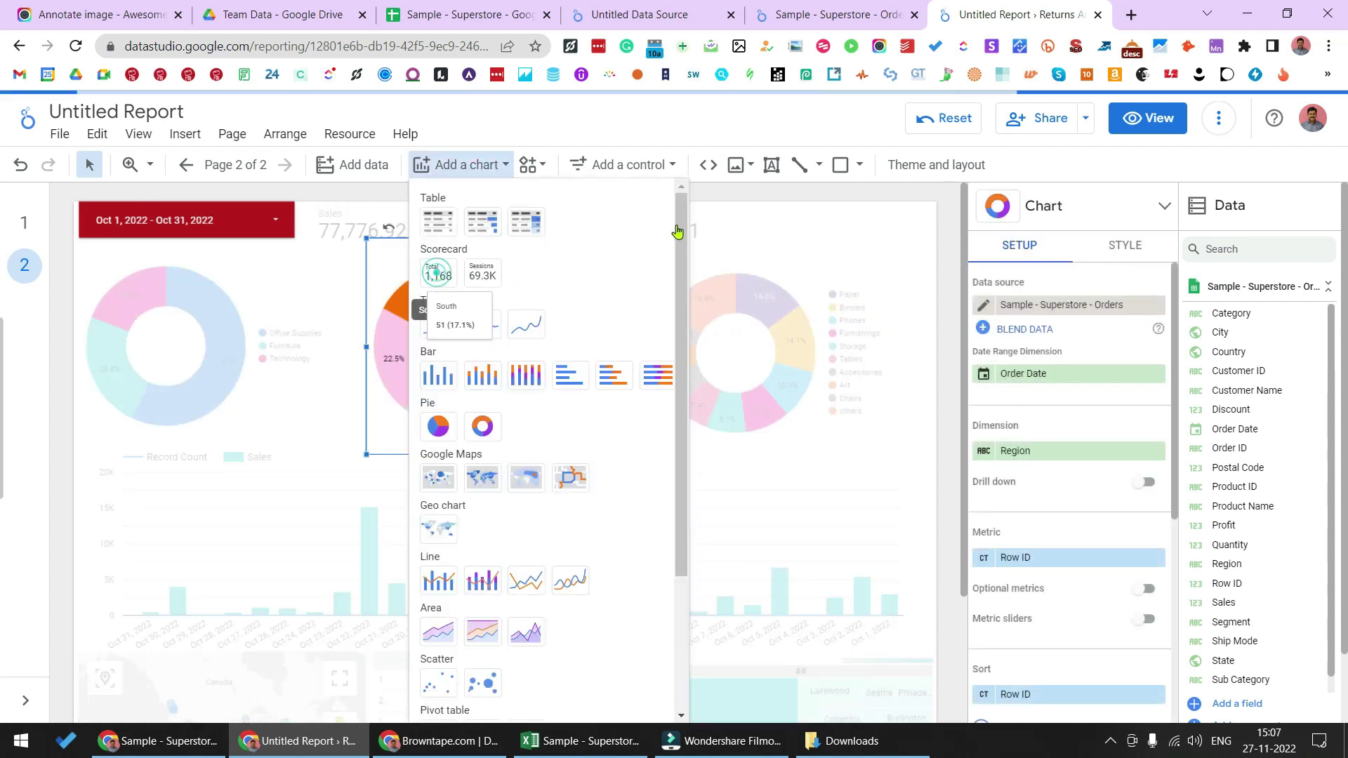
{"action": "left_click", "coordinate": [728, 219]}
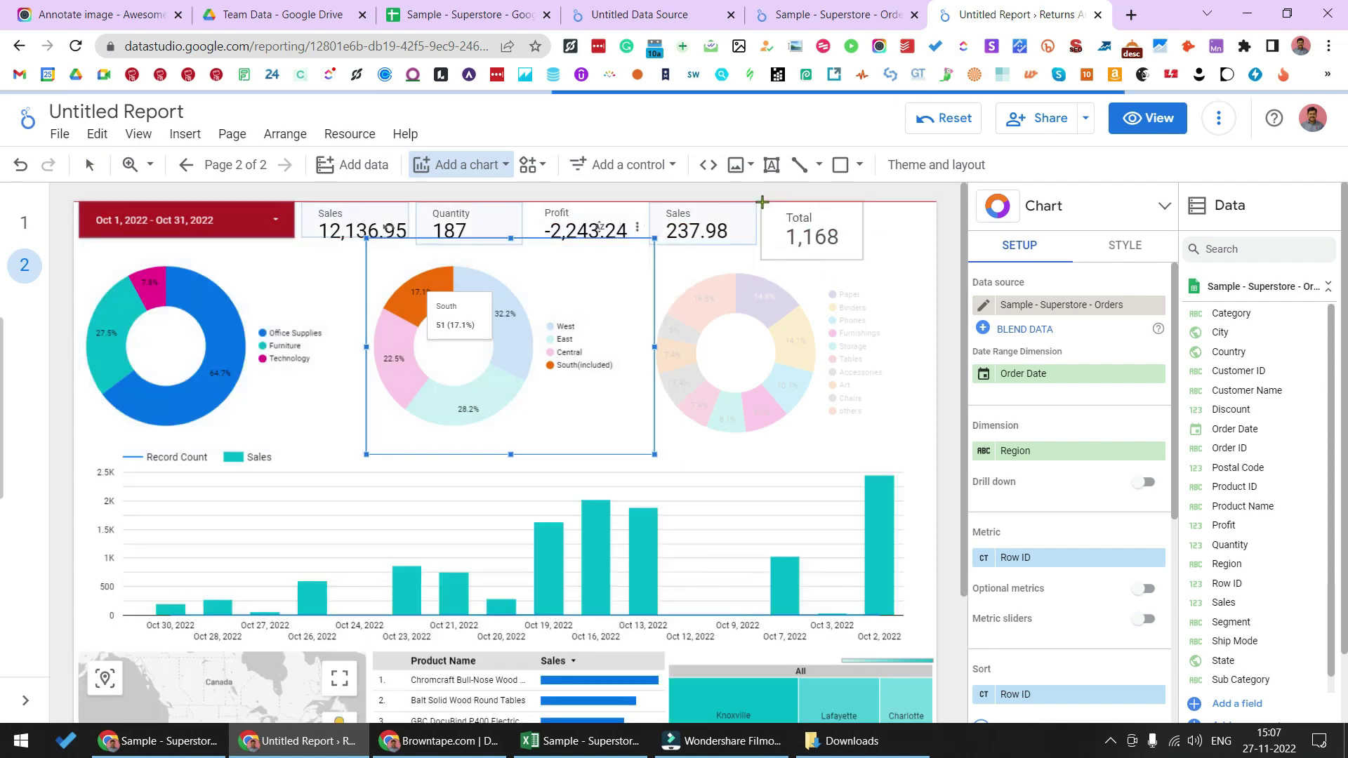
{"action": "left_click", "coordinate": [761, 202]}
{"action": "left_click", "coordinate": [521, 264]}
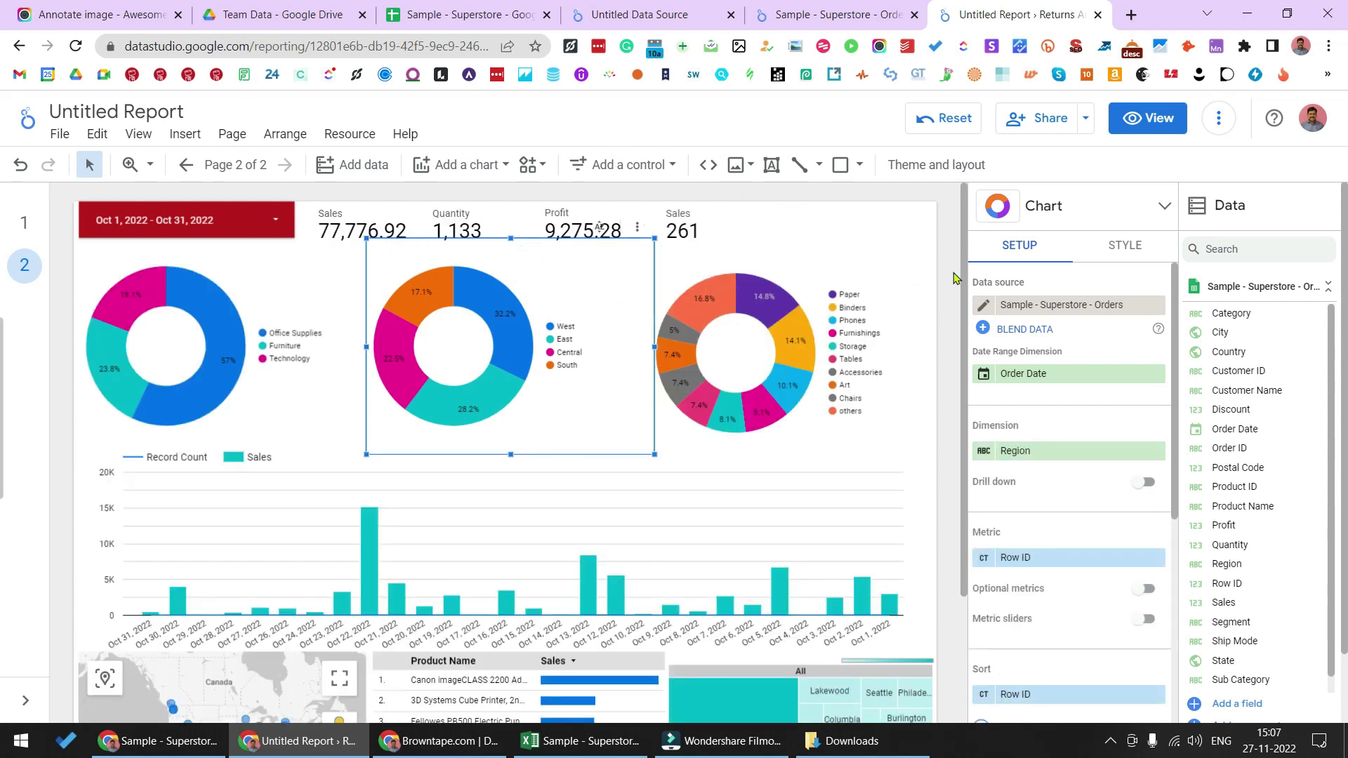
{"action": "left_click", "coordinate": [798, 221]}
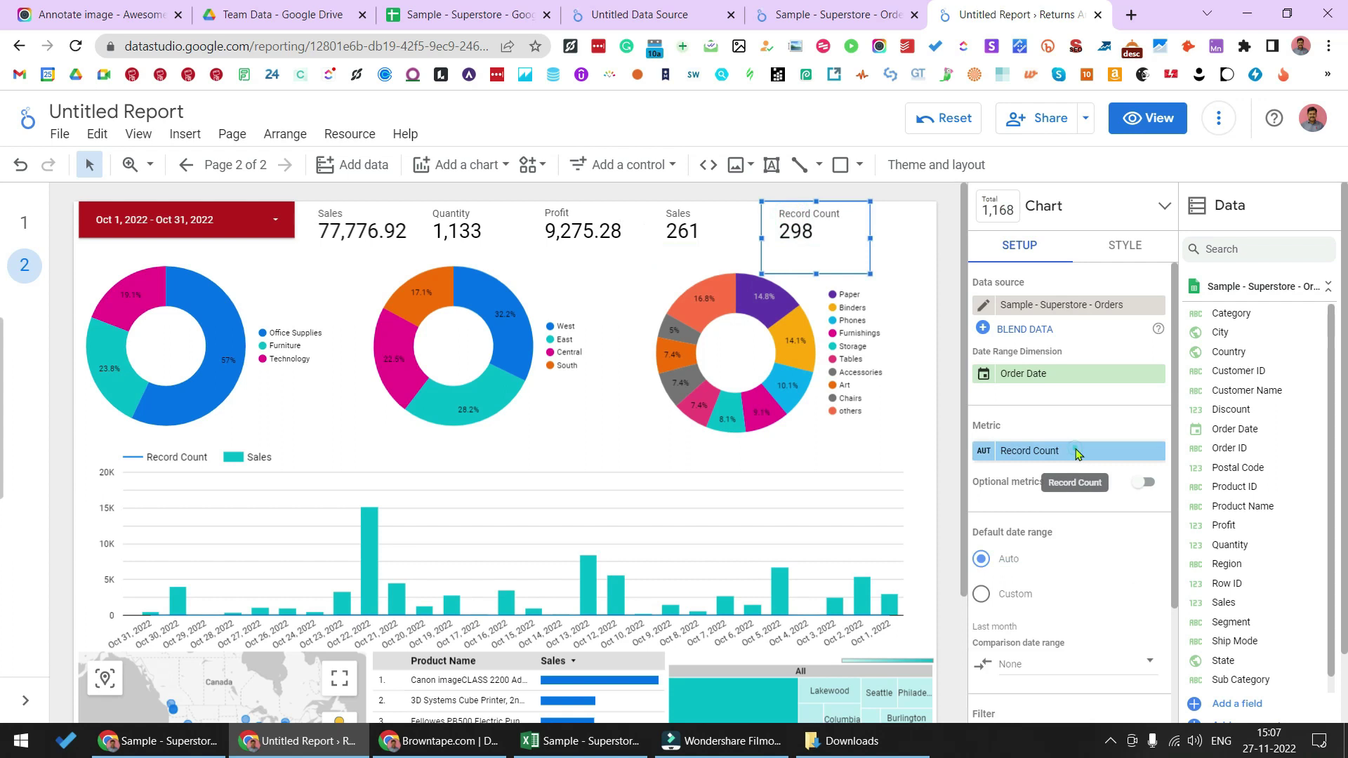
Set the fifth scorecard's metric to Quantity with Average aggregation, and shorten it to match the other scorecards.
{"action": "left_click", "coordinate": [1077, 451]}
{"action": "type", "text": "quan"}
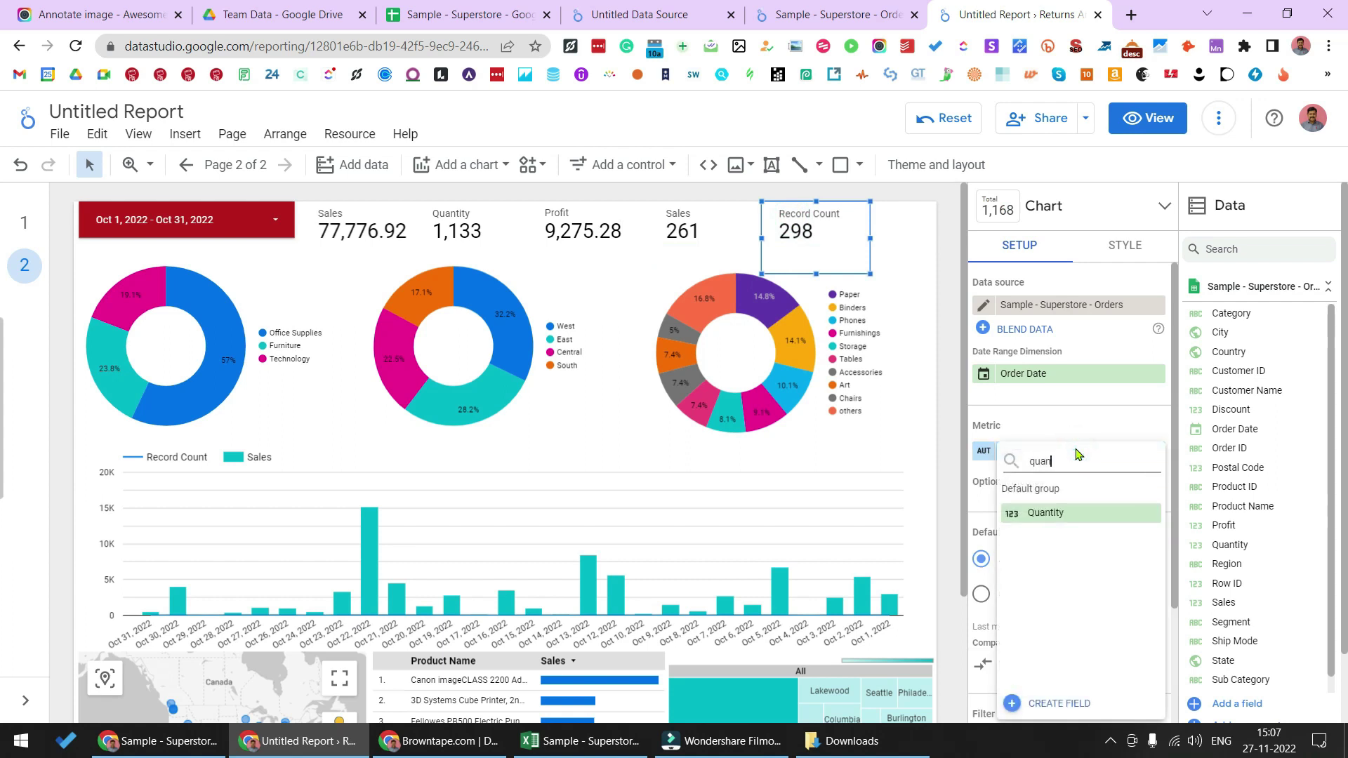
{"action": "left_click", "coordinate": [1108, 512]}
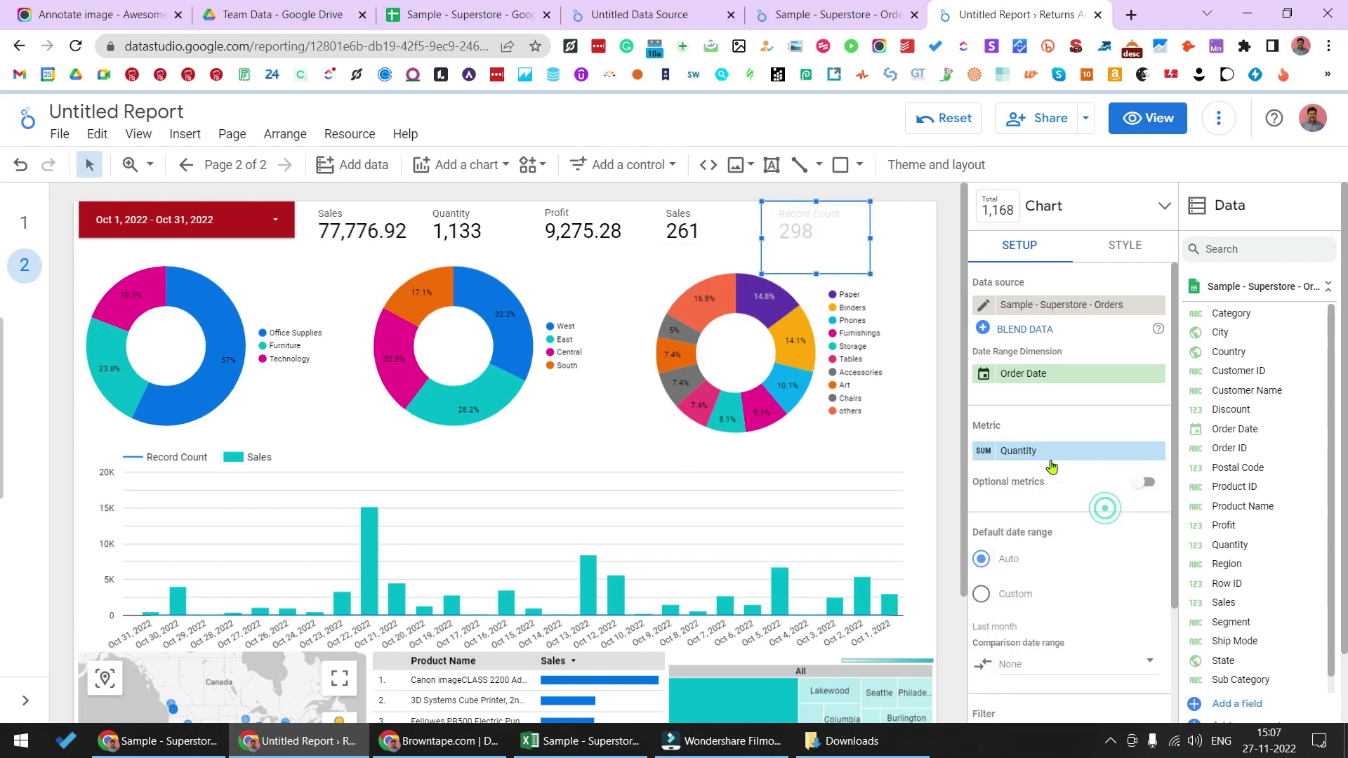
{"action": "left_click", "coordinate": [987, 454]}
{"action": "left_click", "coordinate": [870, 386]}
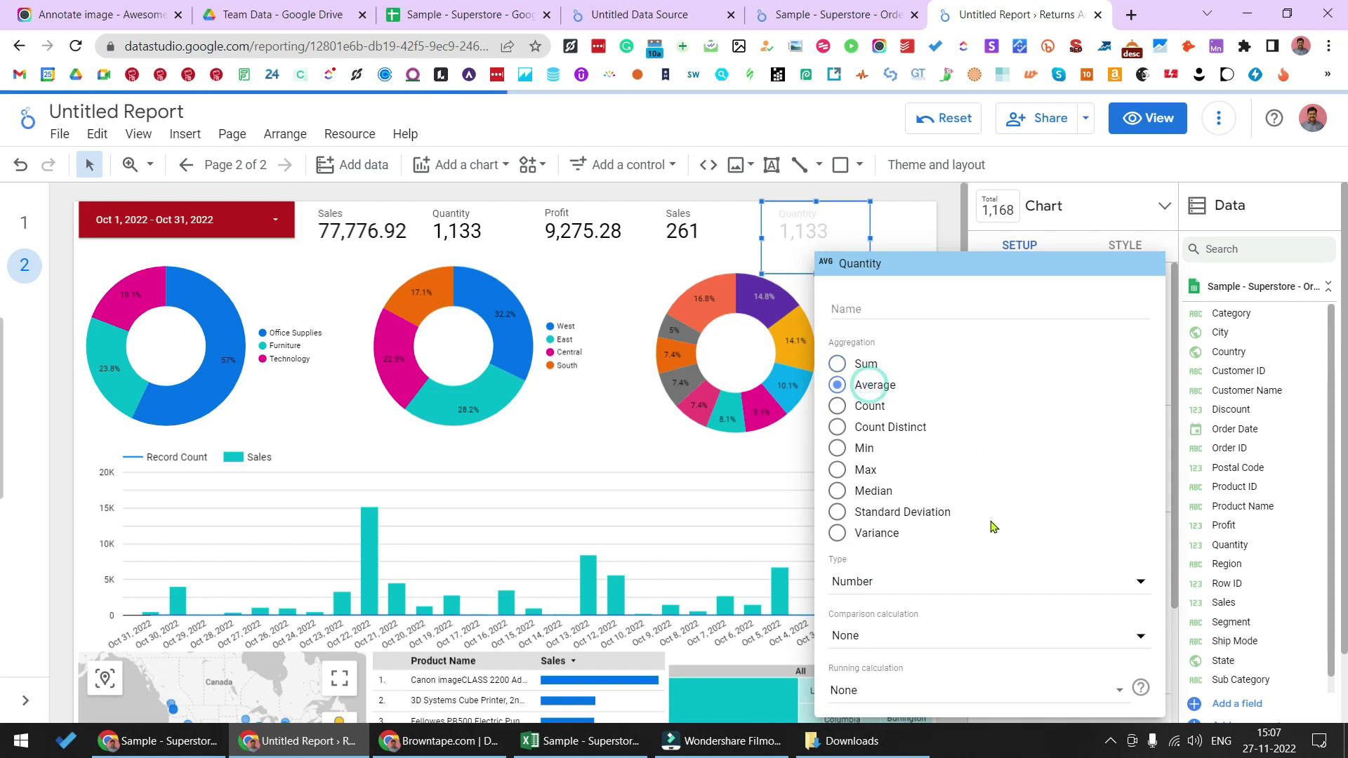
{"action": "left_click", "coordinate": [954, 206]}
{"action": "left_click_drag", "start_coordinate": [816, 272], "coordinate": [814, 247]}
Fill the average Quantity scorecard's background with the dark red of the date range control.
{"action": "left_click", "coordinate": [1131, 248]}
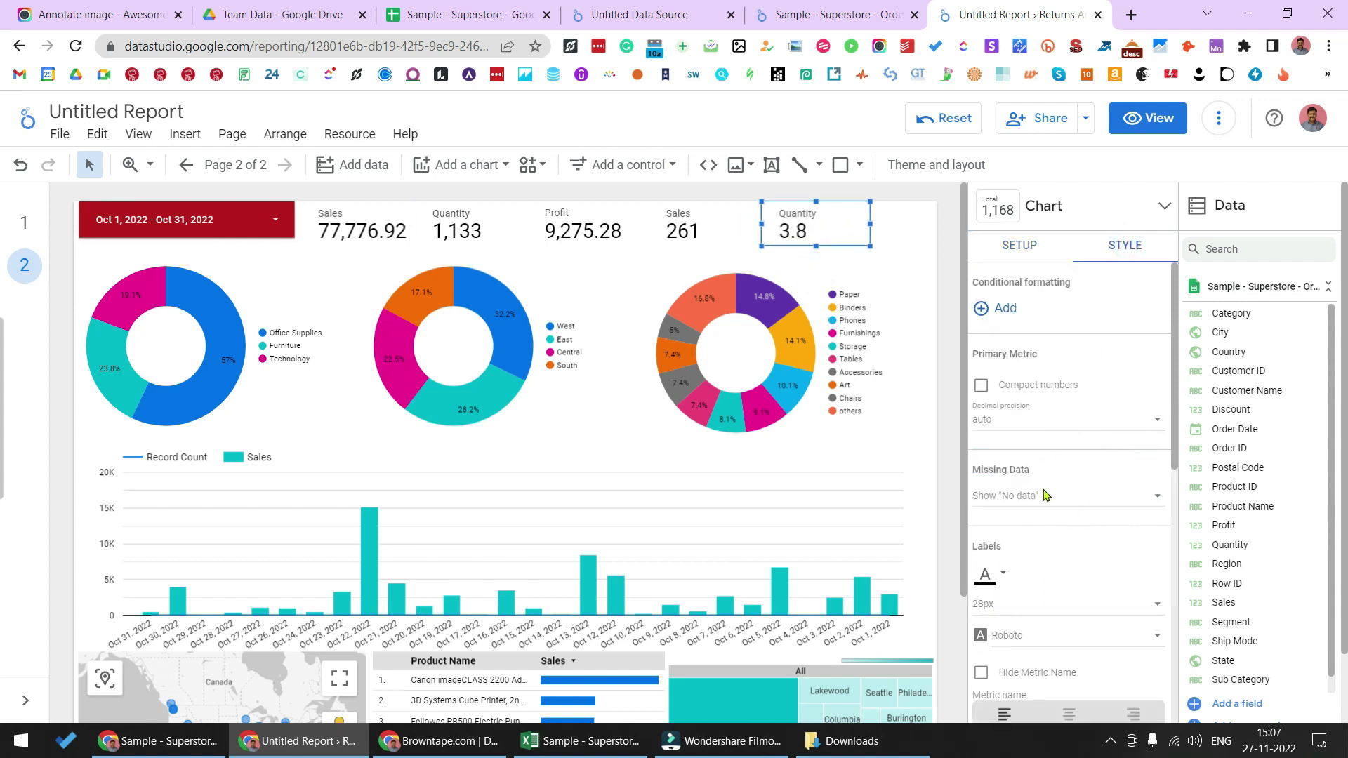
{"action": "scroll", "coordinate": [1048, 555], "scroll_direction": "down", "scroll_amount": 5}
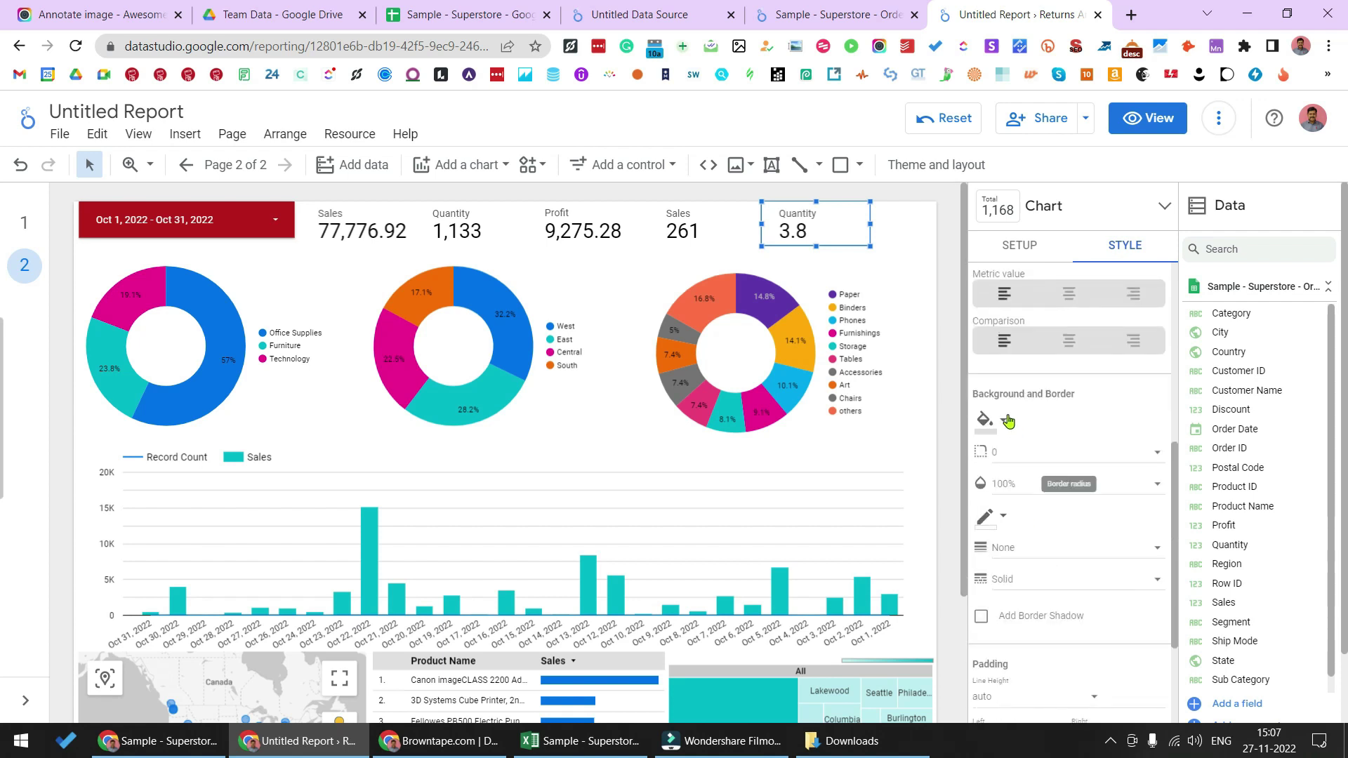
{"action": "left_click", "coordinate": [1006, 419]}
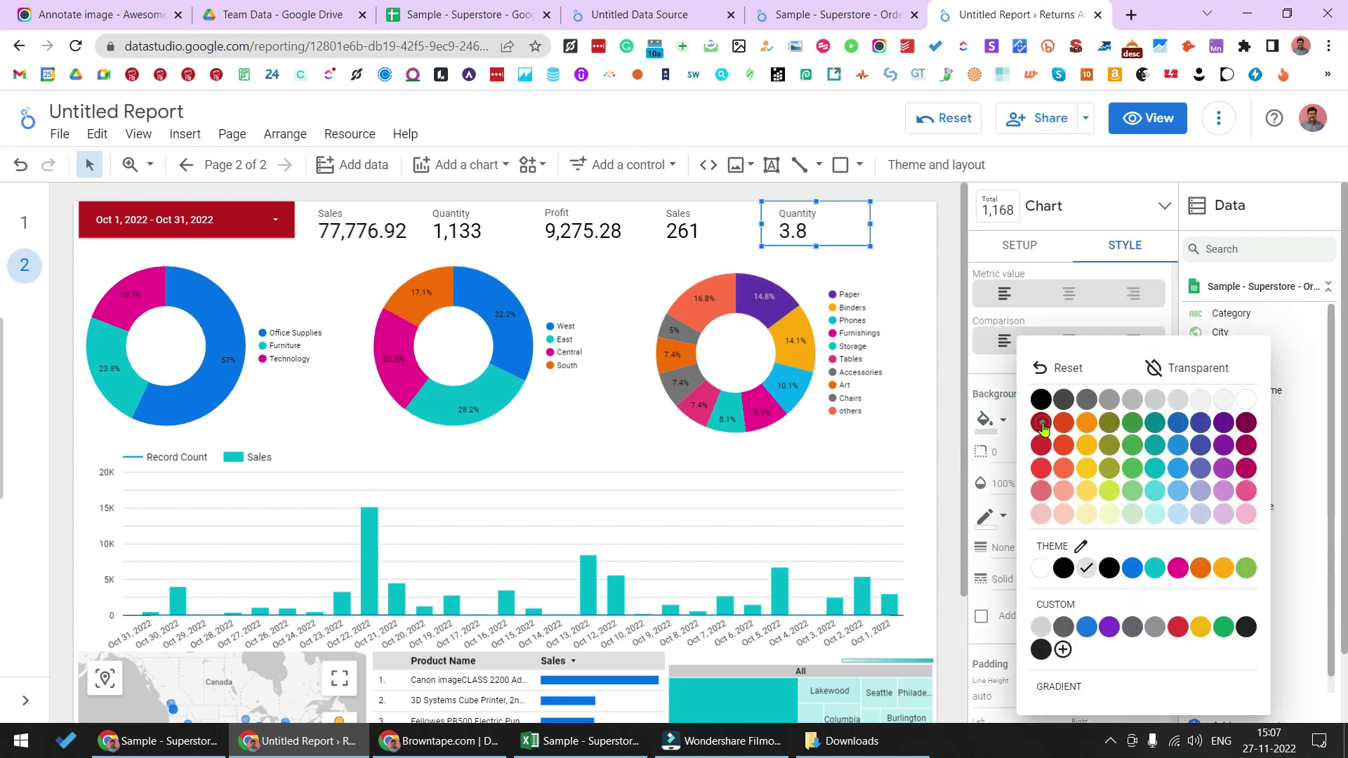
{"action": "left_click", "coordinate": [1042, 423]}
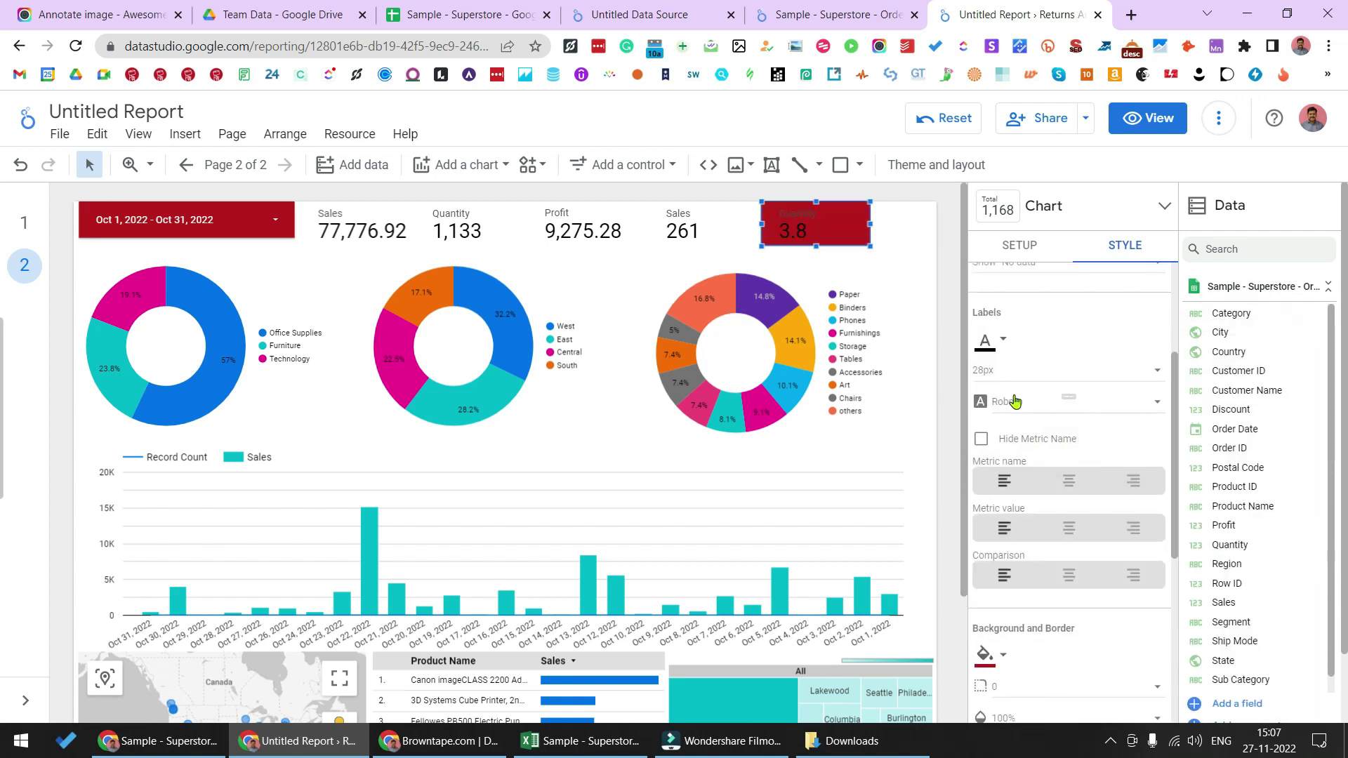
Set the average Quantity scorecard's label text to white at 24px.
{"action": "left_click", "coordinate": [1004, 341]}
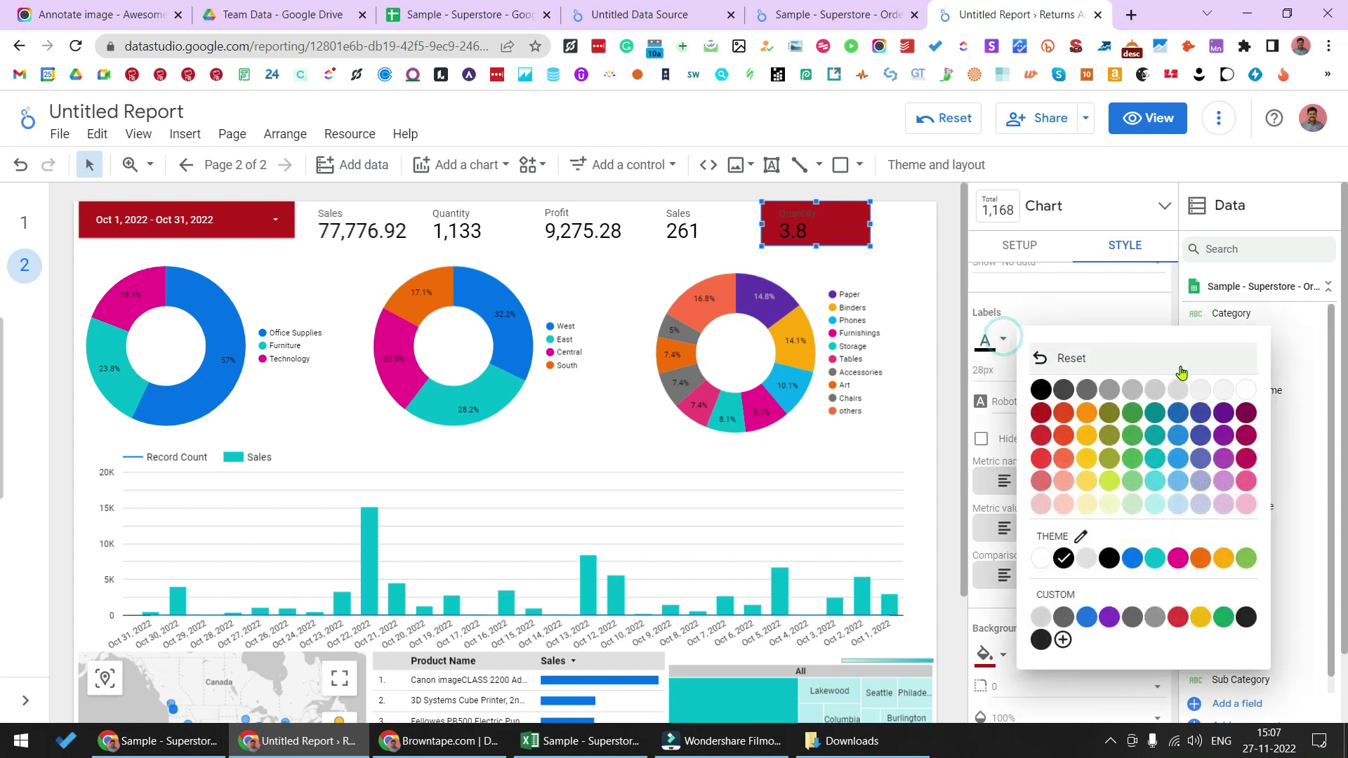
{"action": "left_click", "coordinate": [1245, 390]}
{"action": "left_click", "coordinate": [1045, 367]}
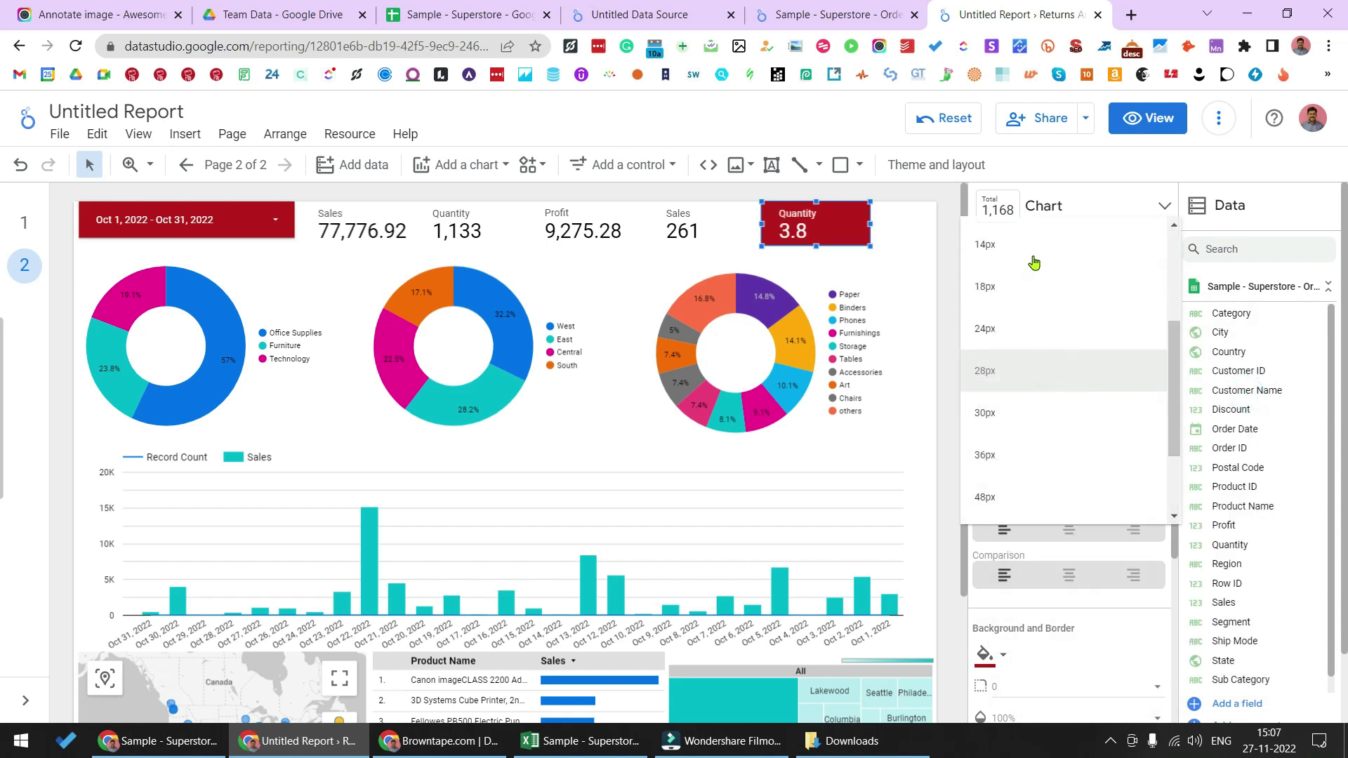
{"action": "left_click", "coordinate": [1014, 329]}
{"action": "left_click", "coordinate": [946, 259]}
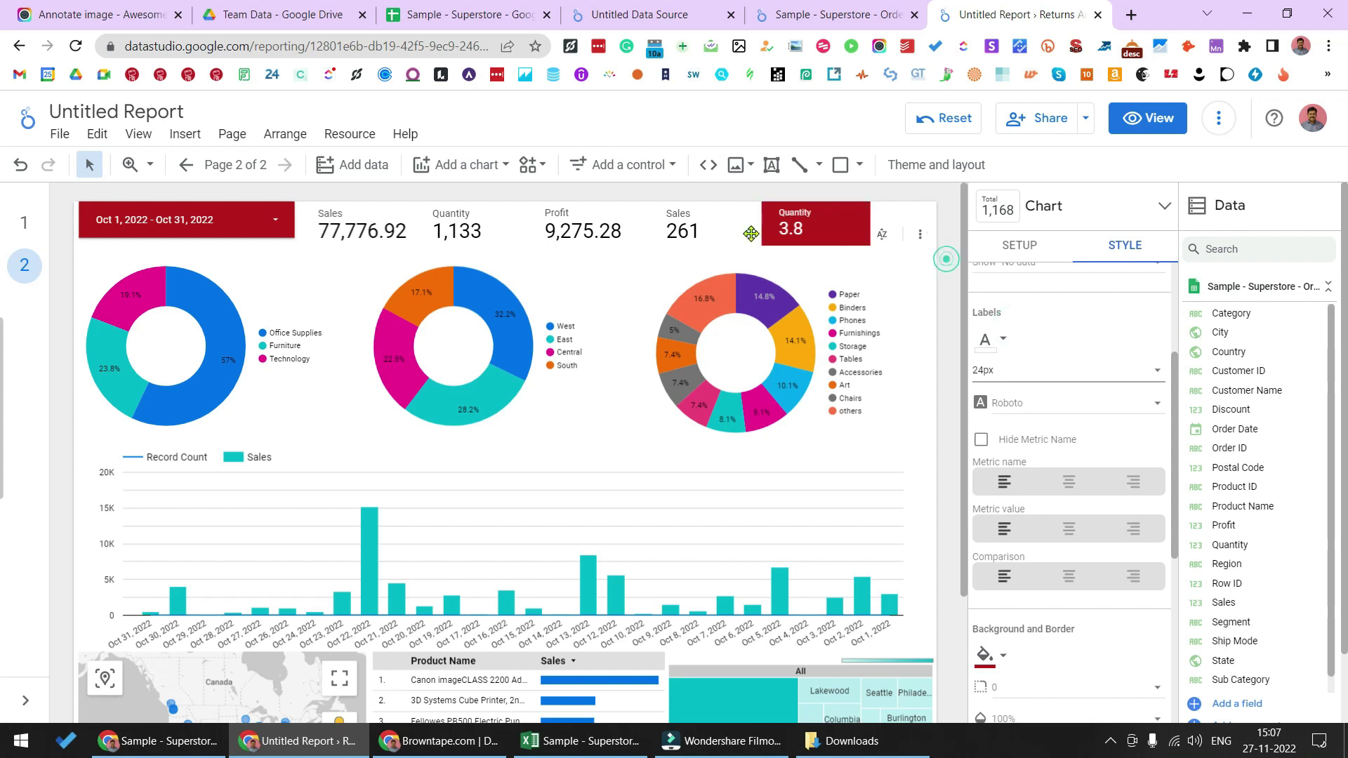
{"action": "left_click", "coordinate": [730, 216]}
{"action": "left_click", "coordinate": [947, 264]}
{"action": "scroll", "coordinate": [946, 374], "scroll_direction": "down", "scroll_amount": 3}
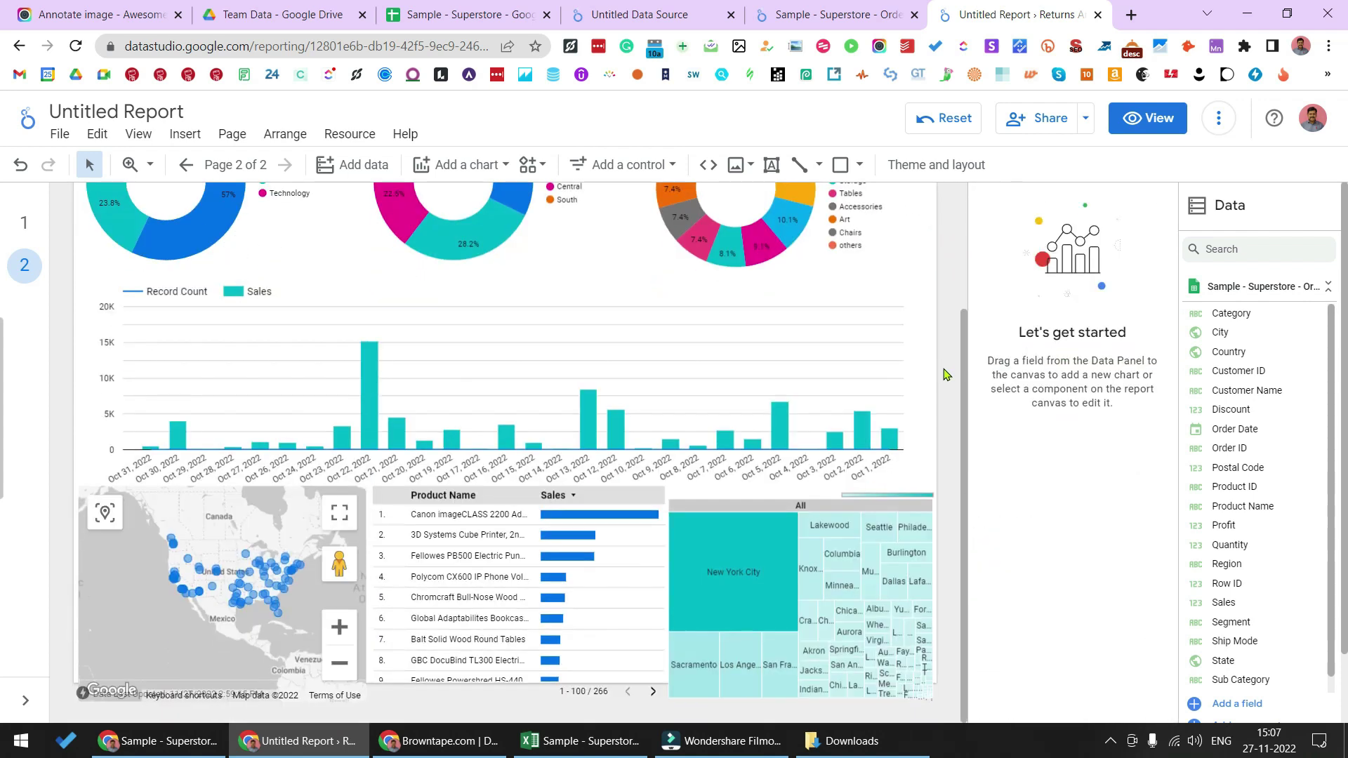
{"action": "scroll", "coordinate": [946, 374], "scroll_direction": "up", "scroll_amount": 3}
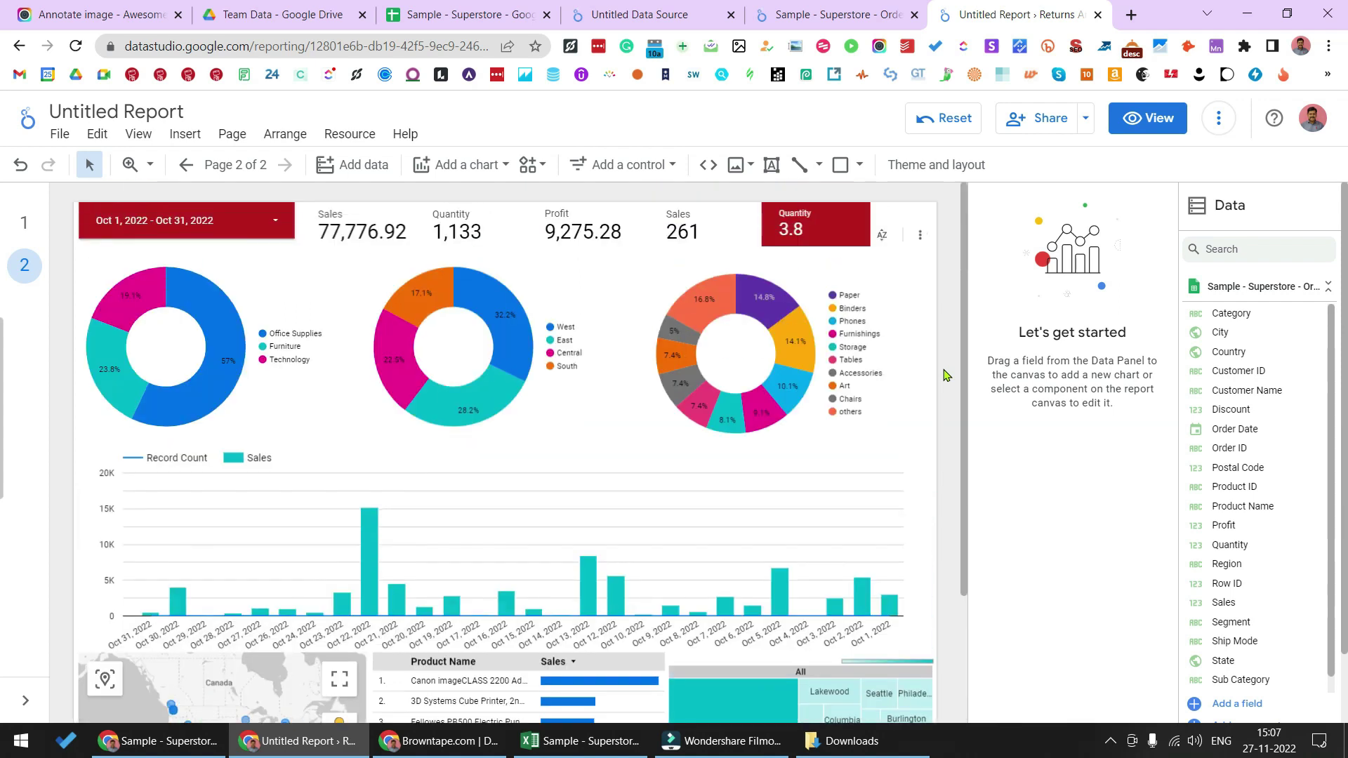
{"action": "left_click", "coordinate": [453, 165]}
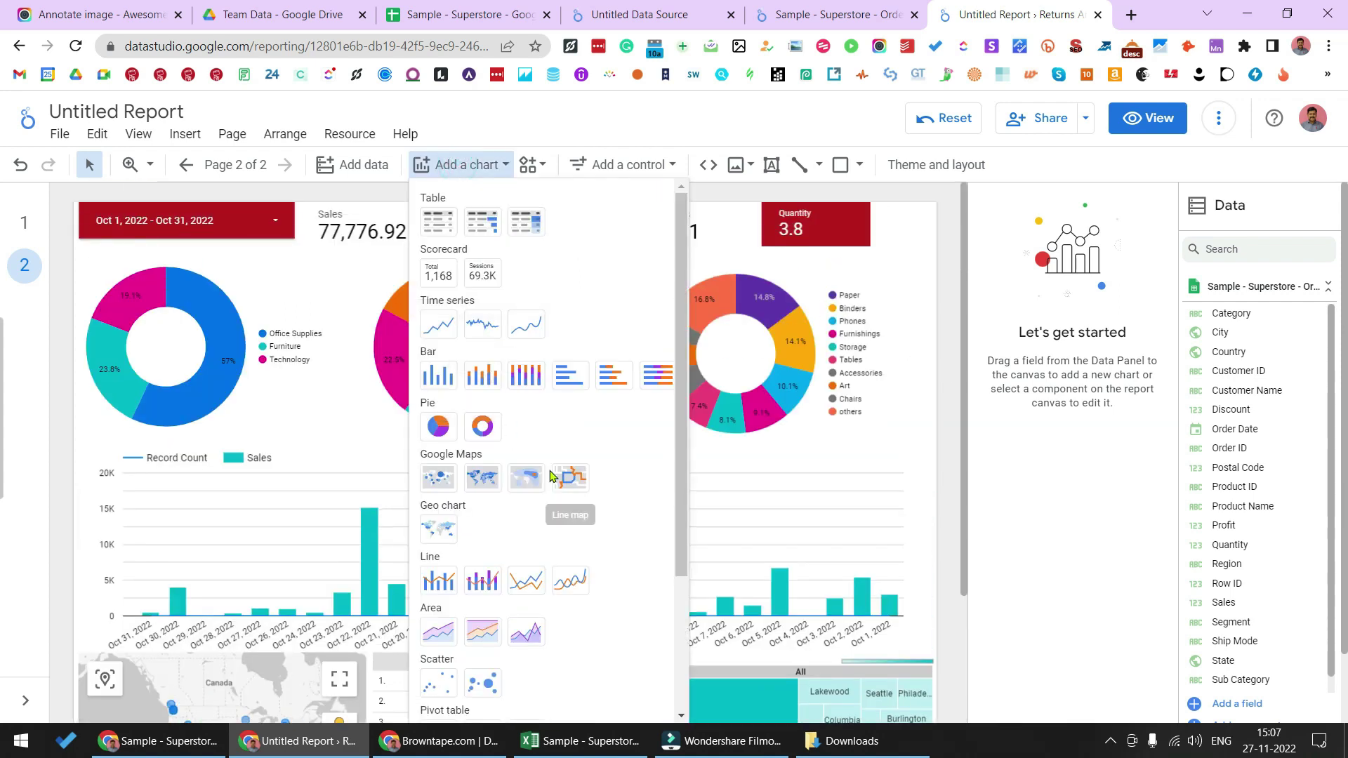
{"action": "scroll", "coordinate": [555, 477], "scroll_direction": "down", "scroll_amount": 3}
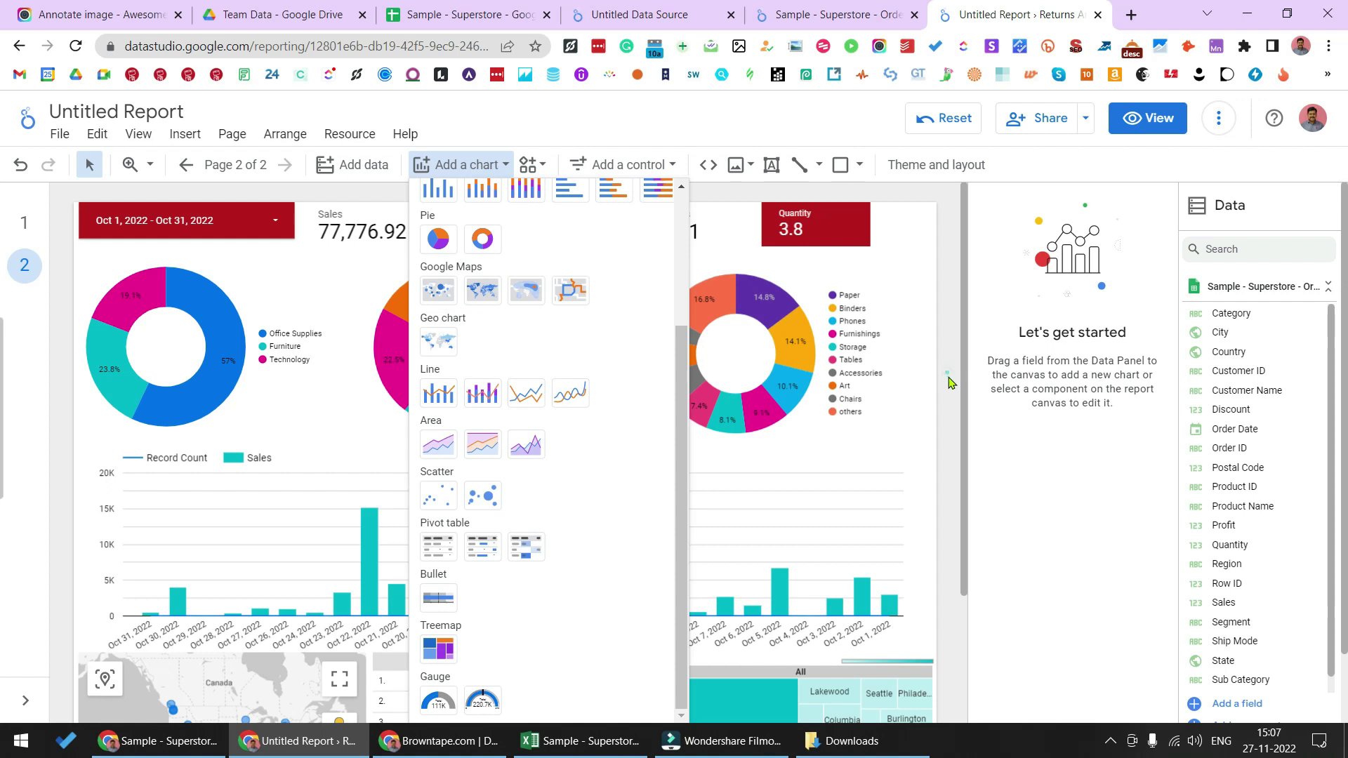
{"action": "left_click", "coordinate": [948, 383]}
Try the City treemap as a 100% stacked column chart, bubble chart, heatmap and line map, and return it to a treemap.
{"action": "scroll", "coordinate": [947, 387], "scroll_direction": "down", "scroll_amount": 3}
{"action": "left_click", "coordinate": [733, 494]}
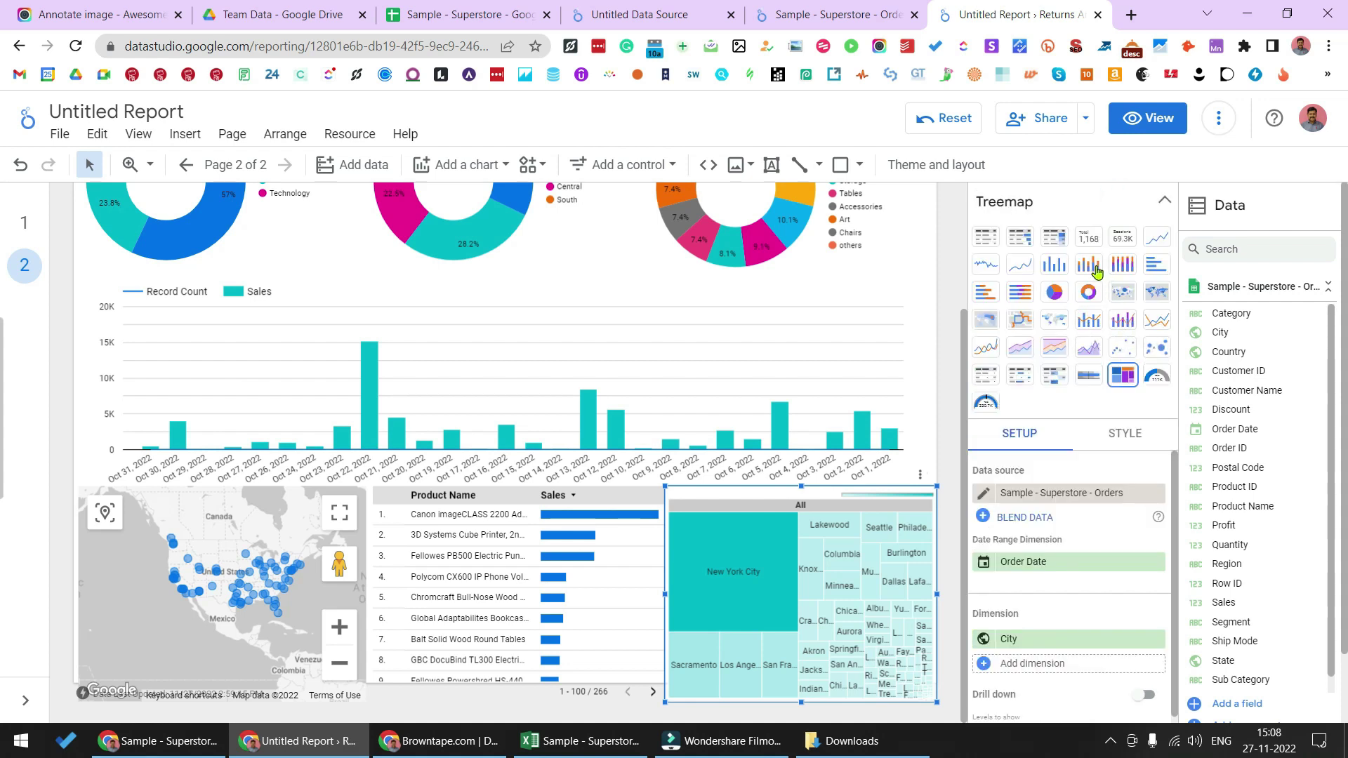
{"action": "left_click", "coordinate": [1122, 265]}
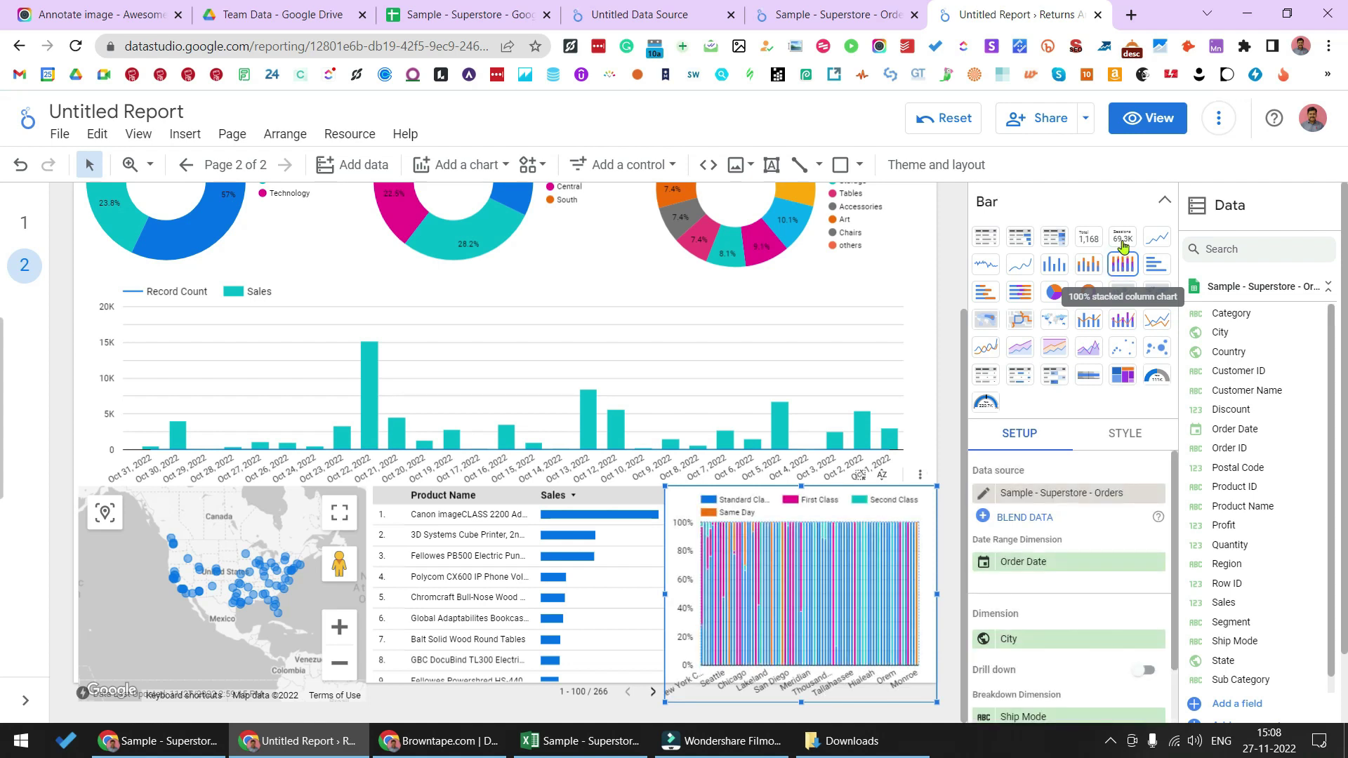
{"action": "left_click", "coordinate": [1157, 351]}
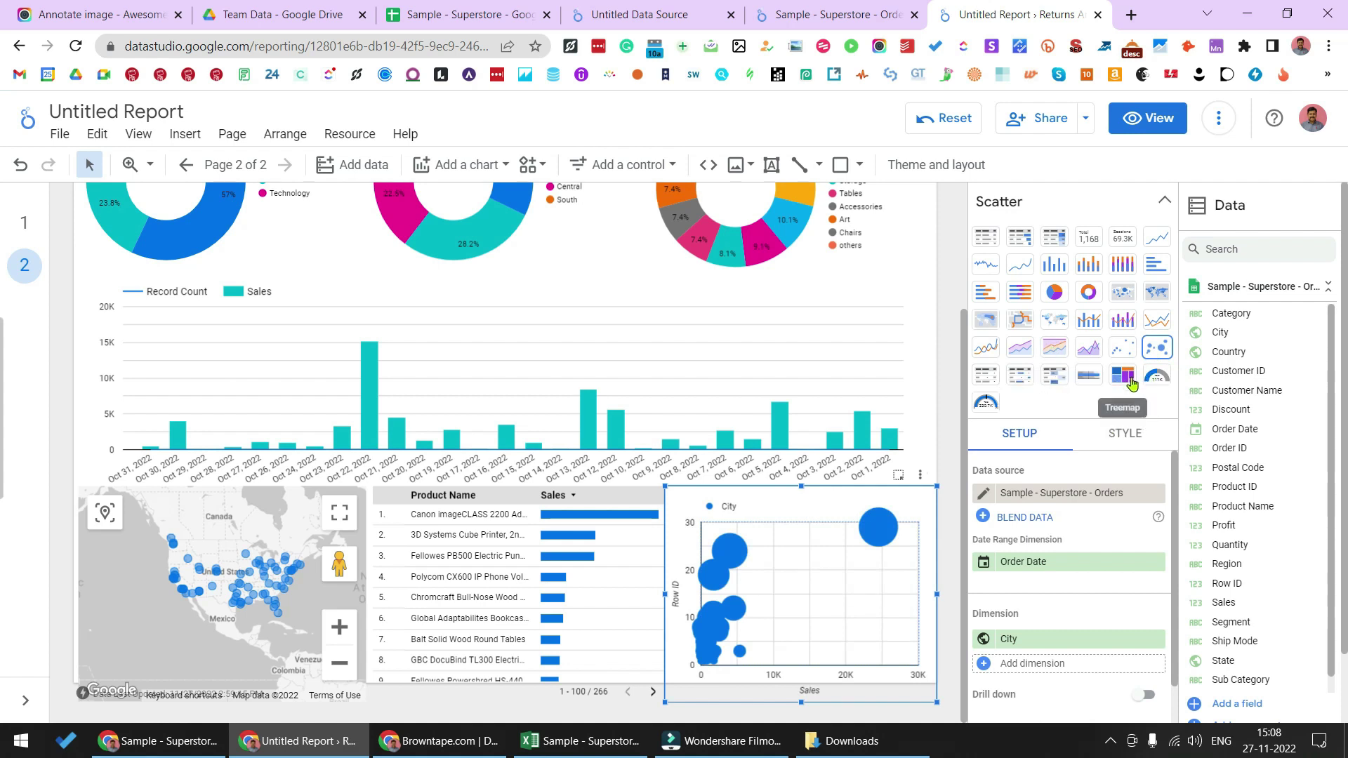
{"action": "left_click", "coordinate": [986, 320]}
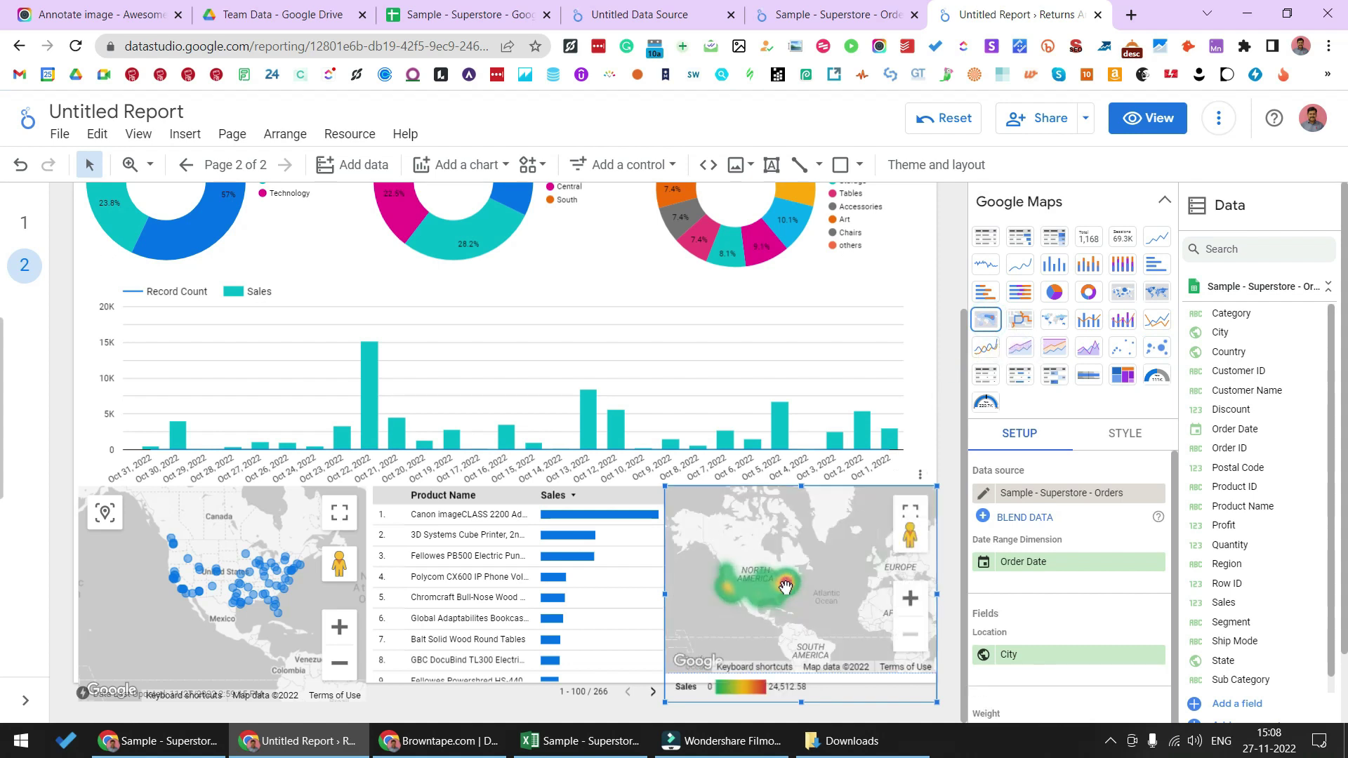
{"action": "left_click", "coordinate": [1018, 321]}
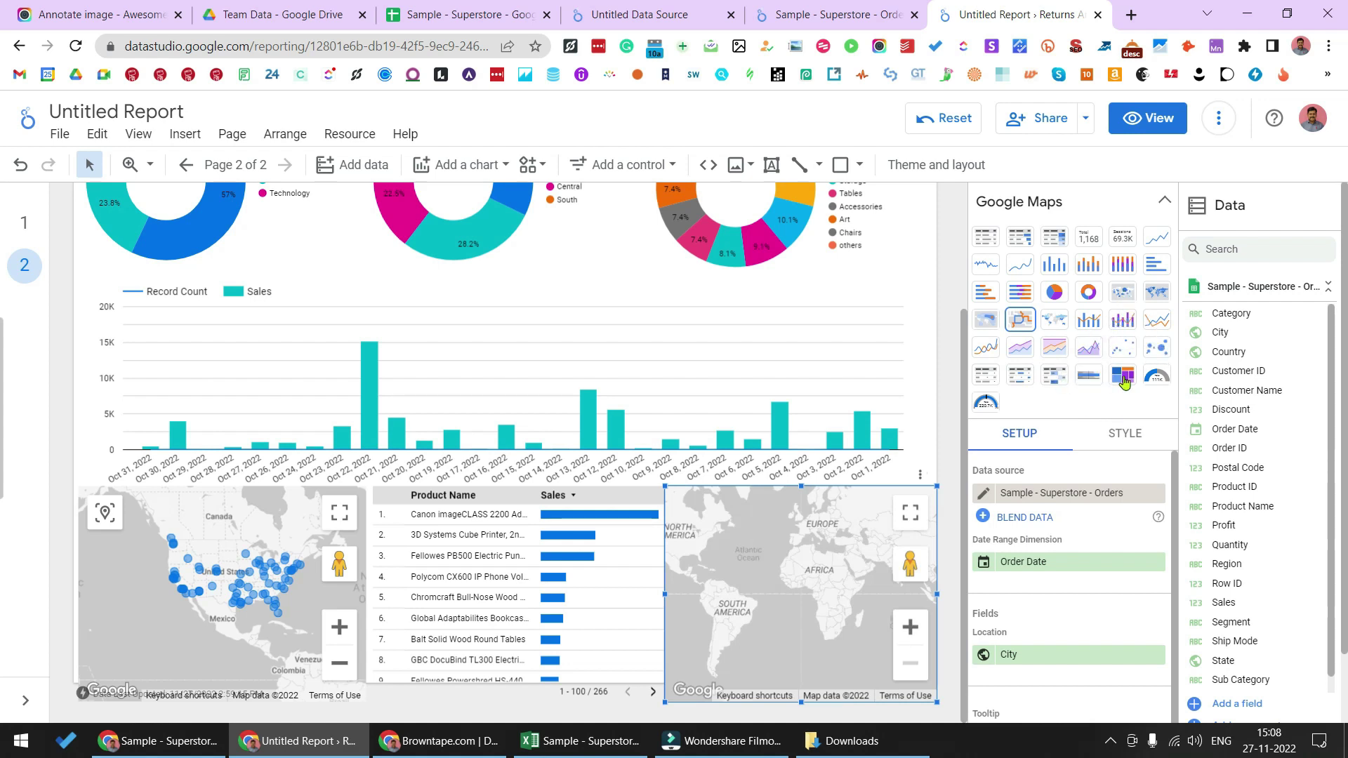
{"action": "left_click", "coordinate": [1124, 379]}
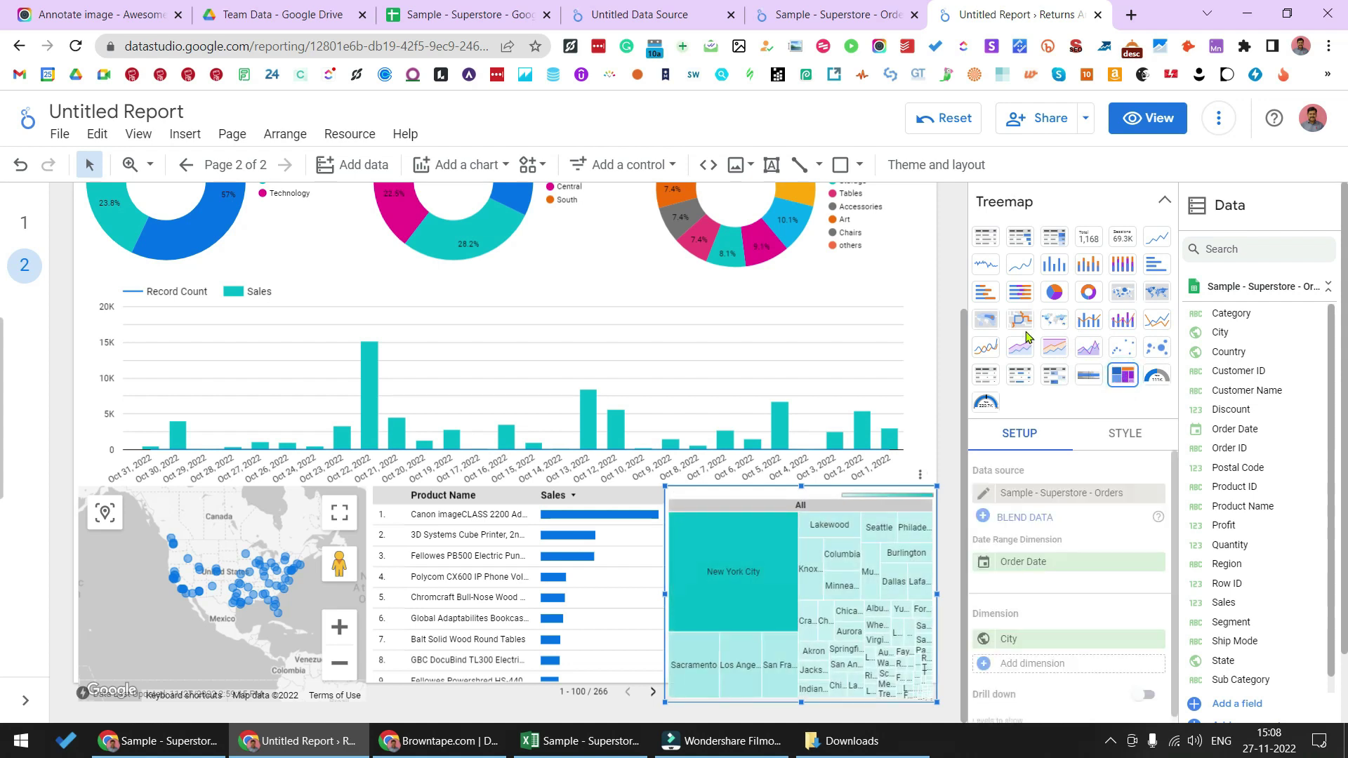
Close the treemap's chart type picker, deselect the treemap and look over the whole dashboard page.
{"action": "left_click", "coordinate": [1167, 206]}
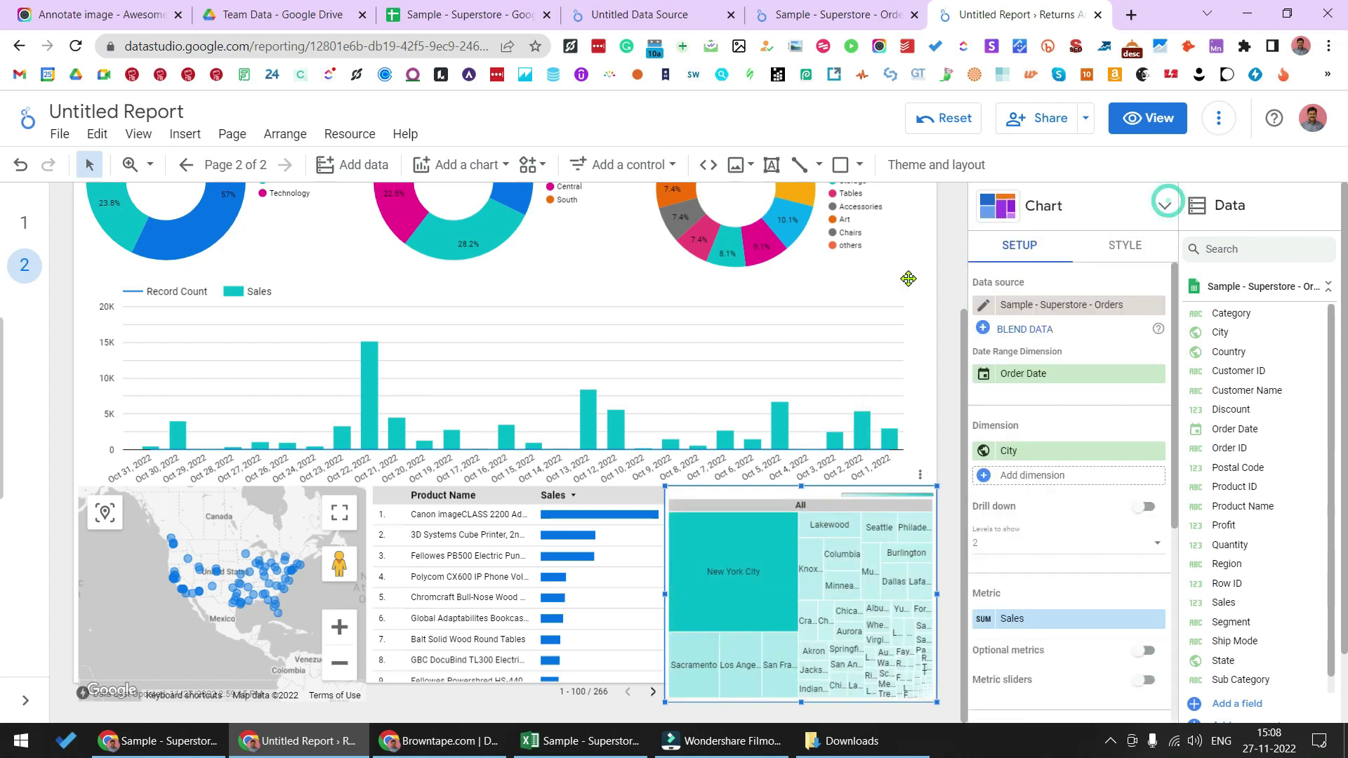
{"action": "left_click", "coordinate": [953, 290]}
{"action": "scroll", "coordinate": [954, 294], "scroll_direction": "up", "scroll_amount": 3}
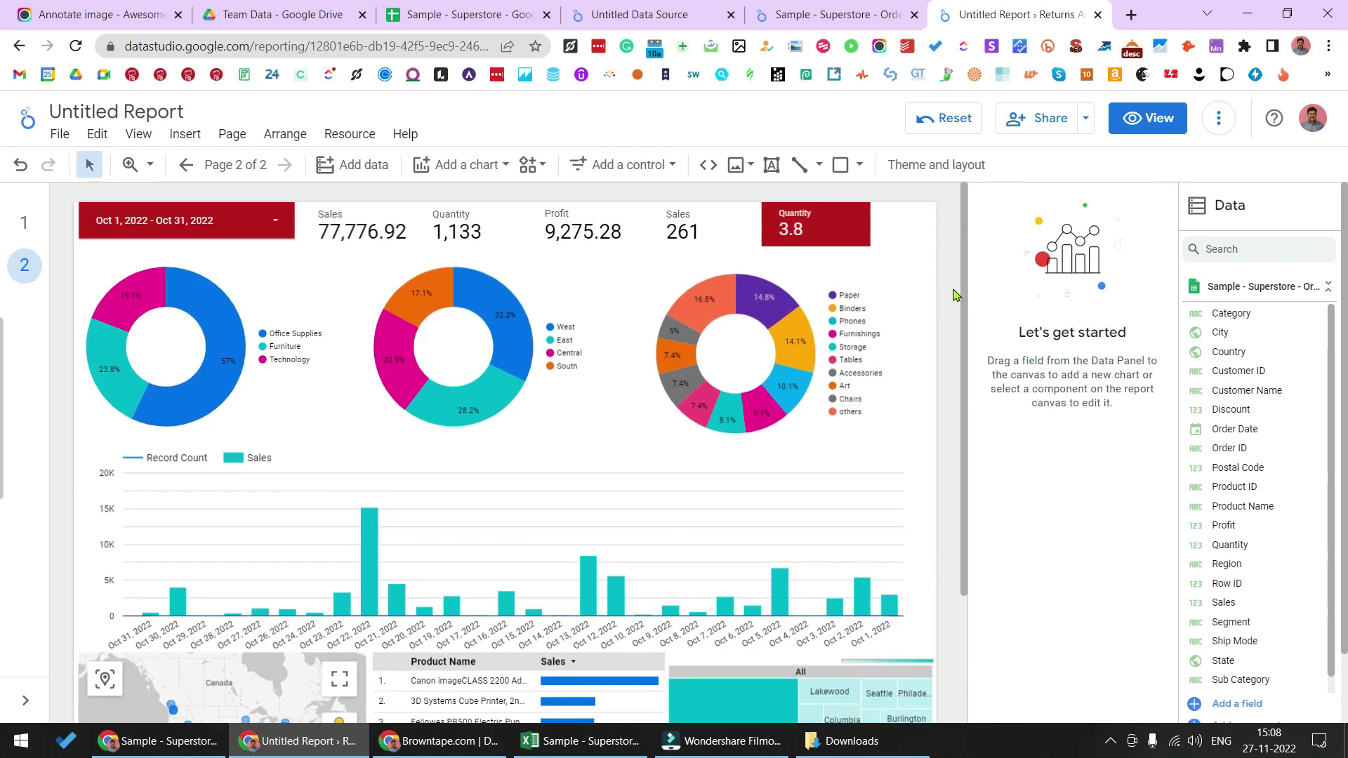
{"action": "scroll", "coordinate": [949, 302], "scroll_direction": "down", "scroll_amount": 3}
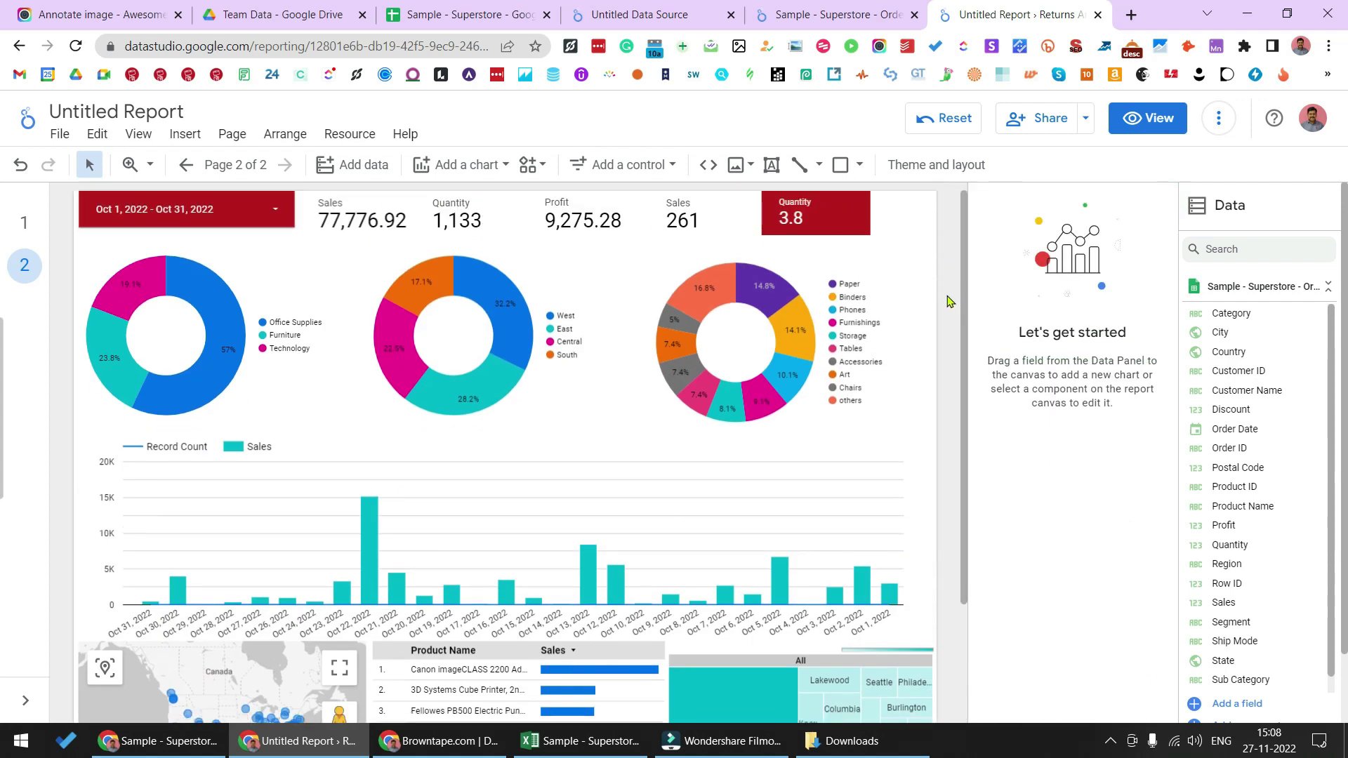
{"action": "scroll", "coordinate": [950, 301], "scroll_direction": "up", "scroll_amount": 3}
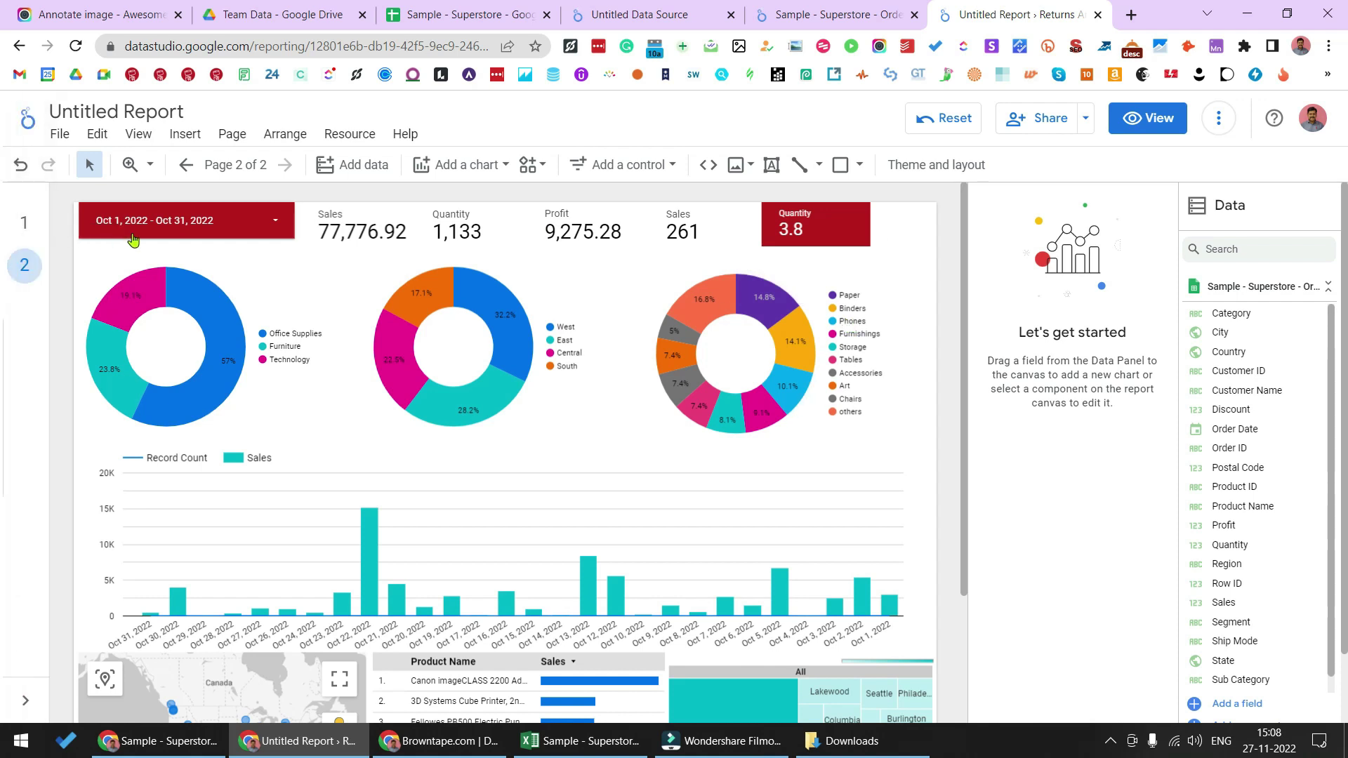
{"action": "scroll", "coordinate": [638, 328], "scroll_direction": "down", "scroll_amount": 3}
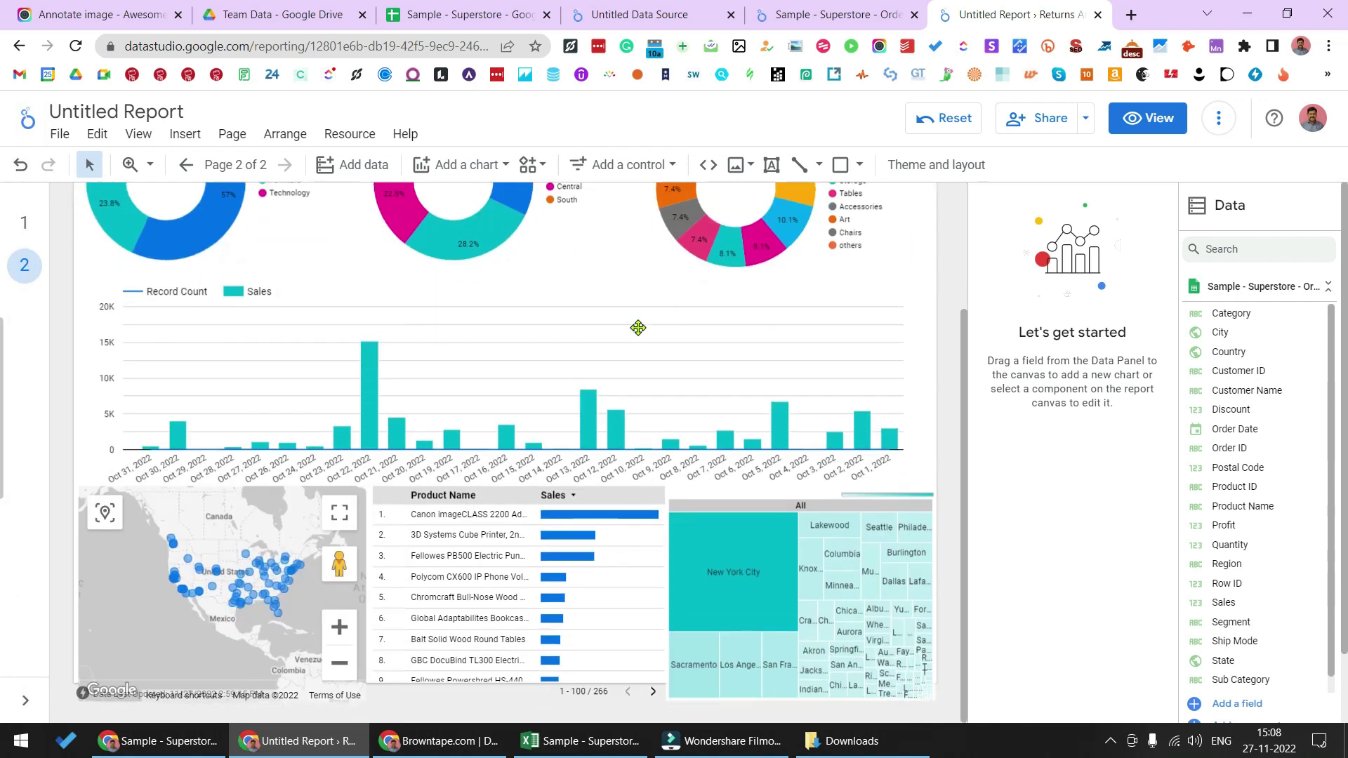
{"action": "scroll", "coordinate": [548, 358], "scroll_direction": "up", "scroll_amount": 3}
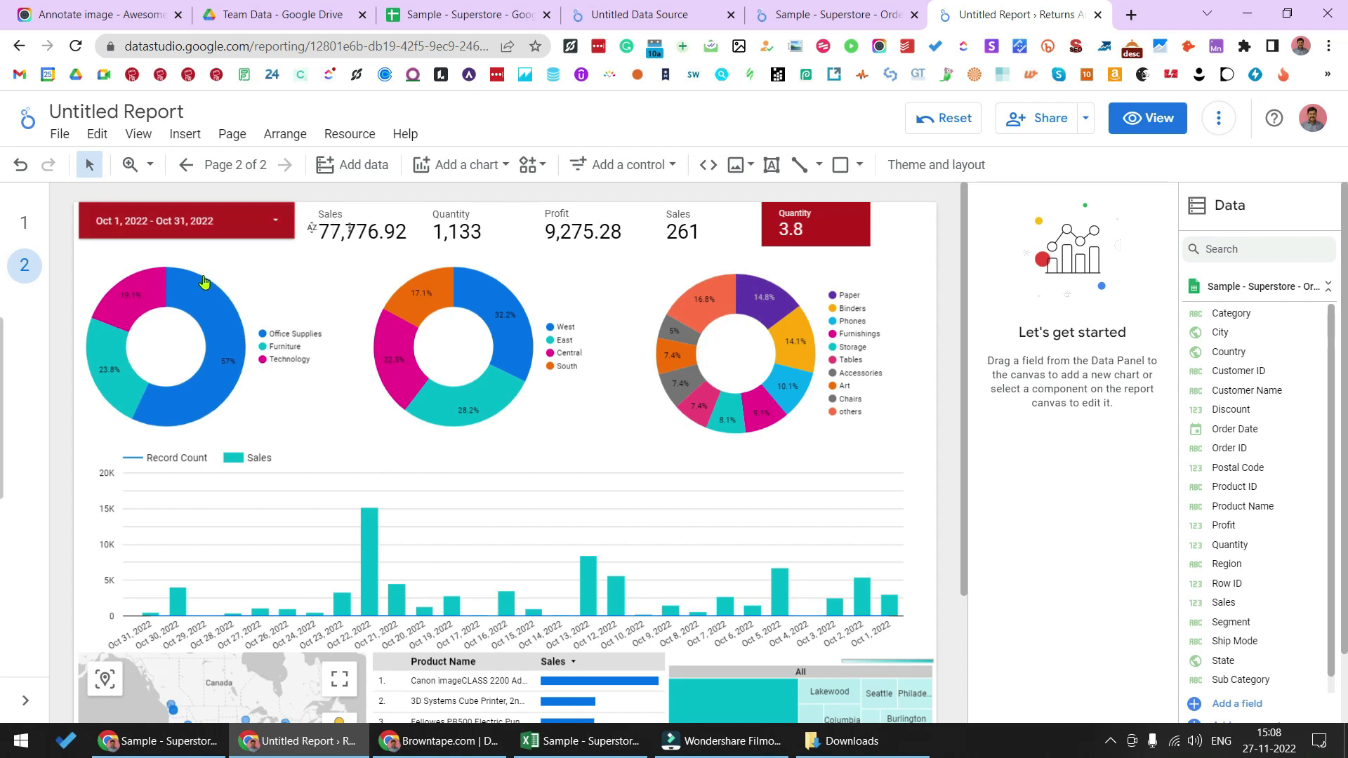
Set the date range control to This quarter and apply it to the dashboard.
{"action": "left_click", "coordinate": [273, 226]}
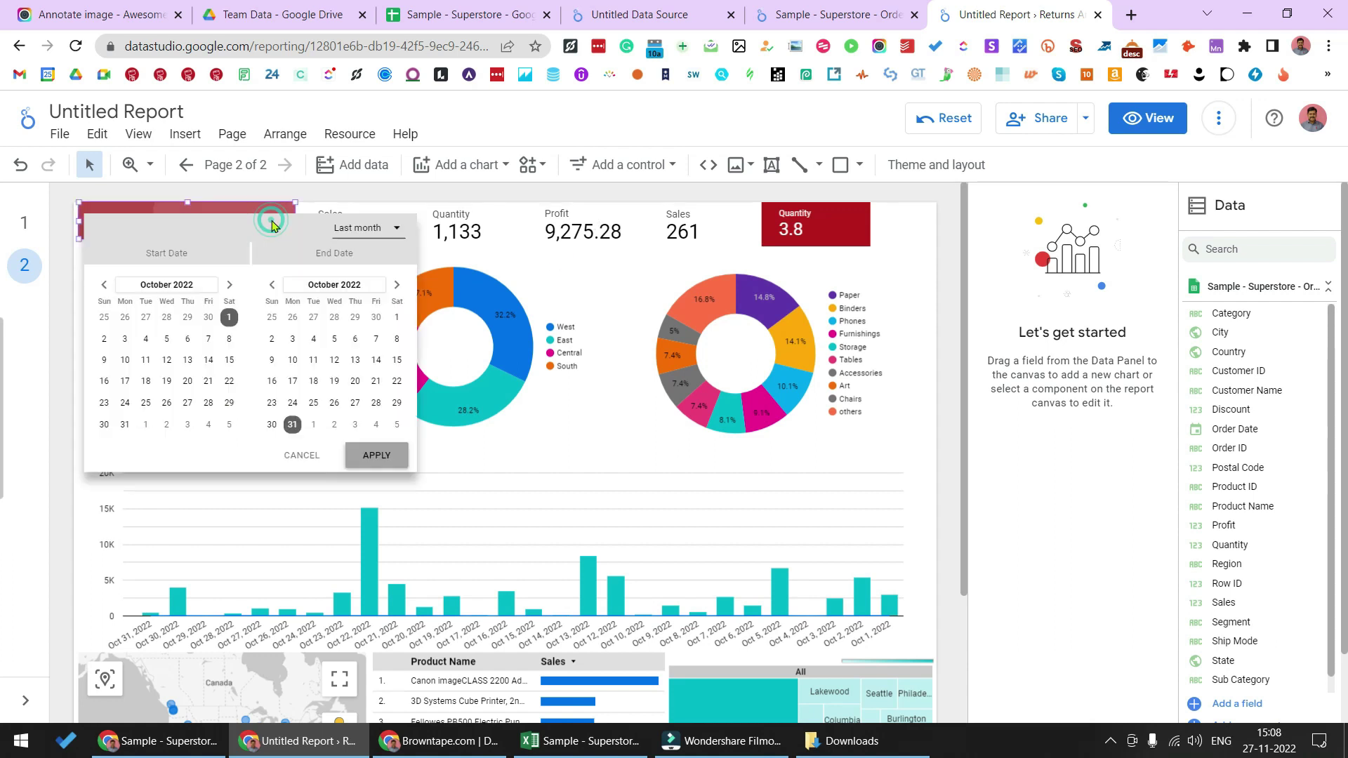
{"action": "left_click", "coordinate": [385, 228]}
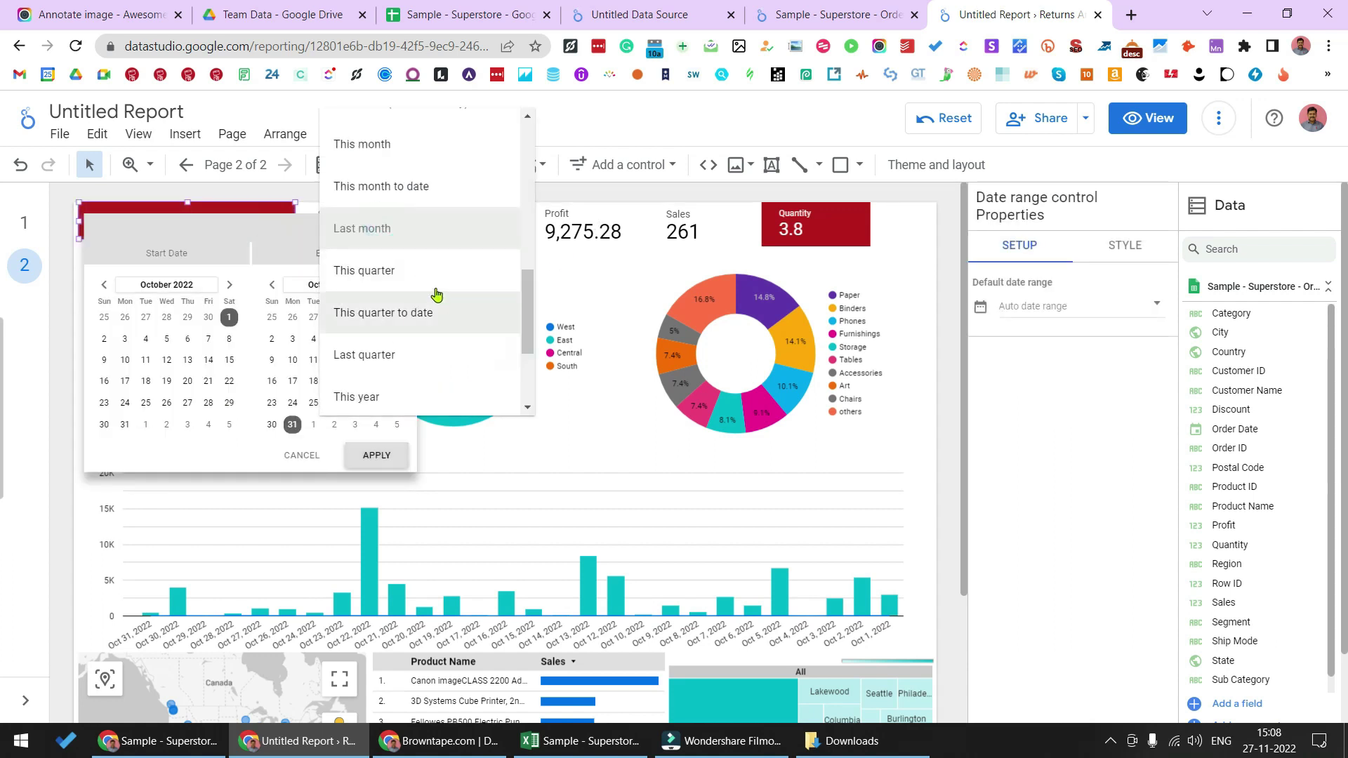
{"action": "left_click", "coordinate": [414, 271]}
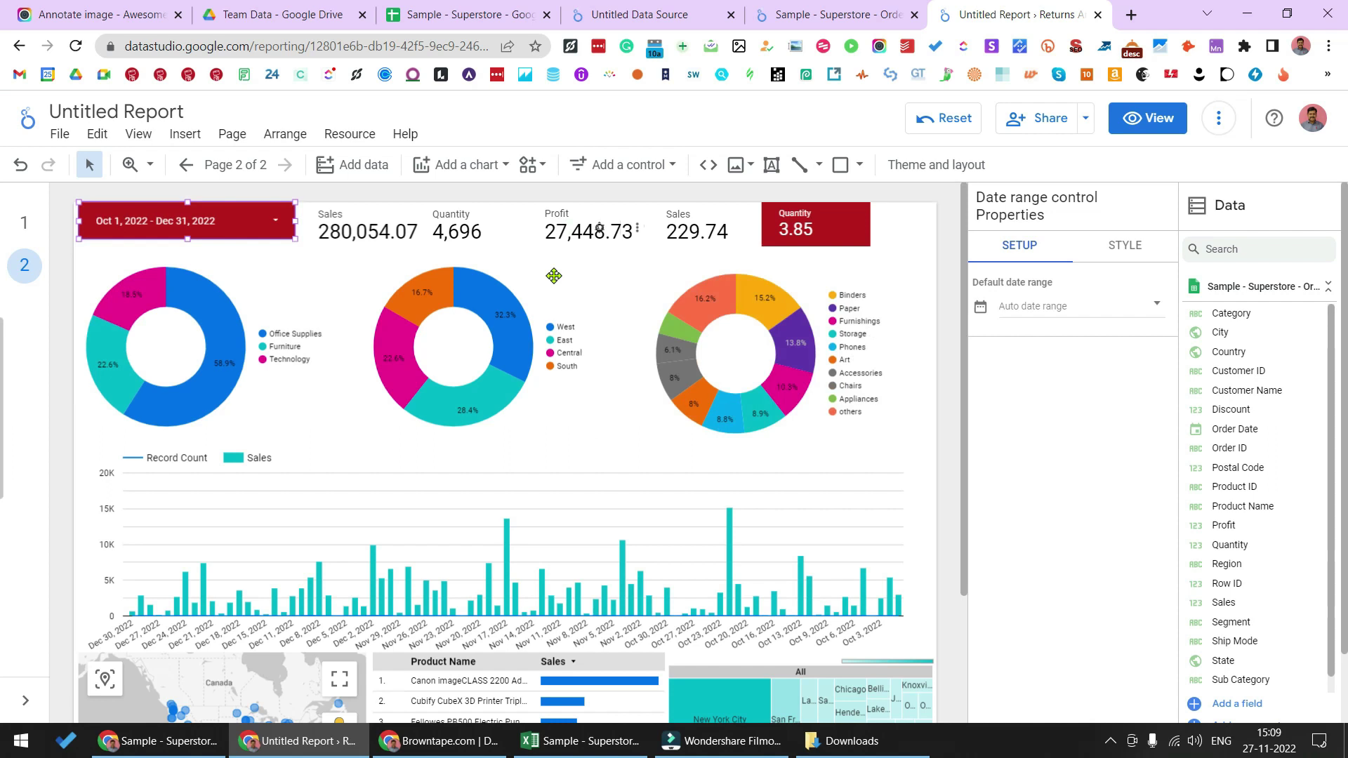
Cross-filter the dashboard by West in the region donut, examine the other charts, and clear the filter.
{"action": "left_click", "coordinate": [495, 312]}
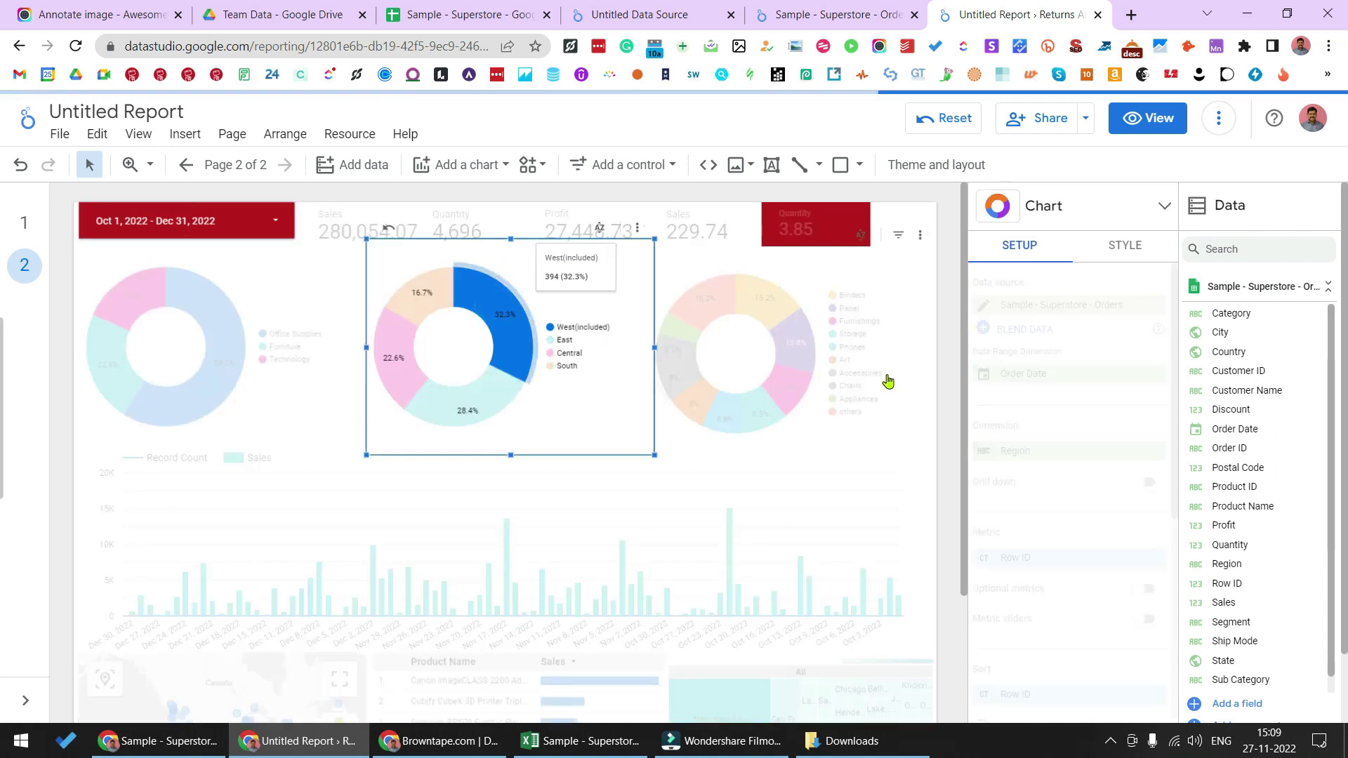
{"action": "left_click", "coordinate": [523, 387]}
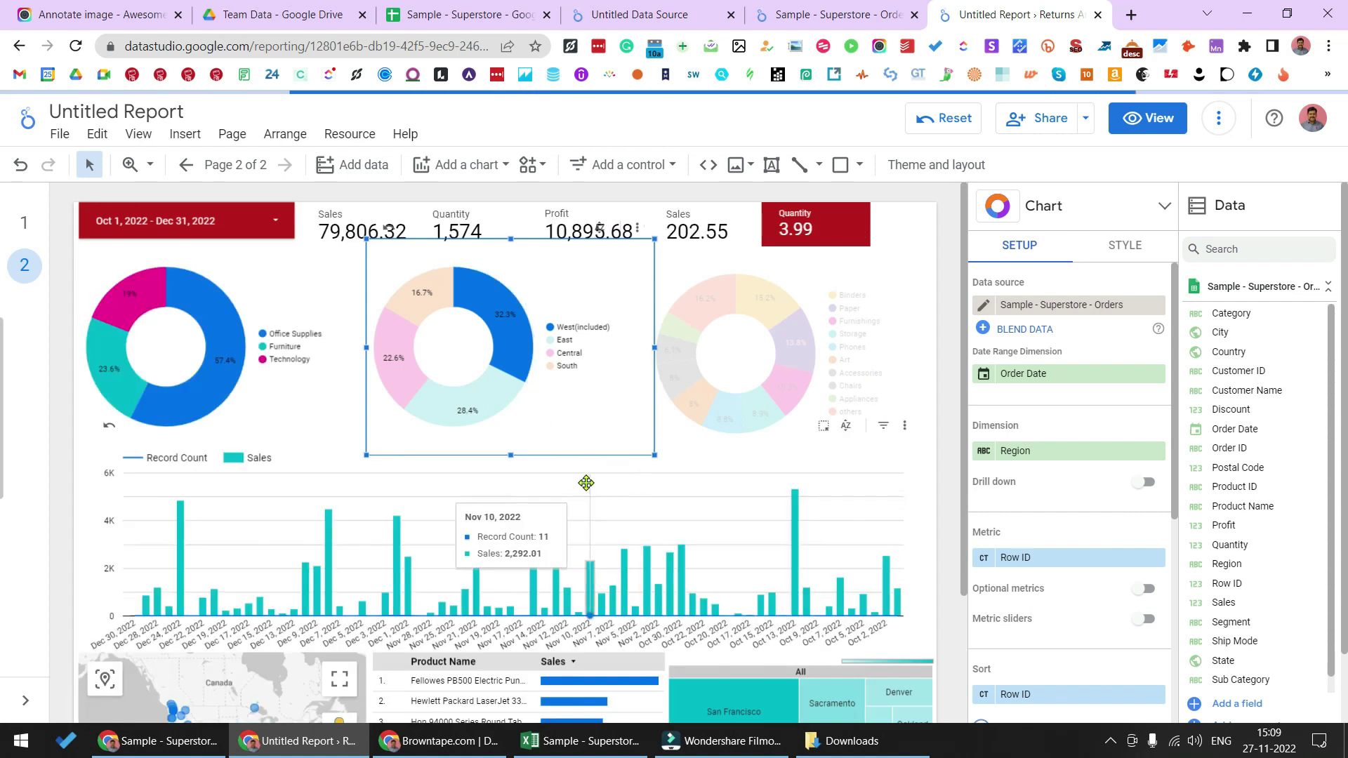
{"action": "scroll", "coordinate": [552, 616], "scroll_direction": "down", "scroll_amount": 3}
{"action": "scroll", "coordinate": [555, 608], "scroll_direction": "down", "scroll_amount": 2}
{"action": "scroll", "coordinate": [544, 593], "scroll_direction": "up", "scroll_amount": 2}
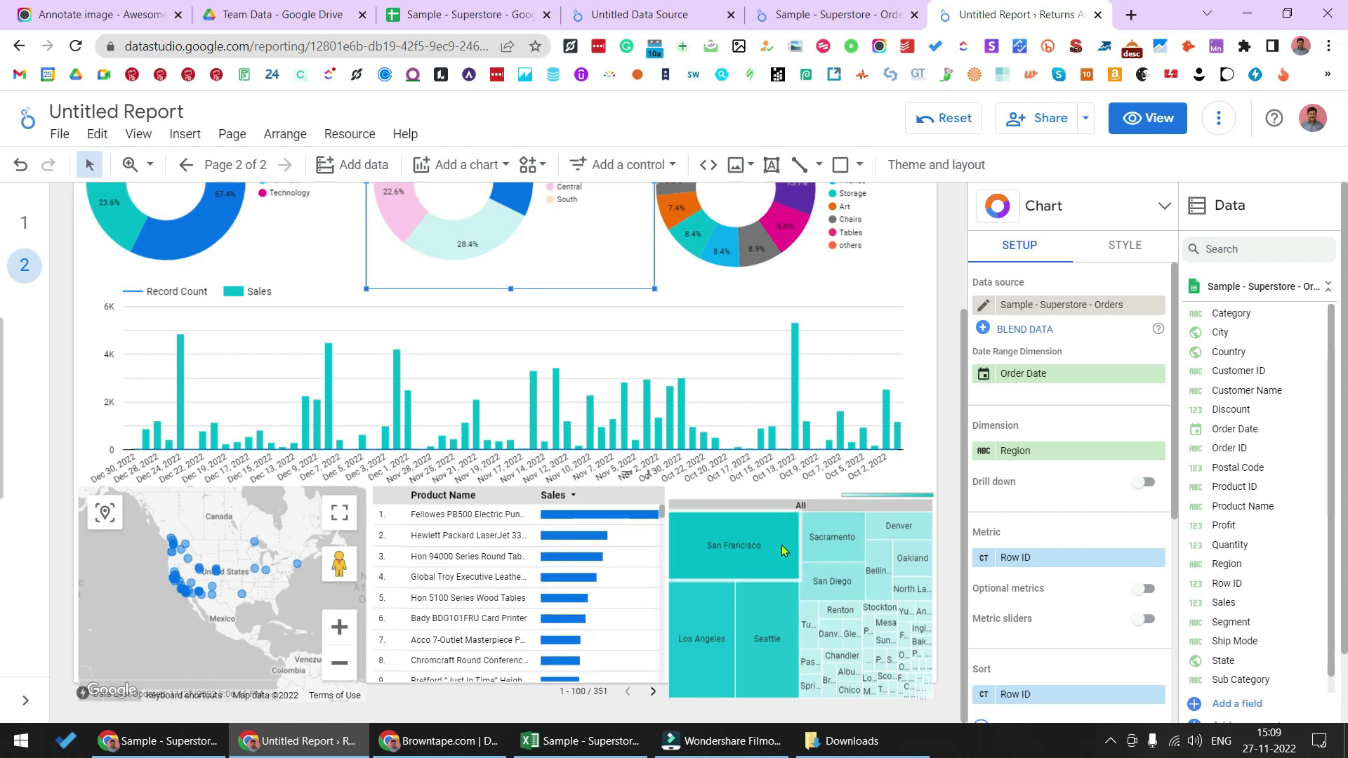
{"action": "mouse_move", "coordinate": [754, 549]}
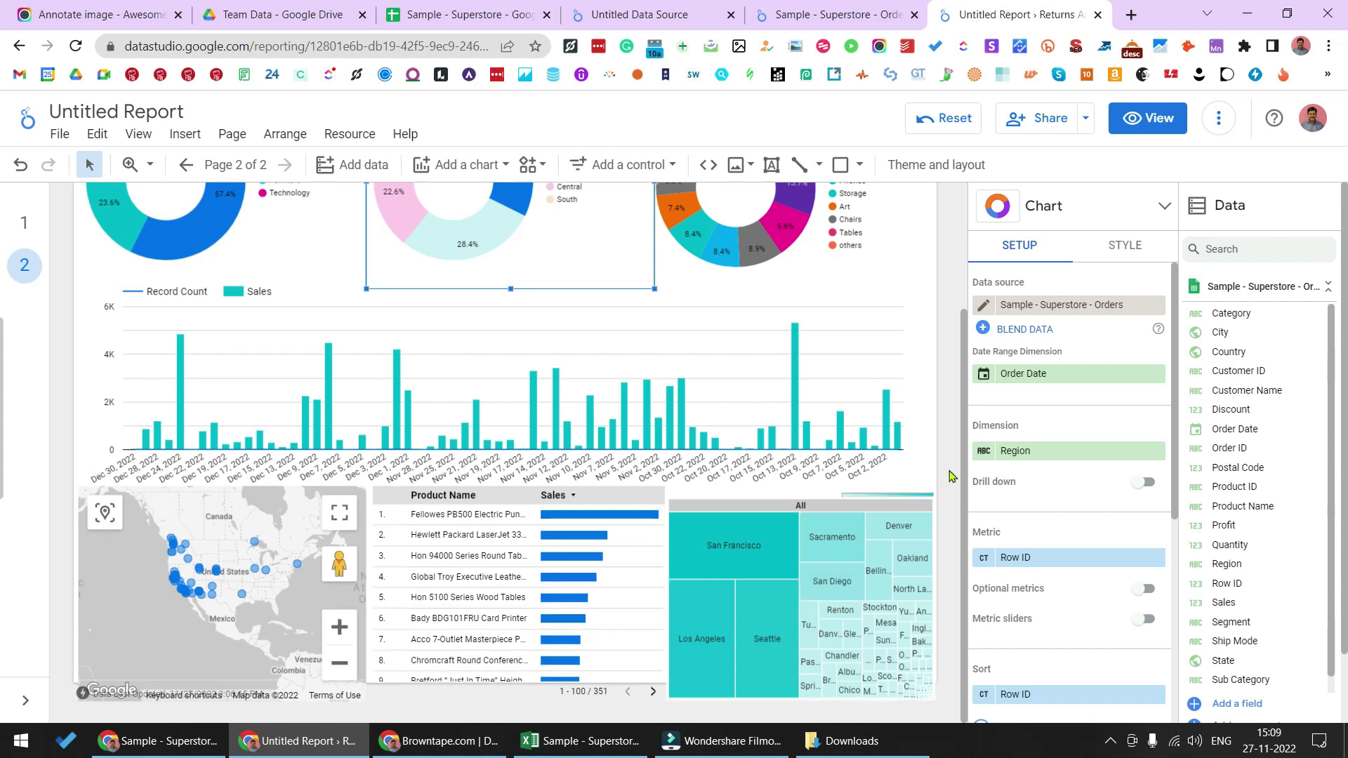
{"action": "scroll", "coordinate": [951, 481], "scroll_direction": "up", "scroll_amount": 2}
{"action": "scroll", "coordinate": [953, 495], "scroll_direction": "down", "scroll_amount": 2}
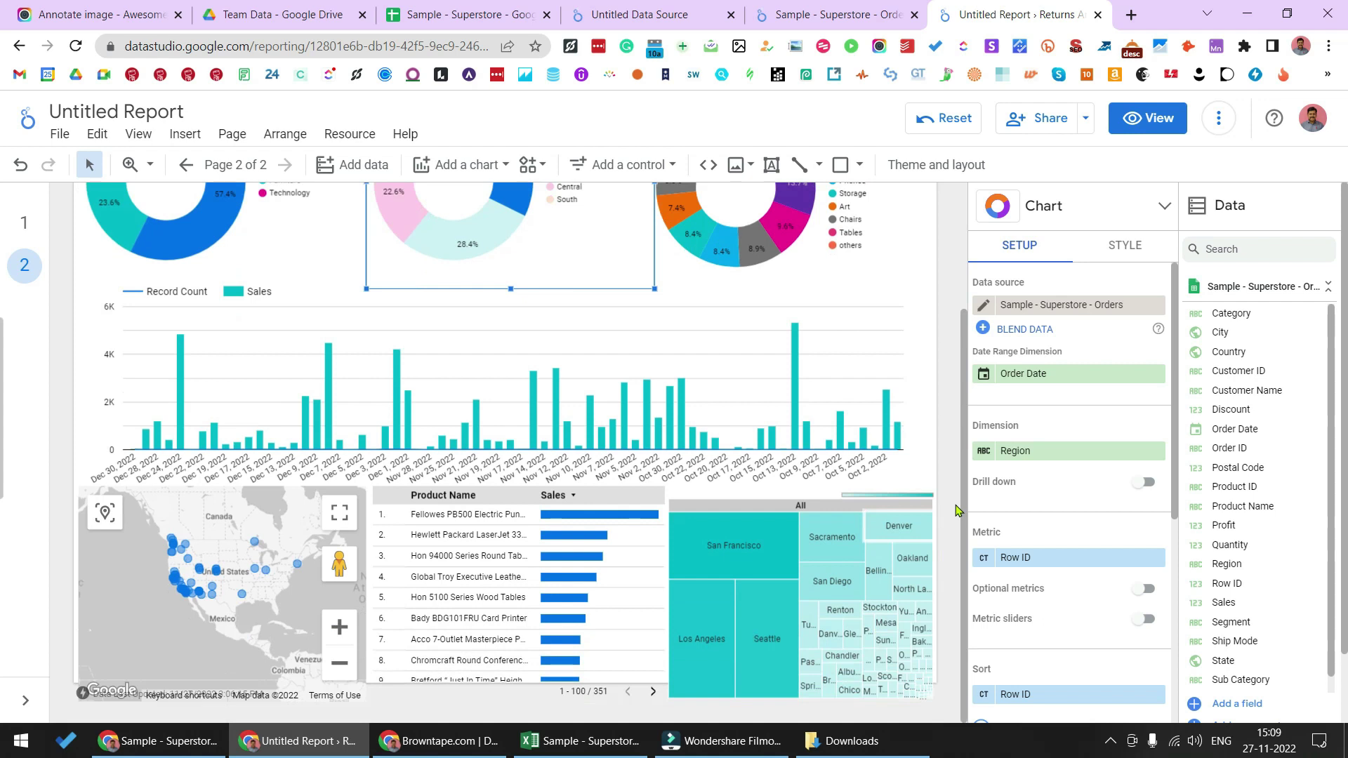
{"action": "scroll", "coordinate": [956, 511], "scroll_direction": "up", "scroll_amount": 2}
{"action": "left_click", "coordinate": [489, 312]}
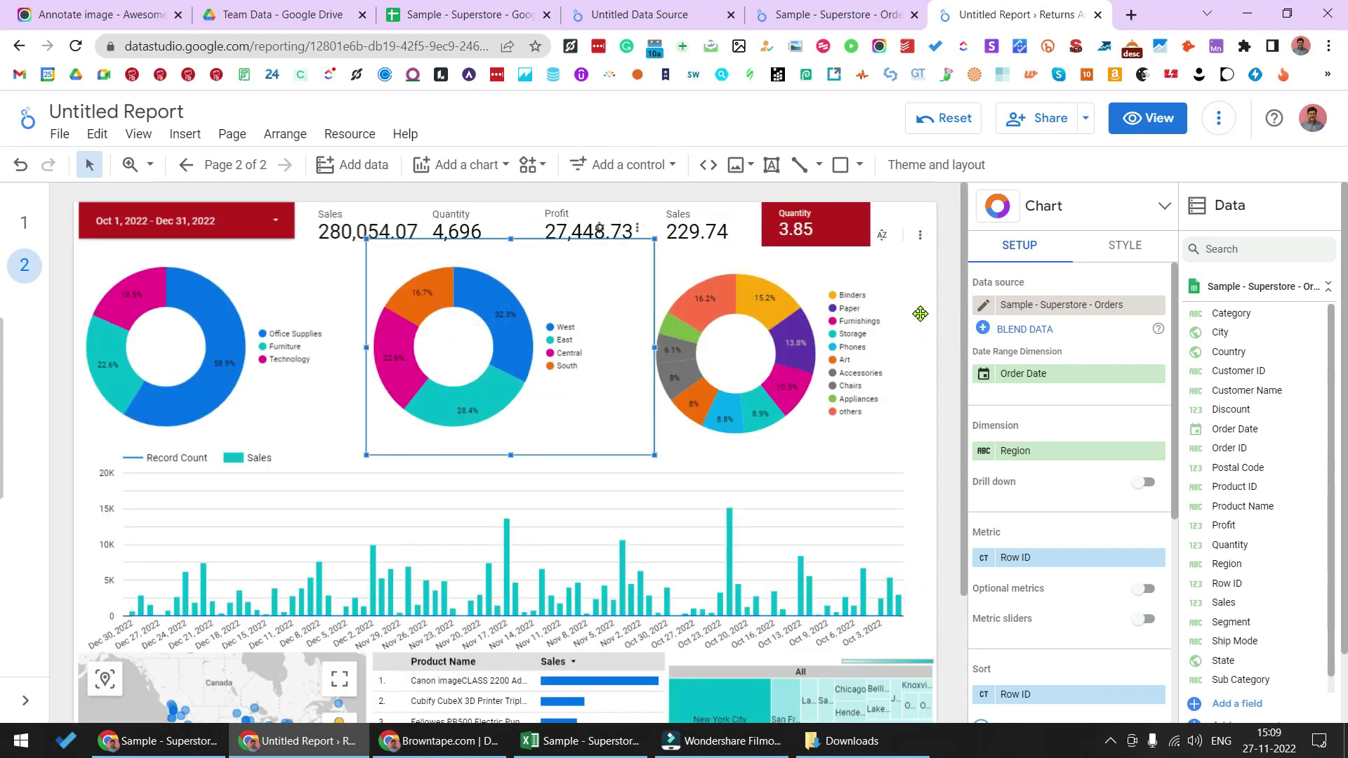
Cross-filter the dashboard by Office Supplies in the category donut, check the charts below, and clear the filter.
{"action": "left_click", "coordinate": [226, 357]}
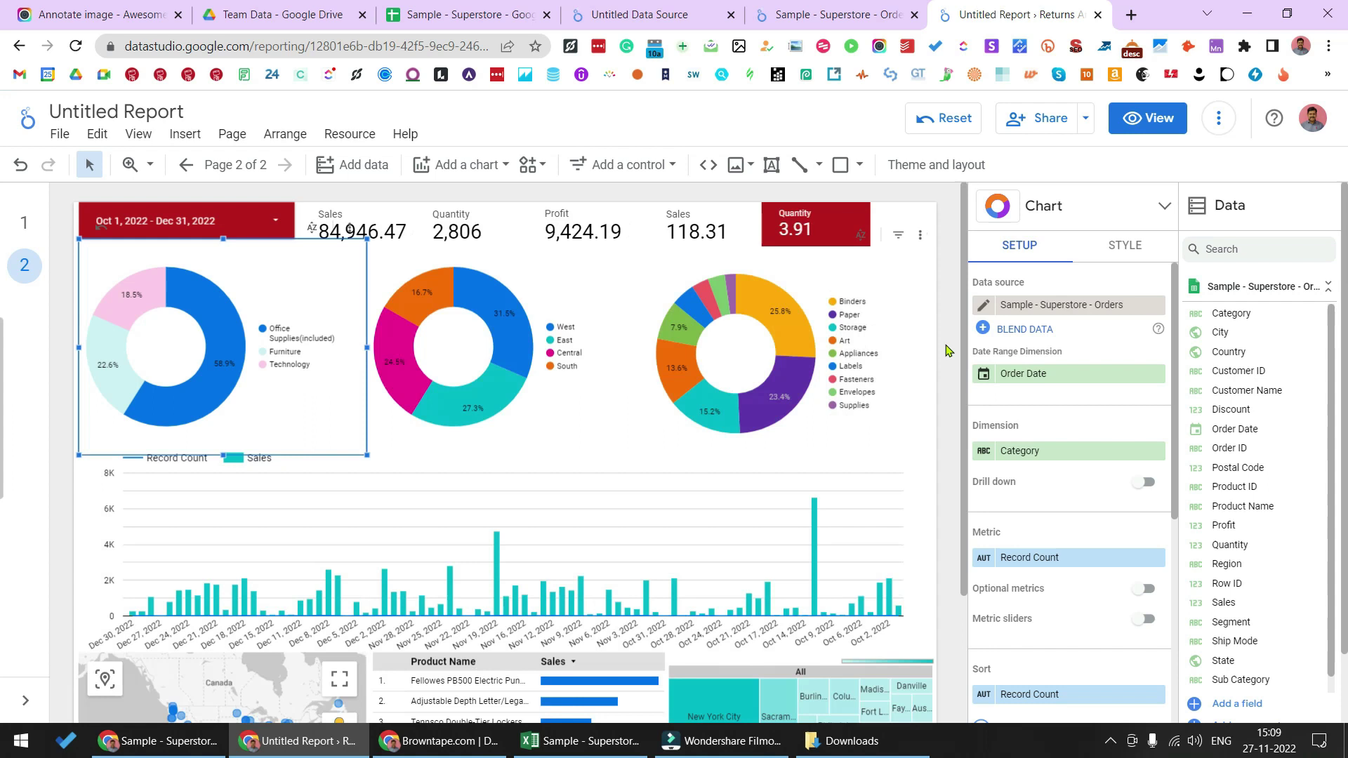
{"action": "scroll", "coordinate": [948, 351], "scroll_direction": "down", "scroll_amount": 3}
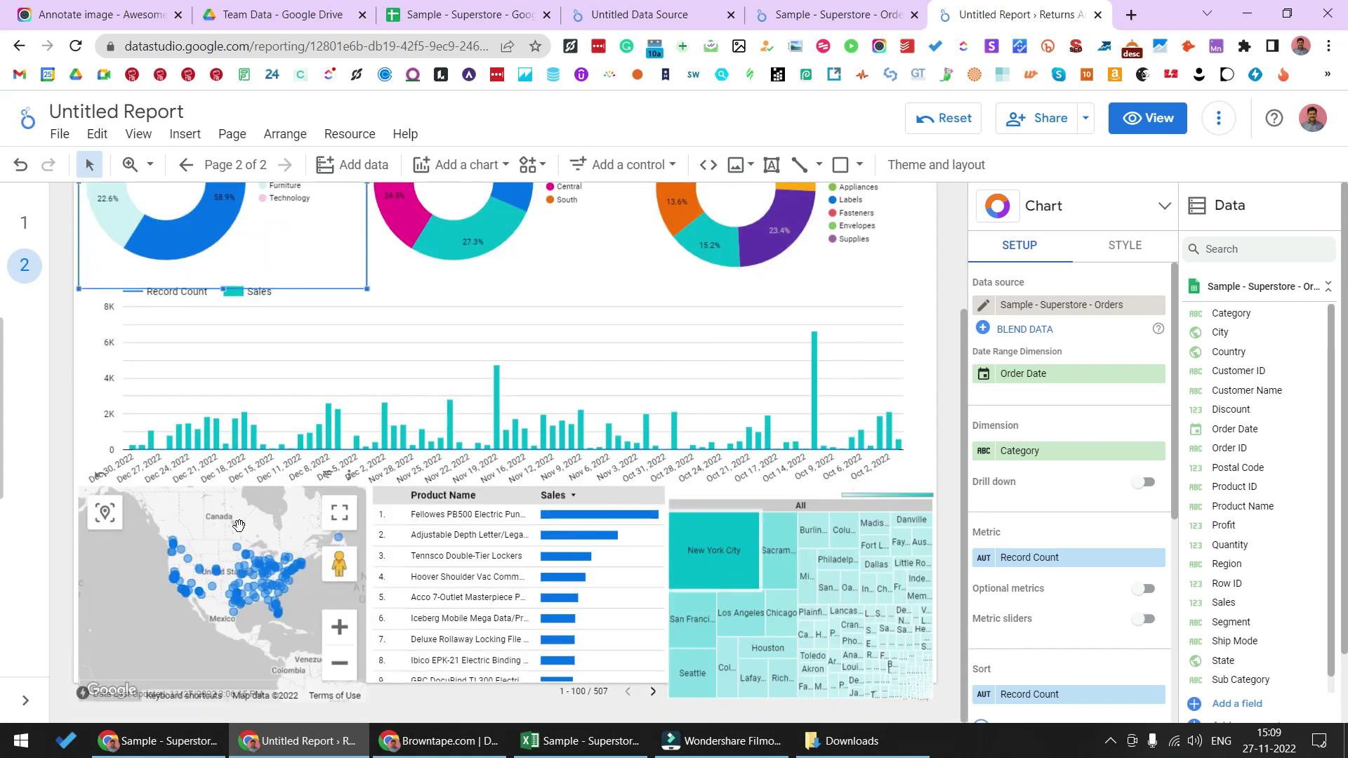
{"action": "scroll", "coordinate": [955, 474], "scroll_direction": "up", "scroll_amount": 3}
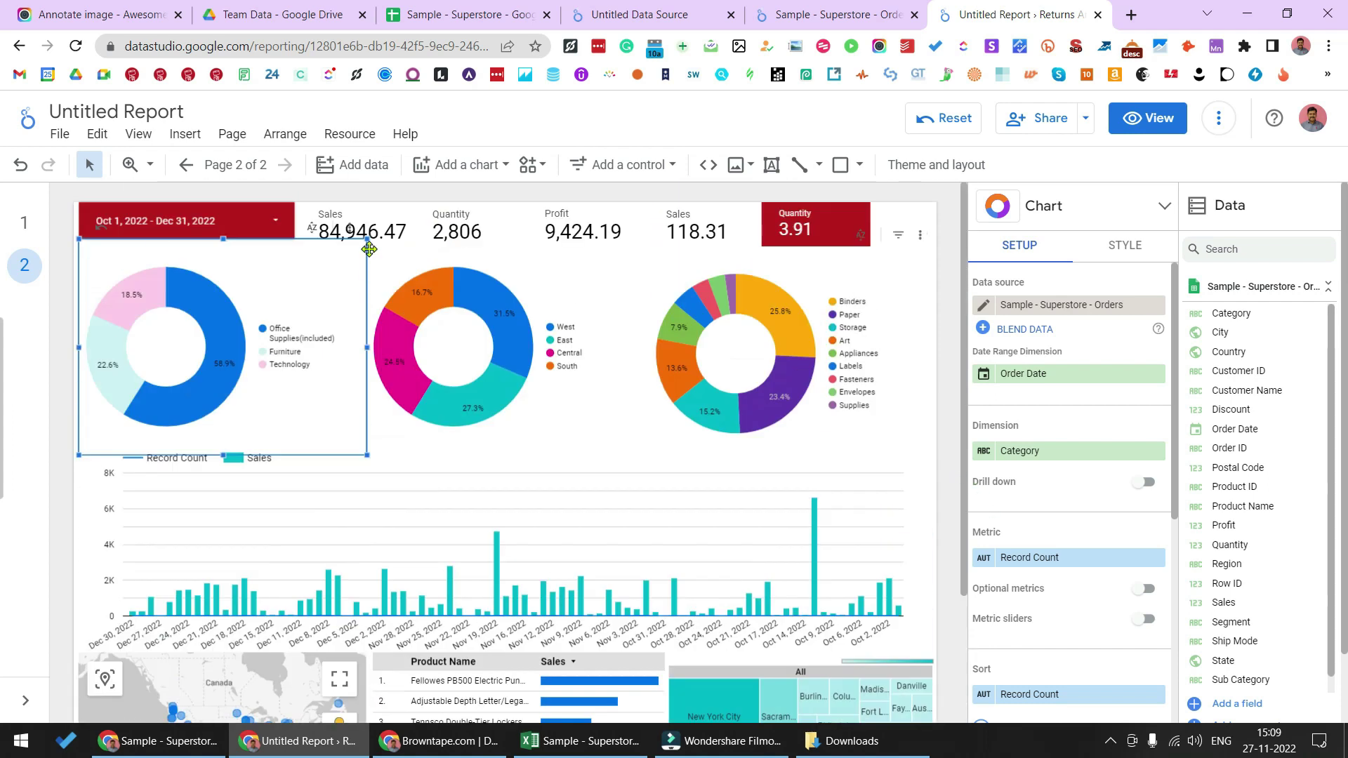
{"action": "left_click", "coordinate": [172, 393]}
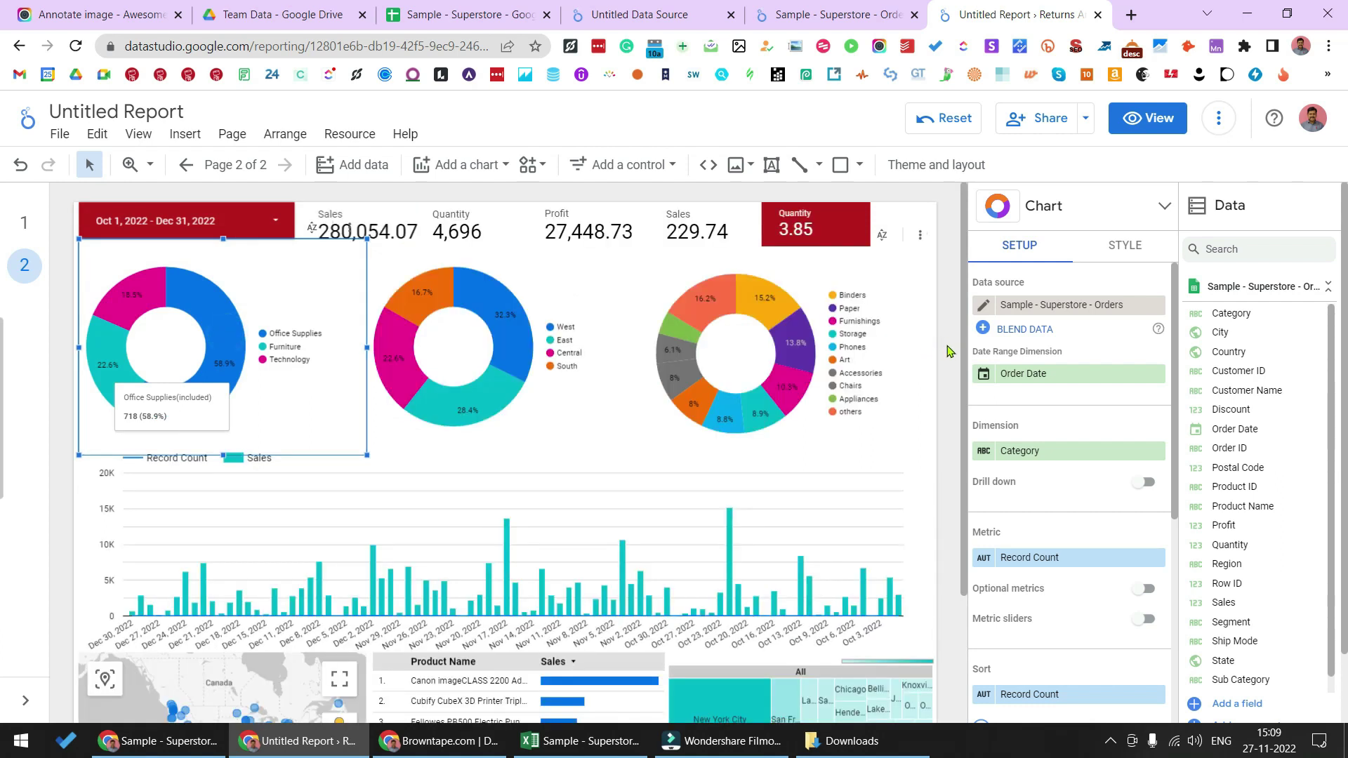
Cross-filter the dashboard by Paper in the sub-category donut, clear the filter and deselect the chart.
{"action": "left_click", "coordinate": [792, 339]}
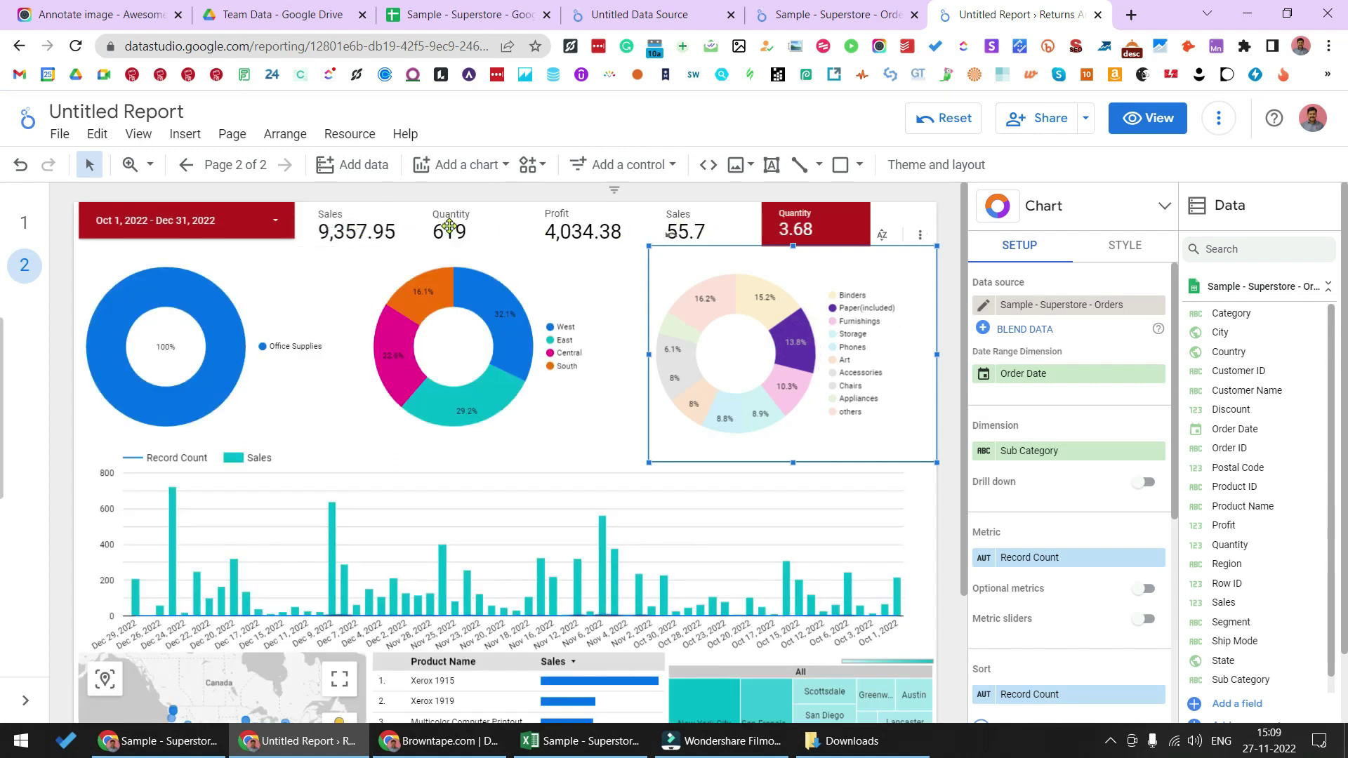
{"action": "mouse_move", "coordinate": [786, 345]}
{"action": "left_click", "coordinate": [792, 339]}
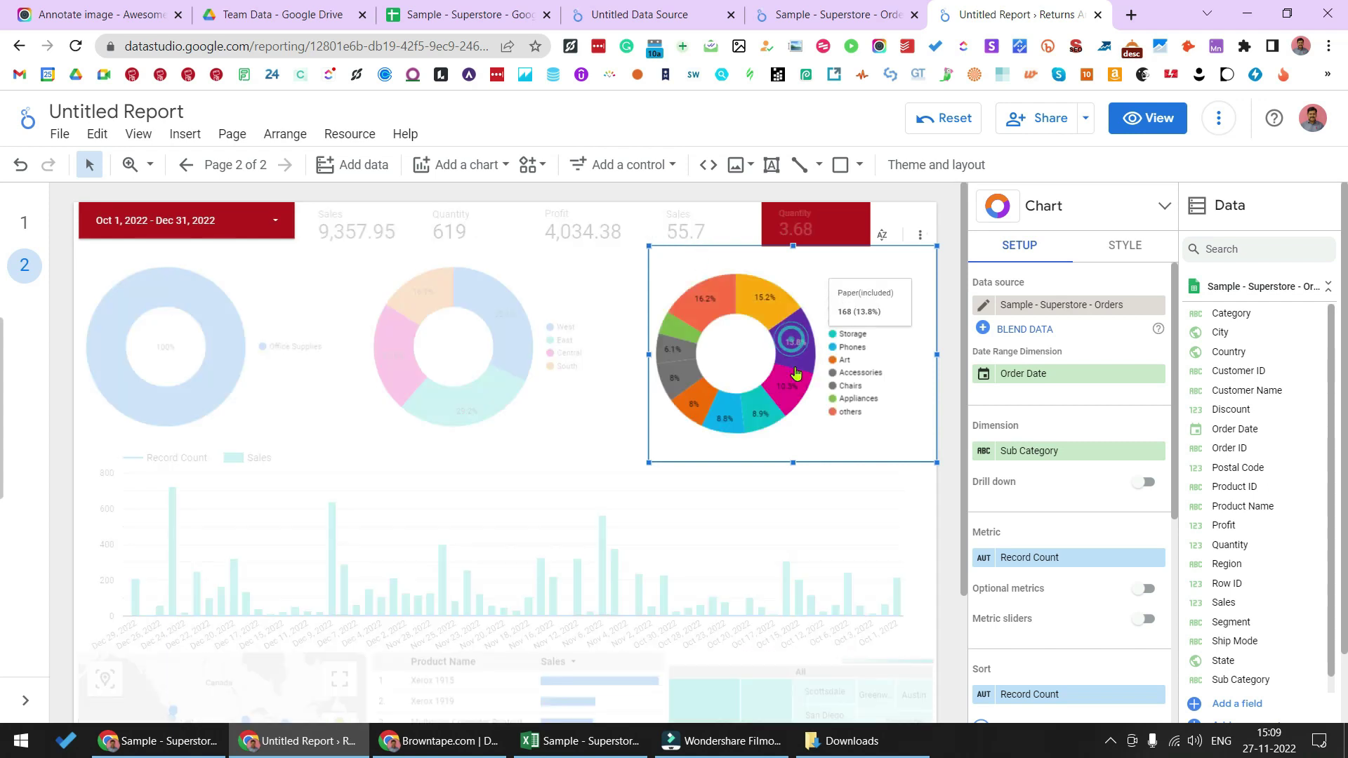
{"action": "left_click", "coordinate": [951, 341]}
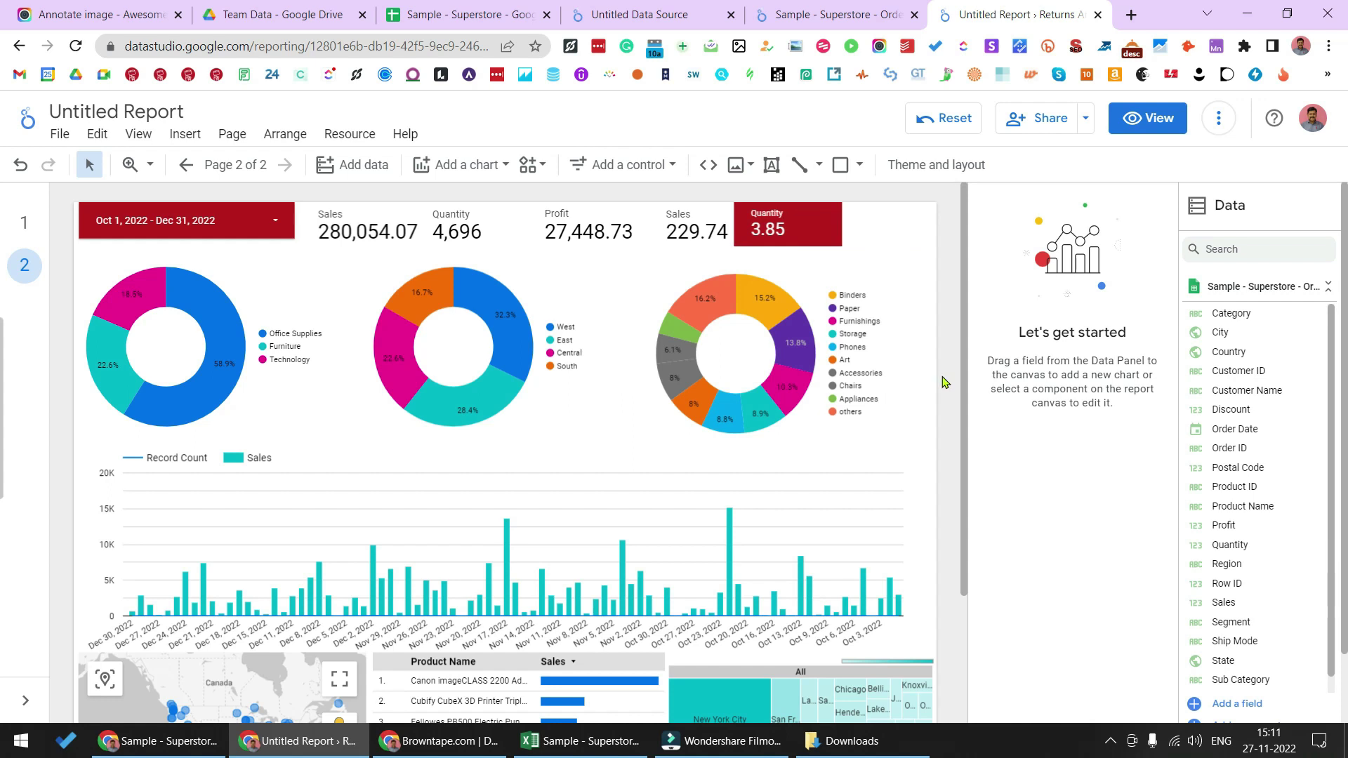
Review the dashboard against the Orders sheet of Sample - Superstore.xls in Excel, and return to the report.
{"action": "scroll", "coordinate": [610, 421], "scroll_direction": "down", "scroll_amount": 3}
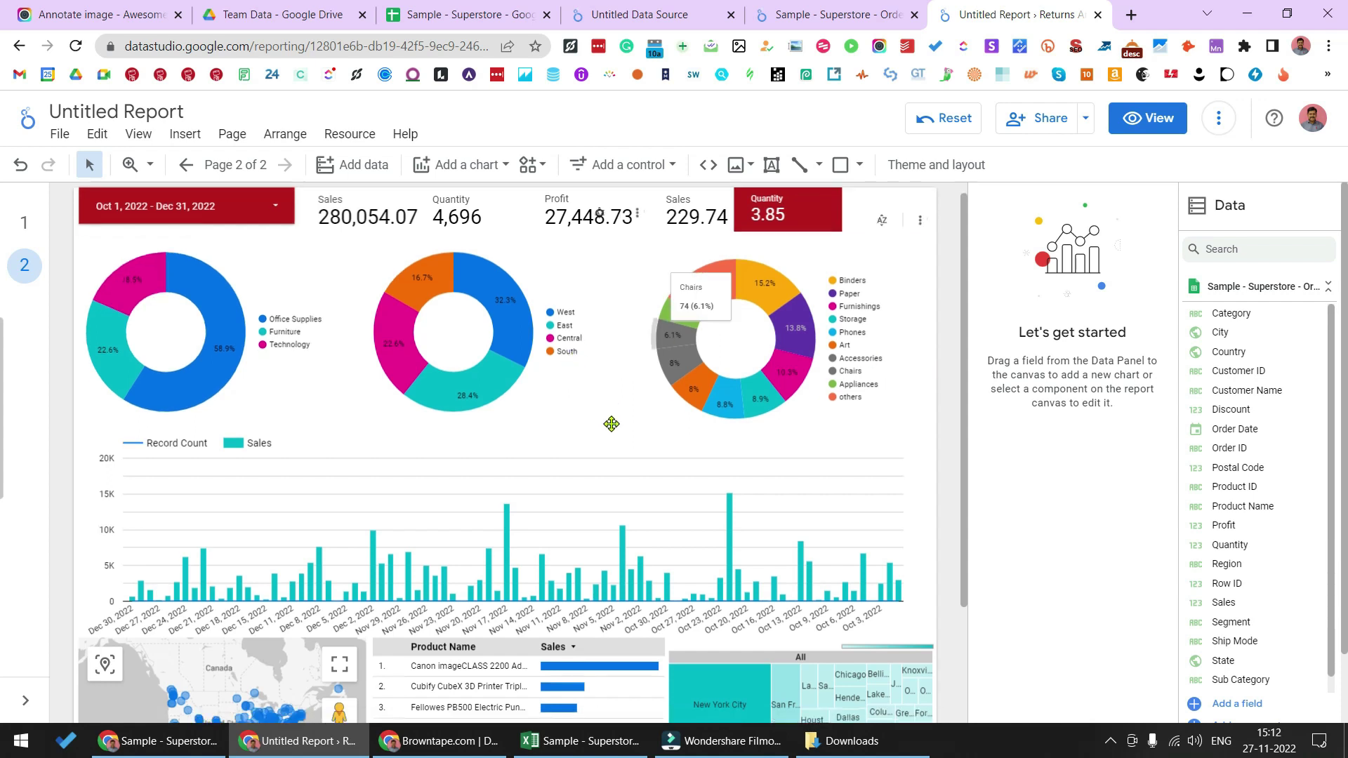
{"action": "scroll", "coordinate": [612, 424], "scroll_direction": "up", "scroll_amount": 3}
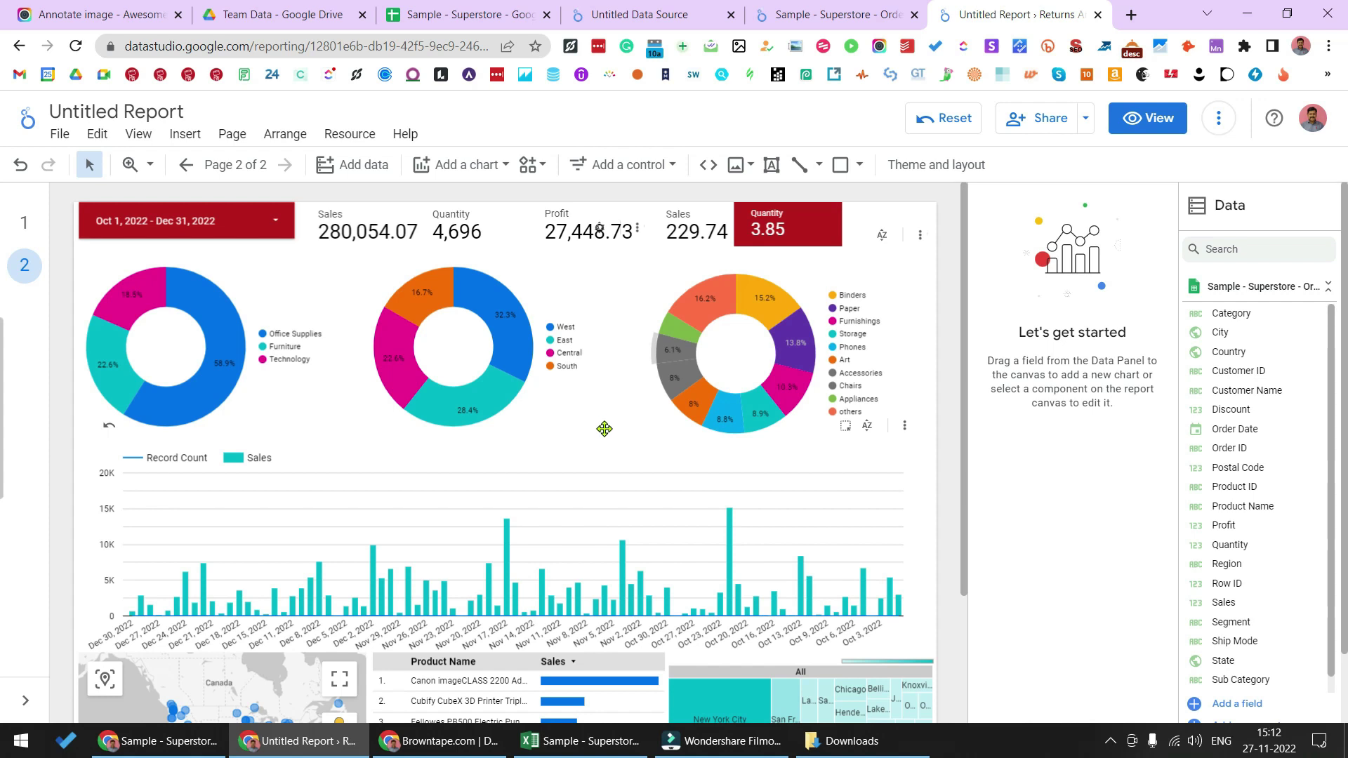
{"action": "scroll", "coordinate": [603, 425], "scroll_direction": "down", "scroll_amount": 3}
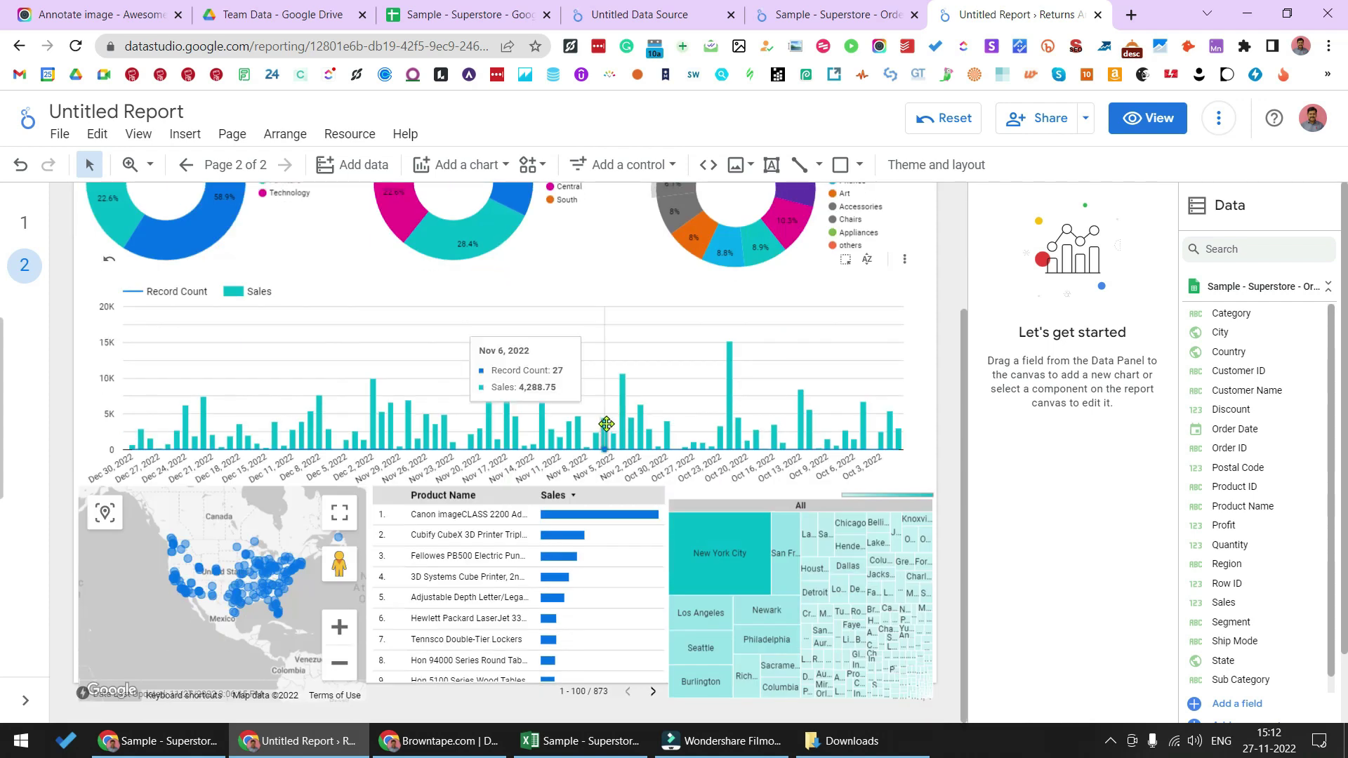
{"action": "scroll", "coordinate": [606, 424], "scroll_direction": "up", "scroll_amount": 3}
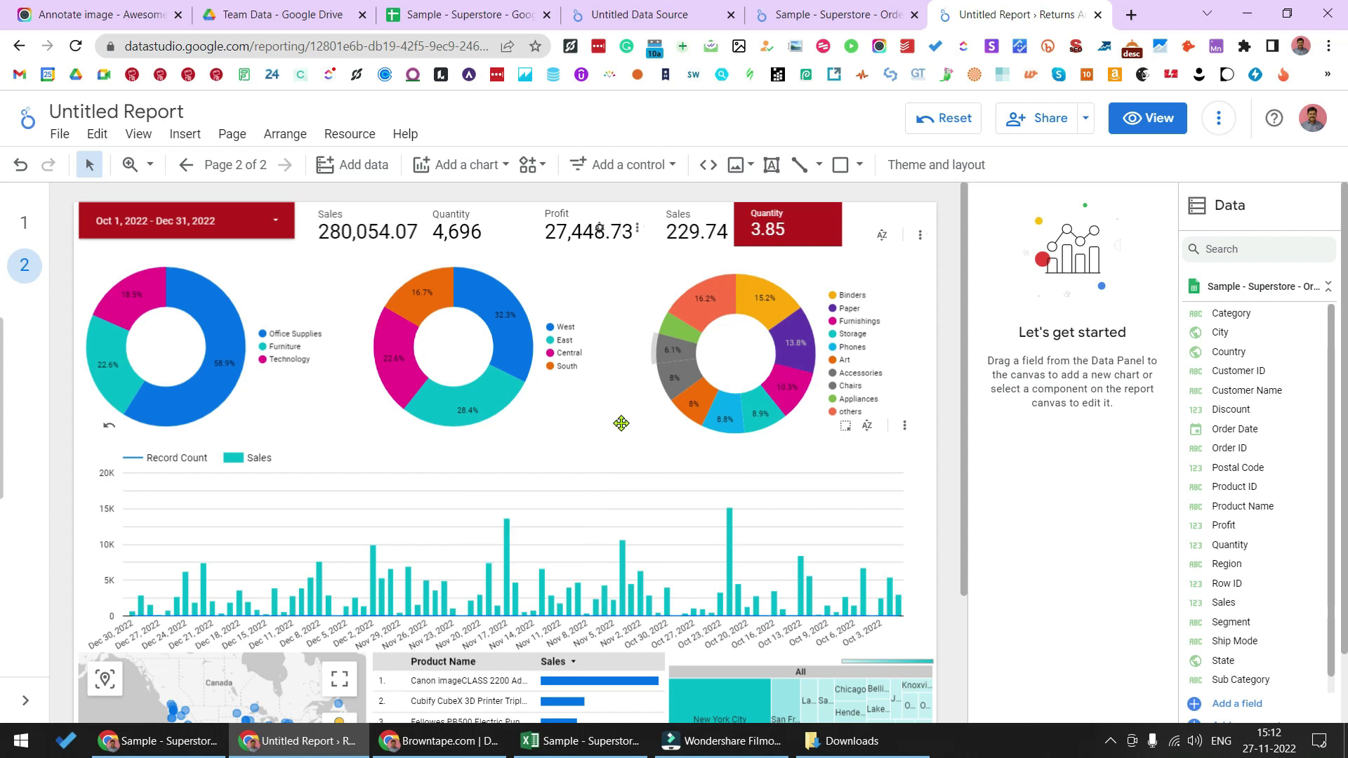
{"action": "left_click", "coordinate": [587, 746]}
{"action": "left_click", "coordinate": [535, 344]}
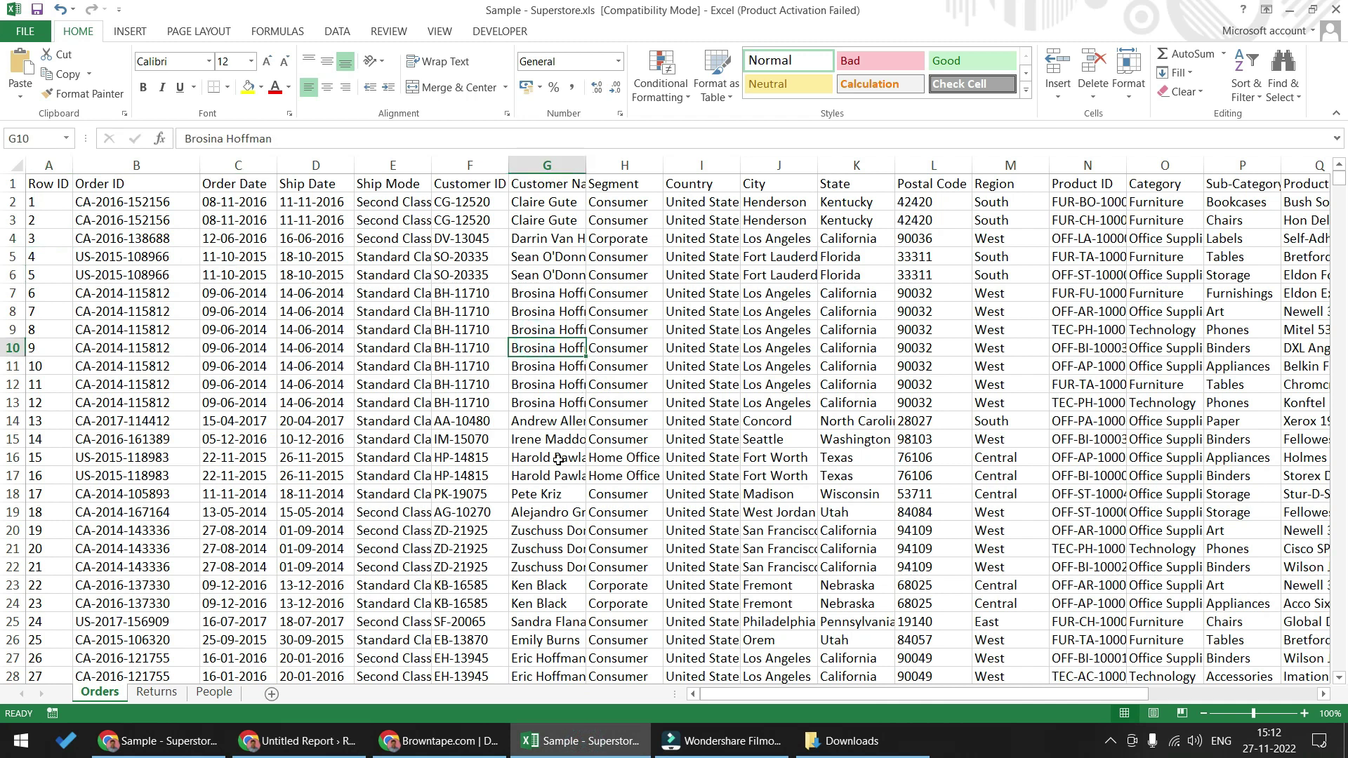
{"action": "mouse_move", "coordinate": [314, 752]}
{"action": "left_click", "coordinate": [314, 683]}
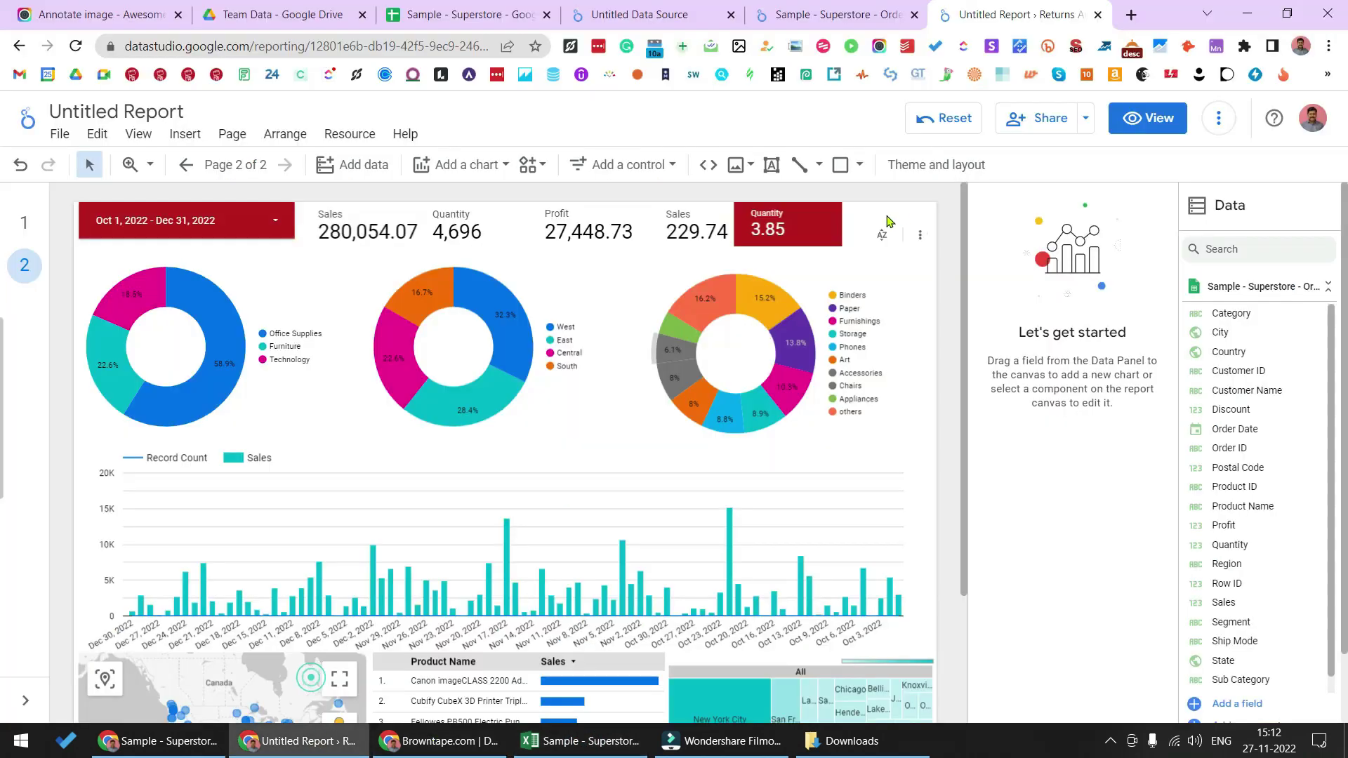
Switch the report to view mode and collapse the list of page names.
{"action": "left_click", "coordinate": [1085, 118]}
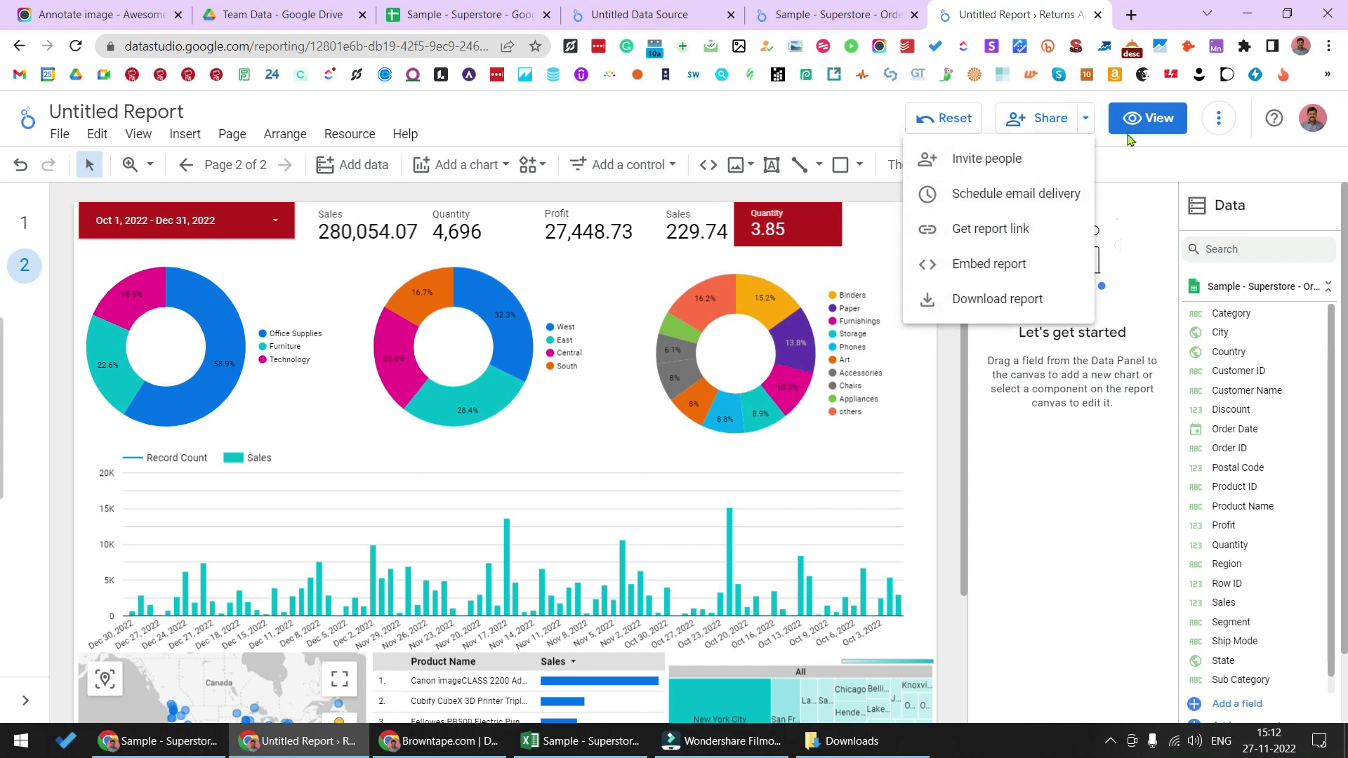
{"action": "left_click", "coordinate": [1149, 126]}
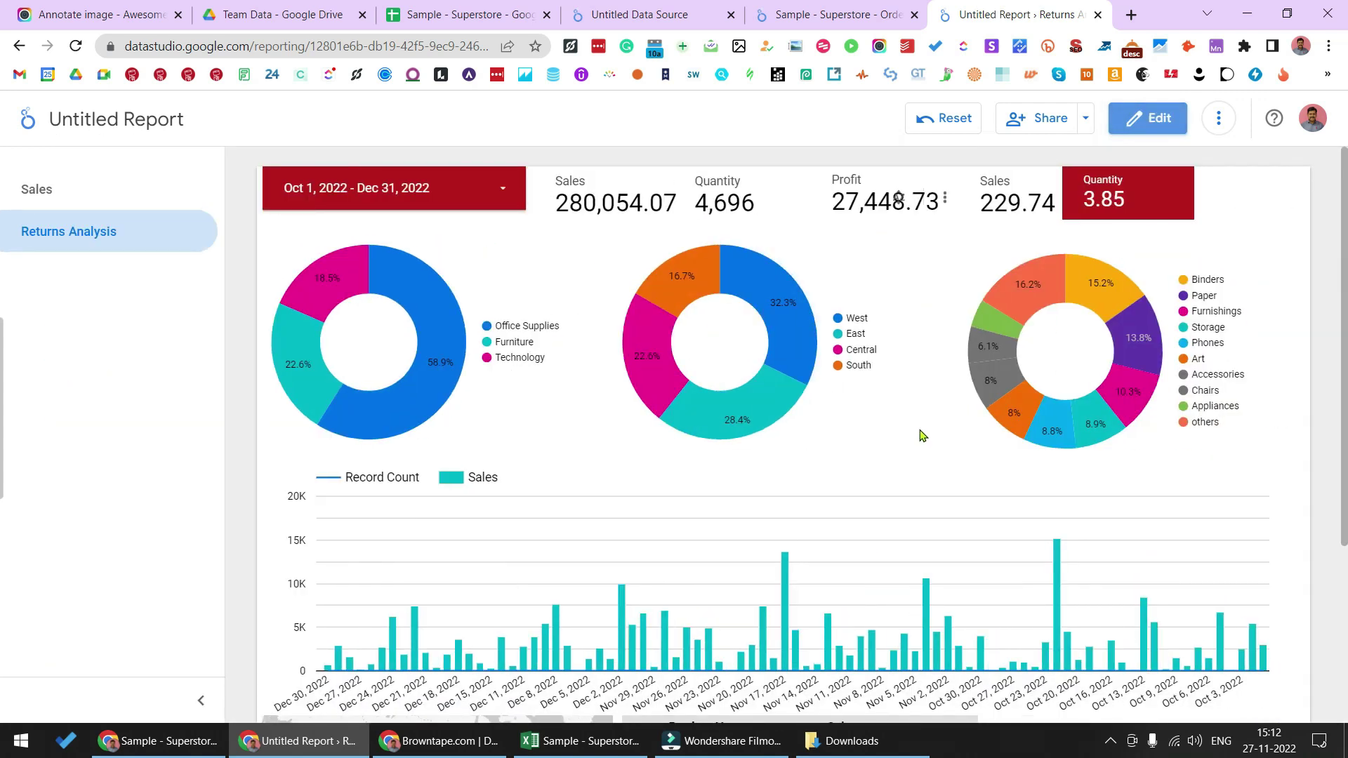
{"action": "left_click", "coordinate": [204, 700]}
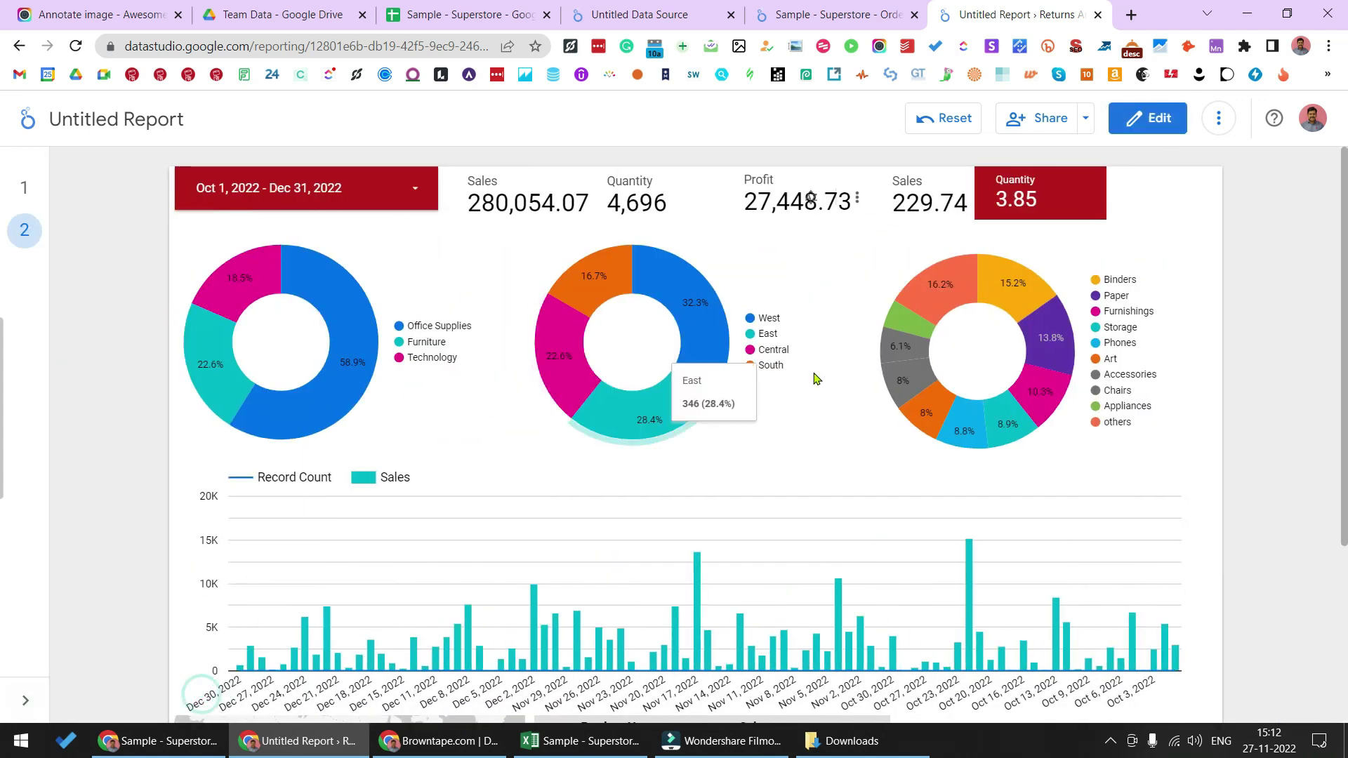
{"action": "scroll", "coordinate": [807, 394], "scroll_direction": "down", "scroll_amount": 4}
{"action": "scroll", "coordinate": [807, 398], "scroll_direction": "up", "scroll_amount": 4}
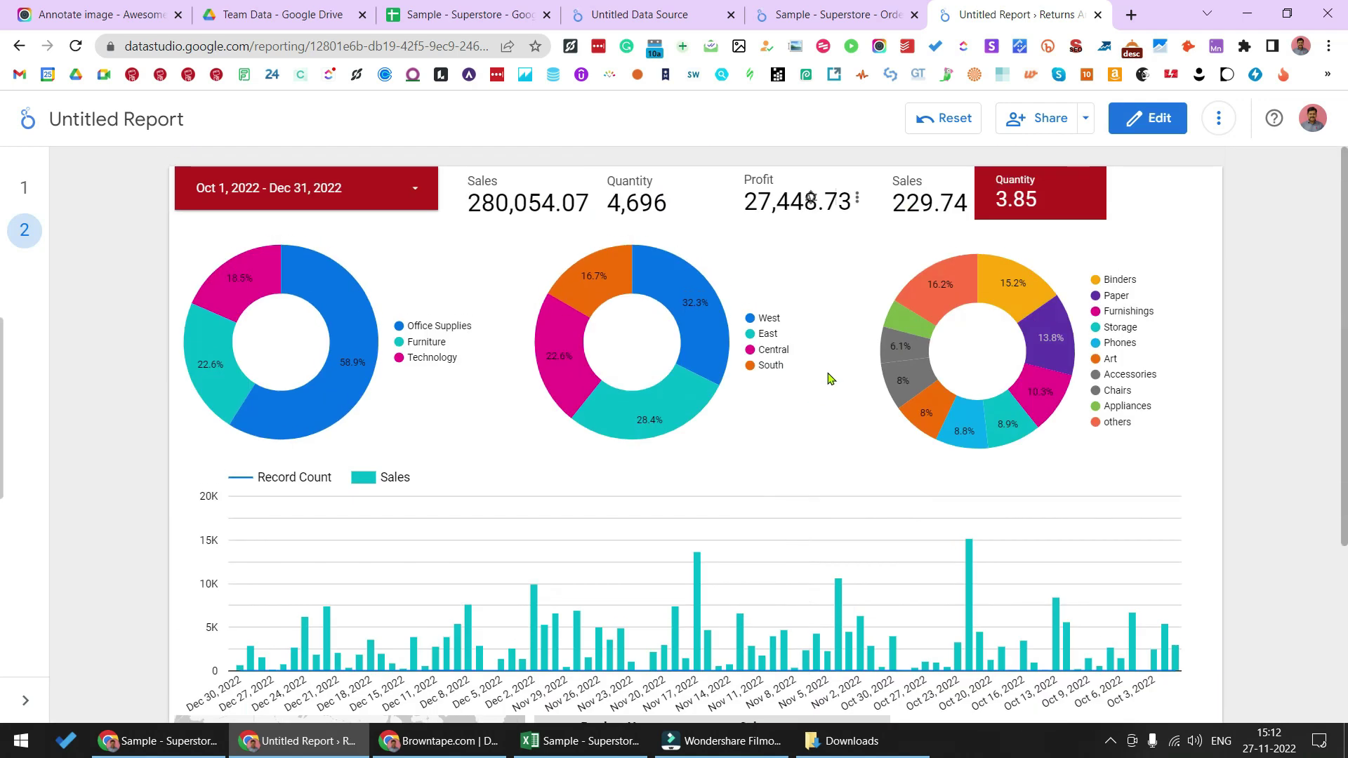
Cross-filter the dashboard by New York City in the City treemap and check the scorecards and donuts.
{"action": "mouse_move", "coordinate": [601, 281]}
{"action": "scroll", "coordinate": [744, 332], "scroll_direction": "down", "scroll_amount": 4}
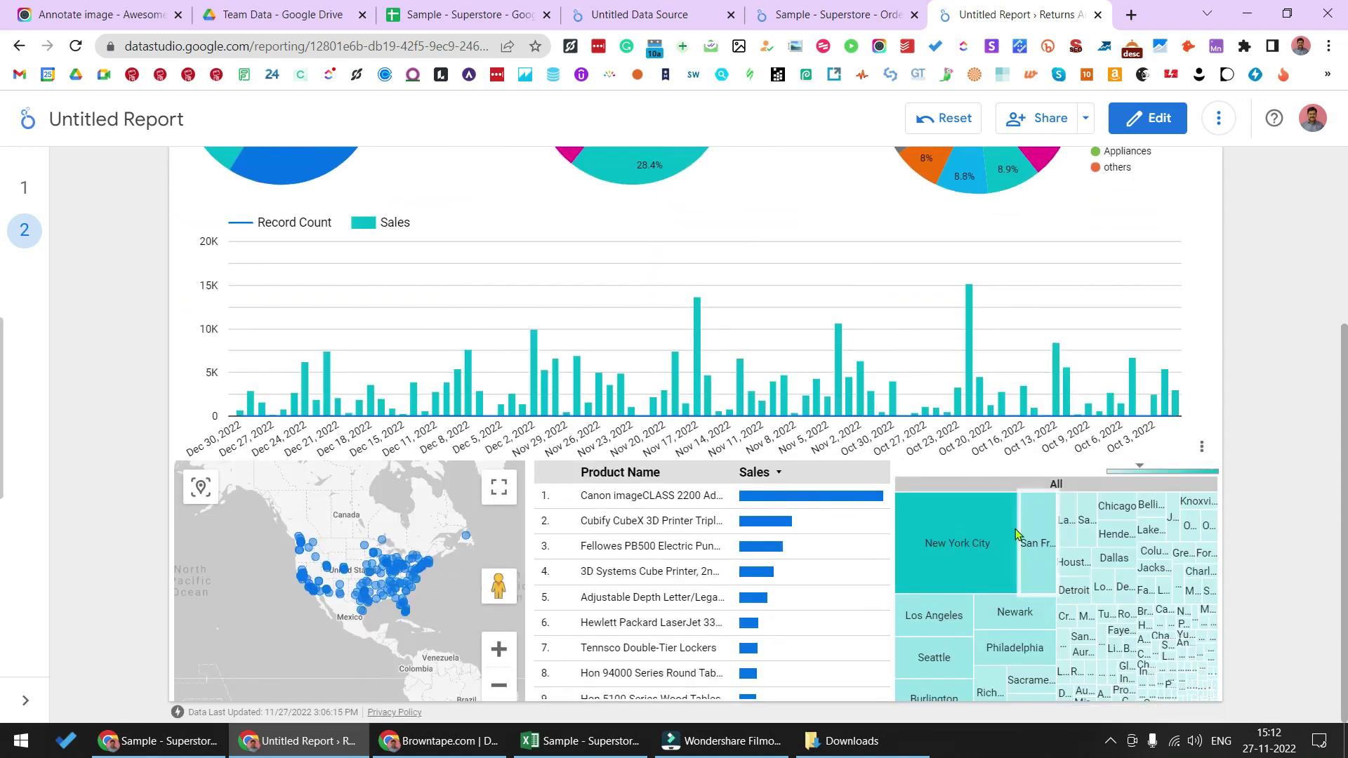
{"action": "left_click", "coordinate": [953, 538]}
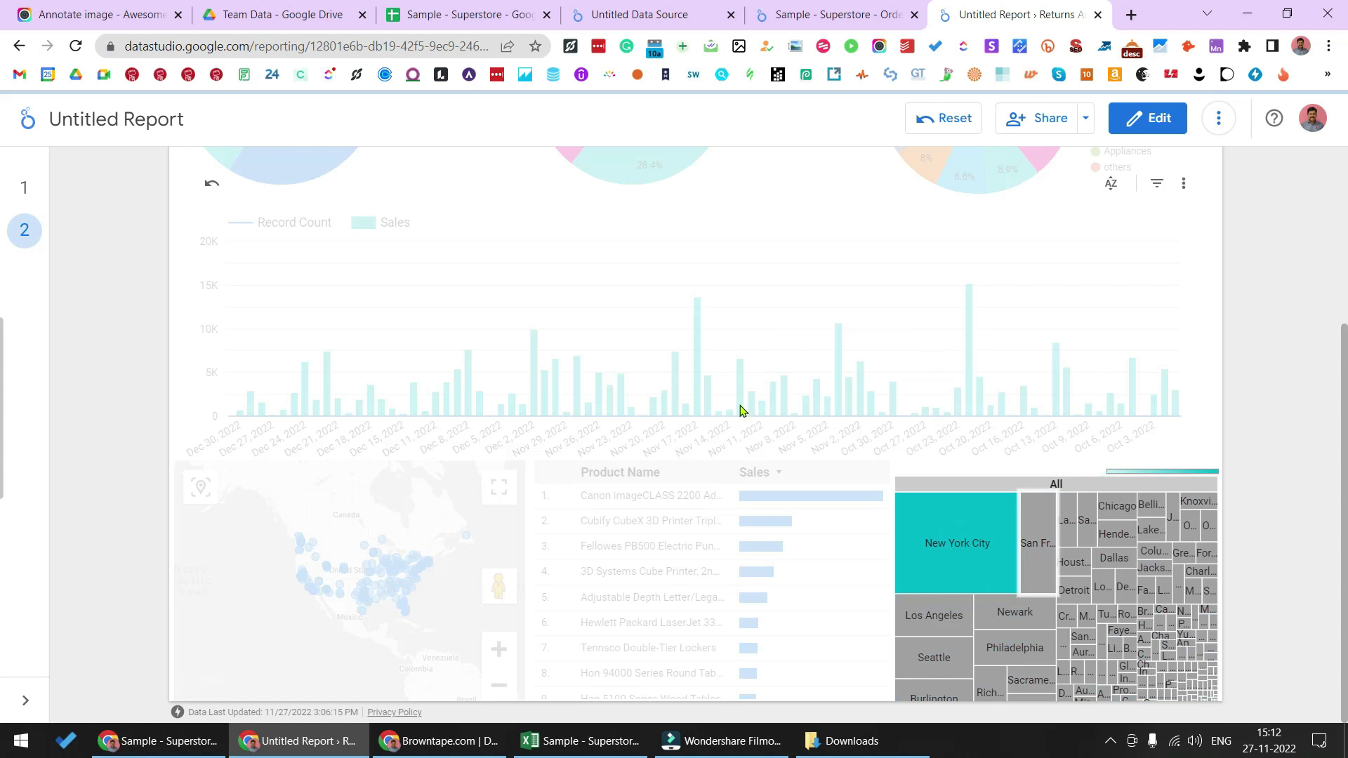
{"action": "scroll", "coordinate": [870, 370], "scroll_direction": "up", "scroll_amount": 4}
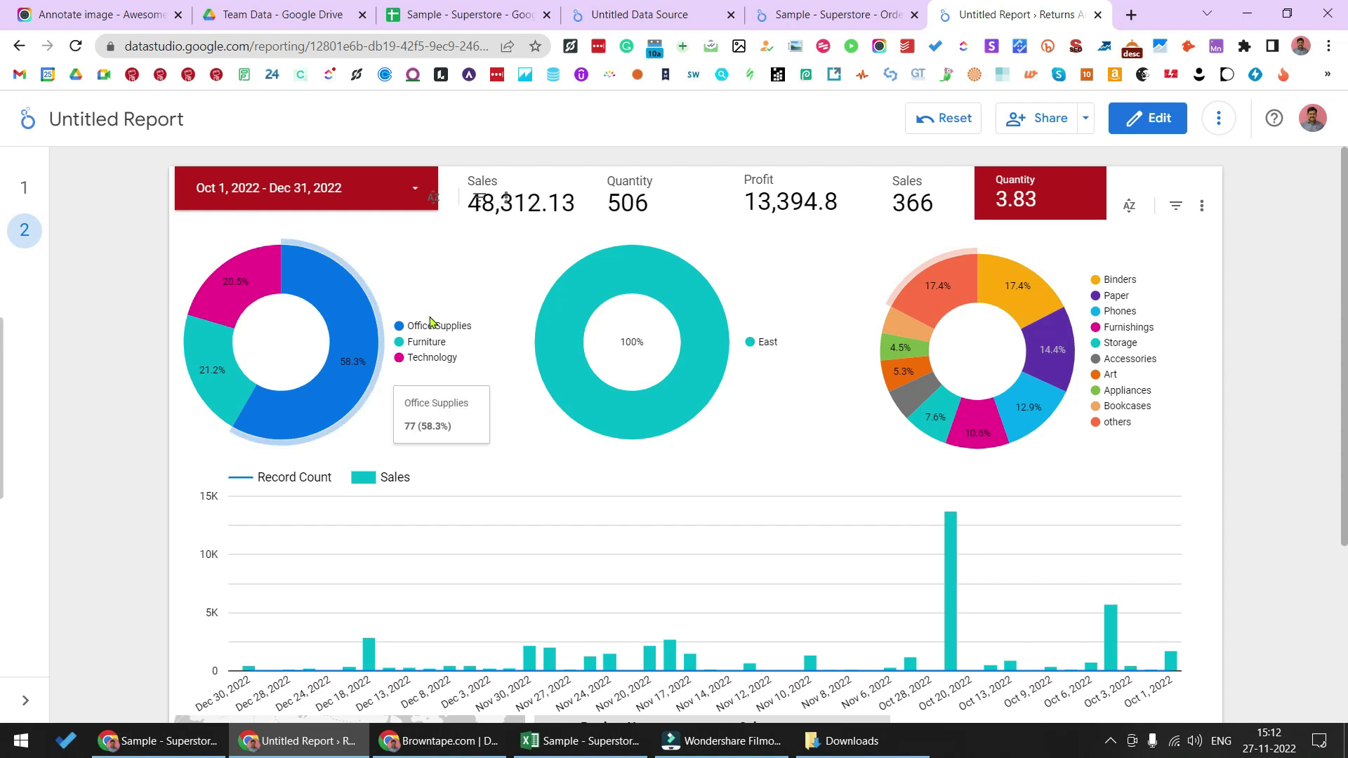
Clear the New York City cross-filter in the City treemap and review the dashboard's scorecards, donuts and sales chart.
{"action": "scroll", "coordinate": [1264, 340], "scroll_direction": "down", "scroll_amount": 4}
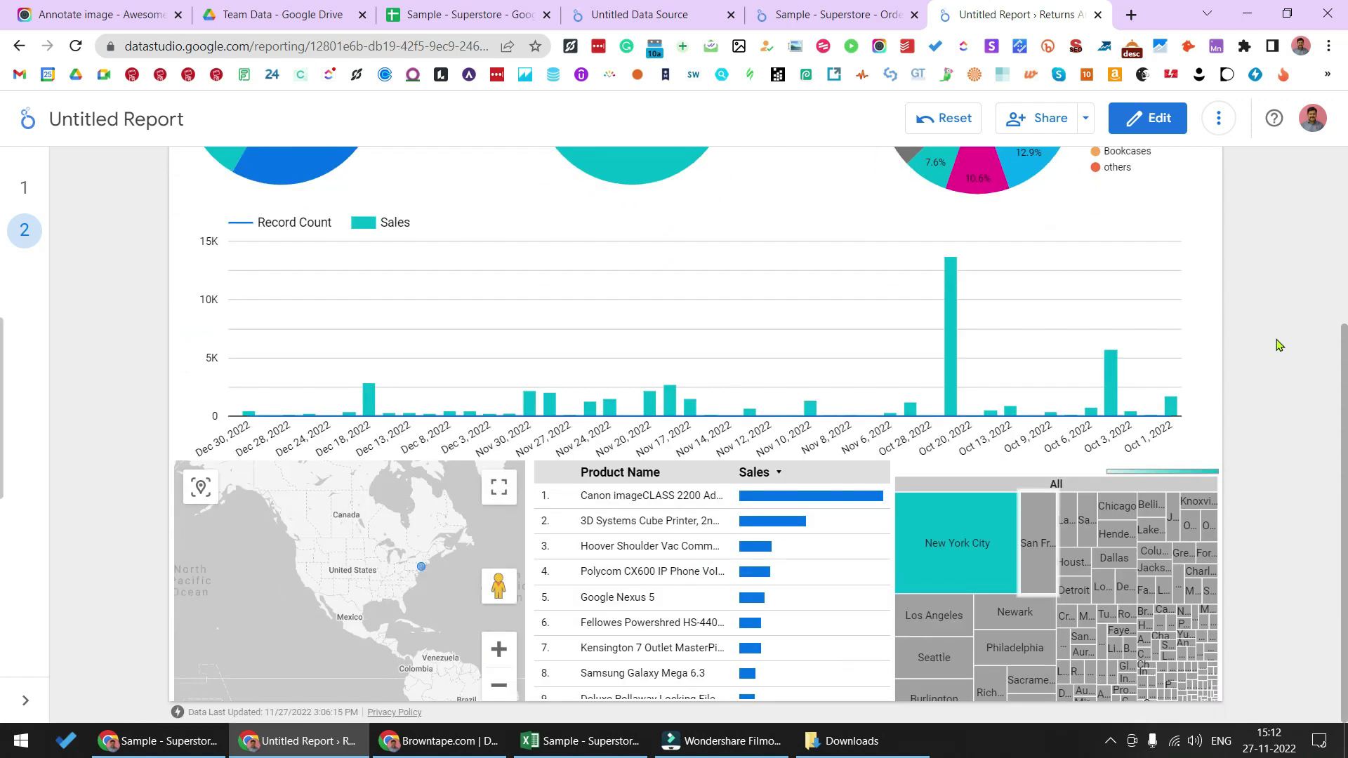
{"action": "left_click", "coordinate": [969, 562]}
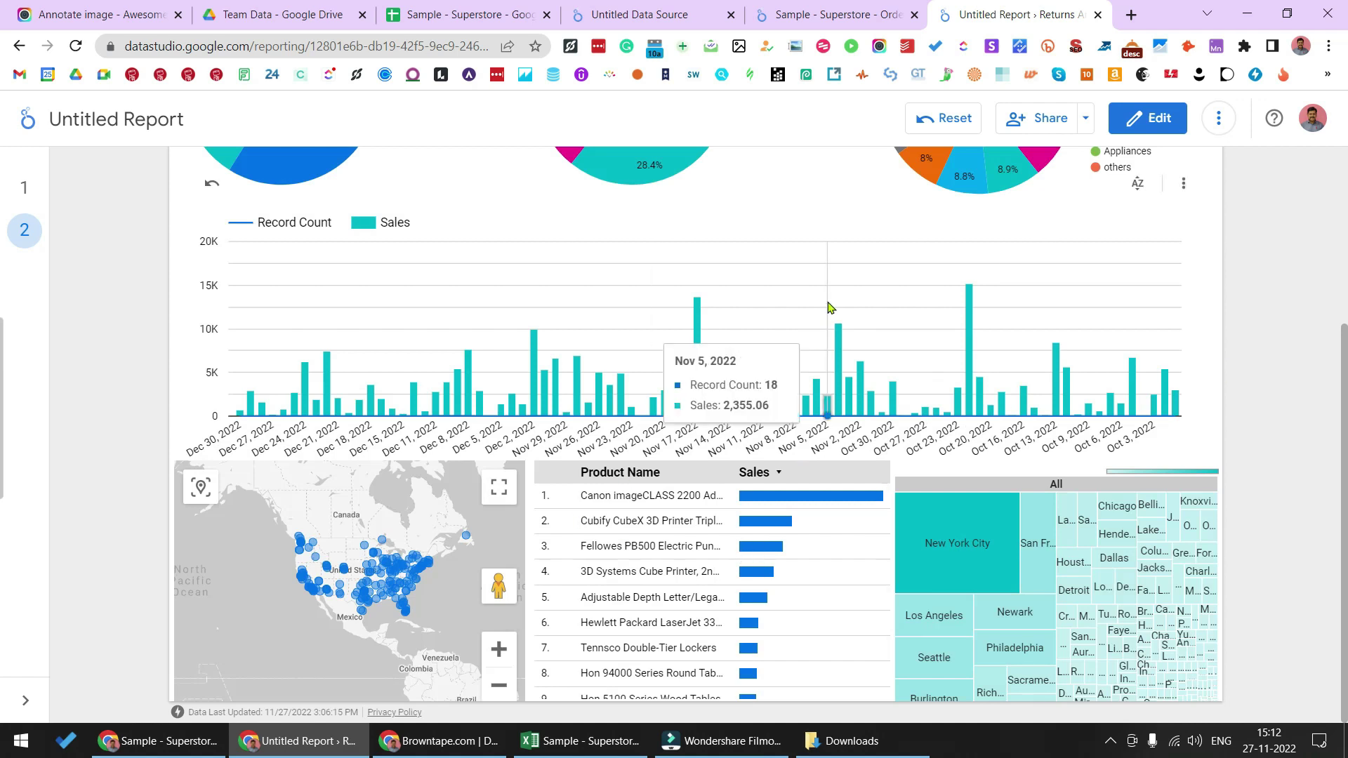
{"action": "scroll", "coordinate": [828, 314], "scroll_direction": "up", "scroll_amount": 4}
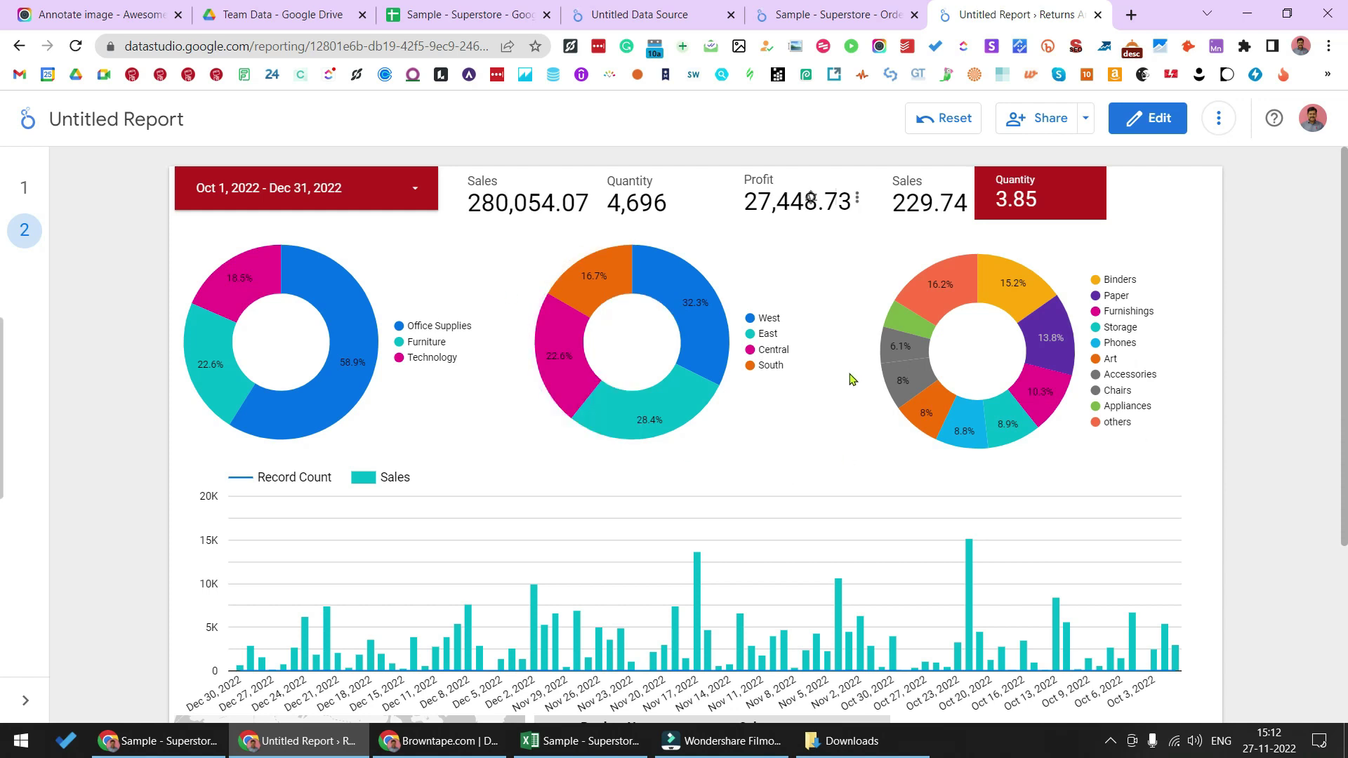
{"action": "scroll", "coordinate": [851, 380], "scroll_direction": "down", "scroll_amount": 3}
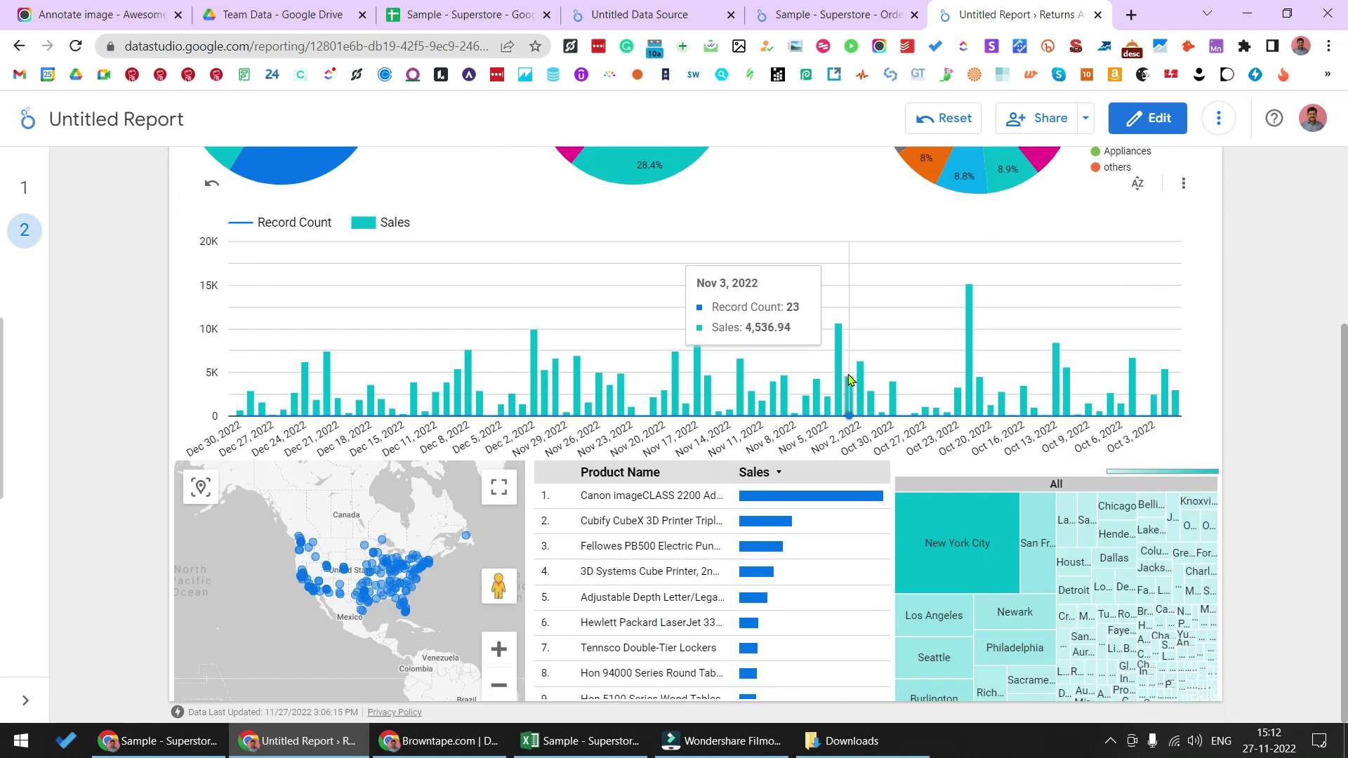
{"action": "scroll", "coordinate": [849, 379], "scroll_direction": "up", "scroll_amount": 3}
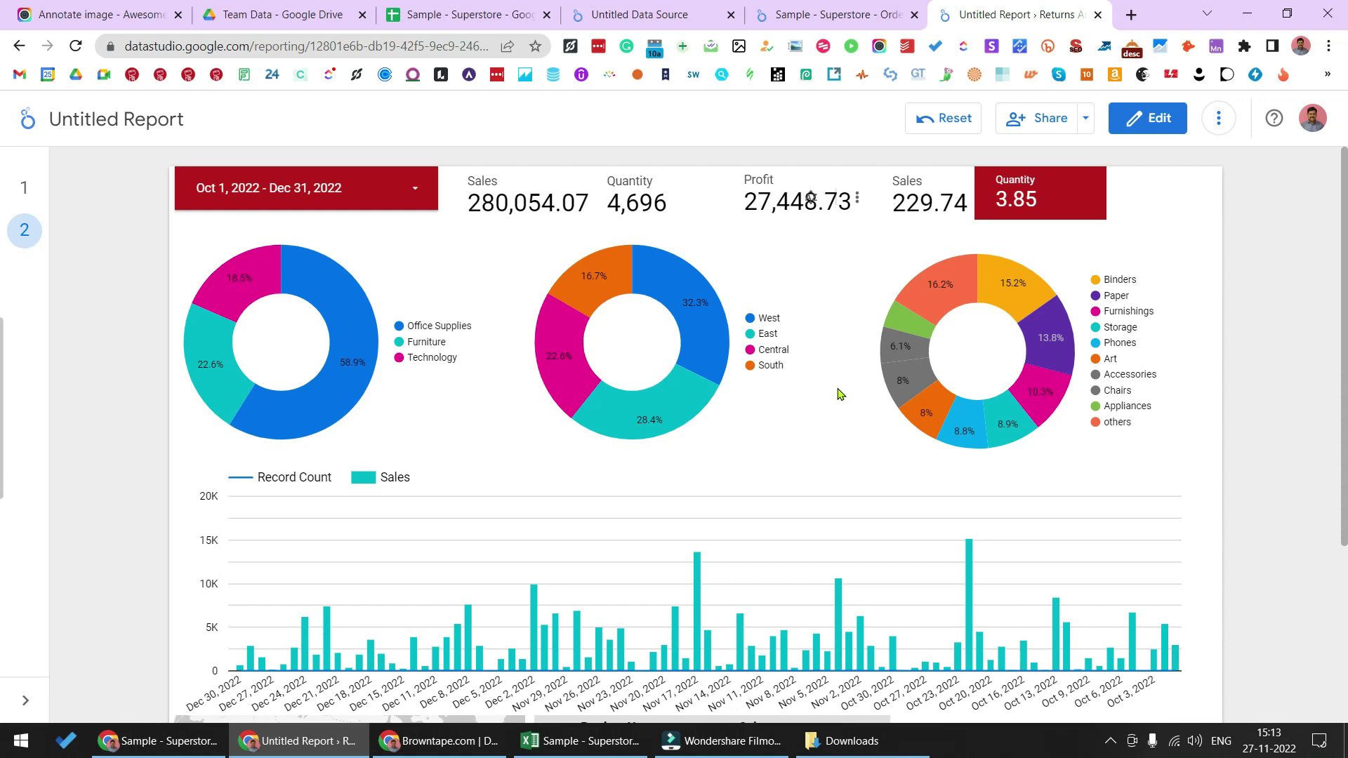
{"action": "mouse_move", "coordinate": [700, 416]}
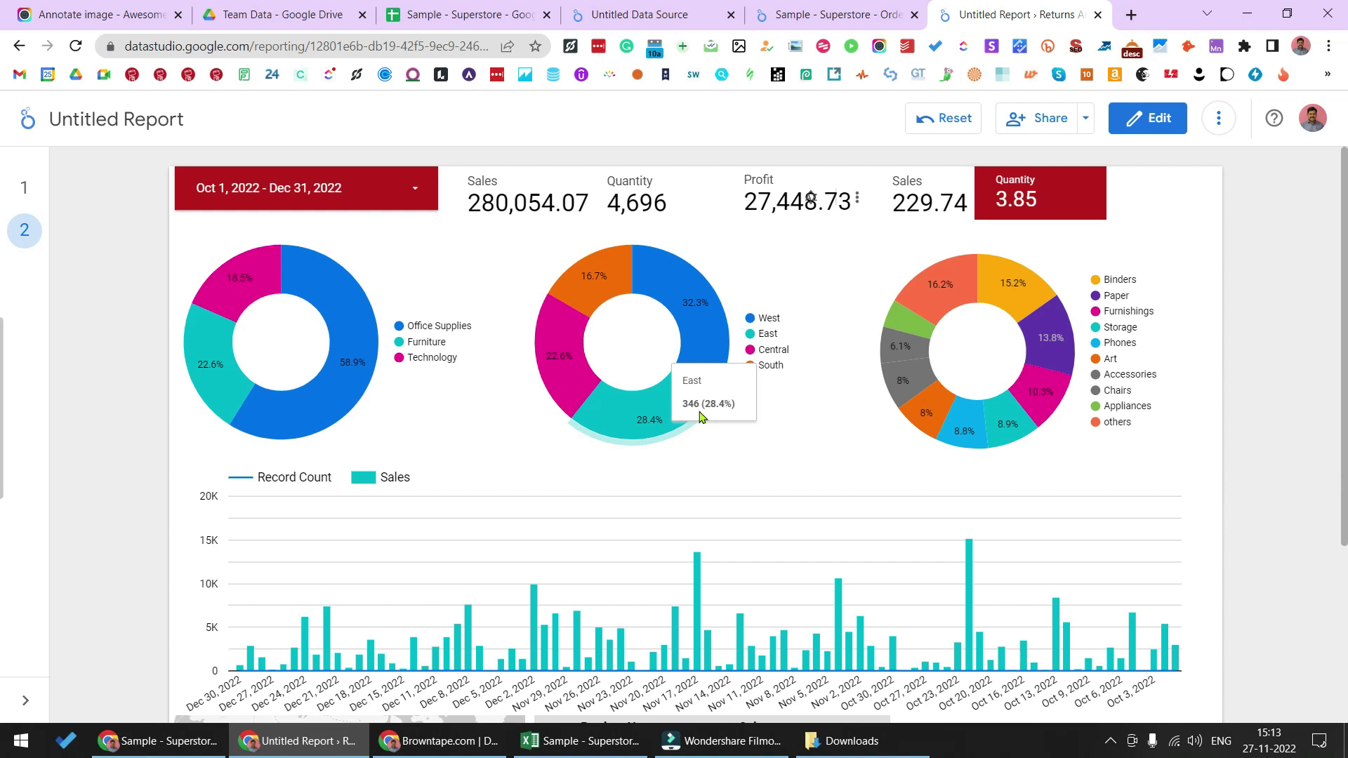